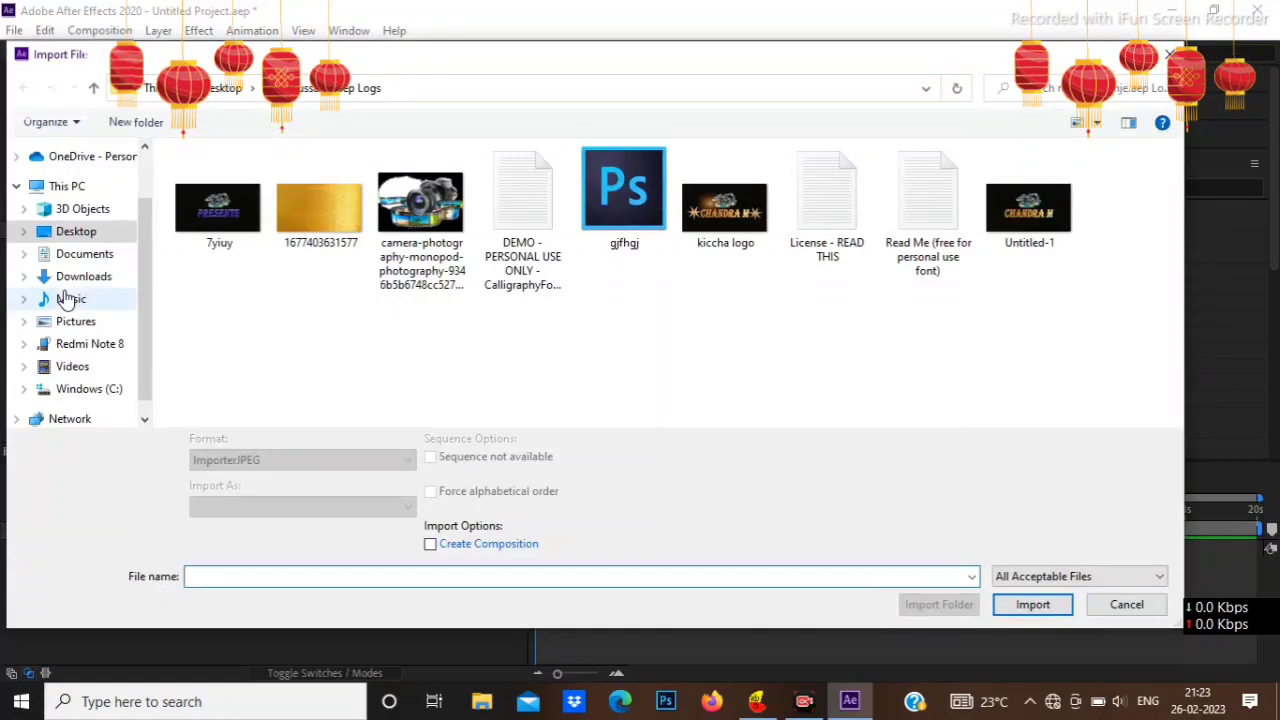
Step: Import the kiccha logo image as footage and add it as a layer to the kiccha composition
click(725, 205)
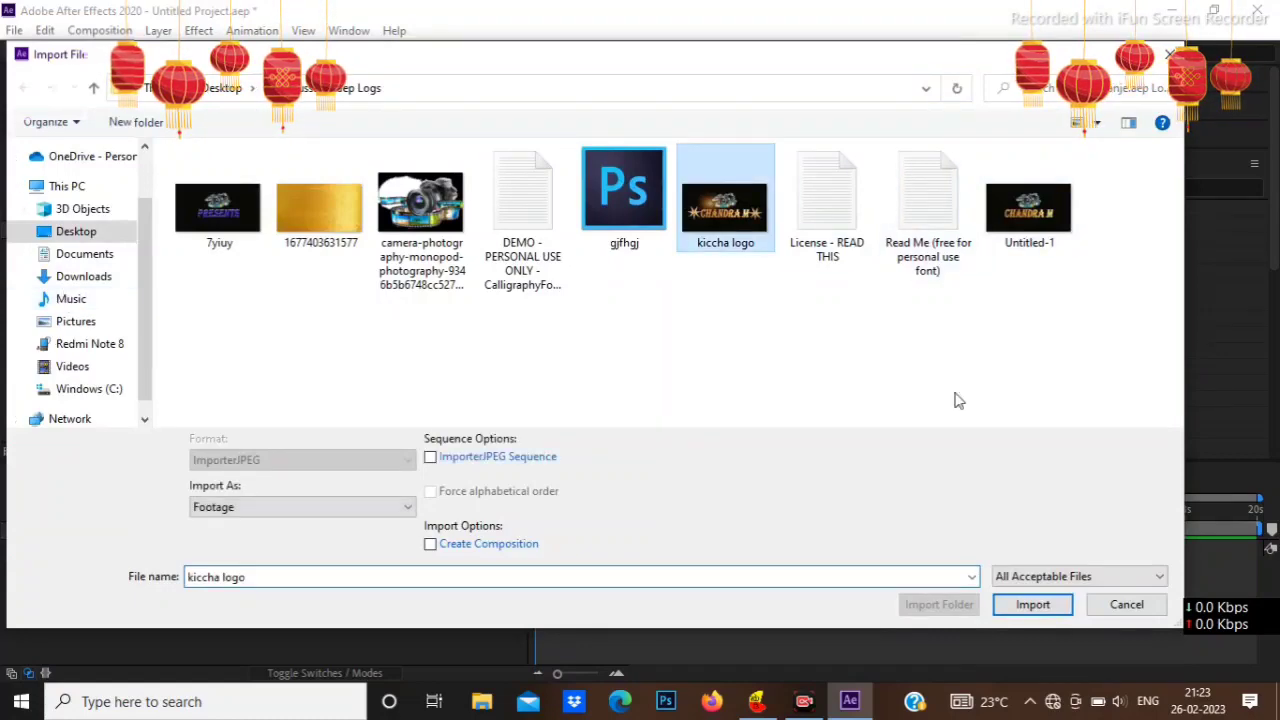
click(1050, 606)
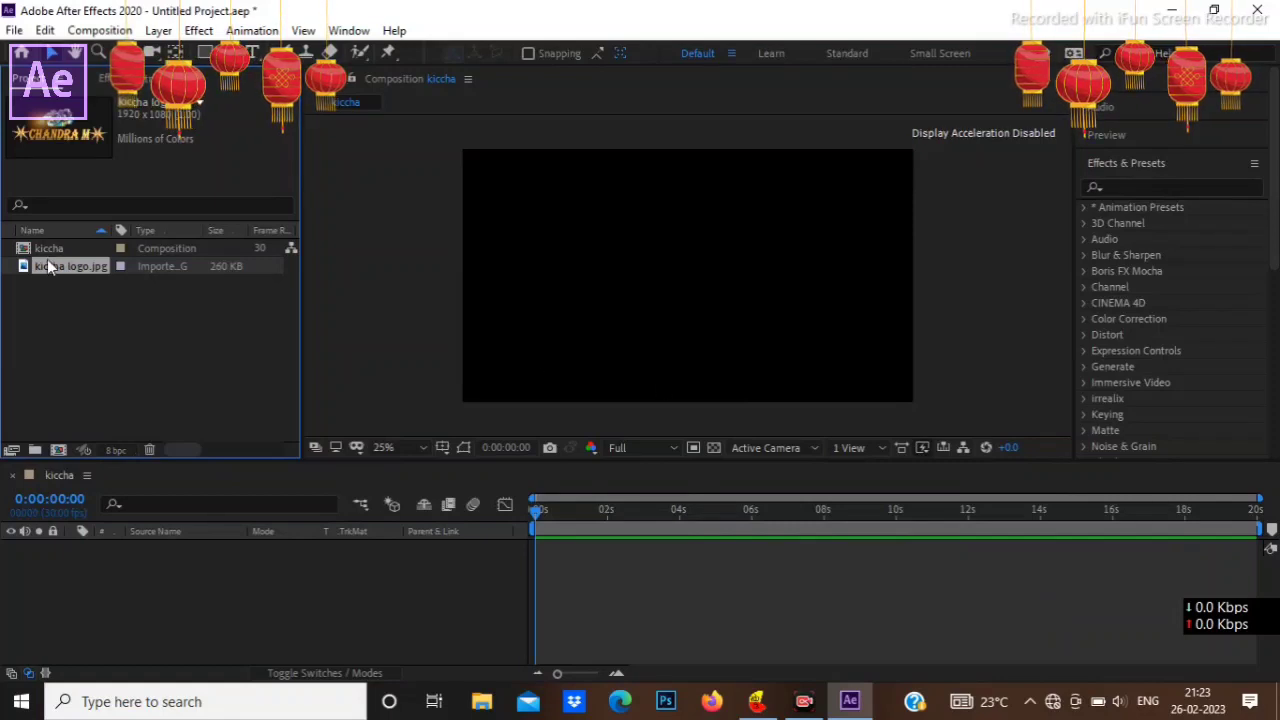
drag(61, 259, 131, 534)
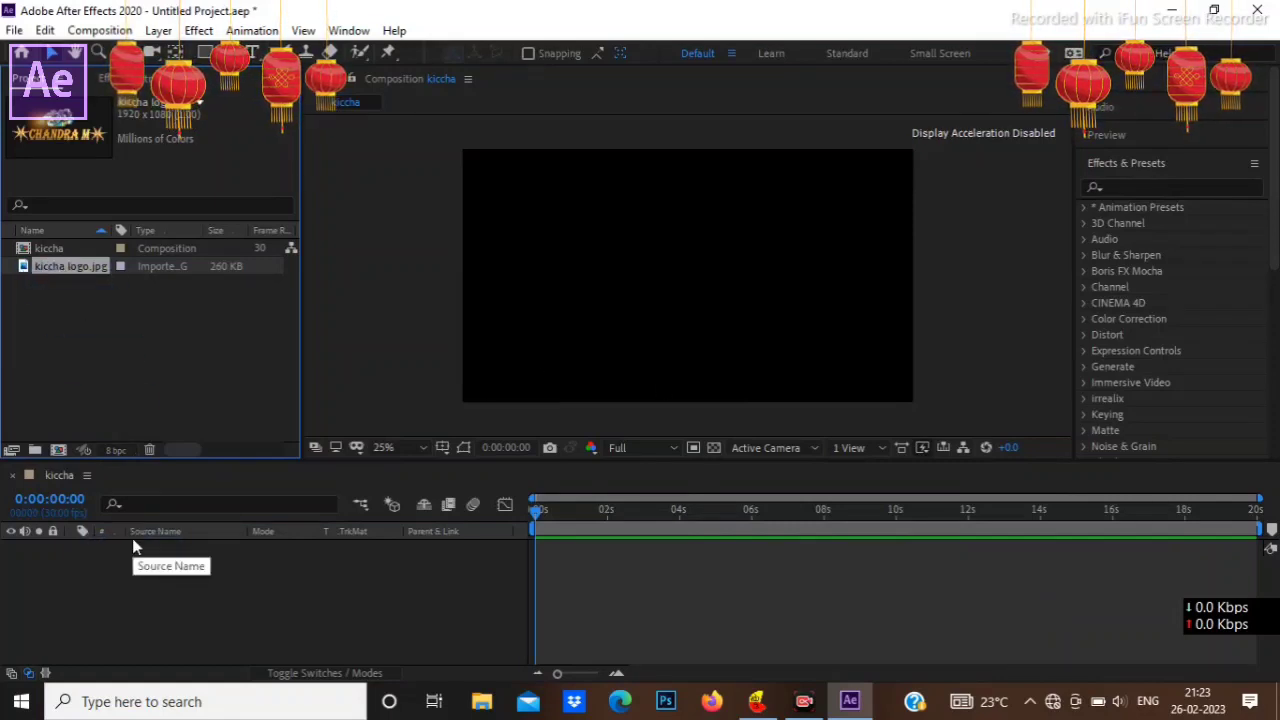
drag(96, 272, 199, 577)
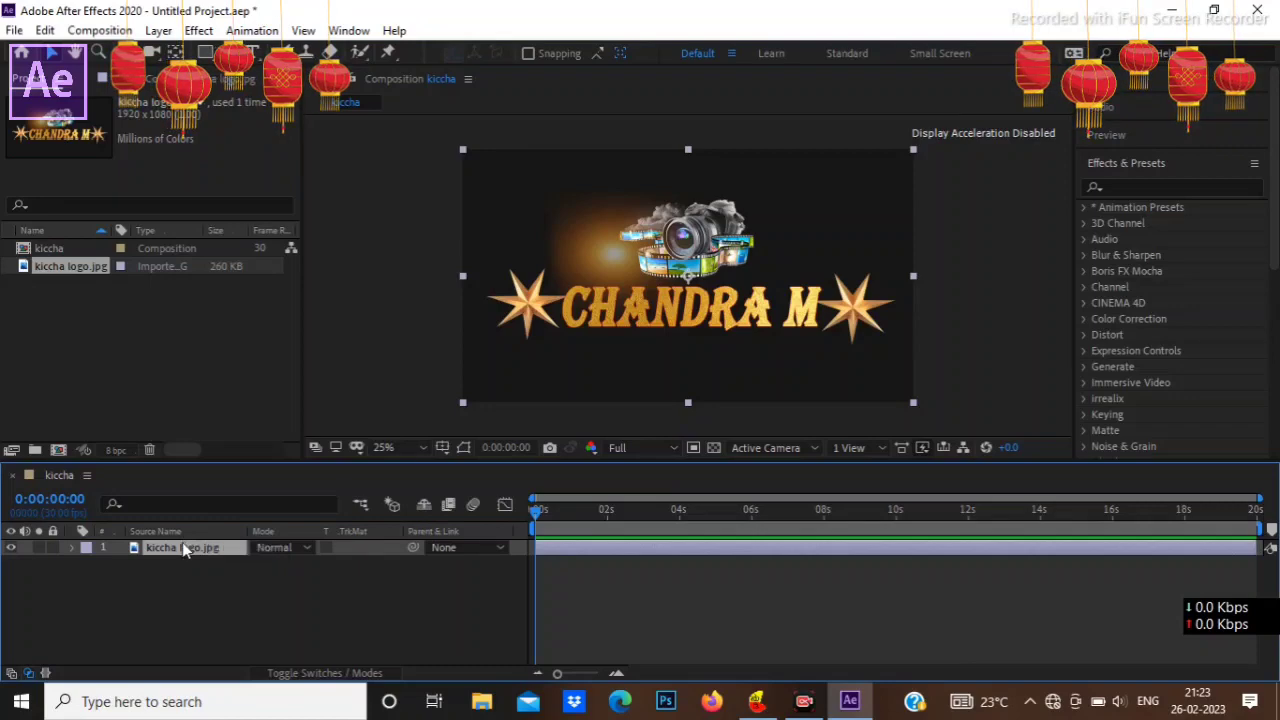
Step: Pre-compose the kiccha logo.jpg layer into a new composition named logo, moving all attributes into it
right_click(182, 542)
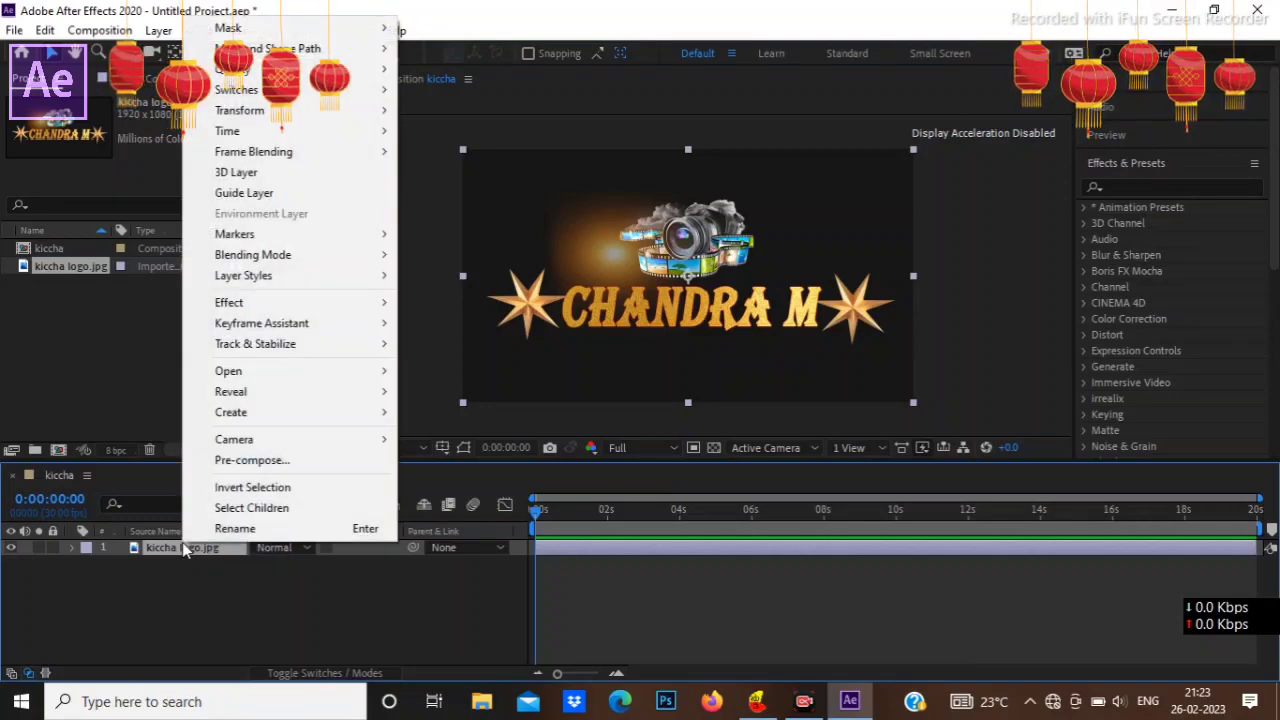
click(221, 465)
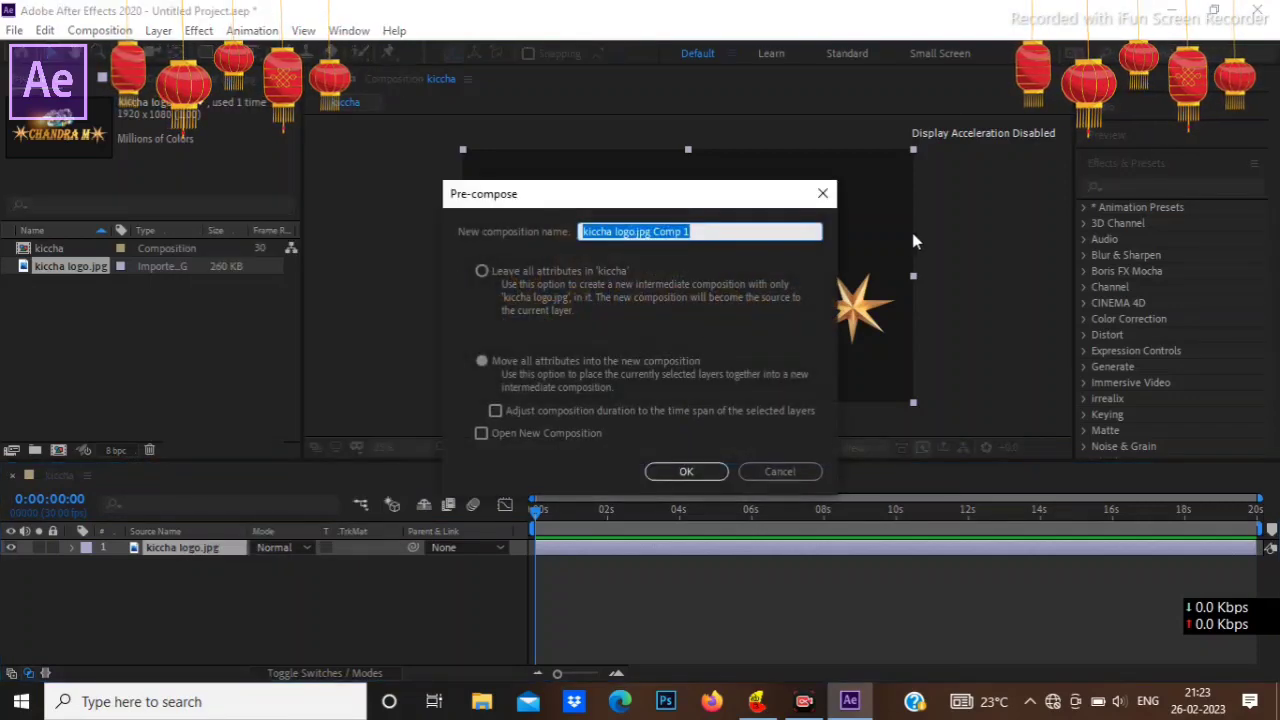
text(l)
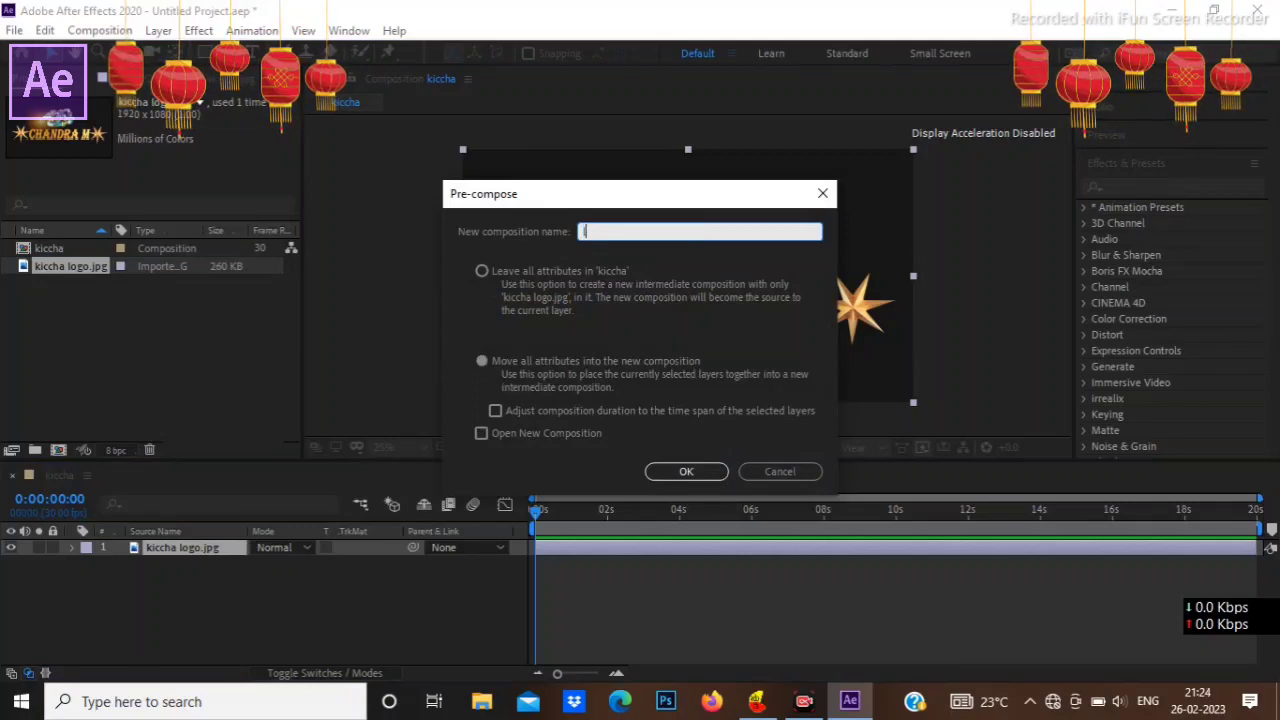
text(ogo)
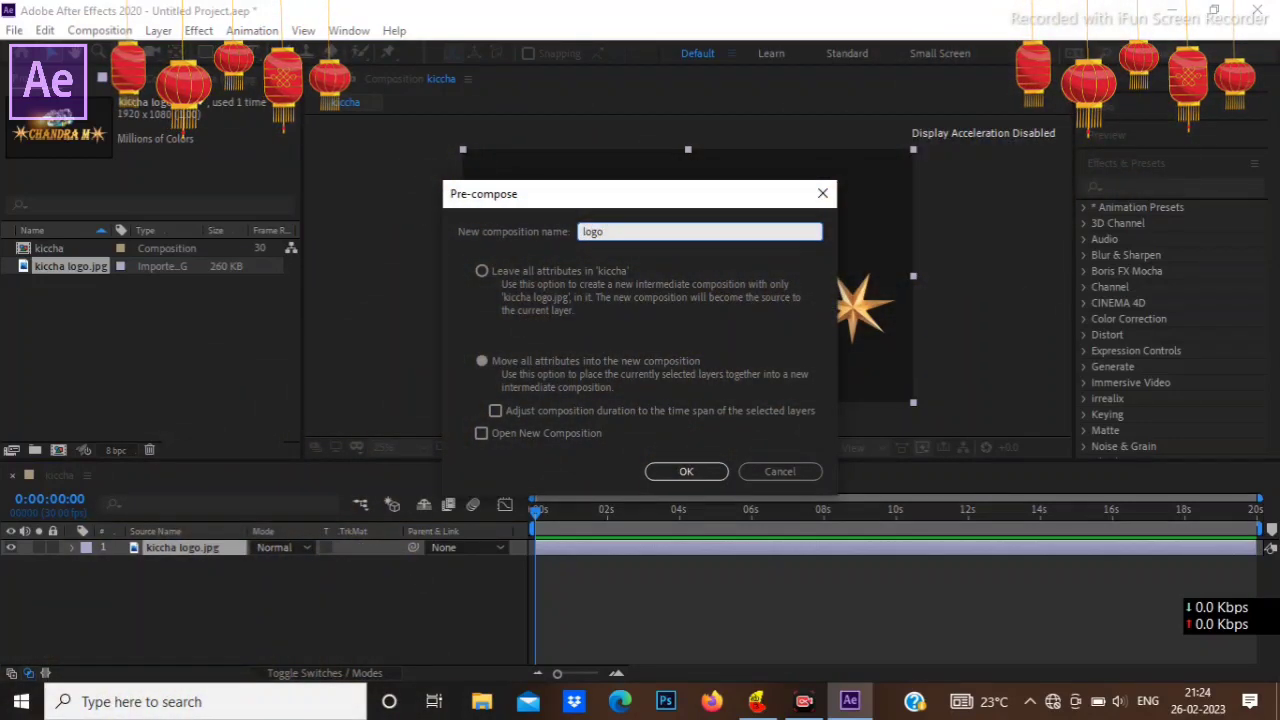
click(694, 471)
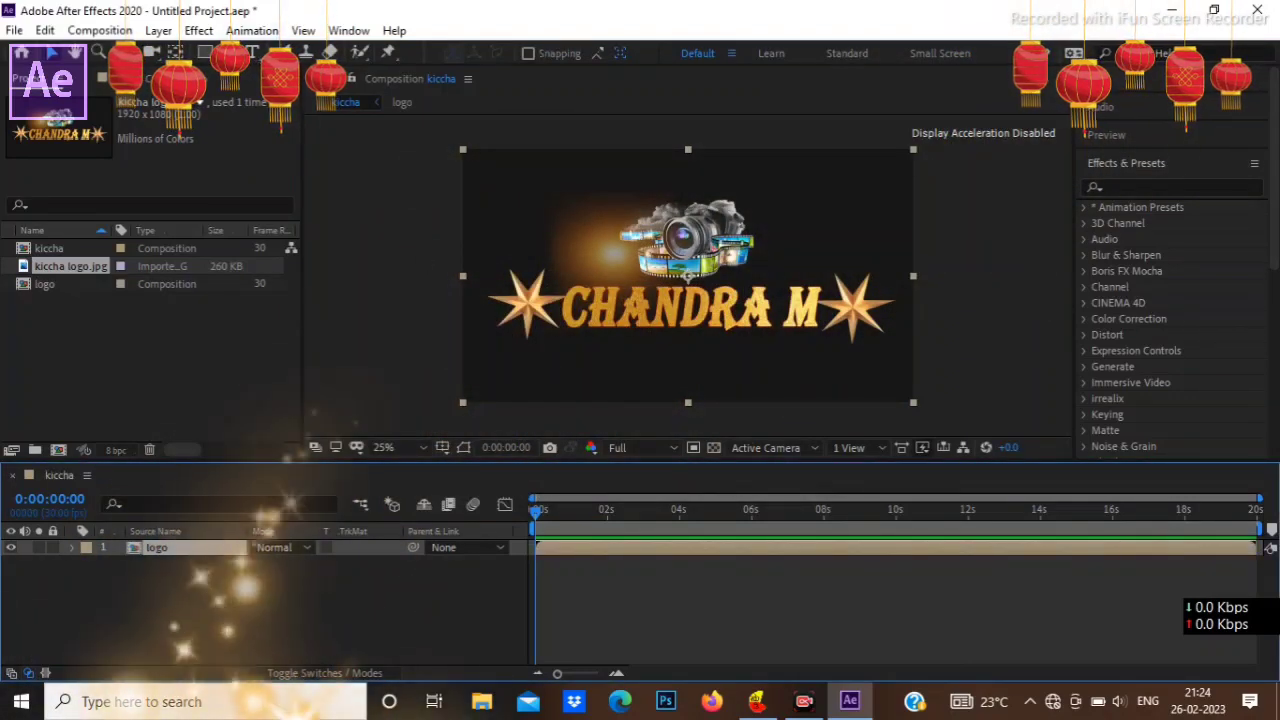
Step: Draw a tall, narrow rectangular mask on the logo layer over the left star, spanning nearly the full frame height
click(205, 52)
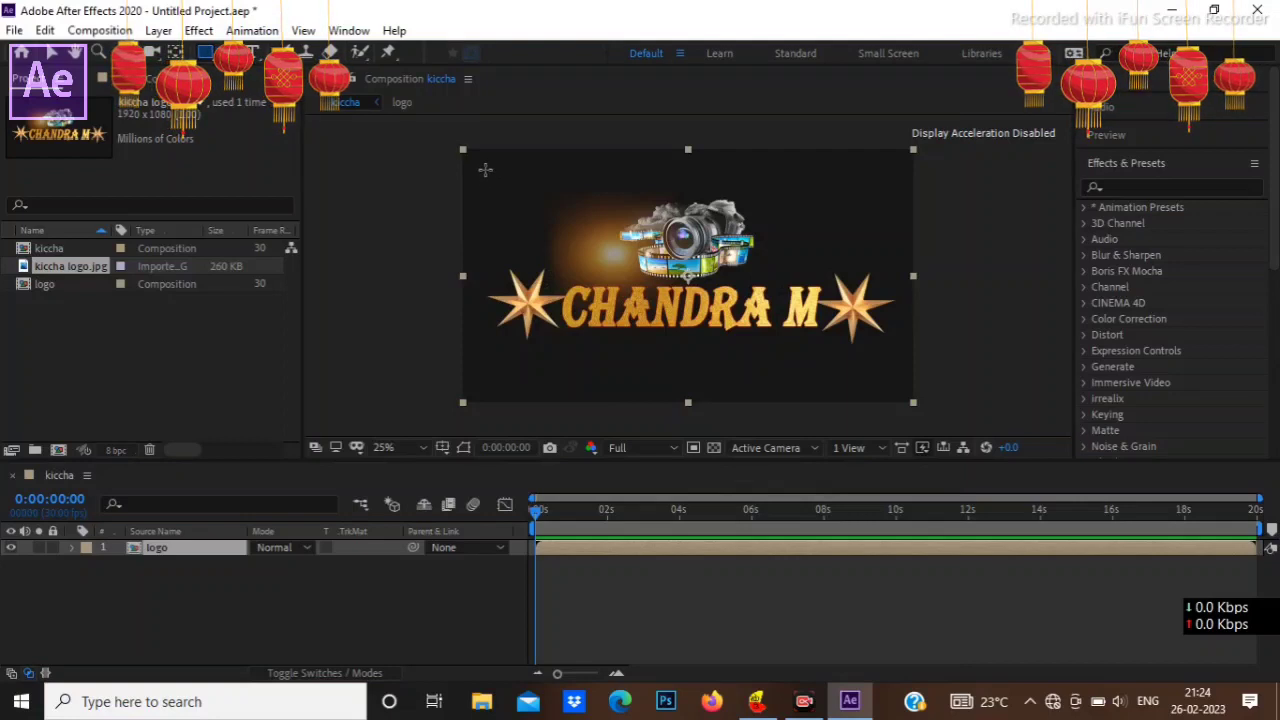
mouse_move(484, 165)
mouse_down()
mouse_move(546, 186)
mouse_move(528, 398)
mouse_up()
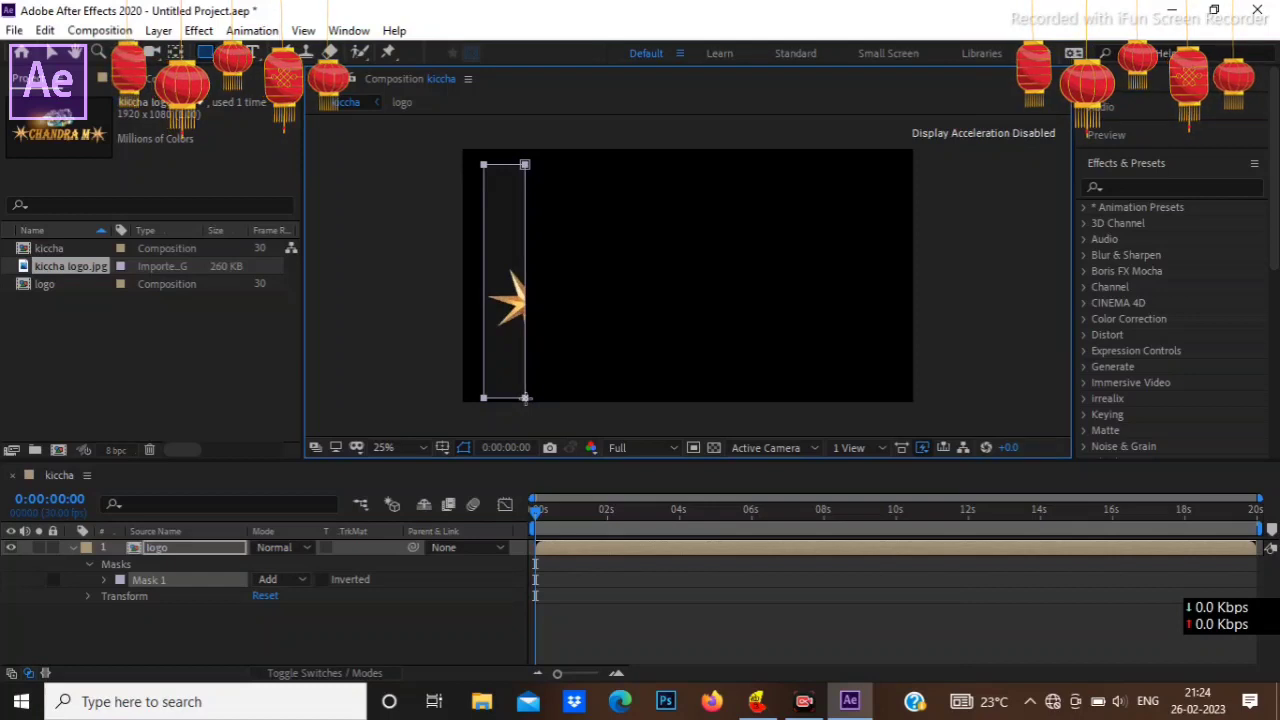
drag(522, 401, 520, 388)
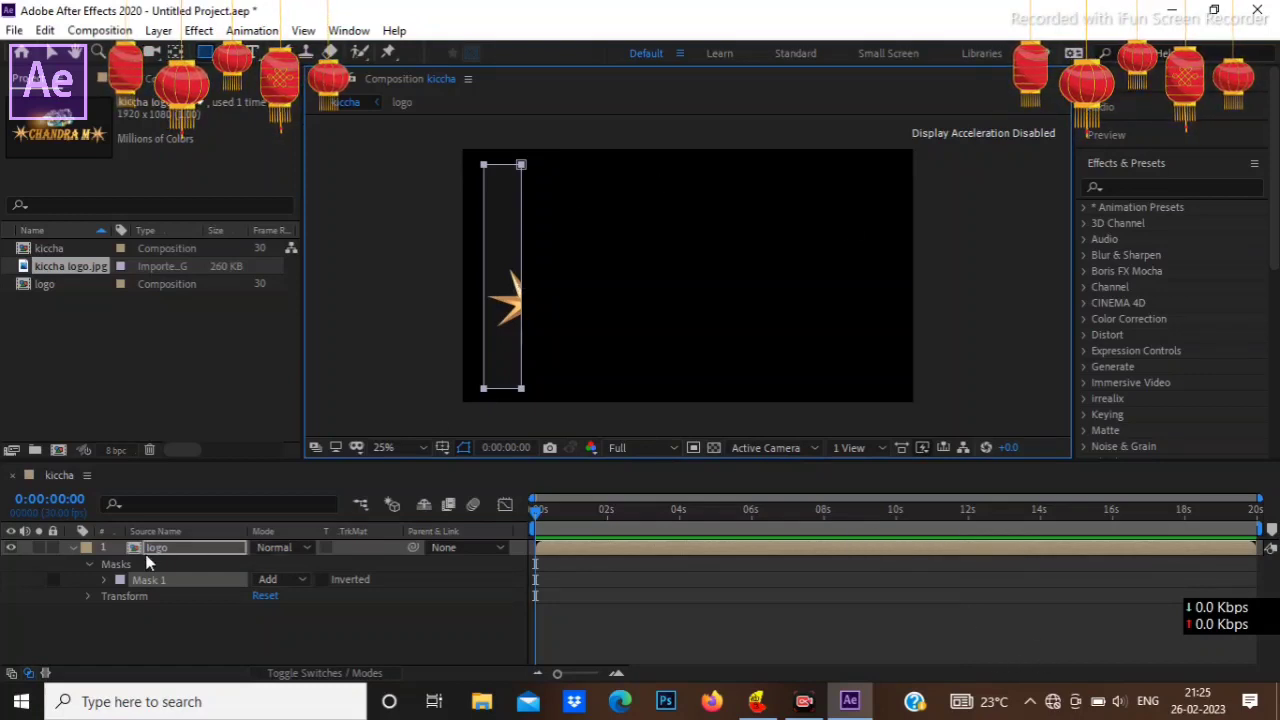
Step: Animate the mask path from its starting position at 0 seconds to the frame's right edge at 8 seconds, and check the sweep
click(105, 580)
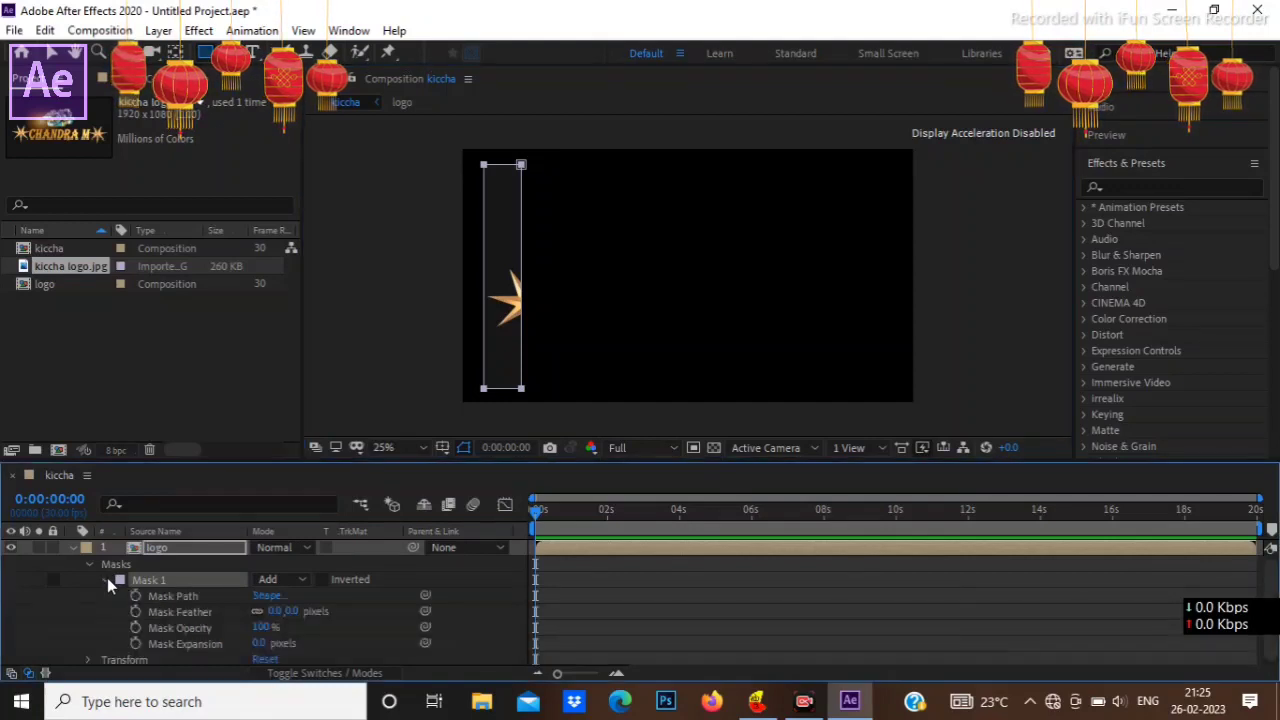
click(135, 596)
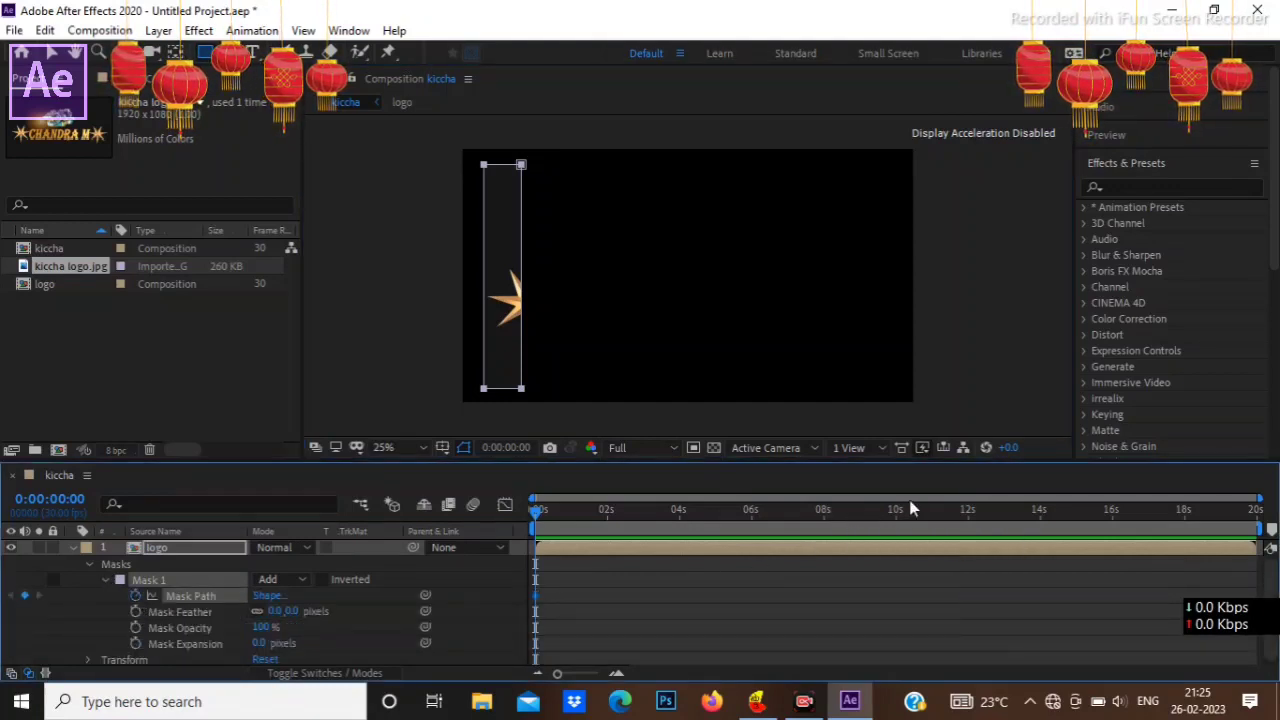
click(824, 514)
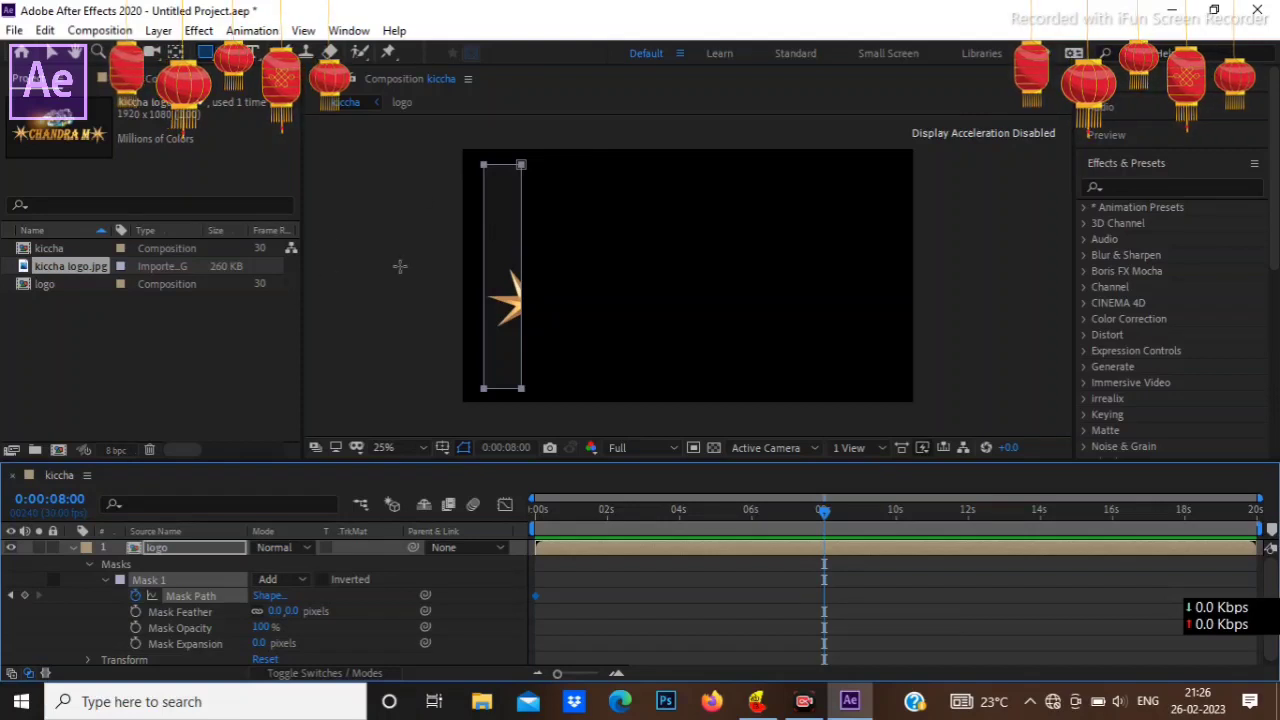
click(44, 57)
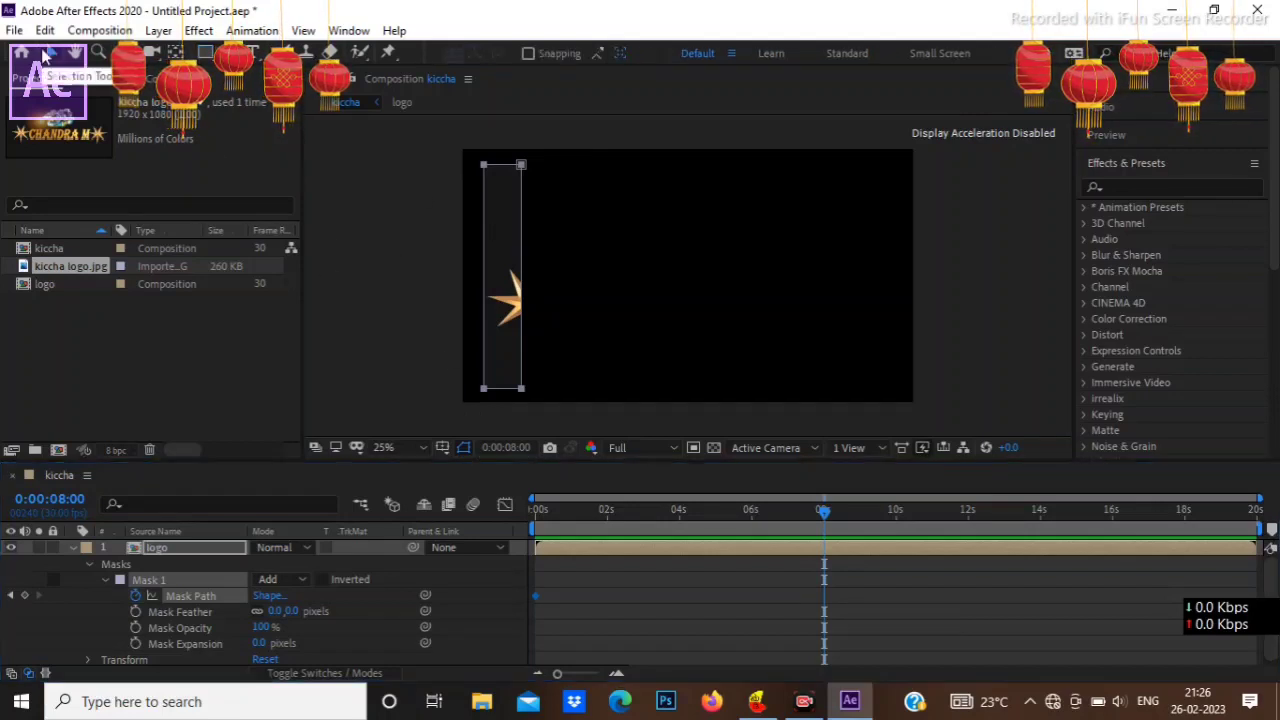
double_click(505, 389)
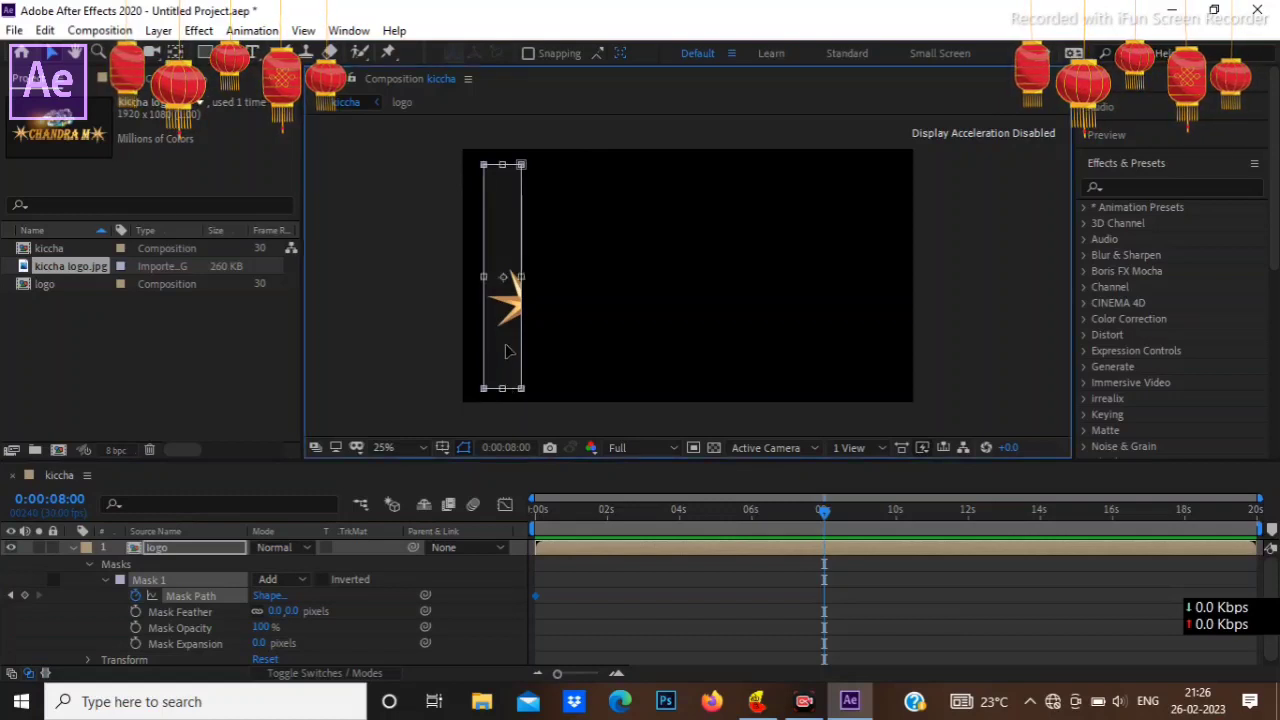
drag(505, 335, 895, 338)
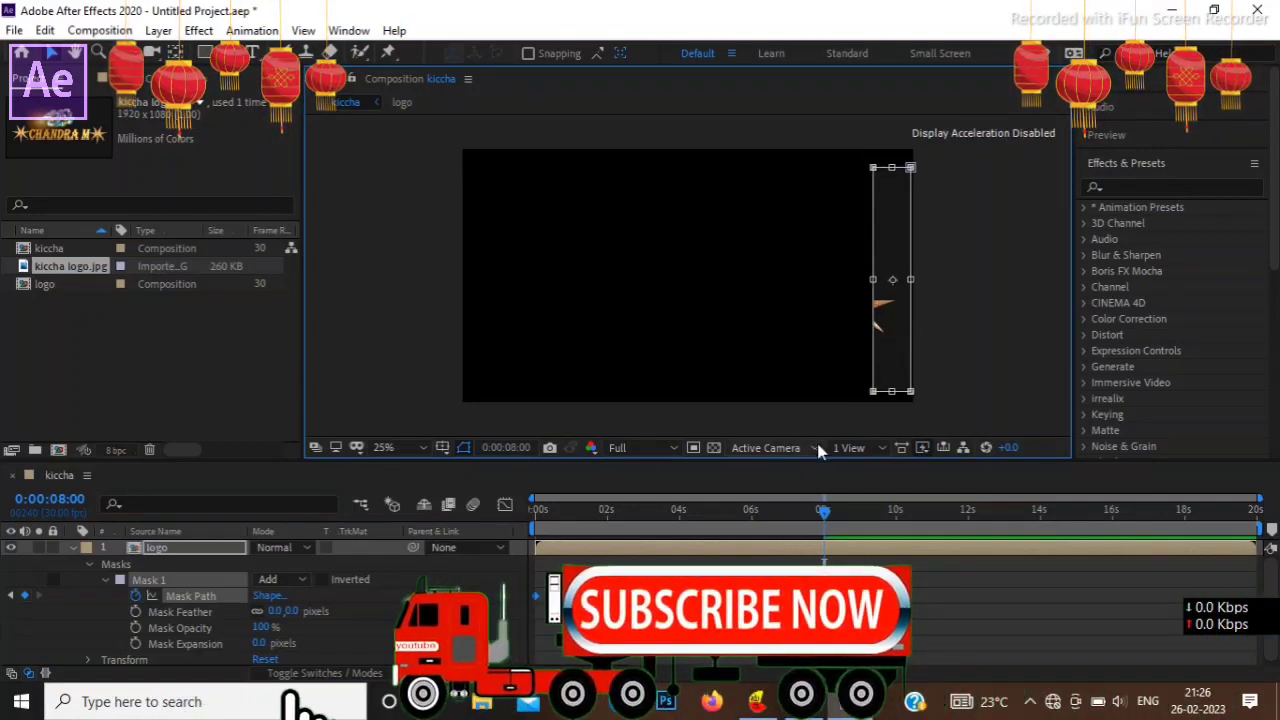
click(544, 516)
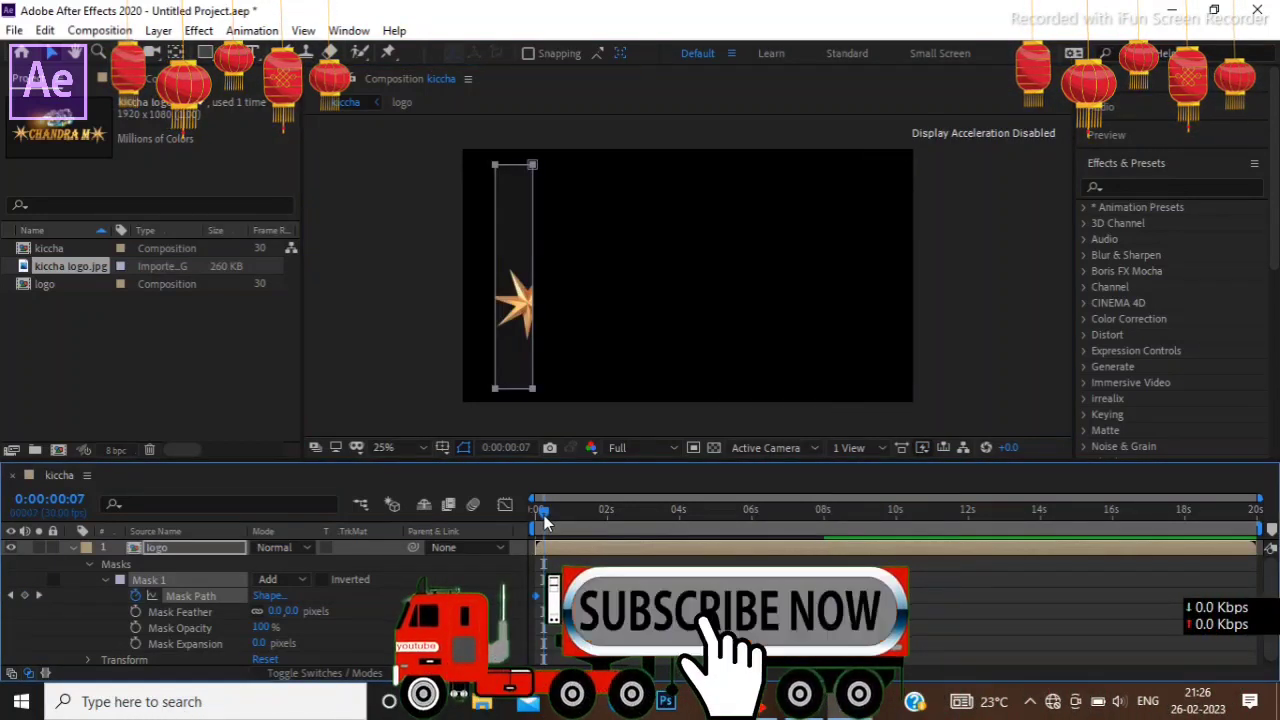
drag(533, 530, 834, 513)
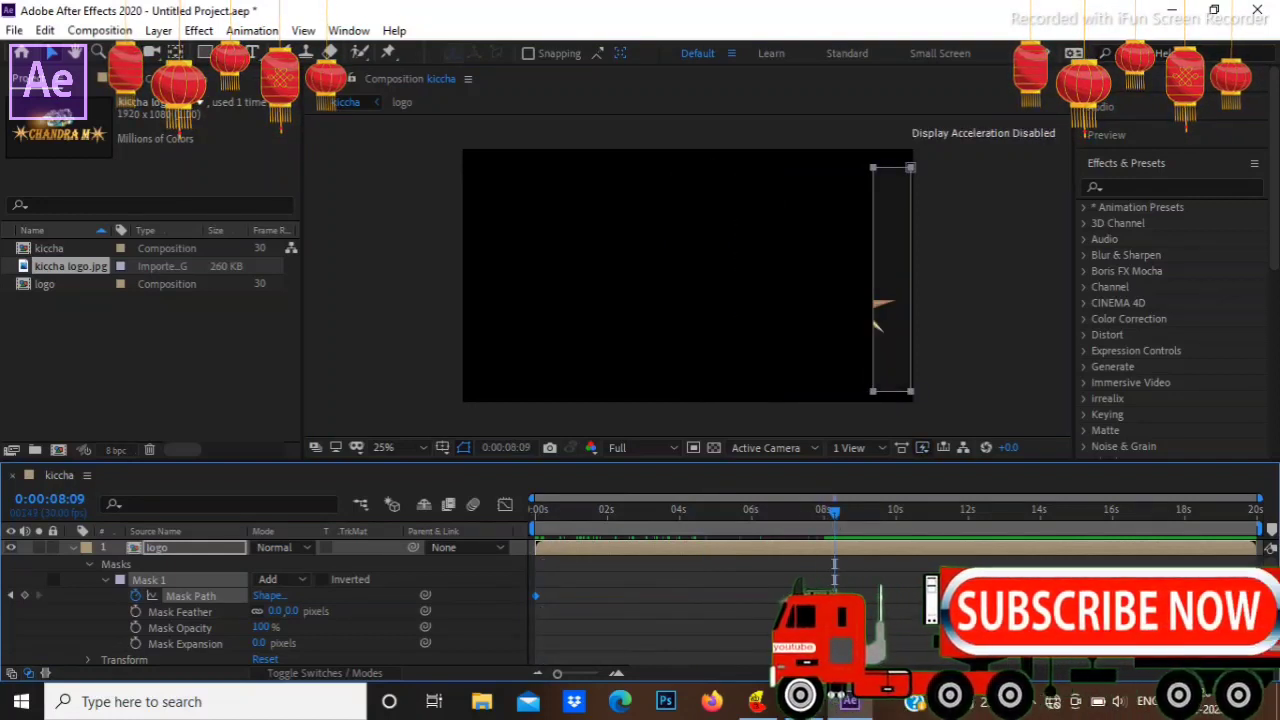
Step: Set the logo layer's mask feather to 65 pixels and preview the softened sweep
click(277, 611)
drag(792, 512, 701, 538)
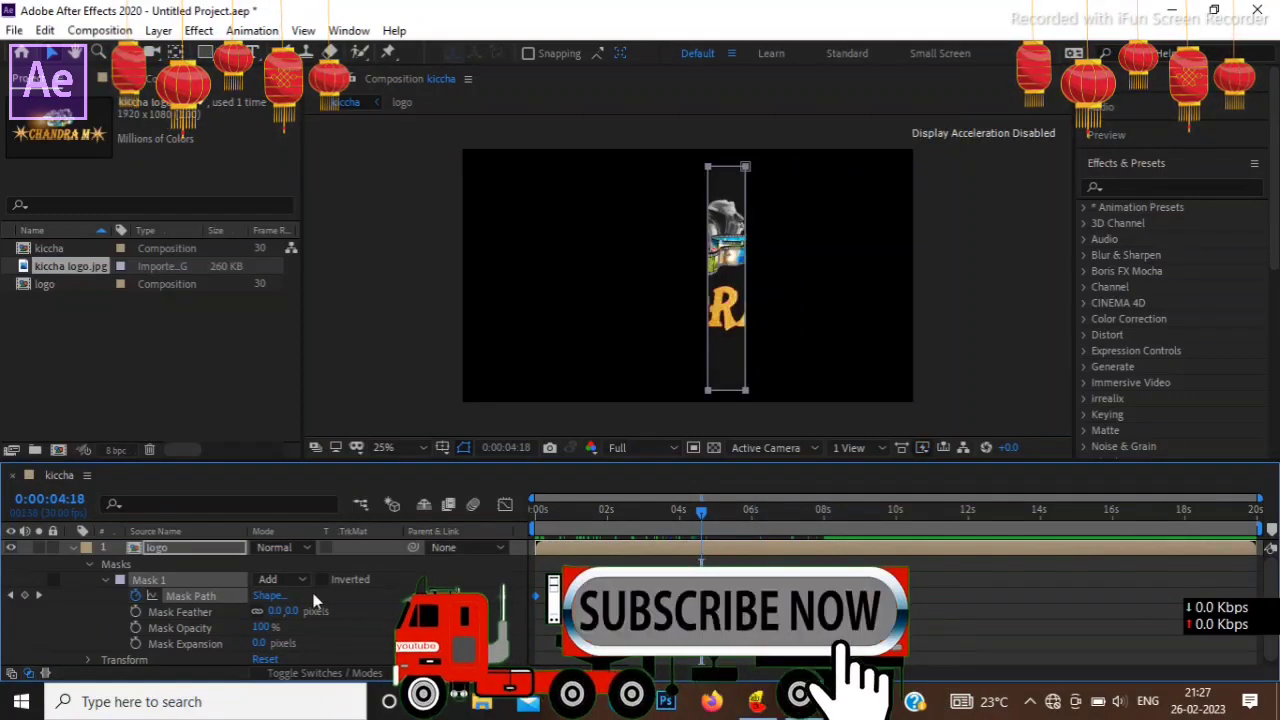
click(277, 611)
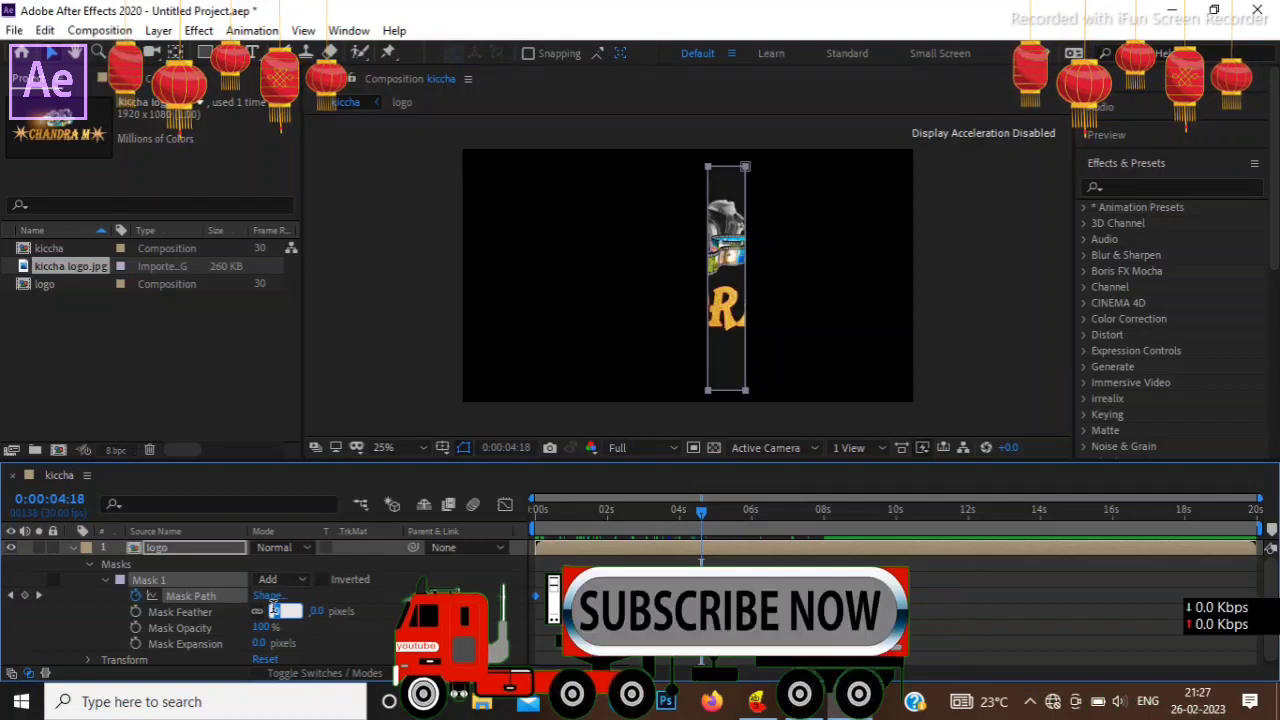
text(65)
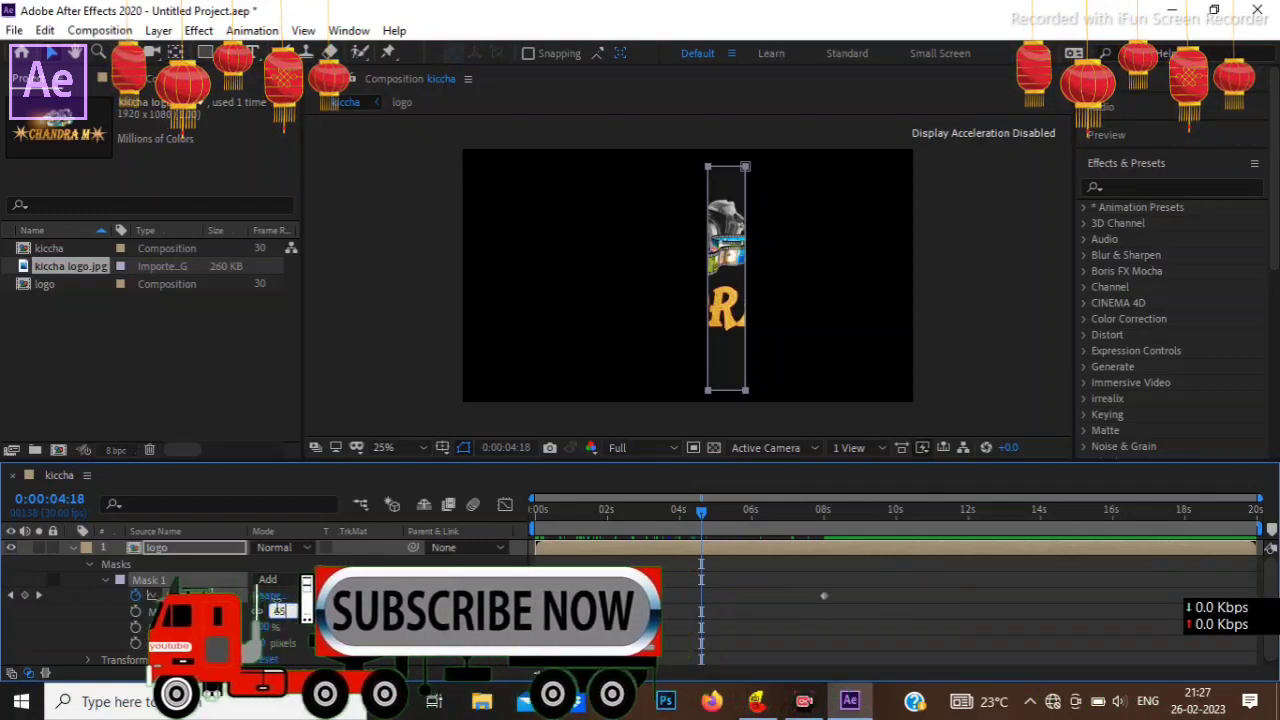
click(484, 585)
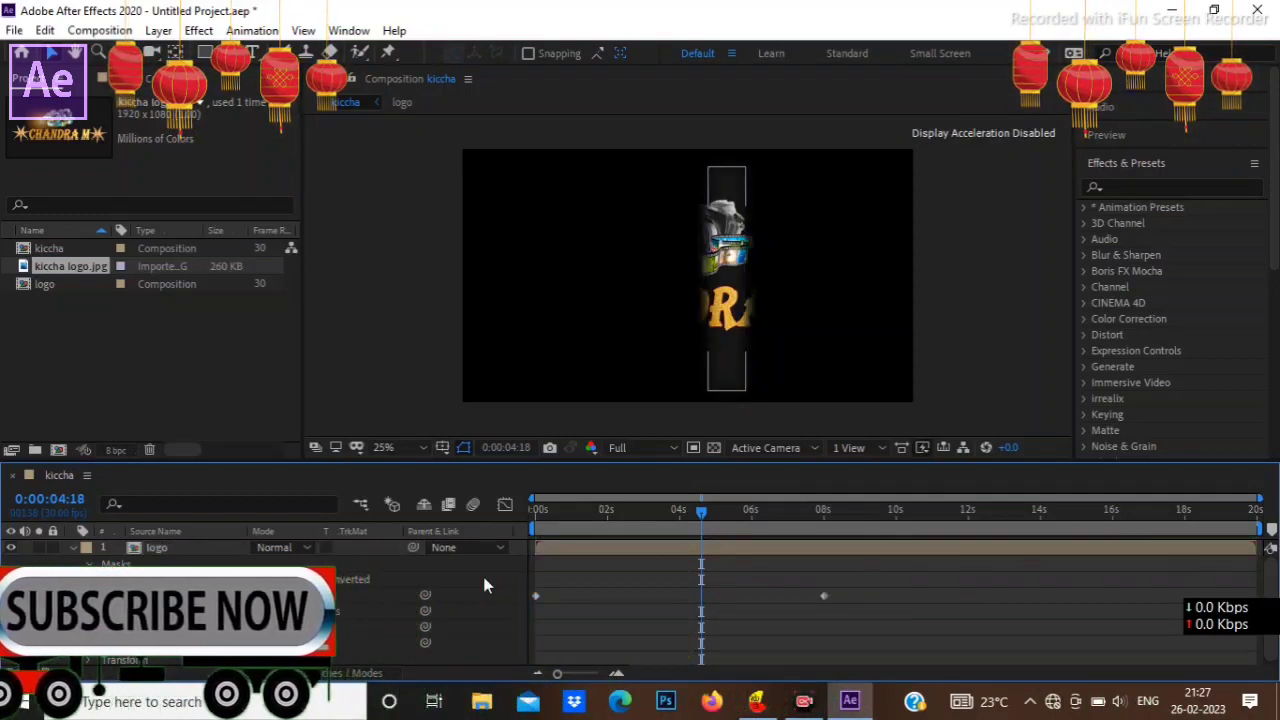
click(580, 522)
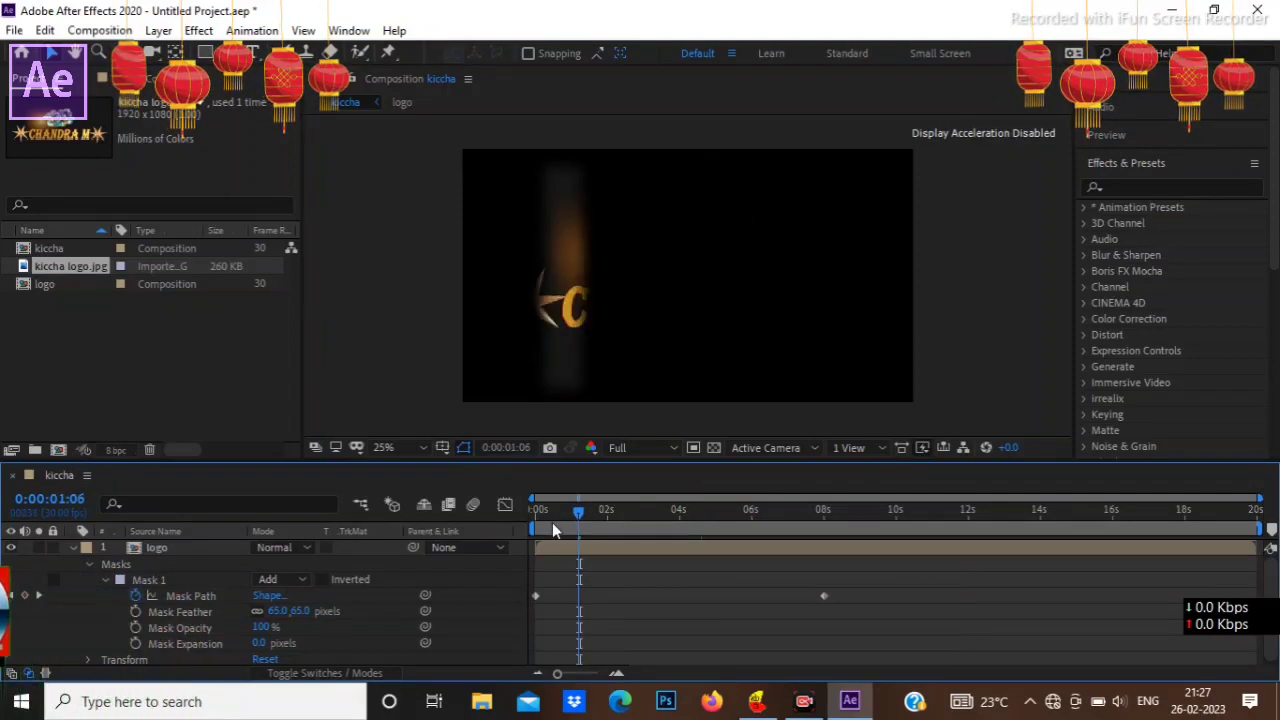
drag(552, 522, 820, 563)
key(space)
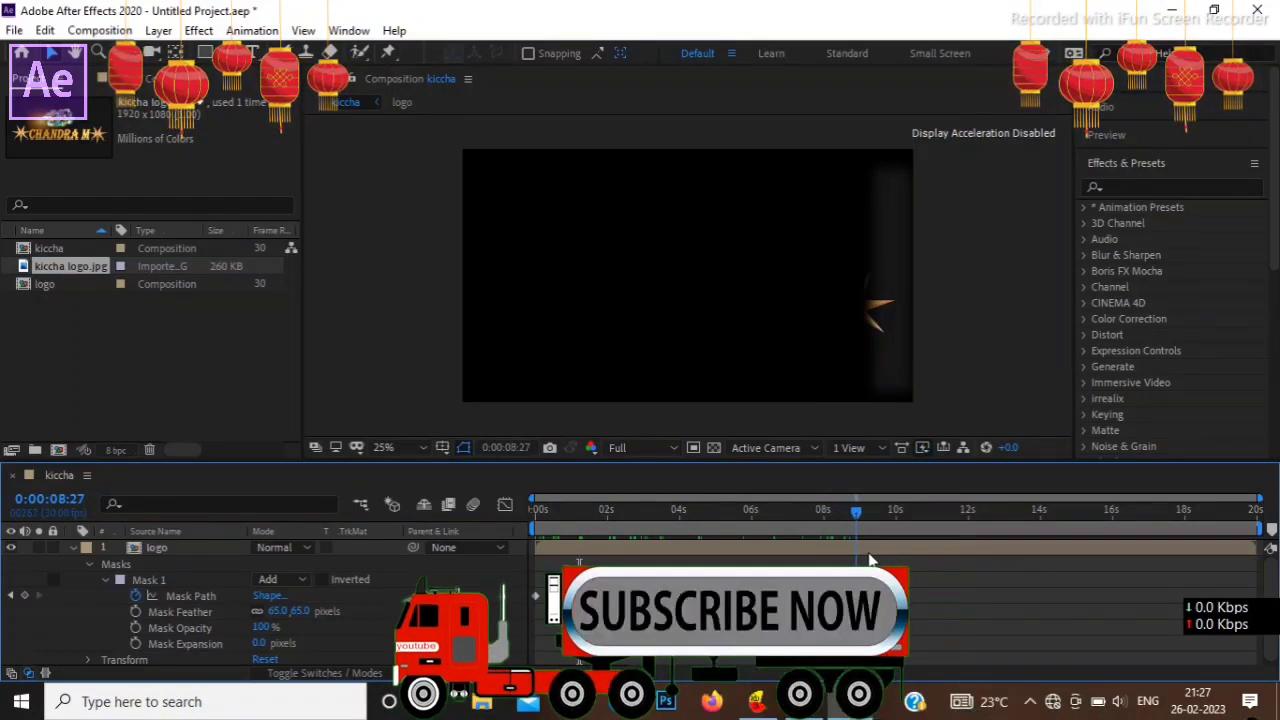
drag(869, 554, 897, 564)
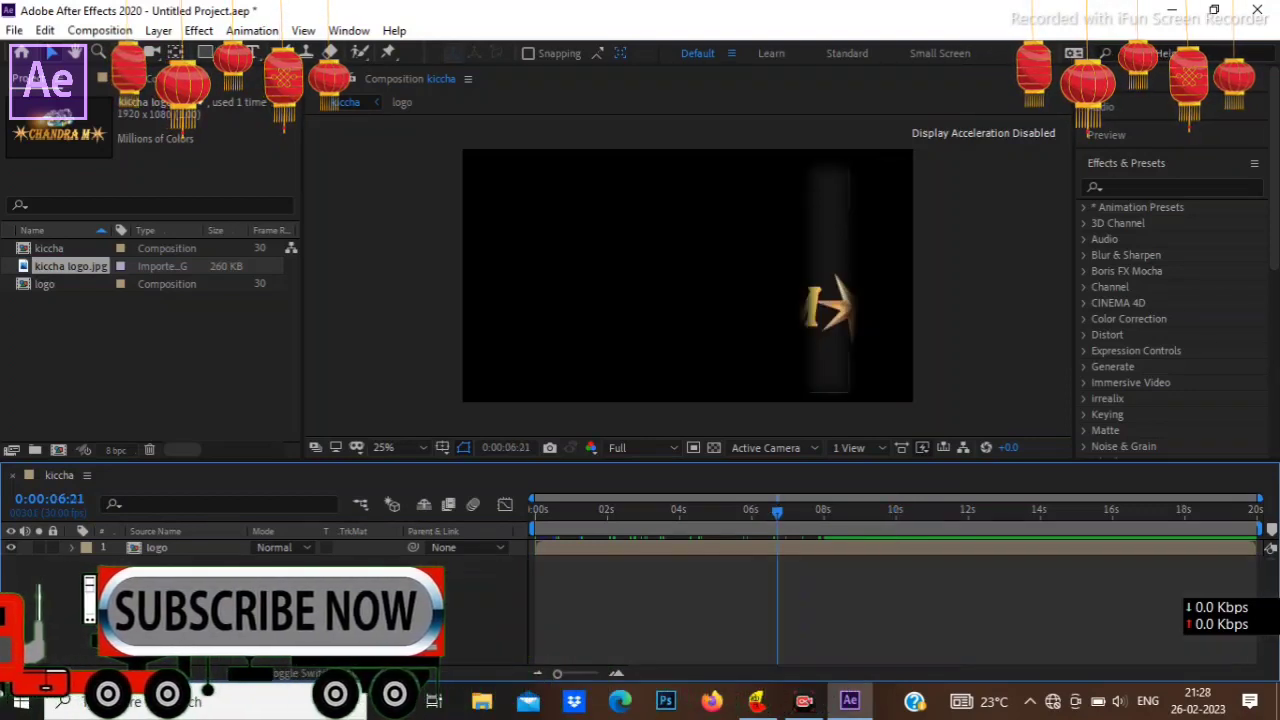
Step: Create a new 1920 x 1080 composition named logo animation at 30 fps with a 20-second duration
right_click(178, 578)
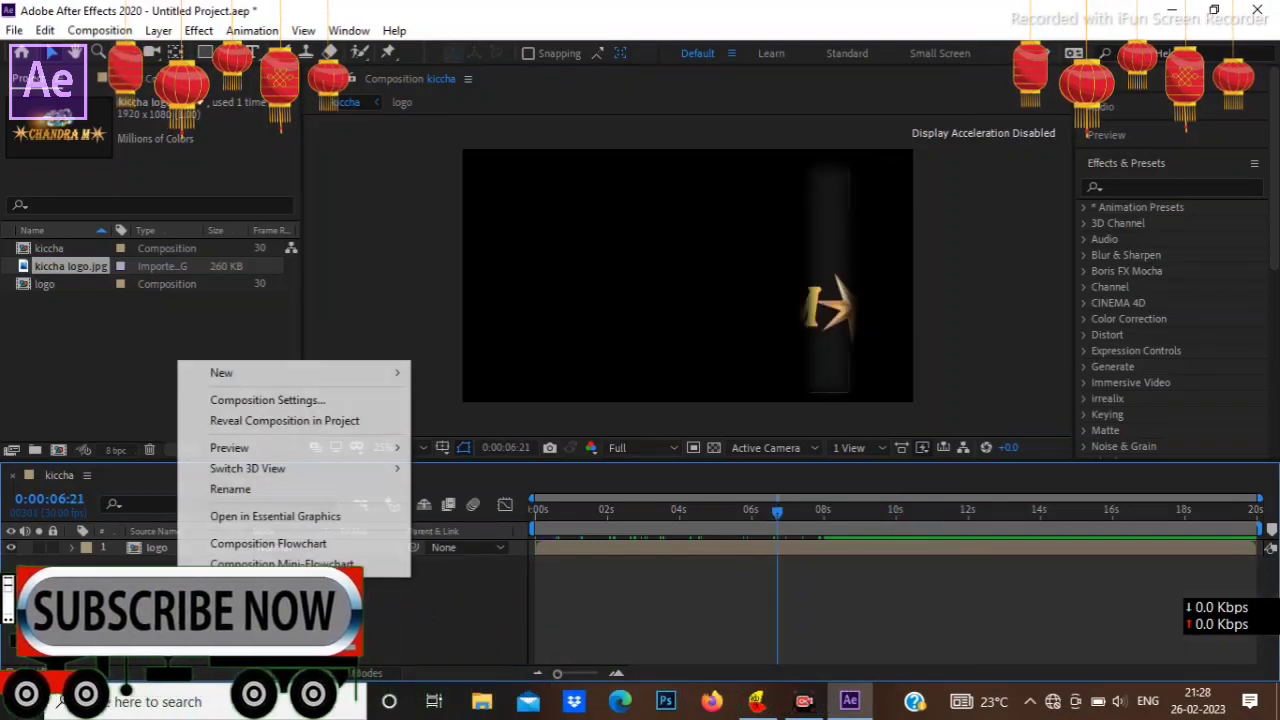
mouse_move(258, 385)
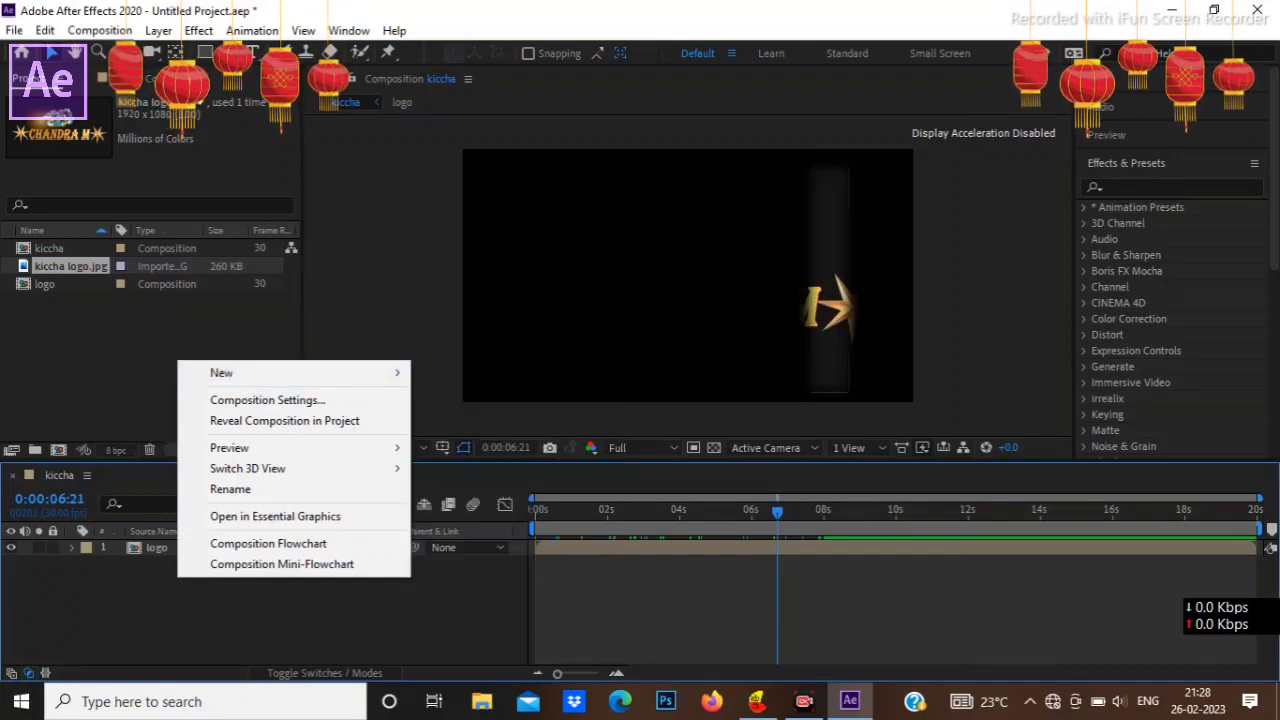
click(113, 31)
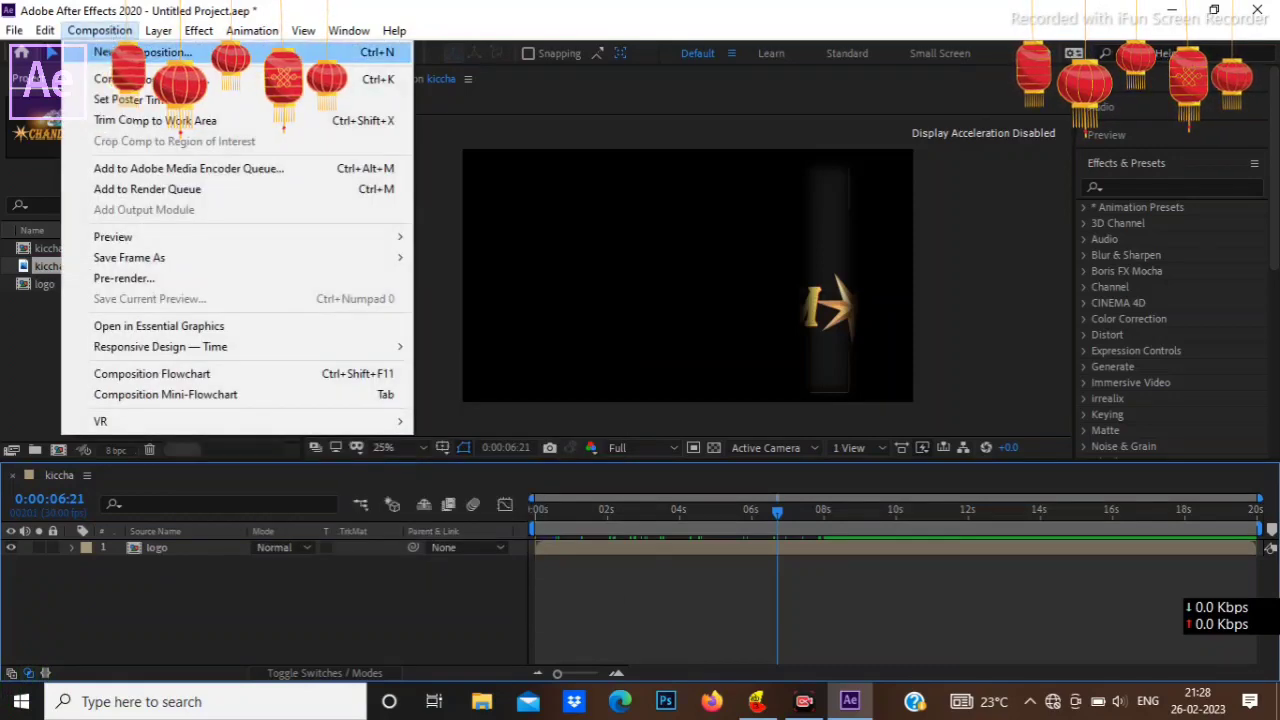
click(140, 52)
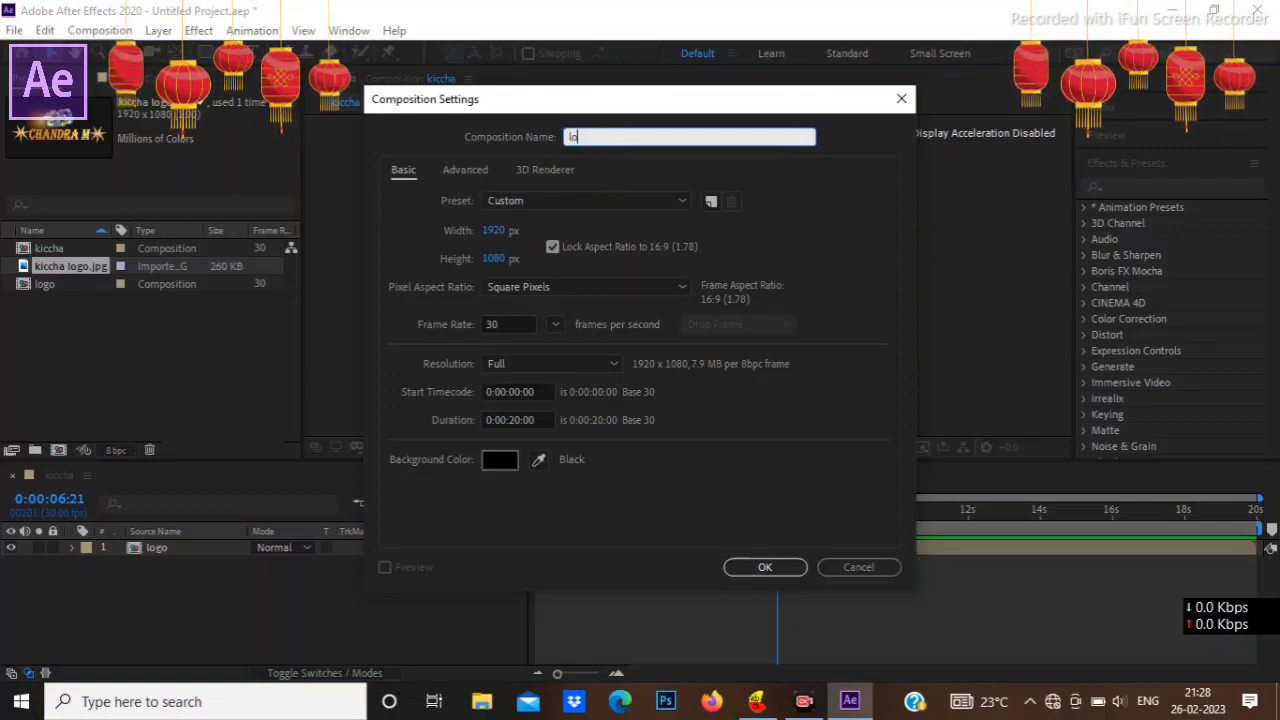
text(o)
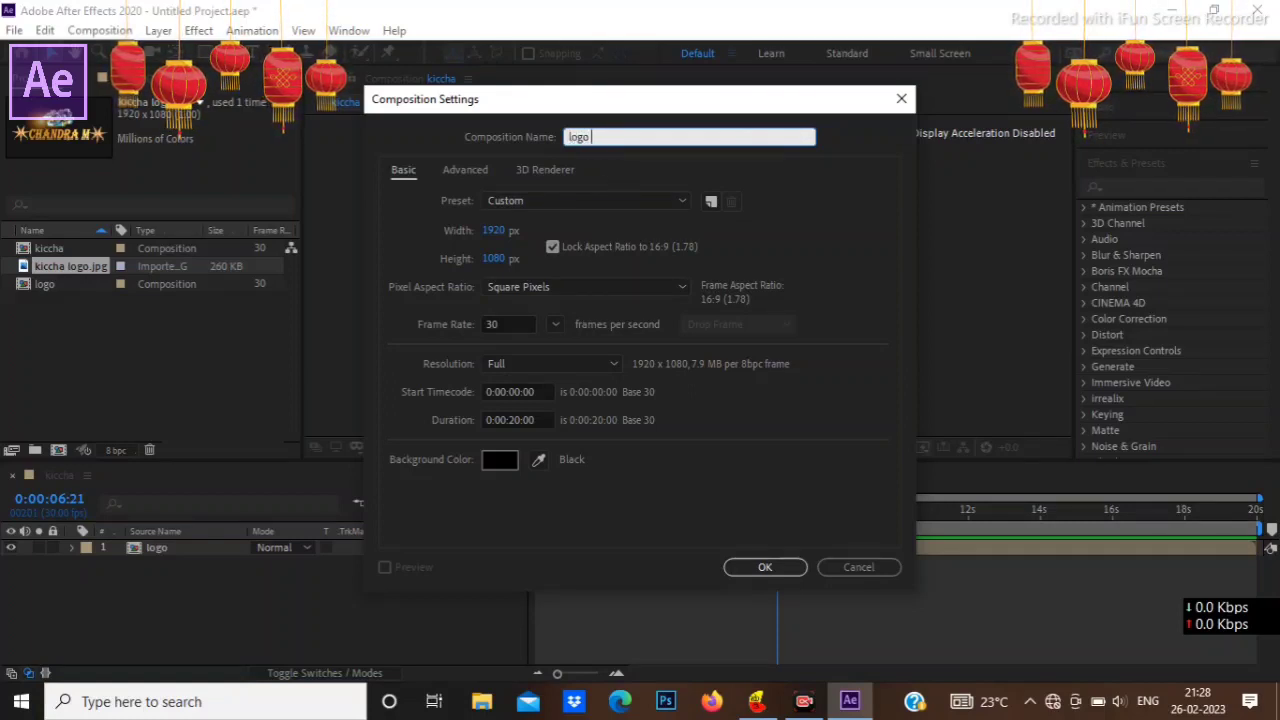
text( animation)
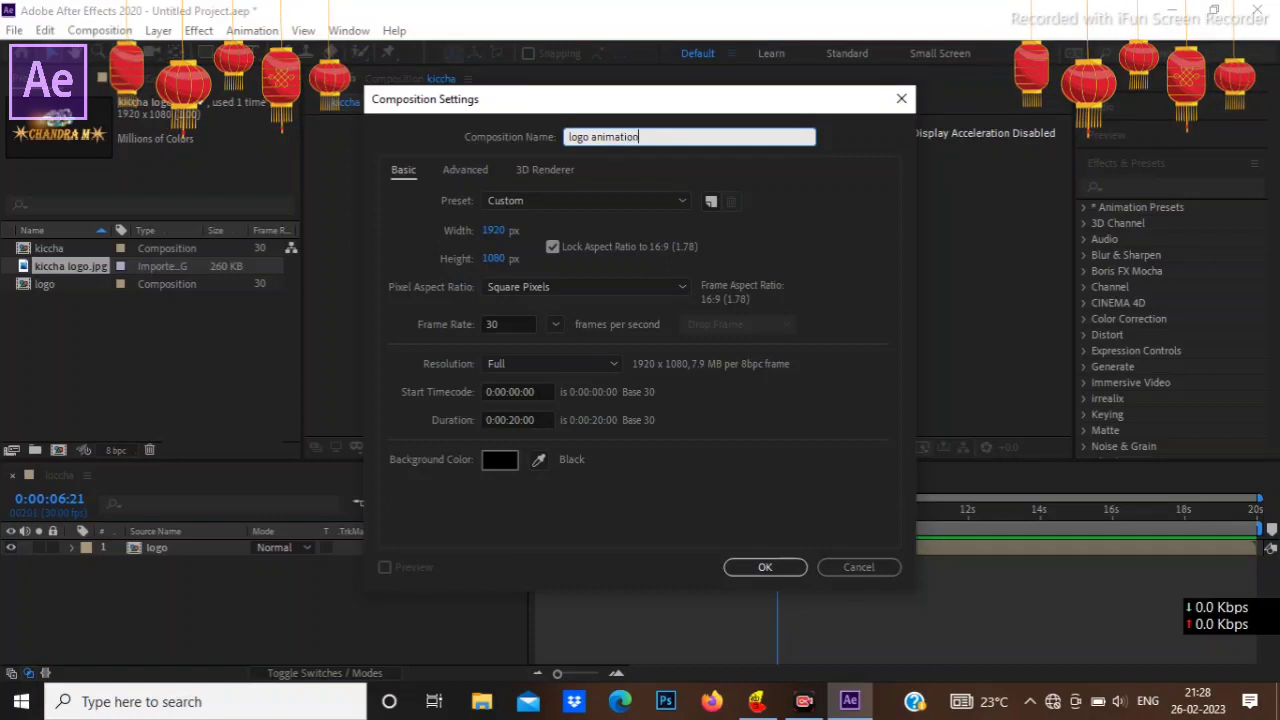
click(760, 567)
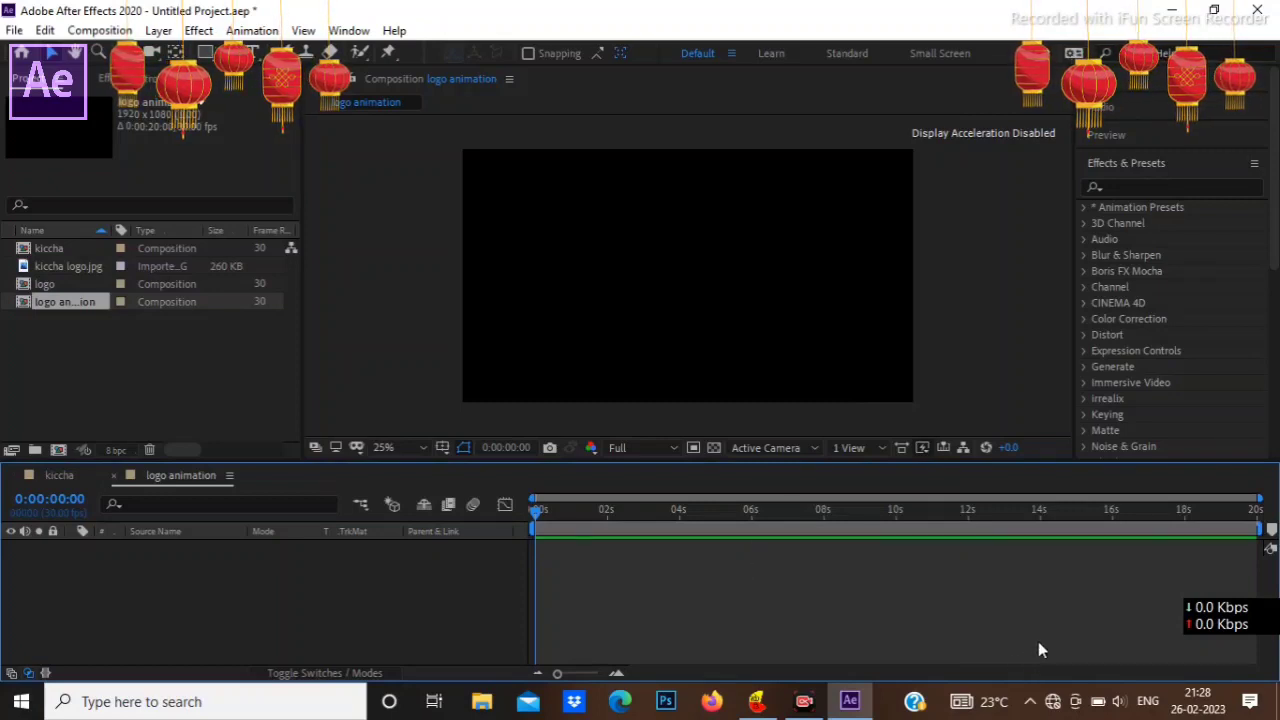
Step: Add a black 1920 x 1080 solid layer to the logo animation composition
click(280, 569)
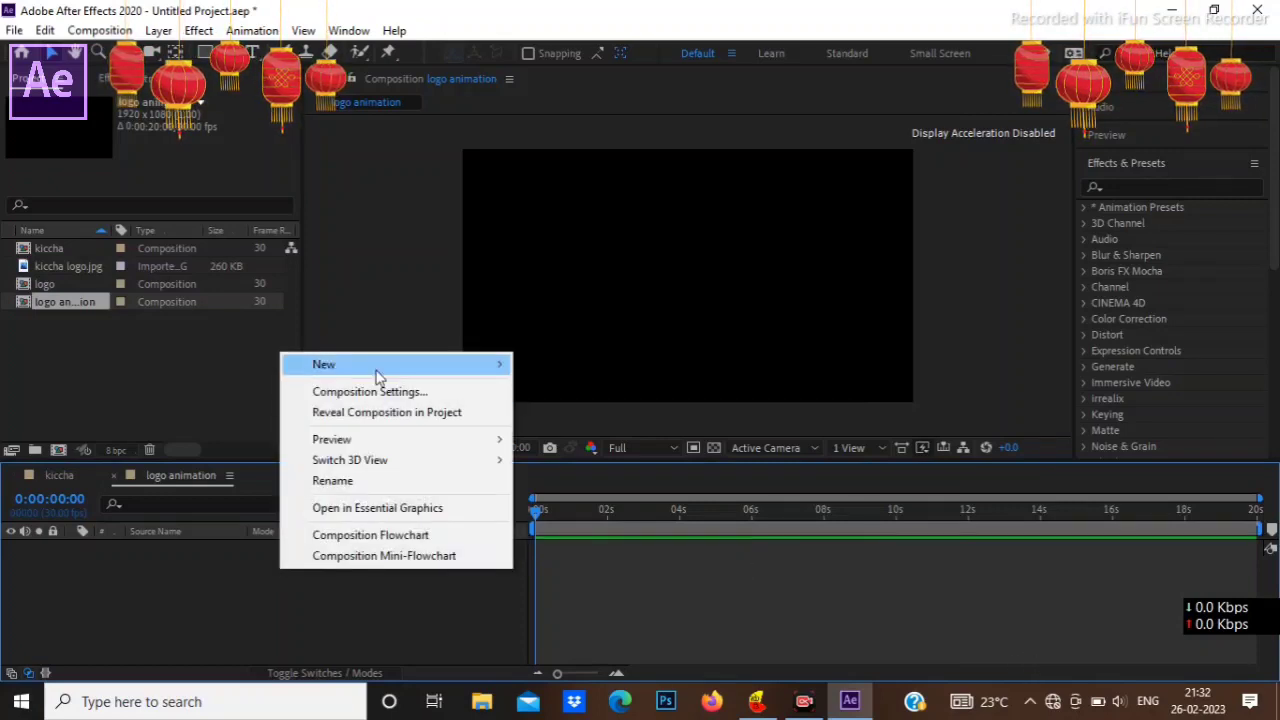
mouse_move(378, 374)
click(566, 414)
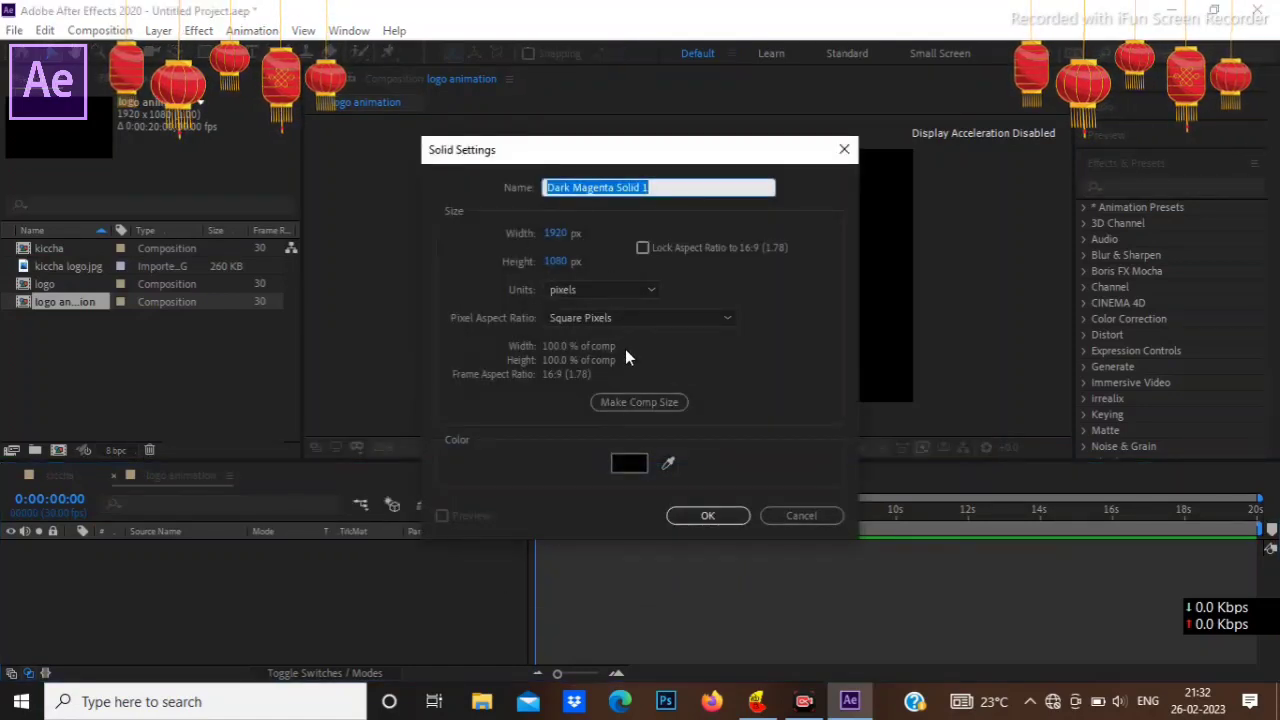
click(708, 516)
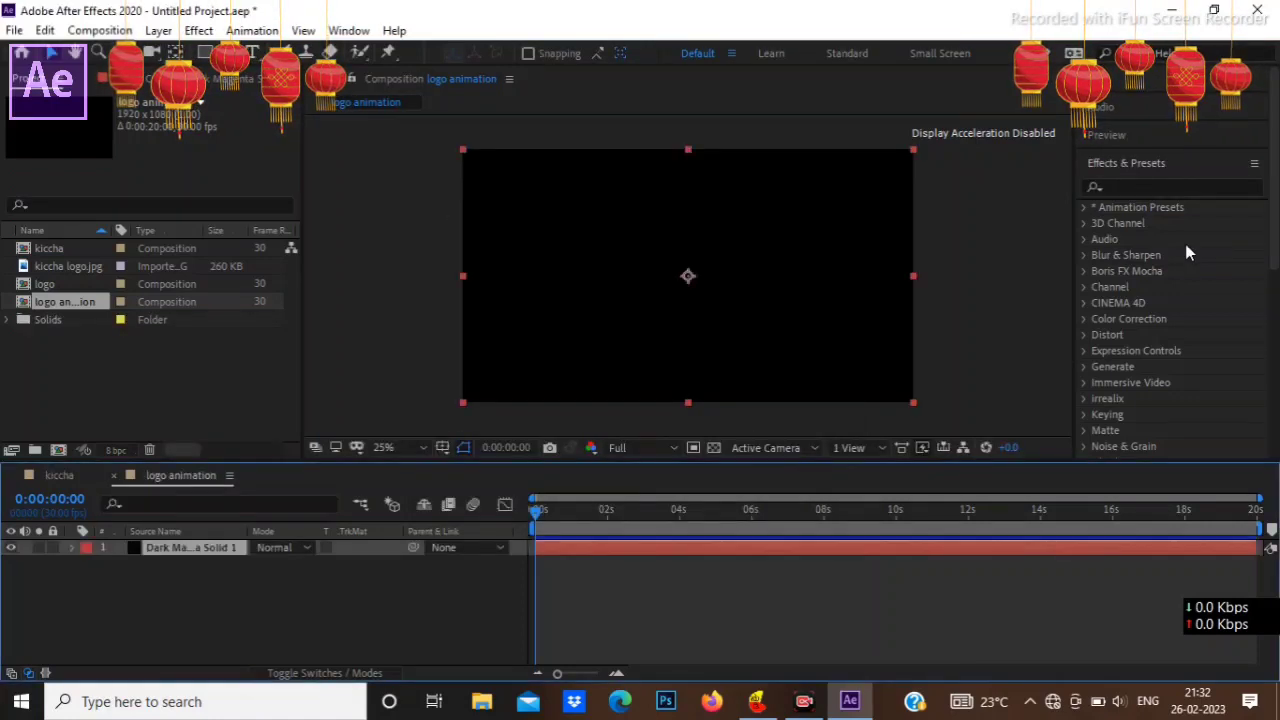
Step: Place the kiccha composition above the solid in the logo animation composition, then make it a hidden 3D layer
click(80, 248)
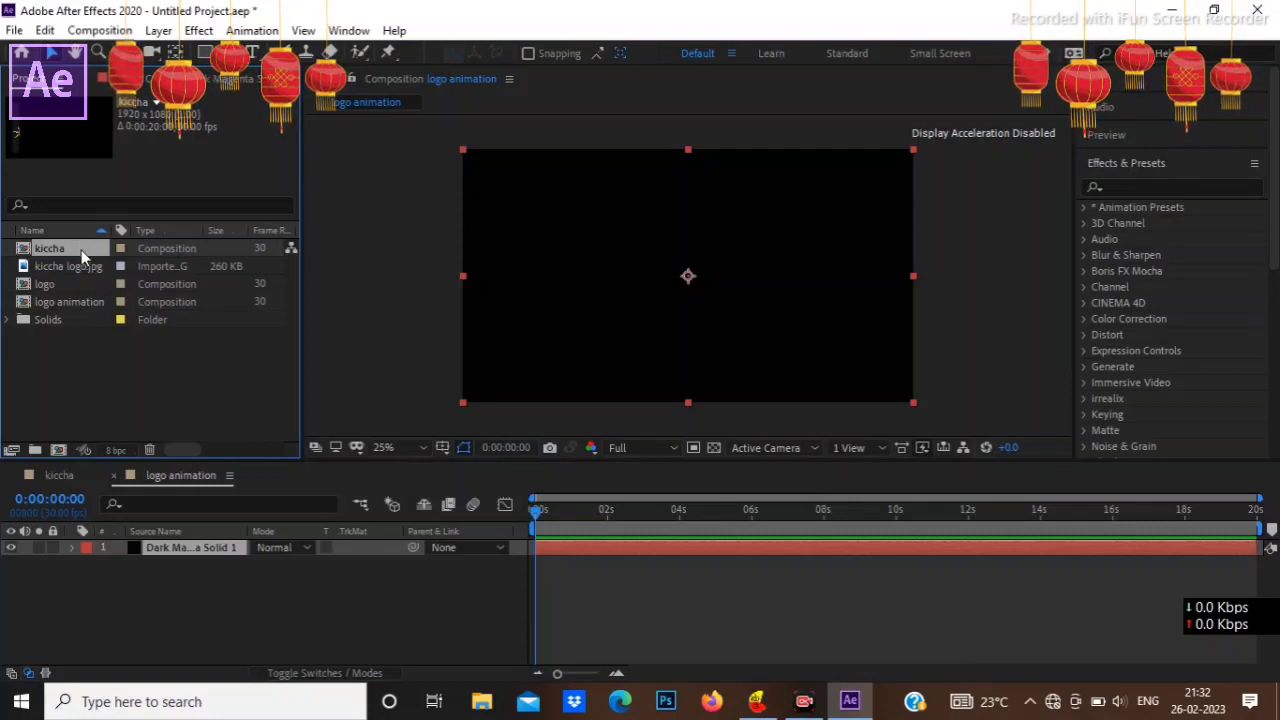
drag(81, 250, 132, 380)
mouse_move(182, 527)
mouse_down()
mouse_move(188, 553)
mouse_move(187, 542)
mouse_up()
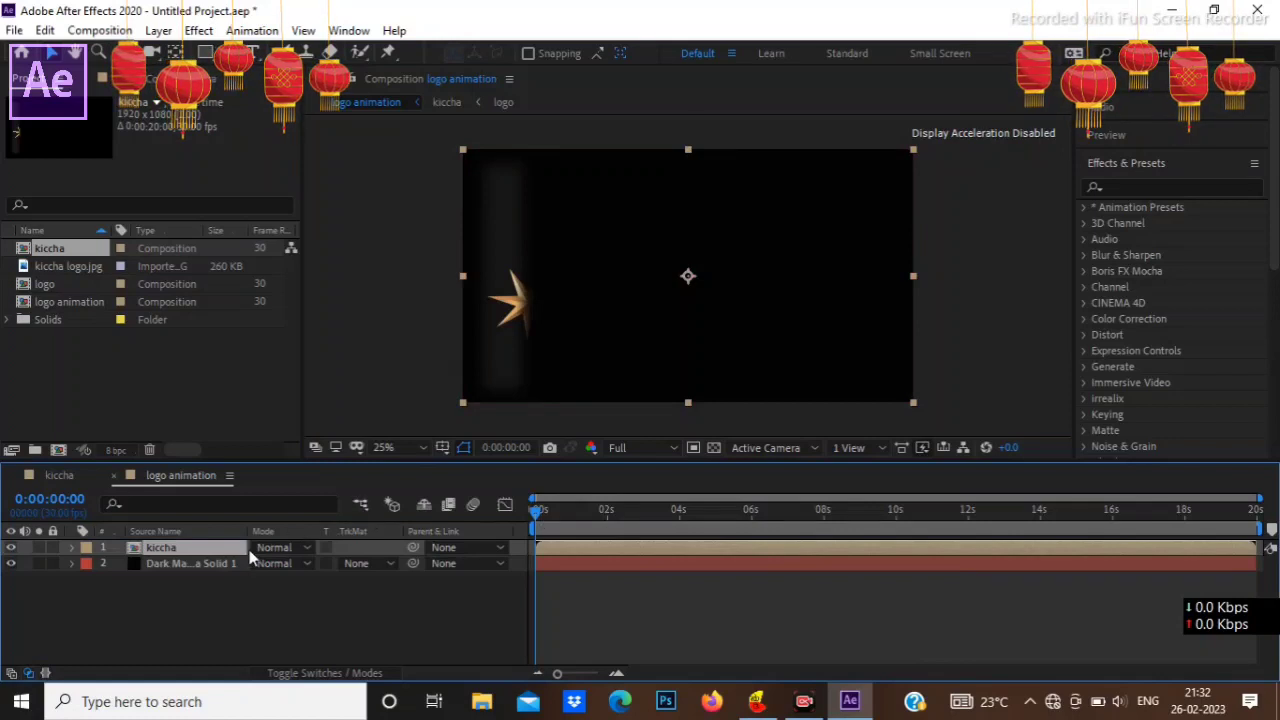
click(347, 674)
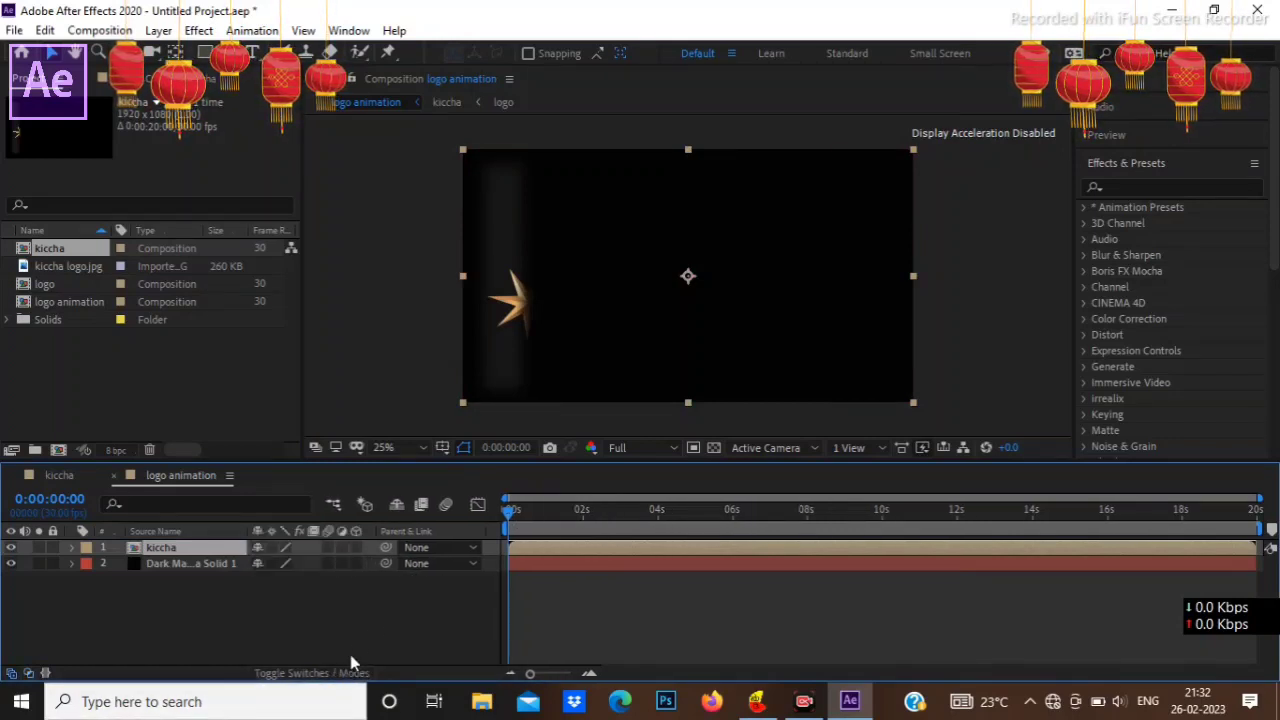
click(357, 548)
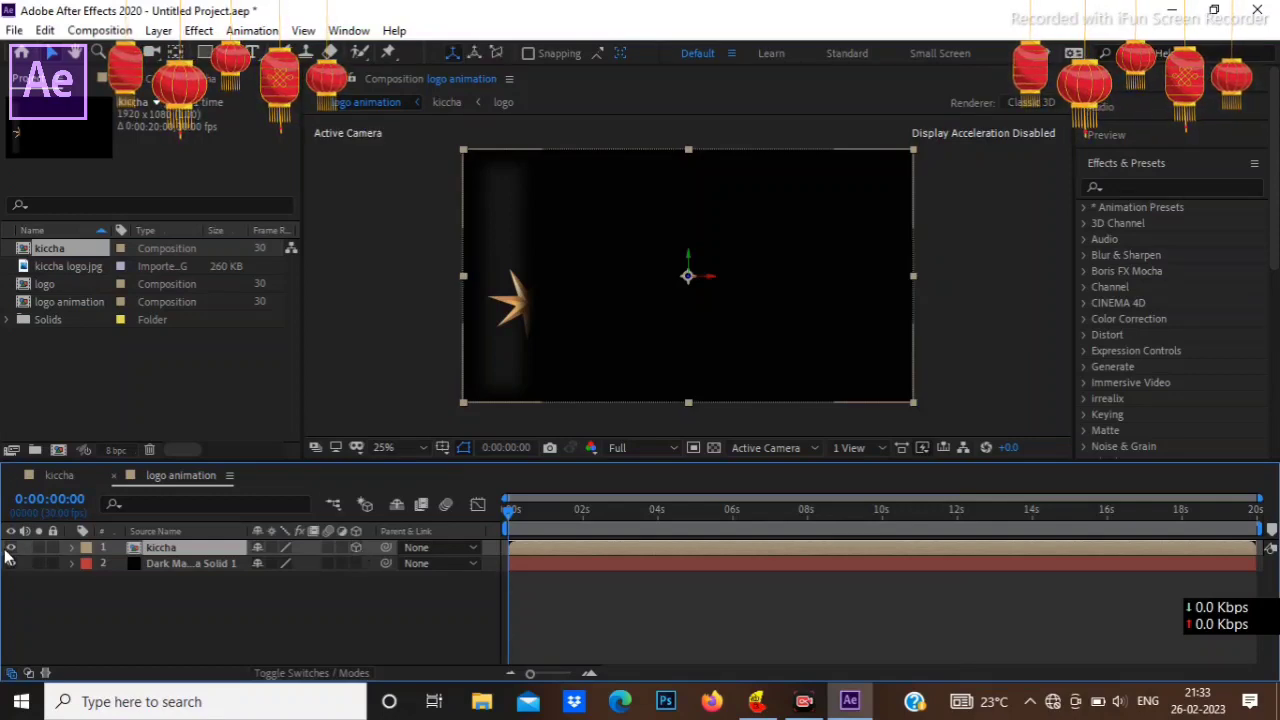
Step: Create a new black 1920 x 1080 solid named particular above the kiccha layer
right_click(309, 603)
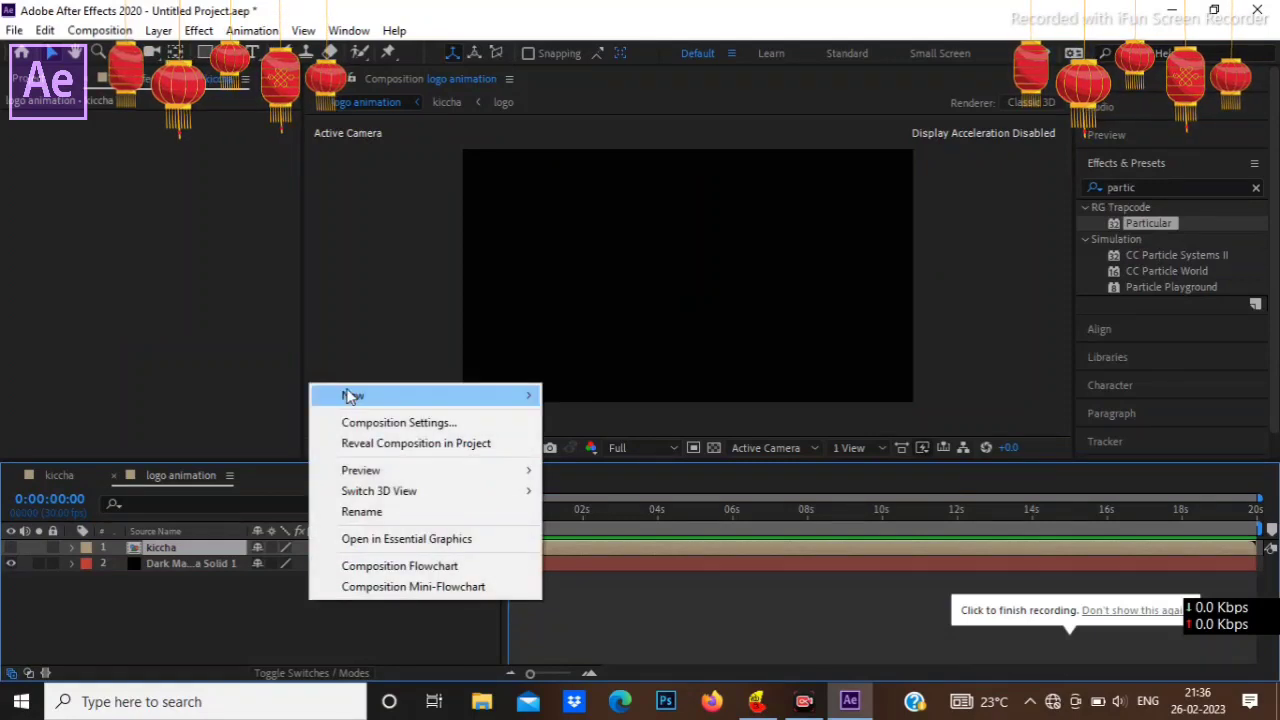
mouse_move(383, 397)
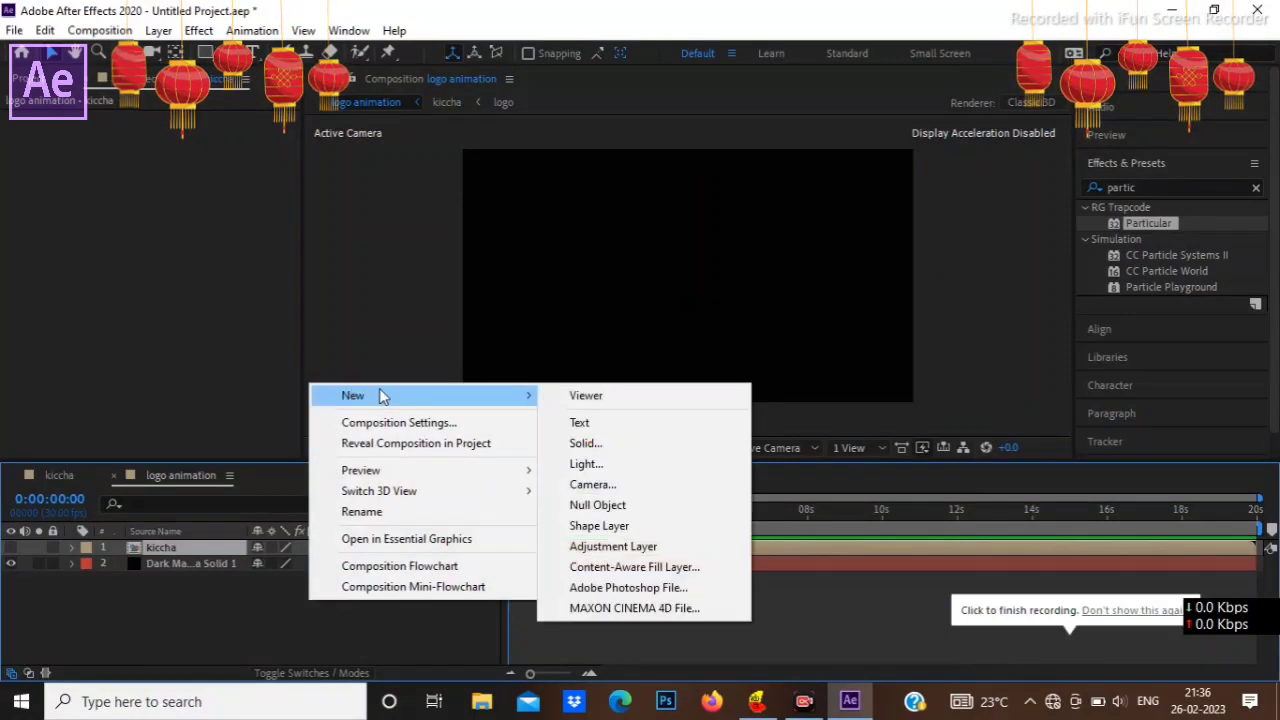
click(617, 450)
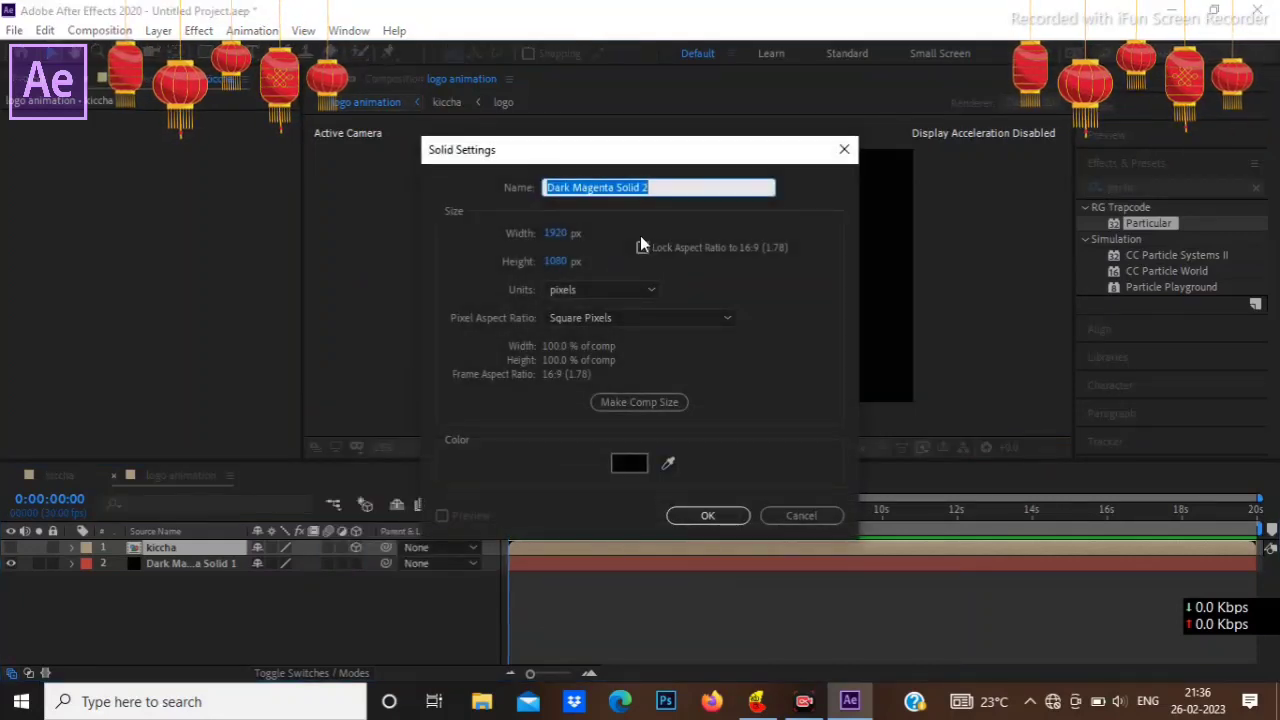
text(par)
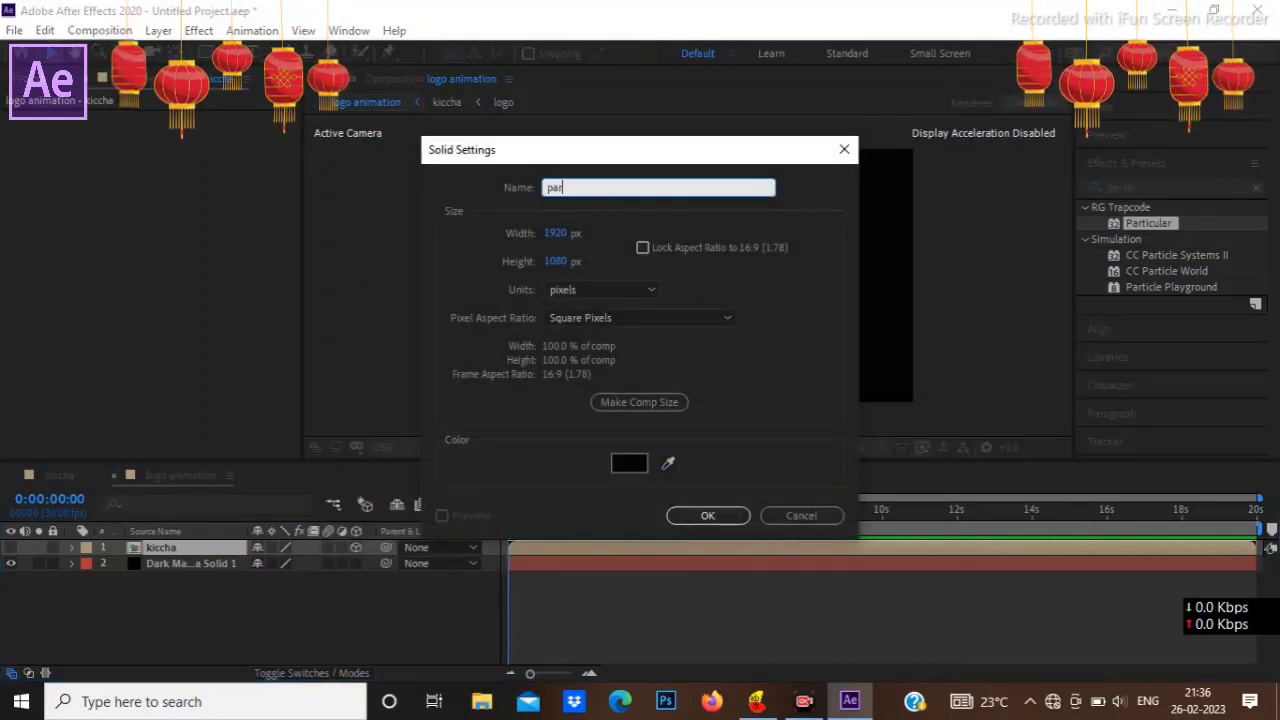
text(ticul)
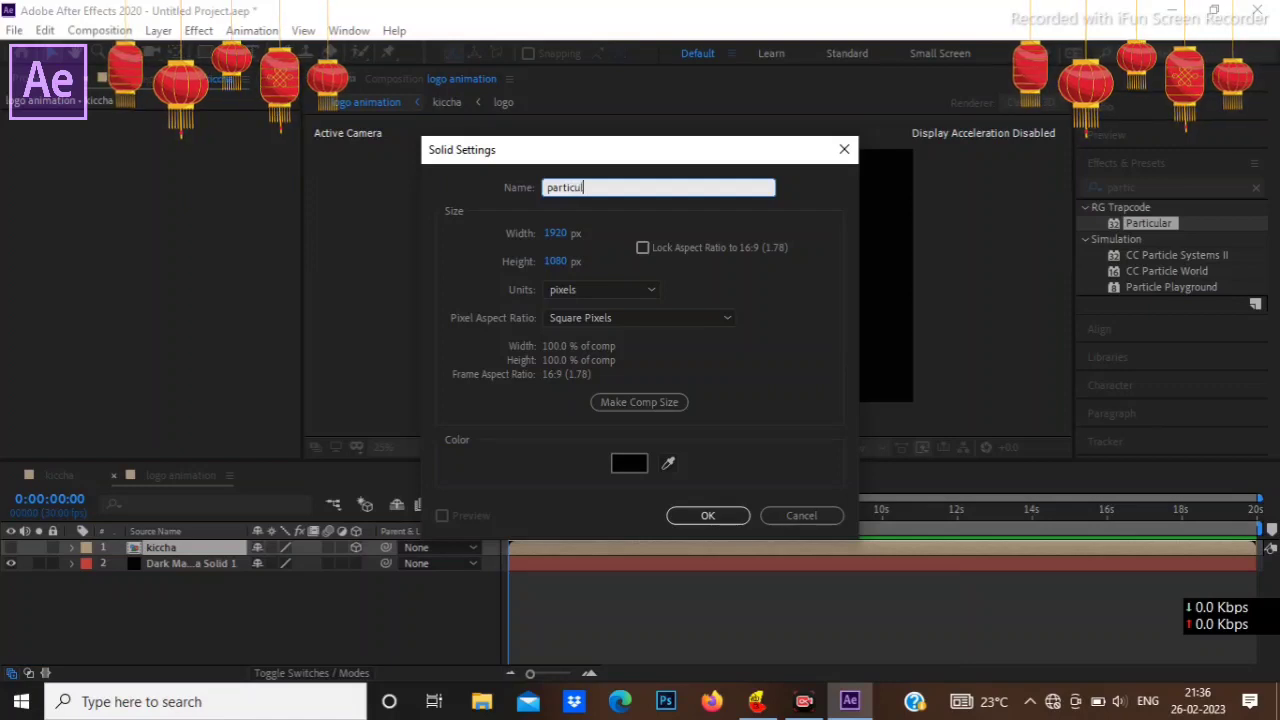
text(ar)
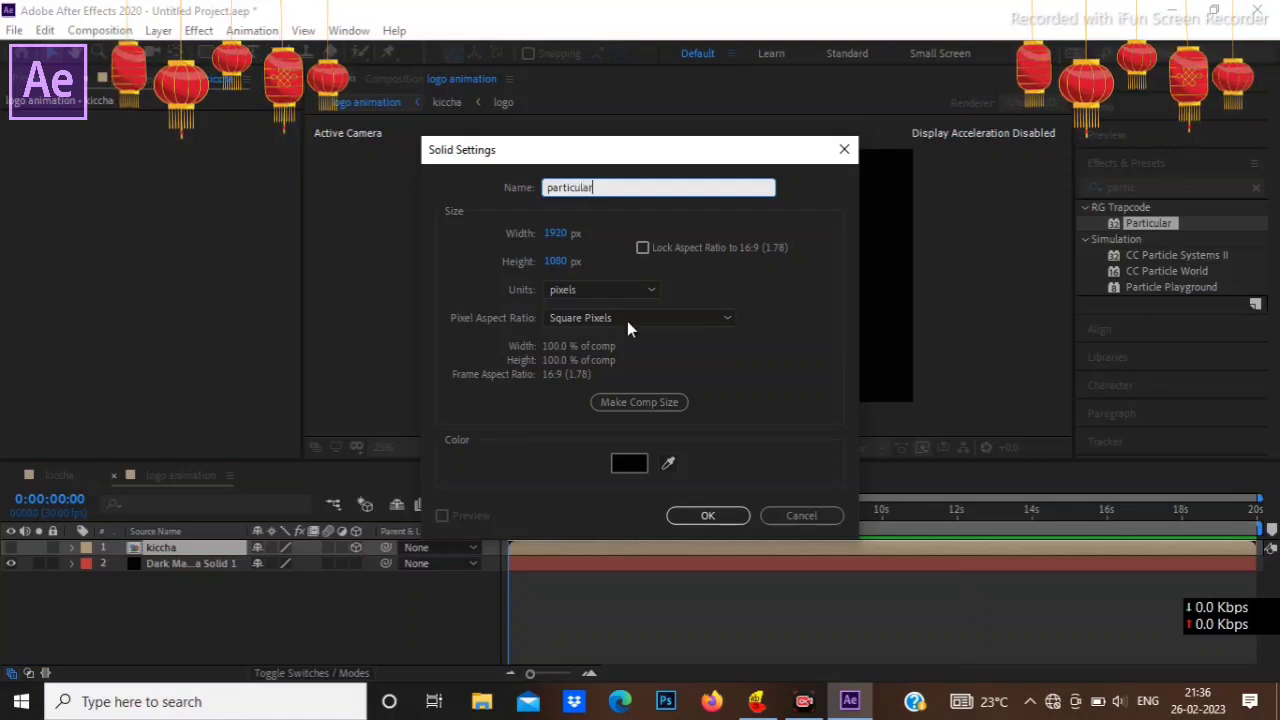
click(704, 515)
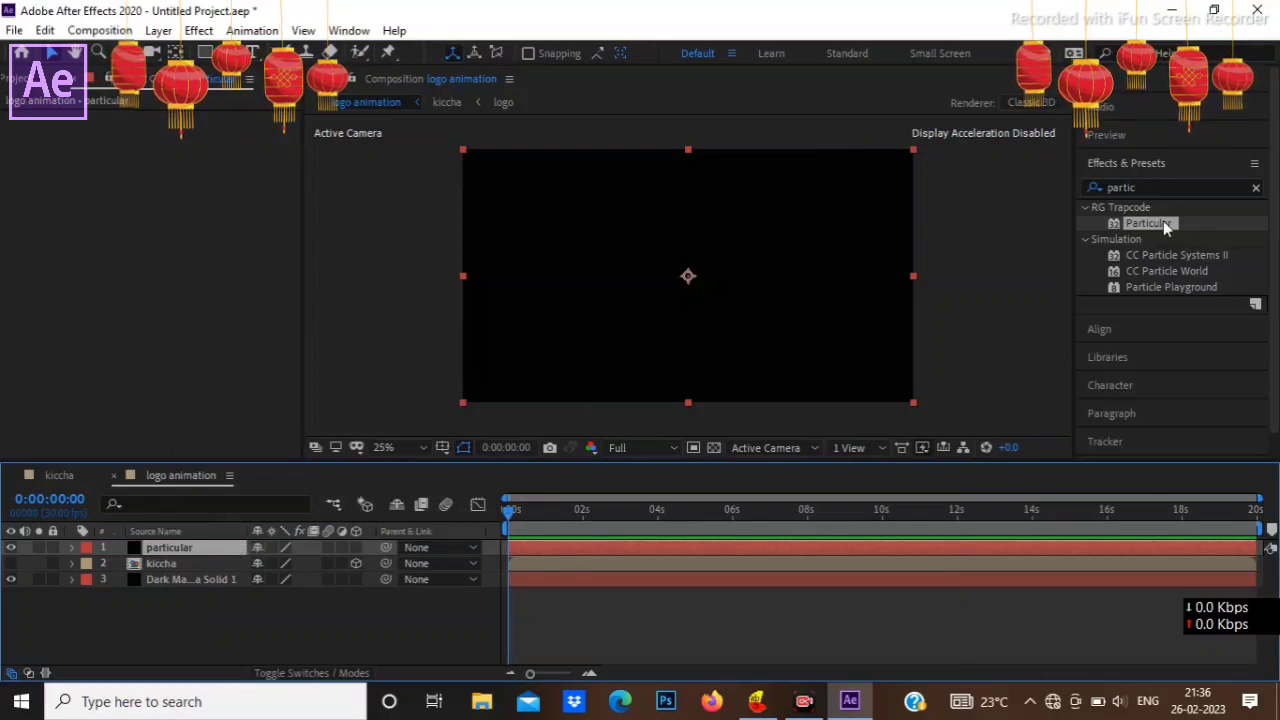
Step: Search the effects for particular and apply the RG Trapcode Particular effect to the particular solid
click(1255, 188)
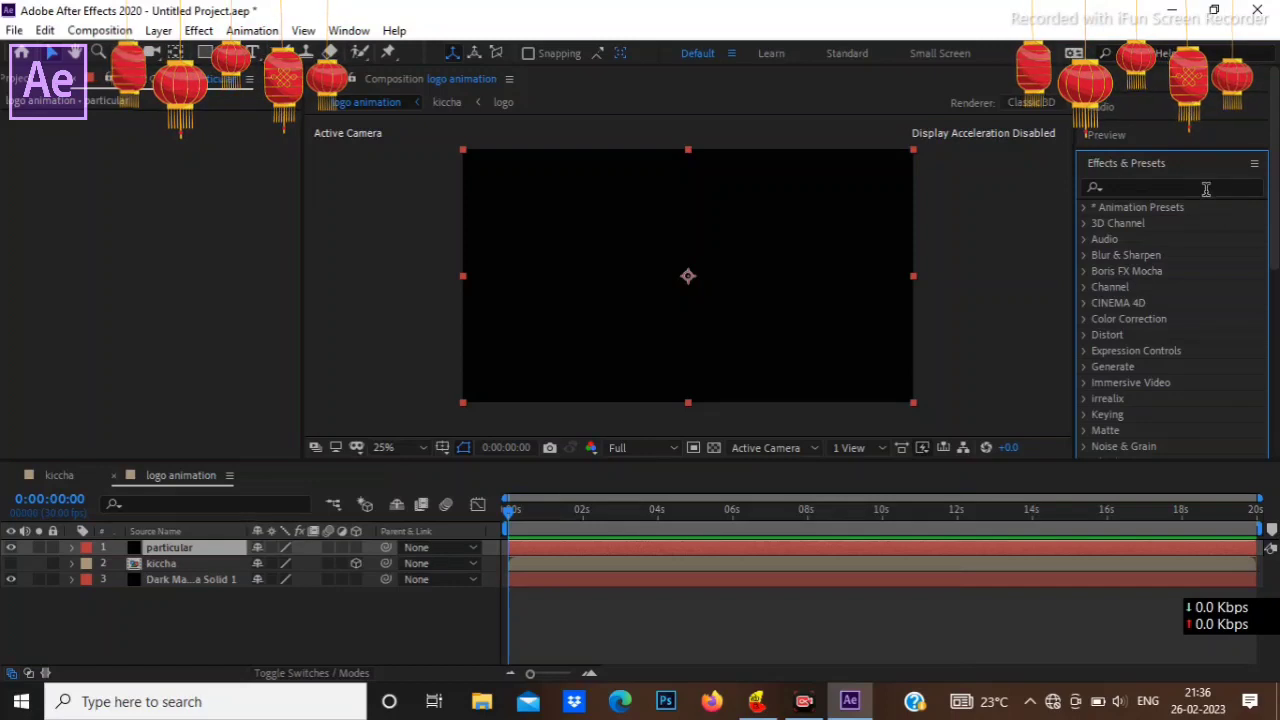
click(1206, 189)
text(pa)
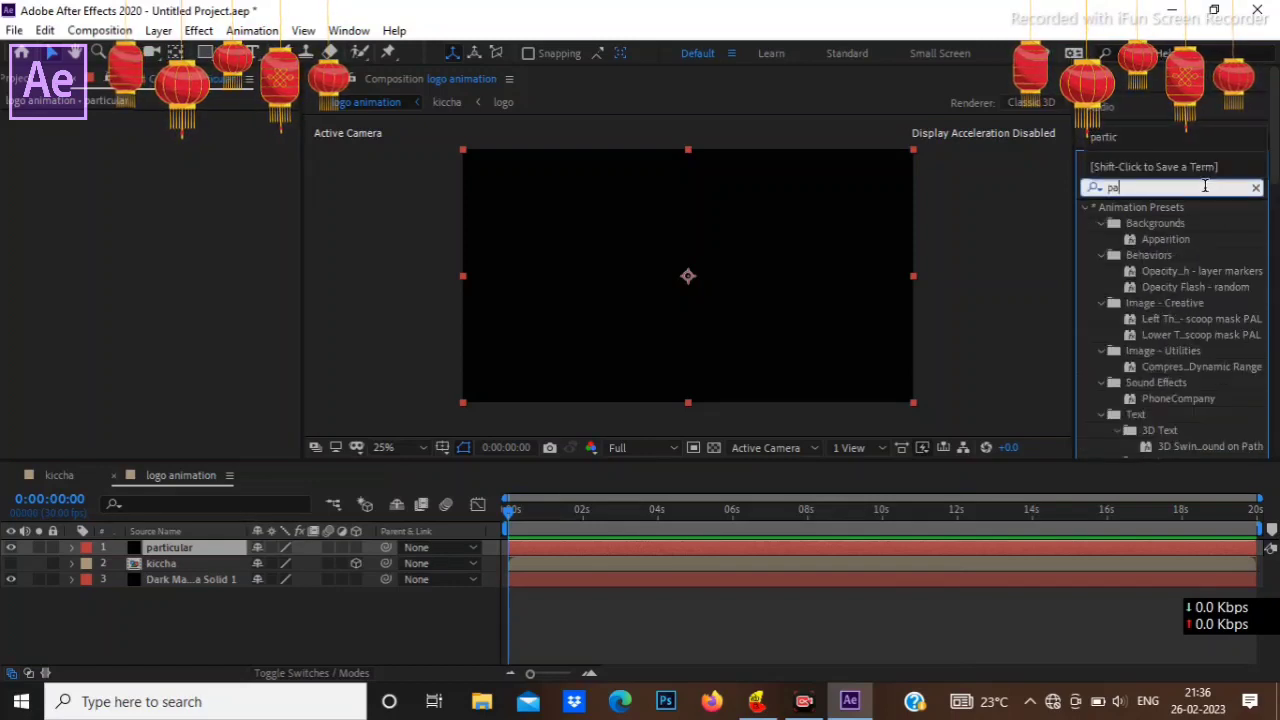
text(rtic)
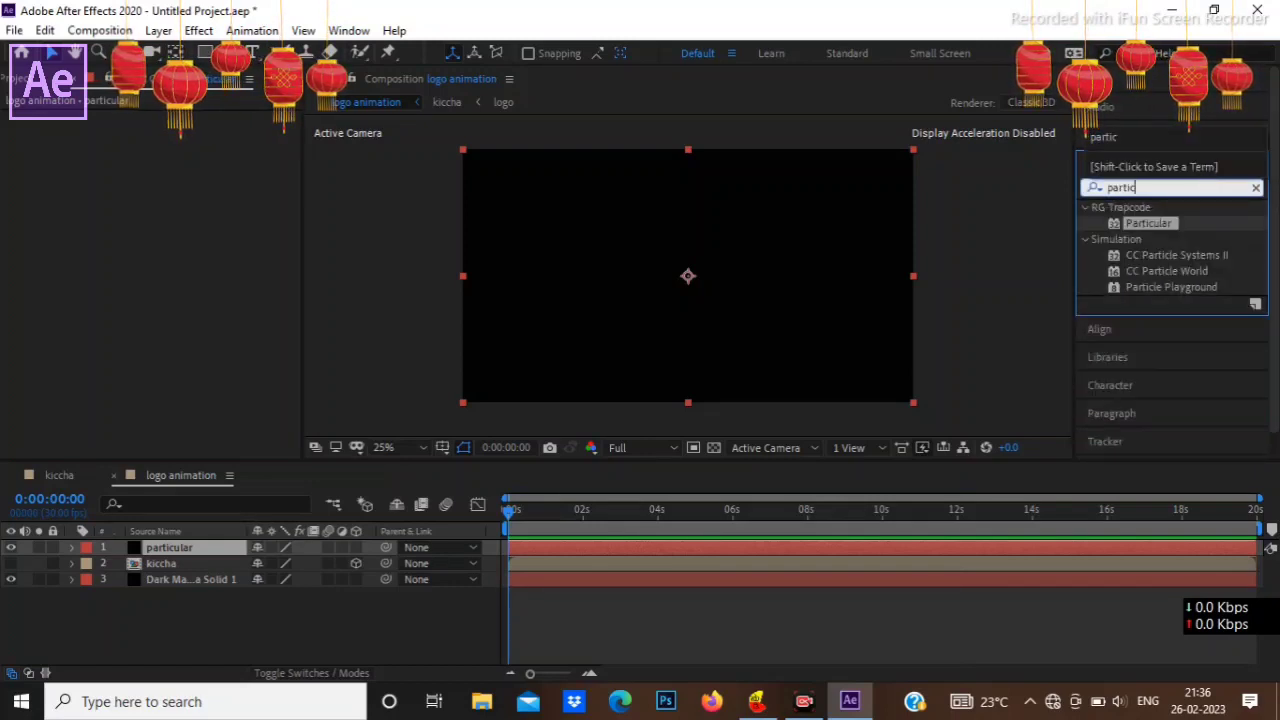
text(ula)
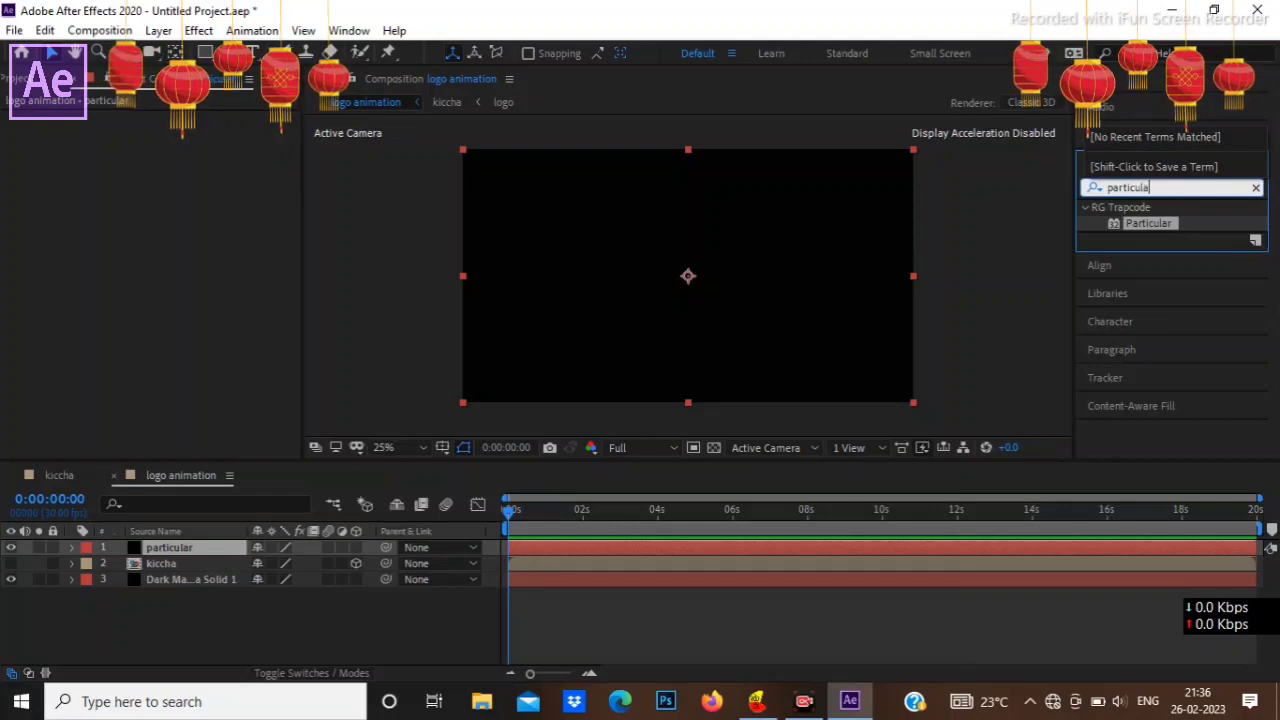
text(r)
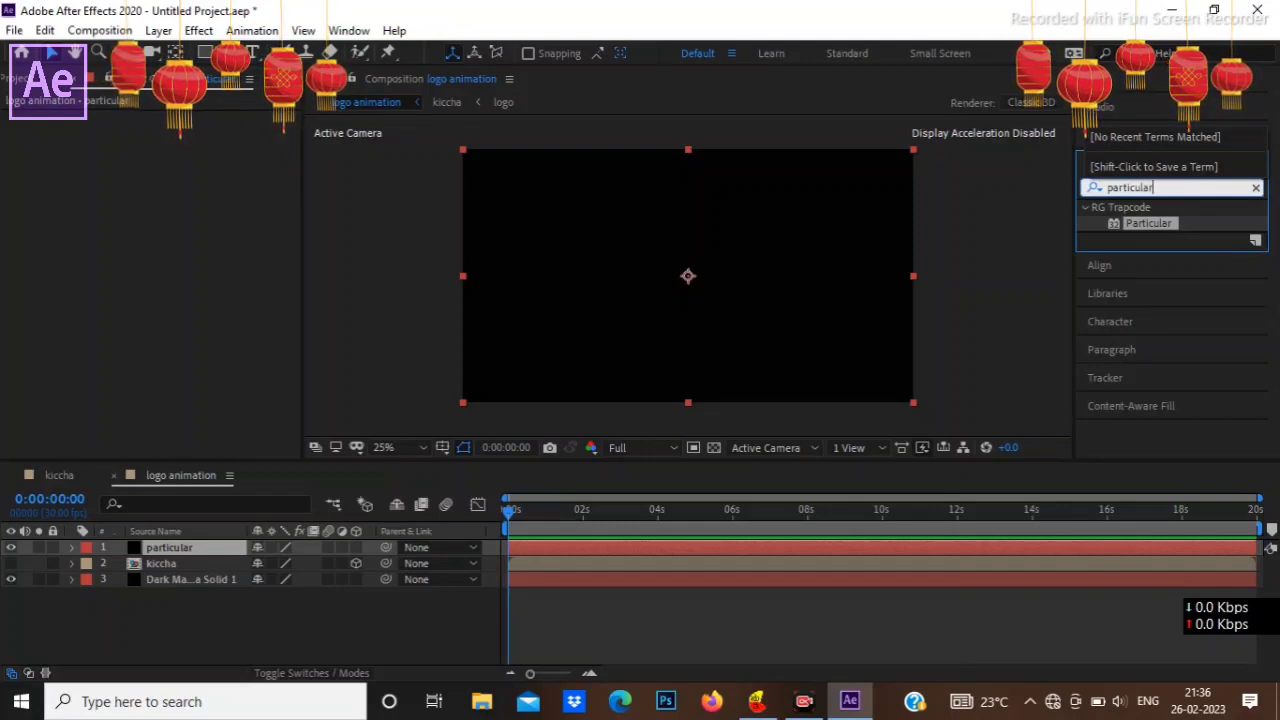
click(1174, 224)
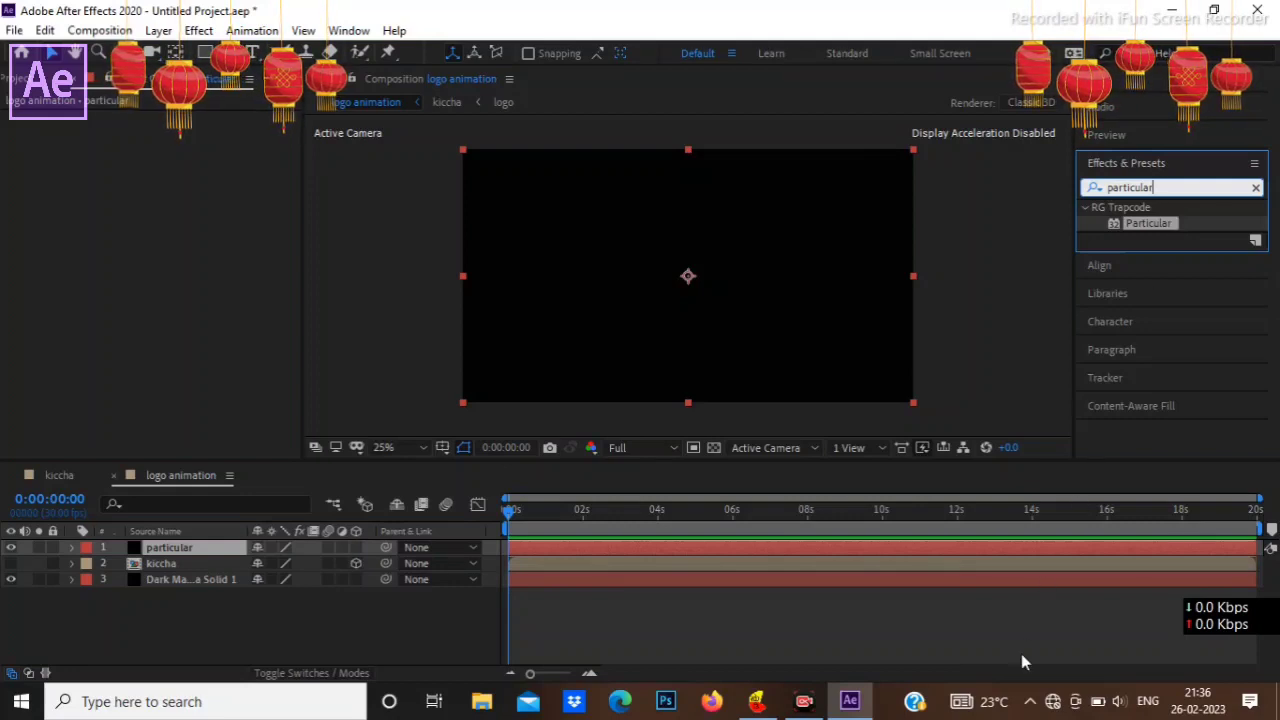
key(Return)
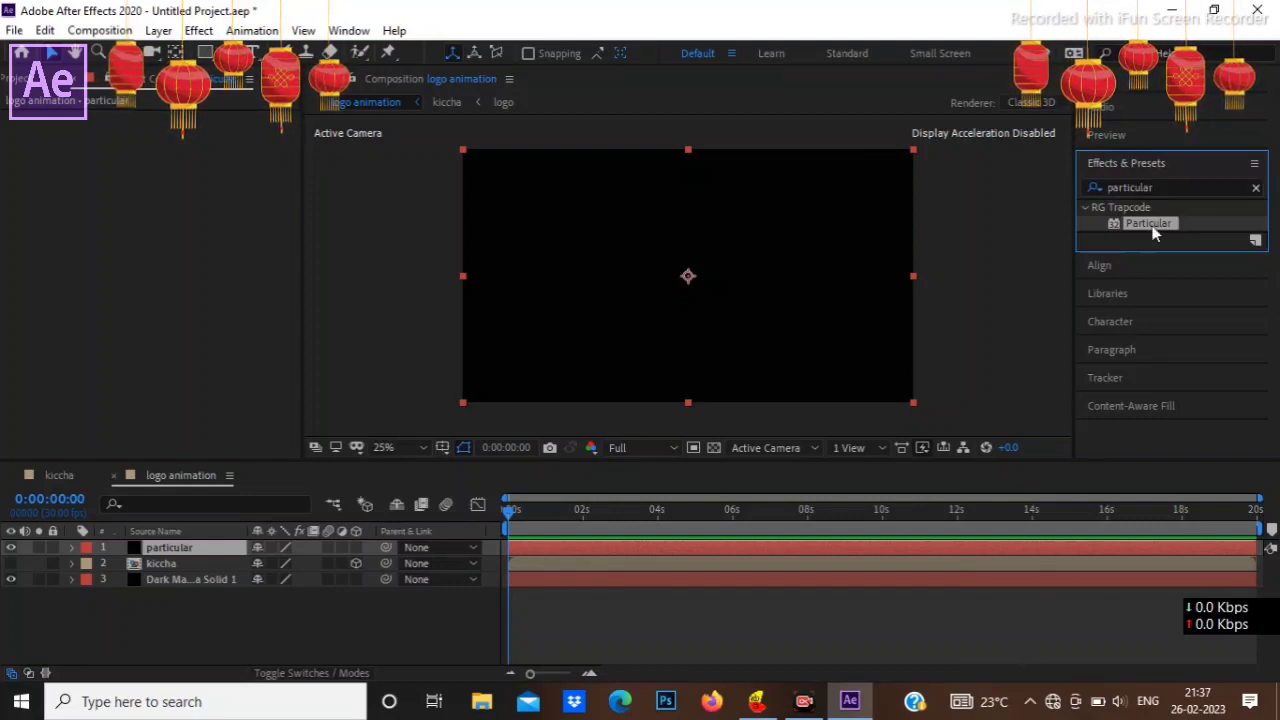
drag(1155, 226, 786, 302)
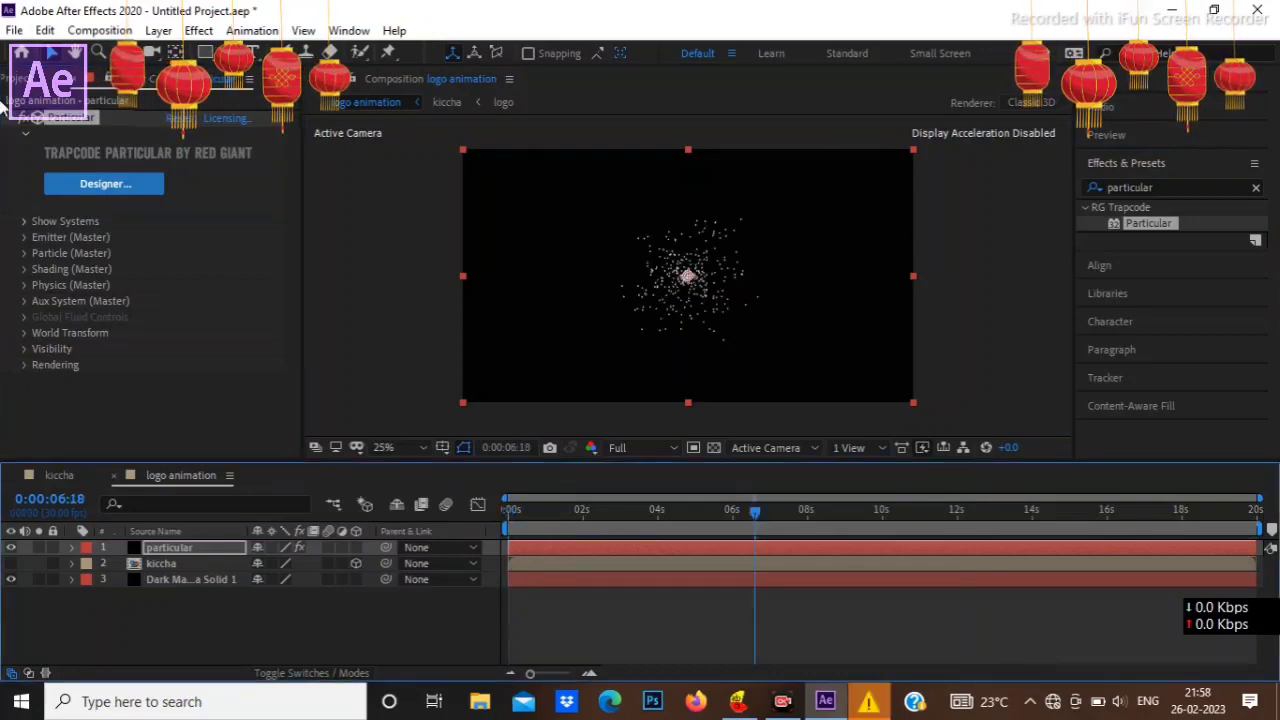
Step: Set the Particular effect's master emitter to 1000000 particles per second
click(27, 253)
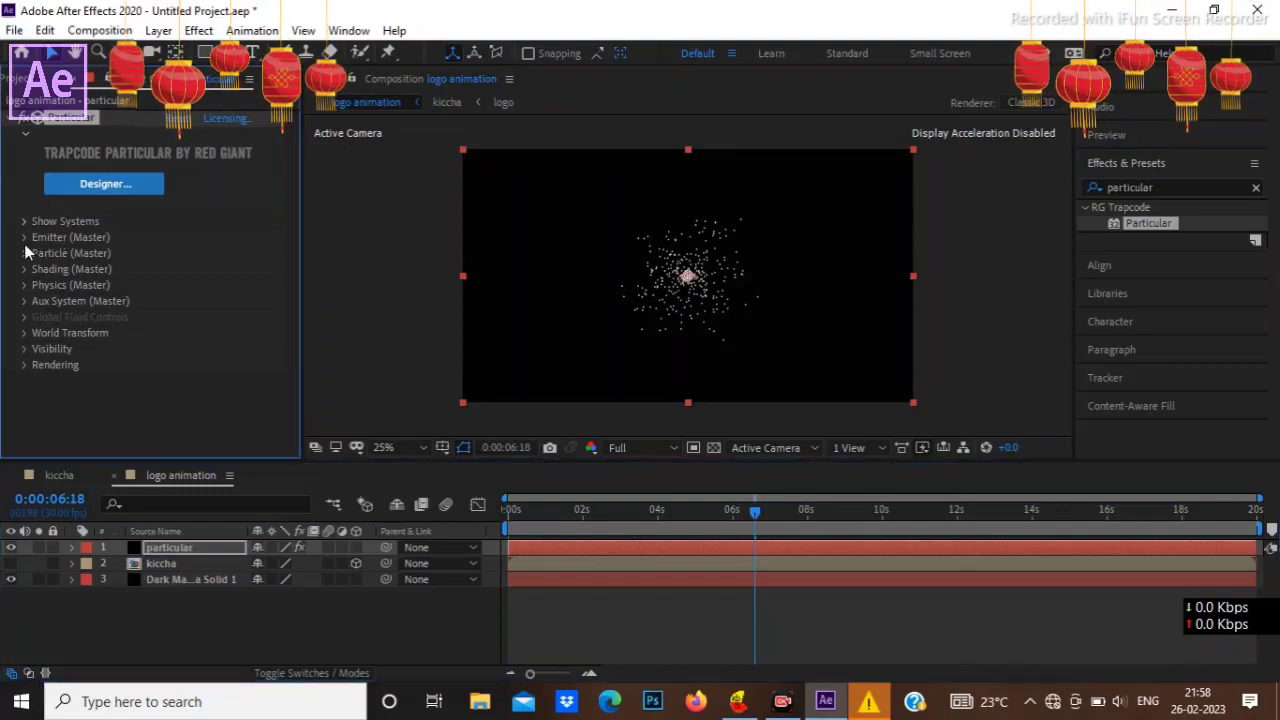
click(25, 240)
scroll(150, 280, down, 3)
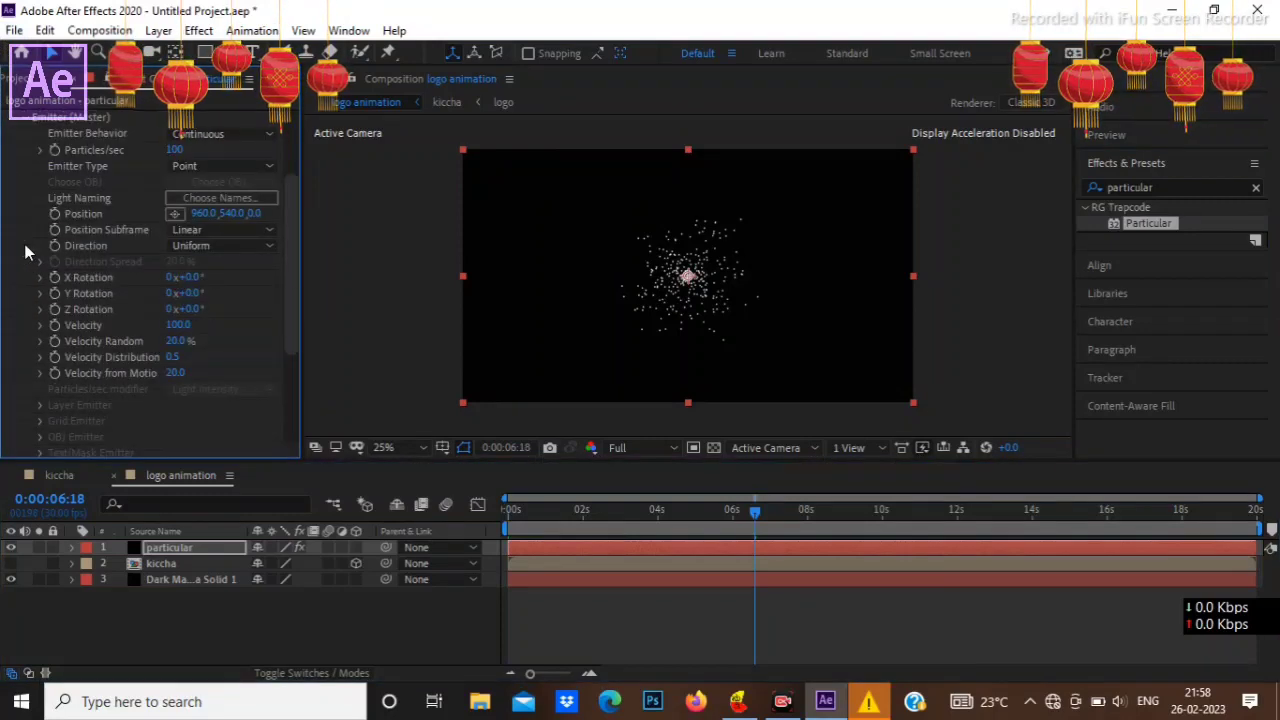
click(176, 150)
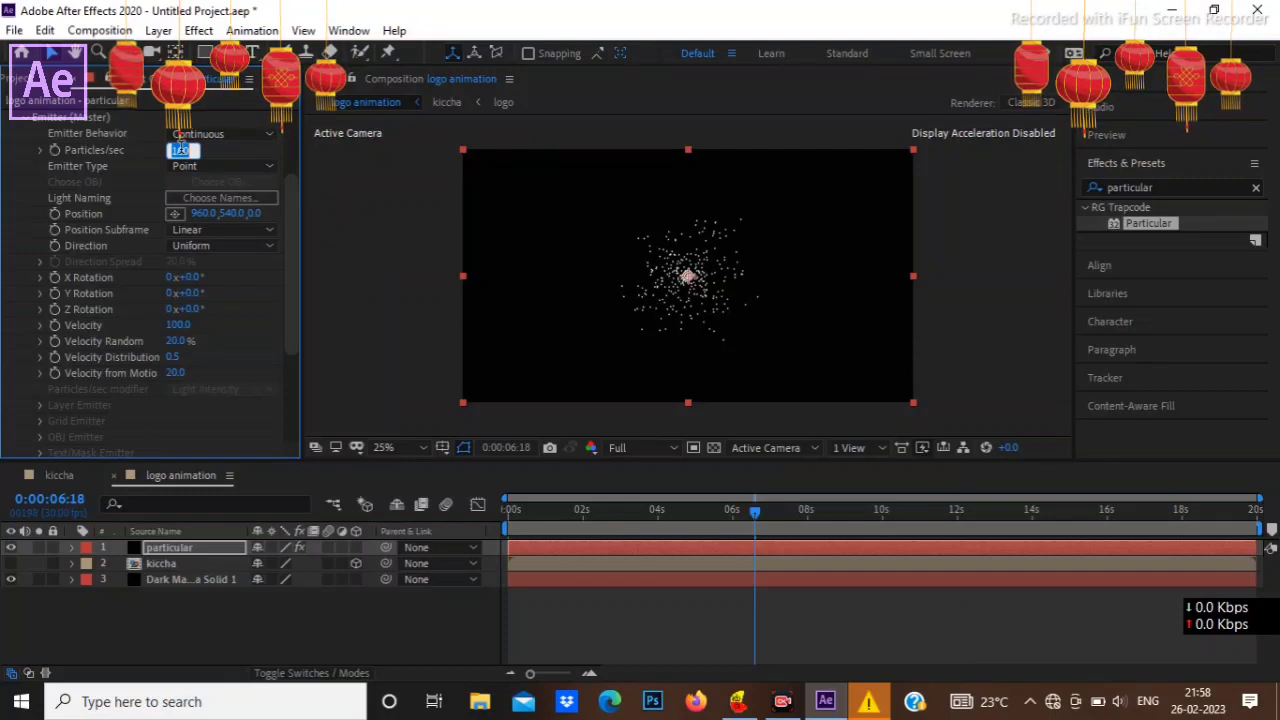
text(1)
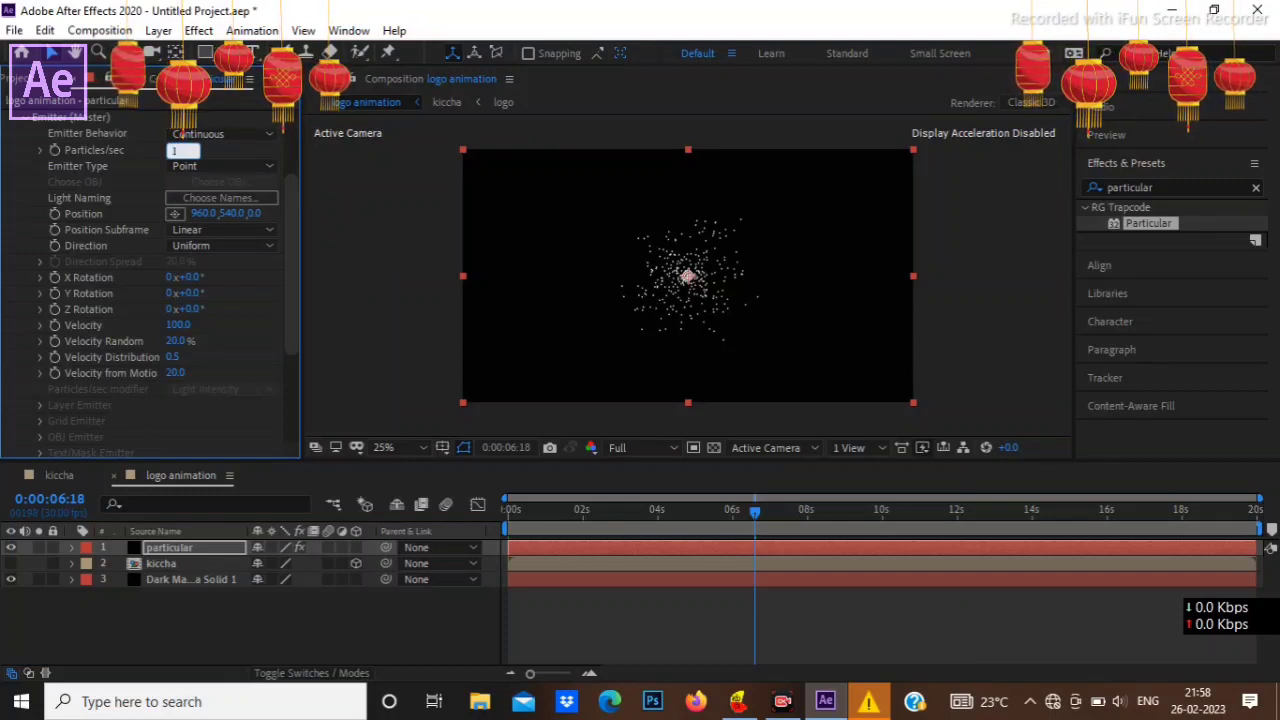
text(000)
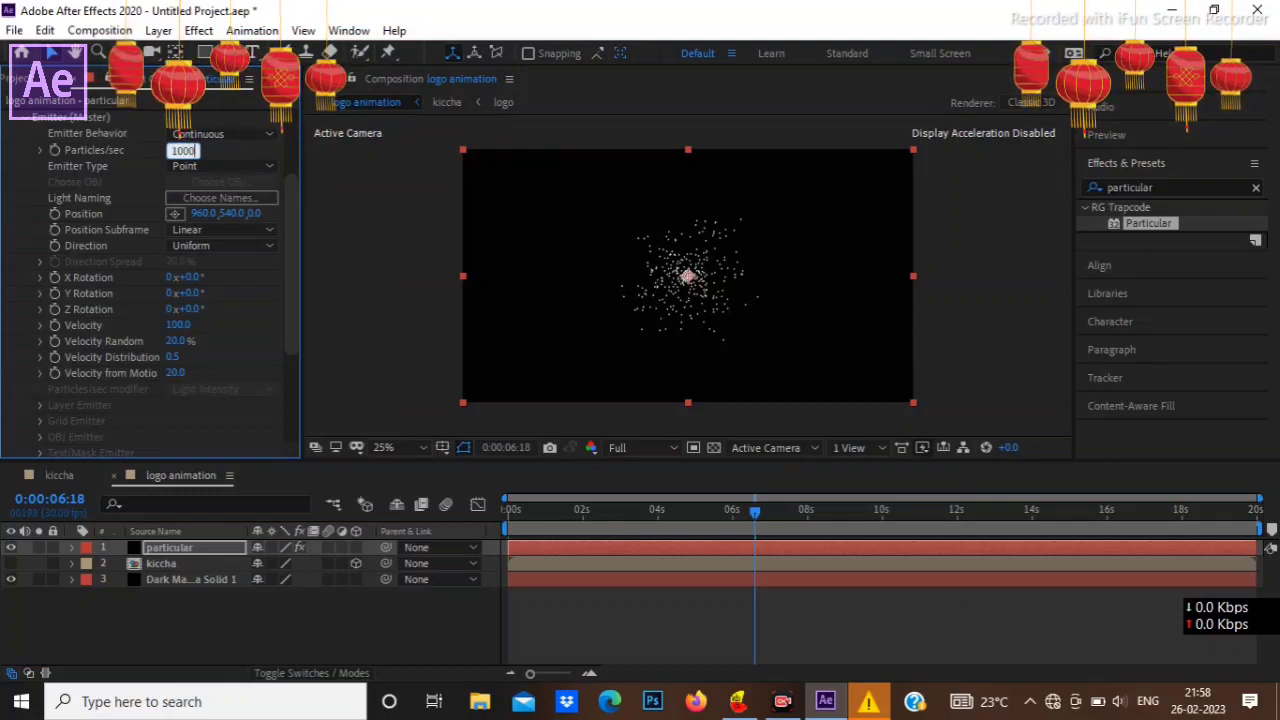
text(0)
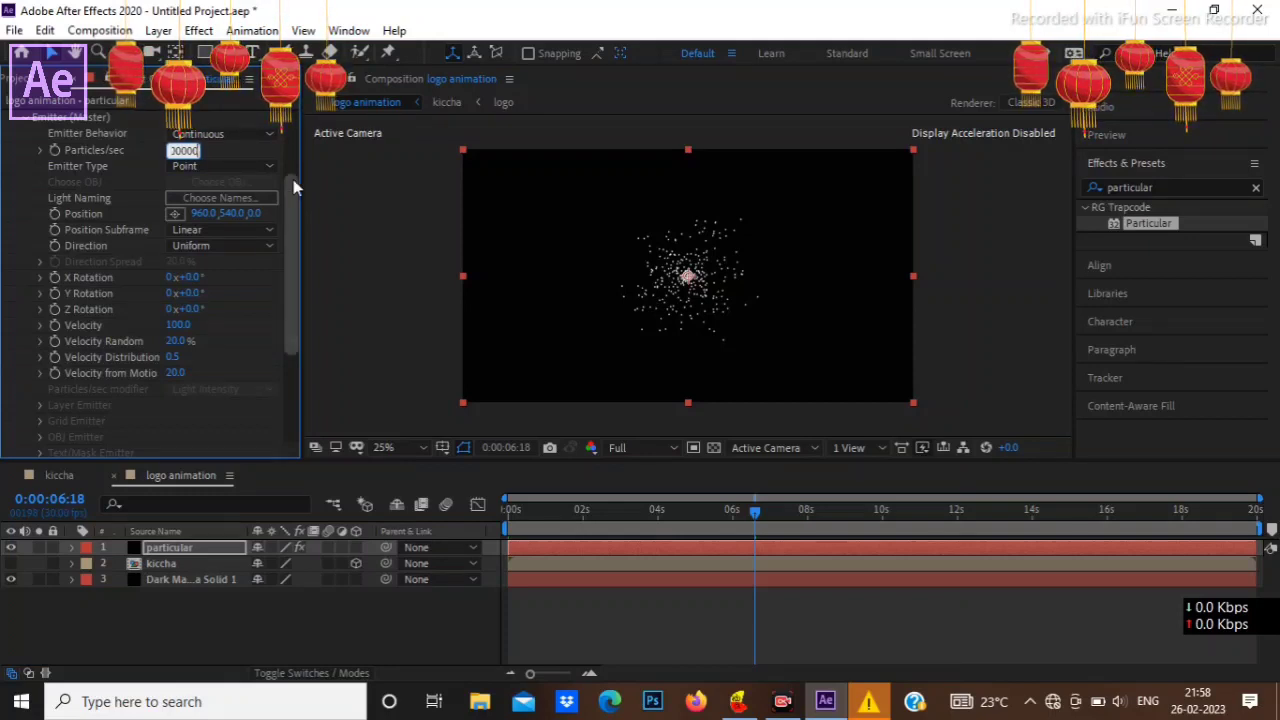
key(Return)
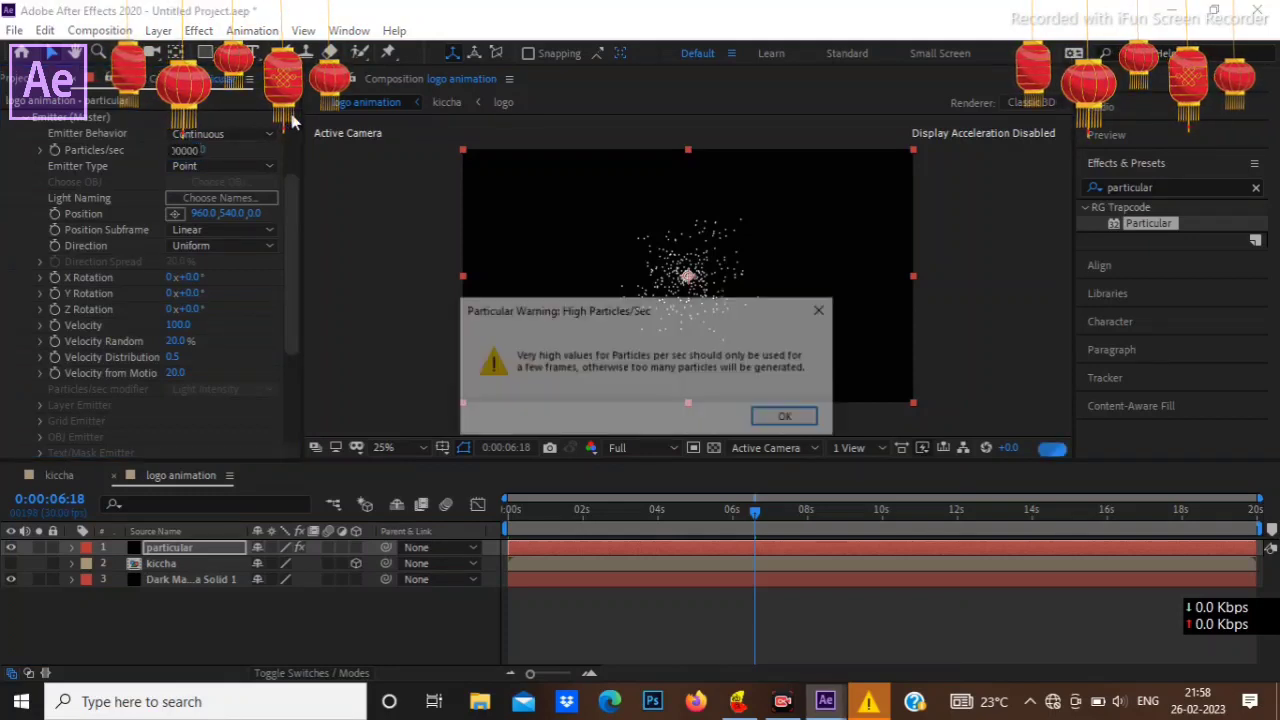
click(778, 416)
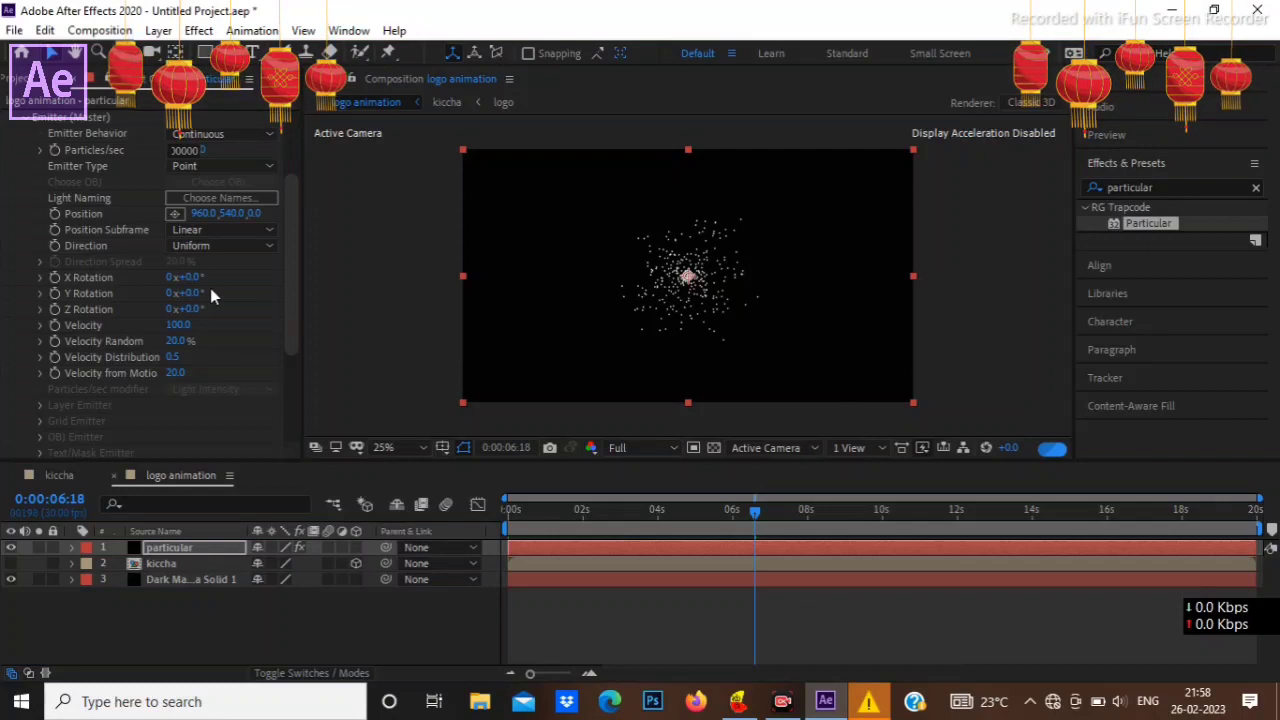
Step: Change the master emitter's type to Box
scroll(250, 288, up, 3)
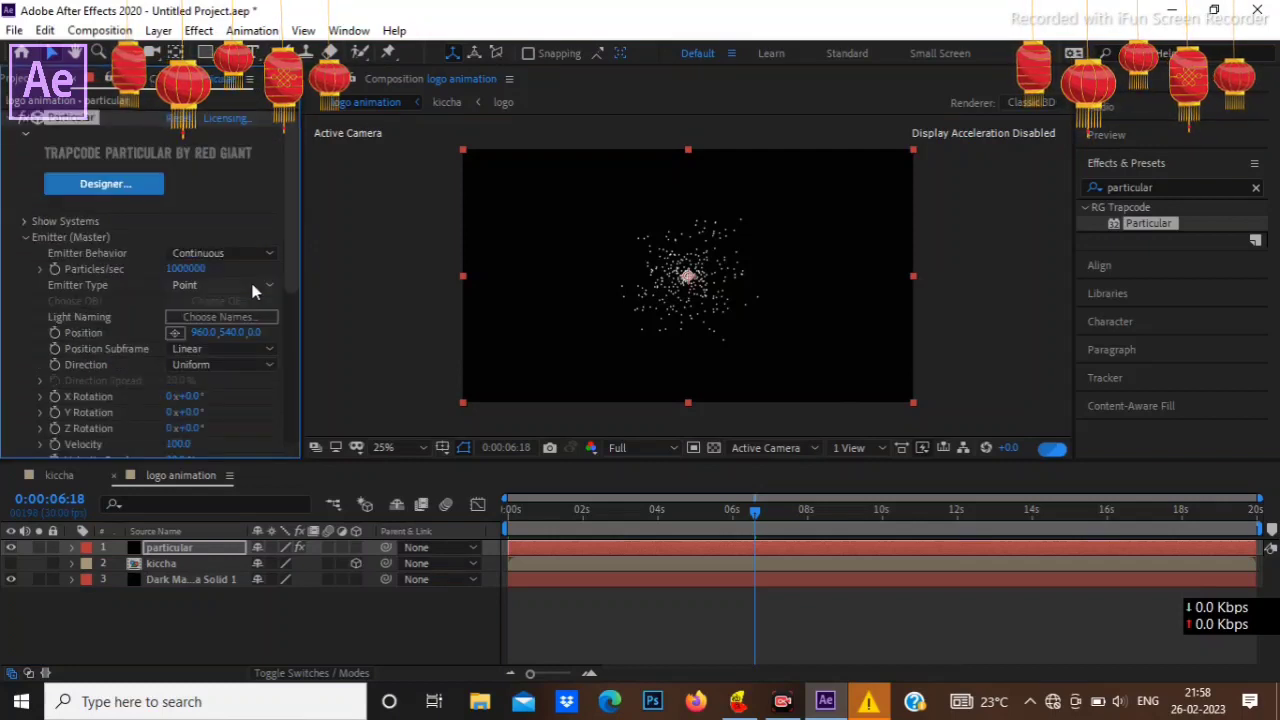
click(253, 286)
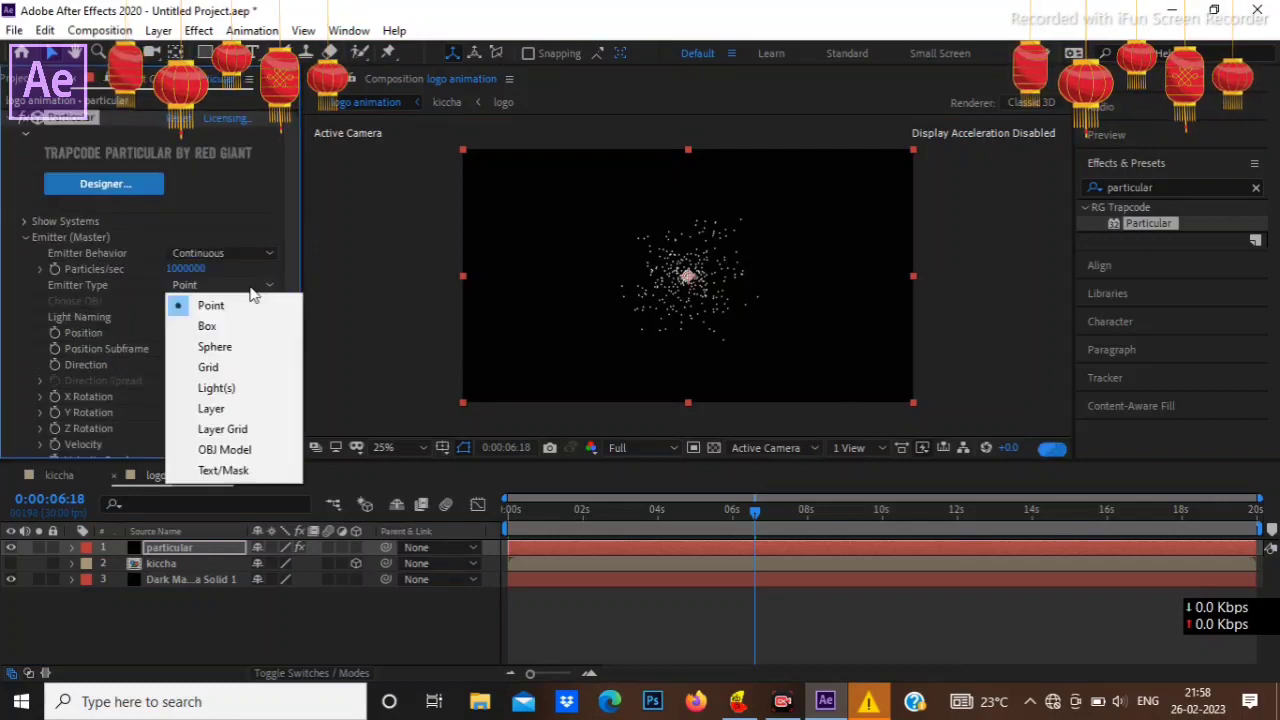
click(219, 331)
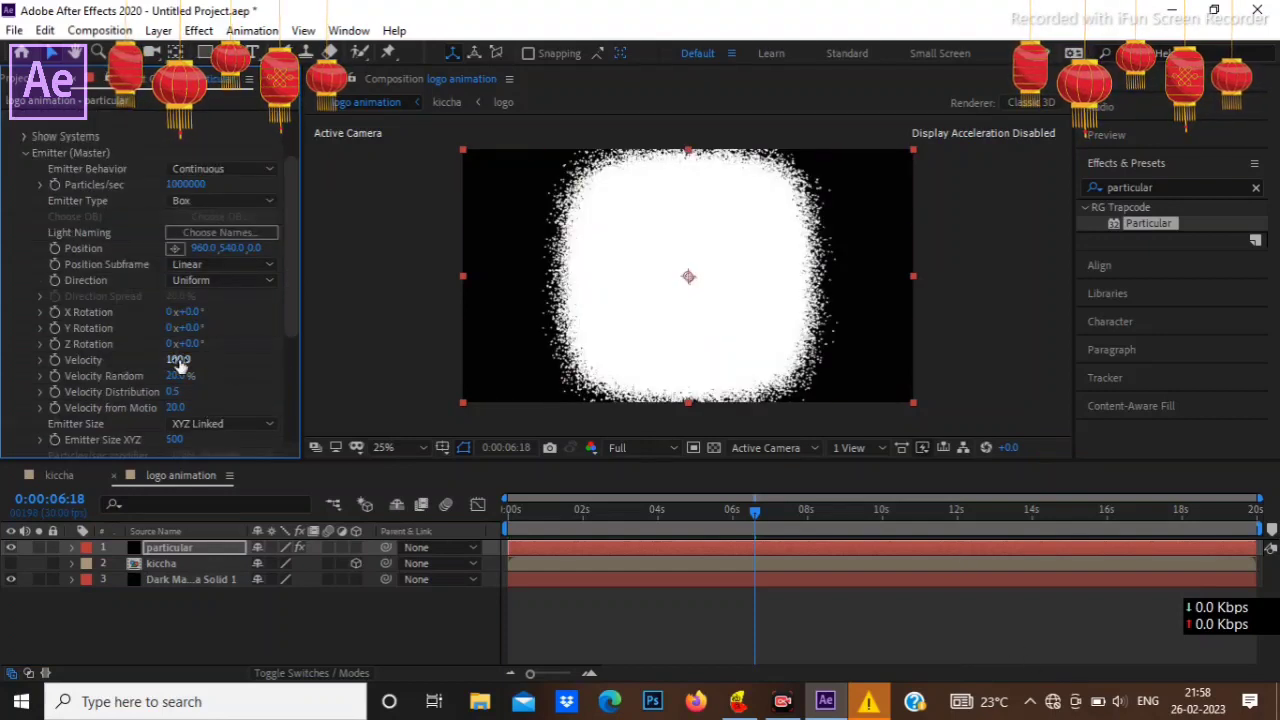
Step: Set the master emitter's Velocity to 100 and its Velocity Random to 90%
click(177, 360)
text(5)
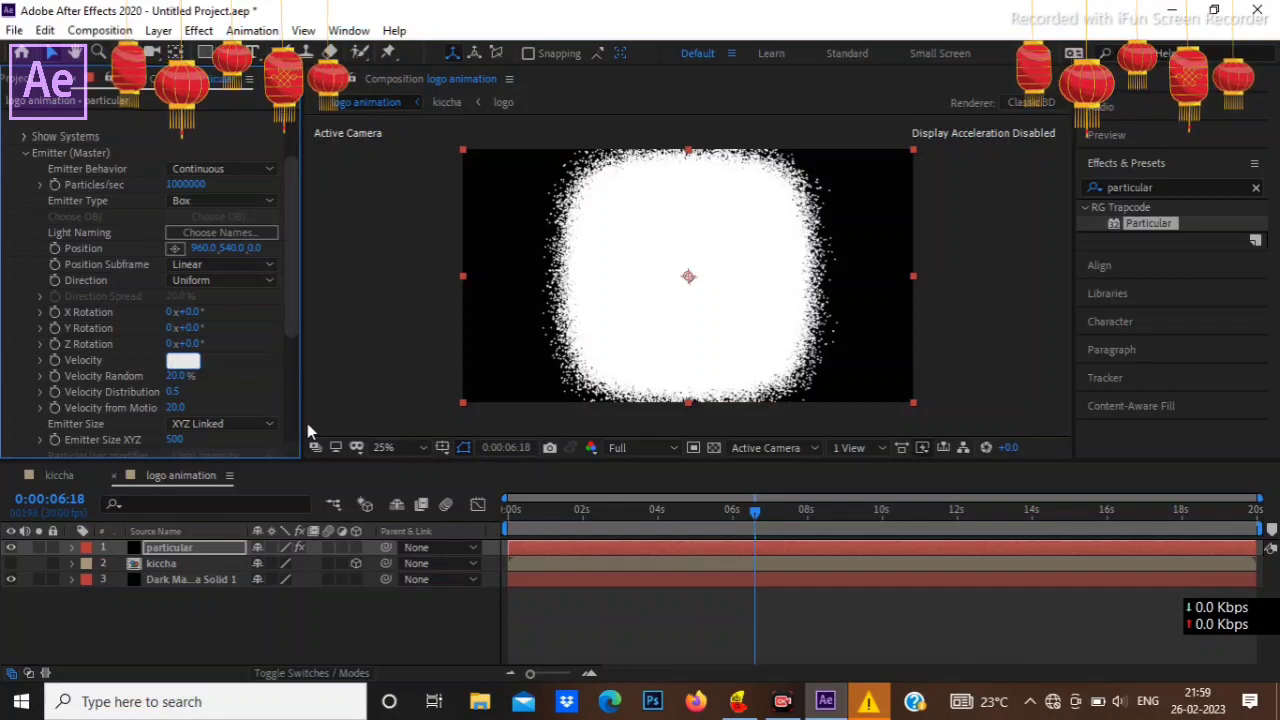
text(100)
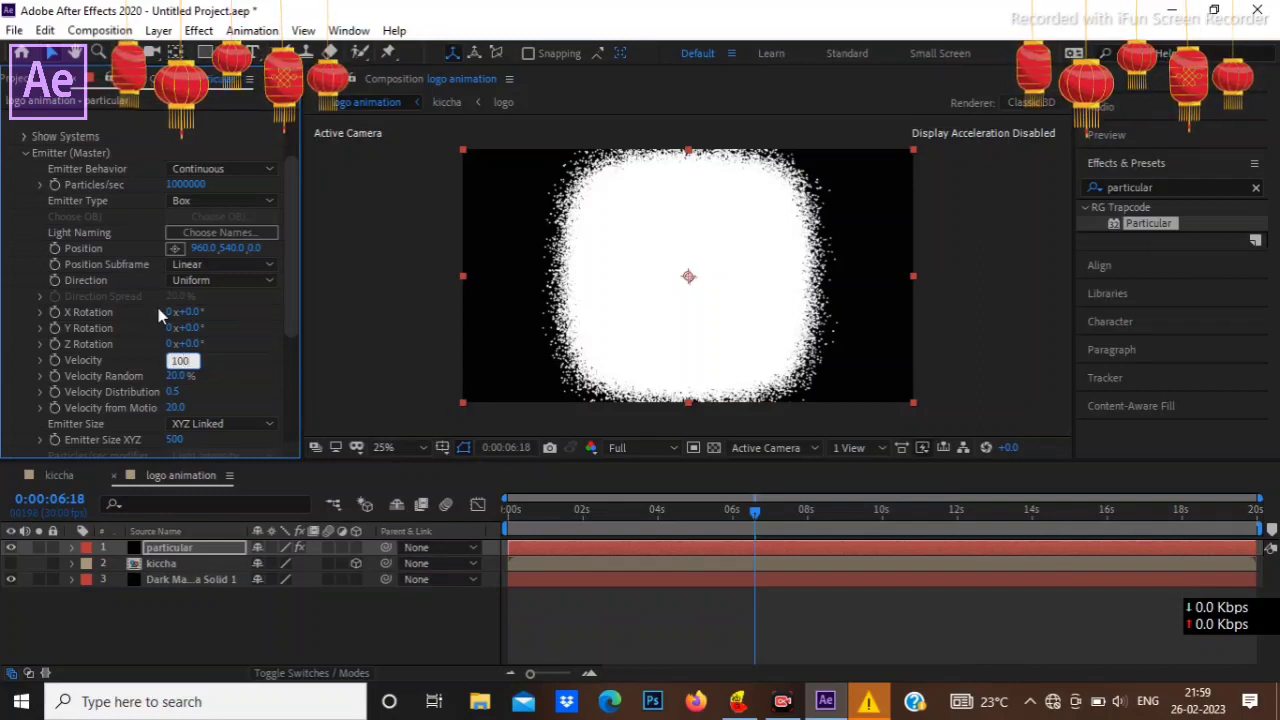
click(175, 375)
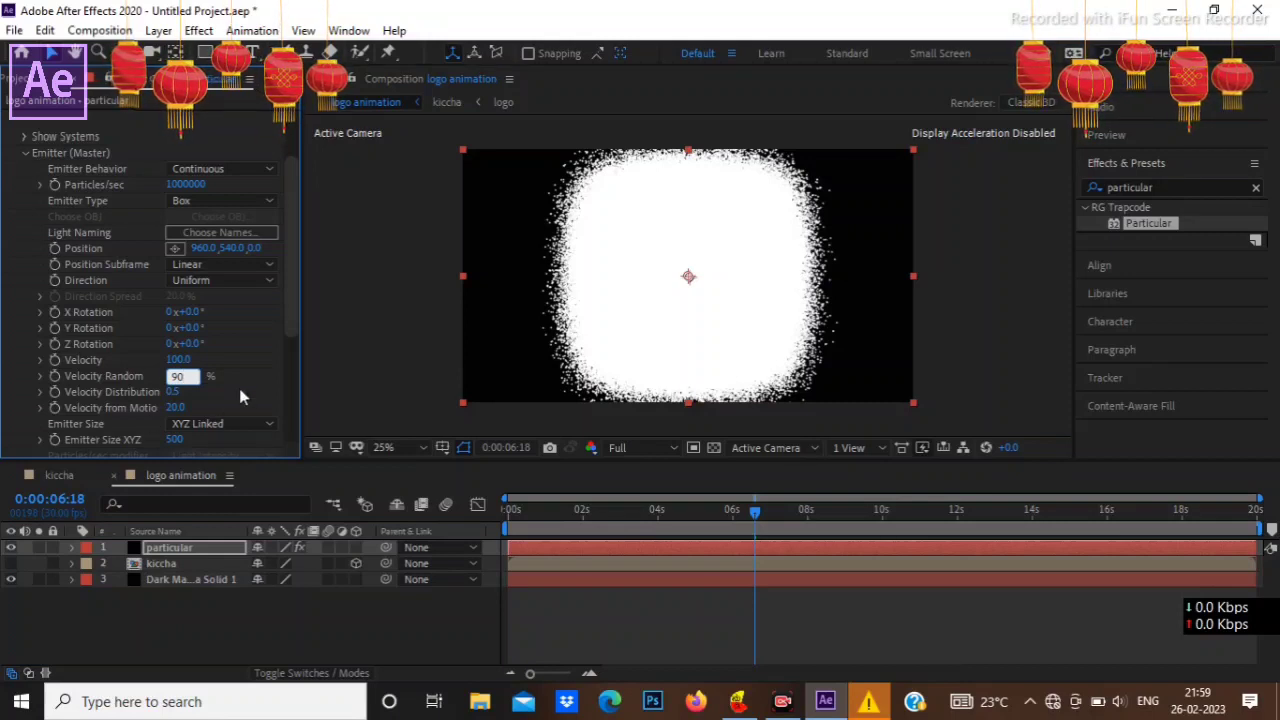
key(Return)
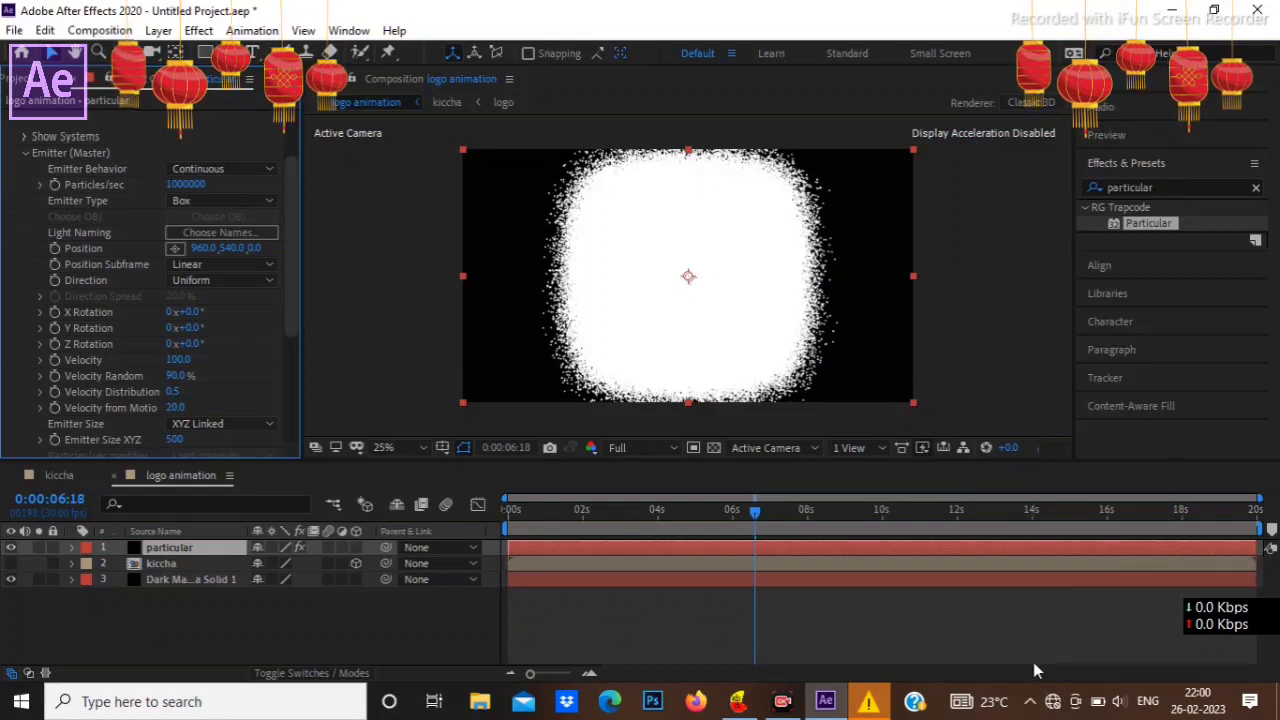
Step: Change the Emitter Size to XYZ Individual and set the X, Y and Z sizes to 50 each
click(236, 425)
click(228, 463)
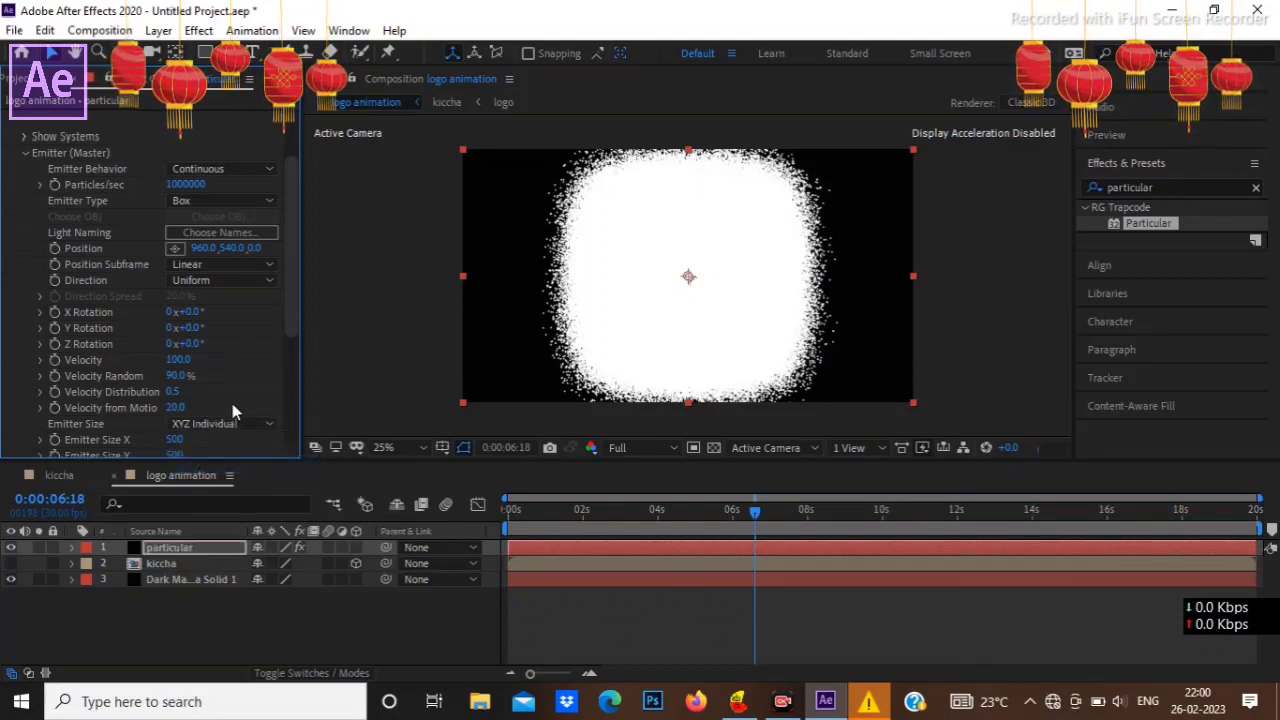
scroll(232, 410, down, 2)
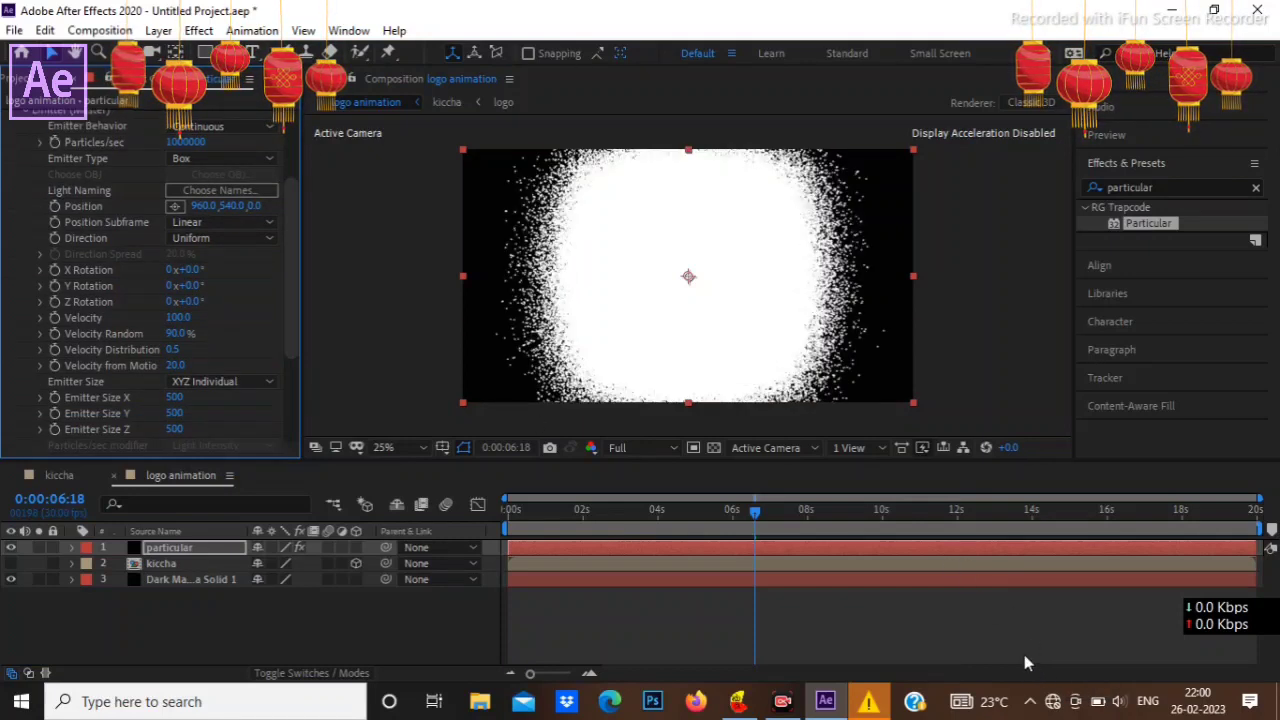
click(175, 397)
text(5)
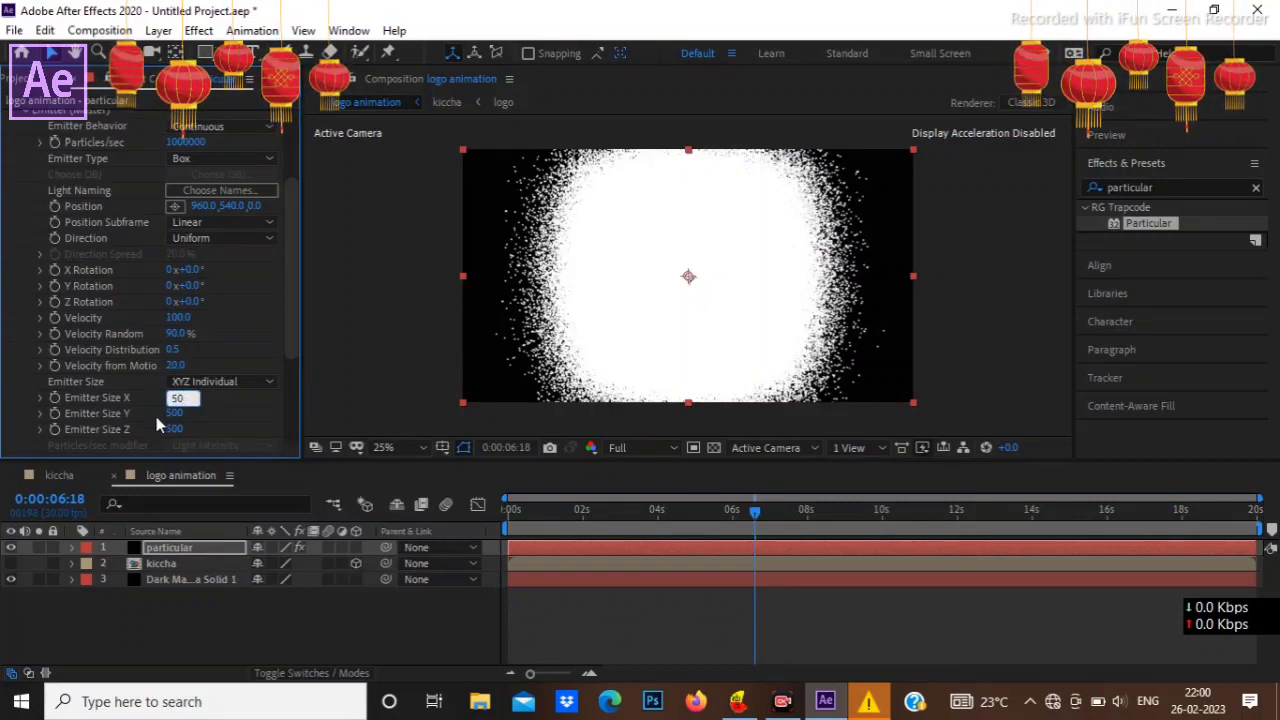
click(175, 413)
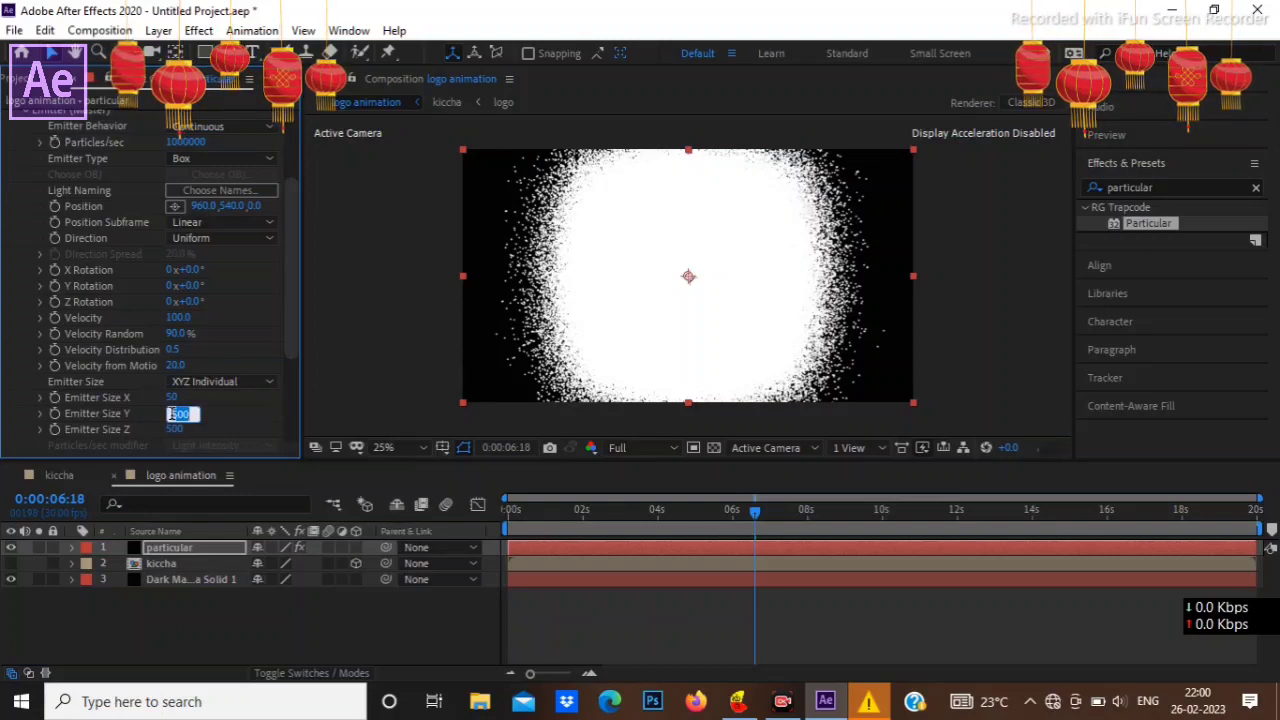
text(5)
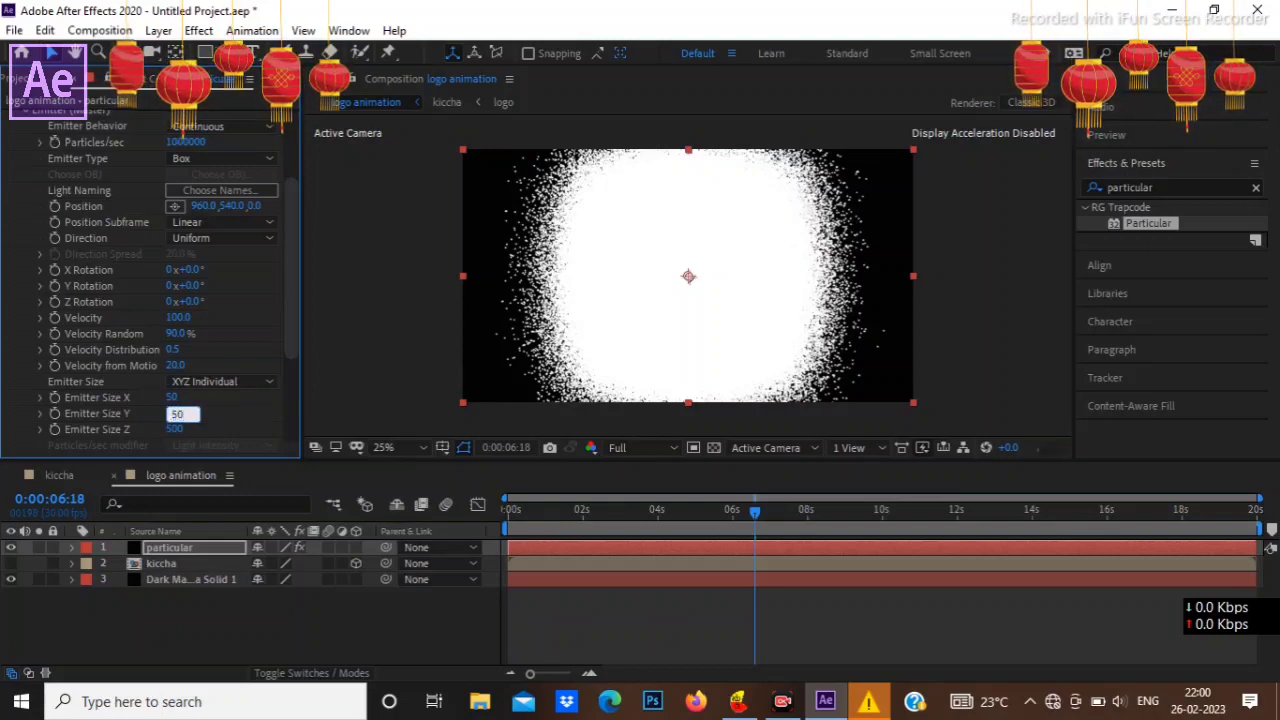
click(176, 430)
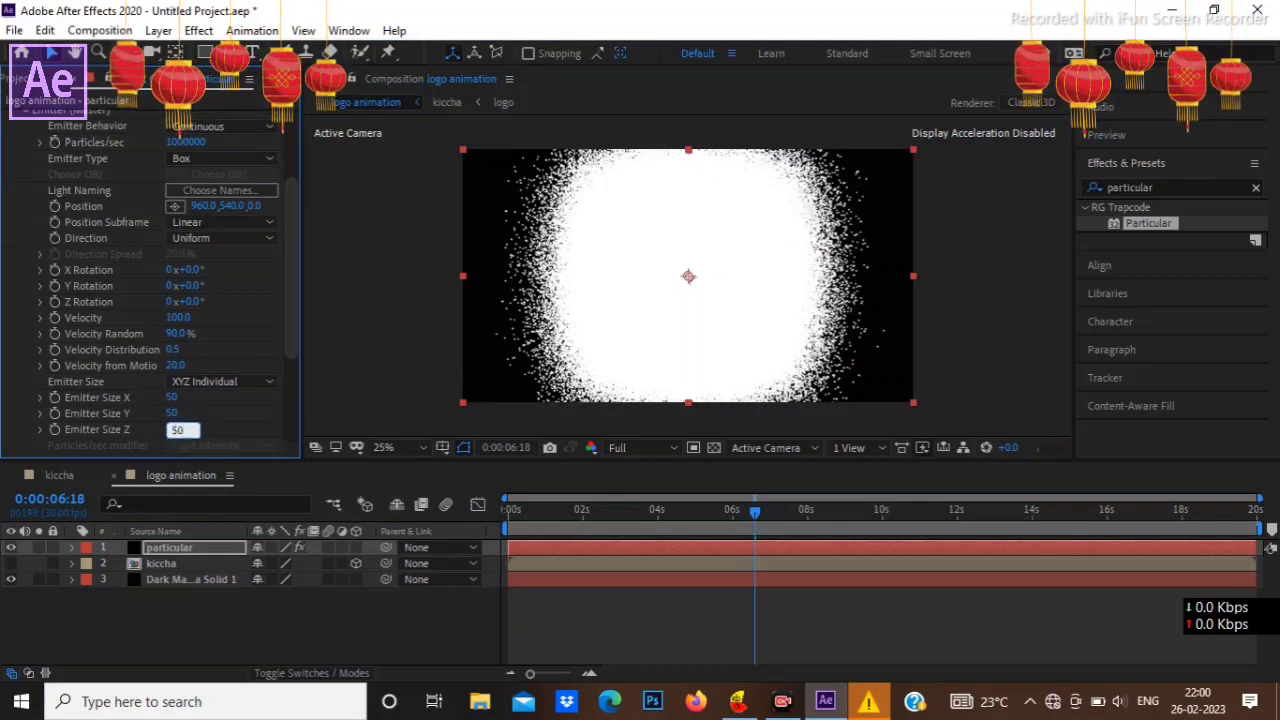
text(50)
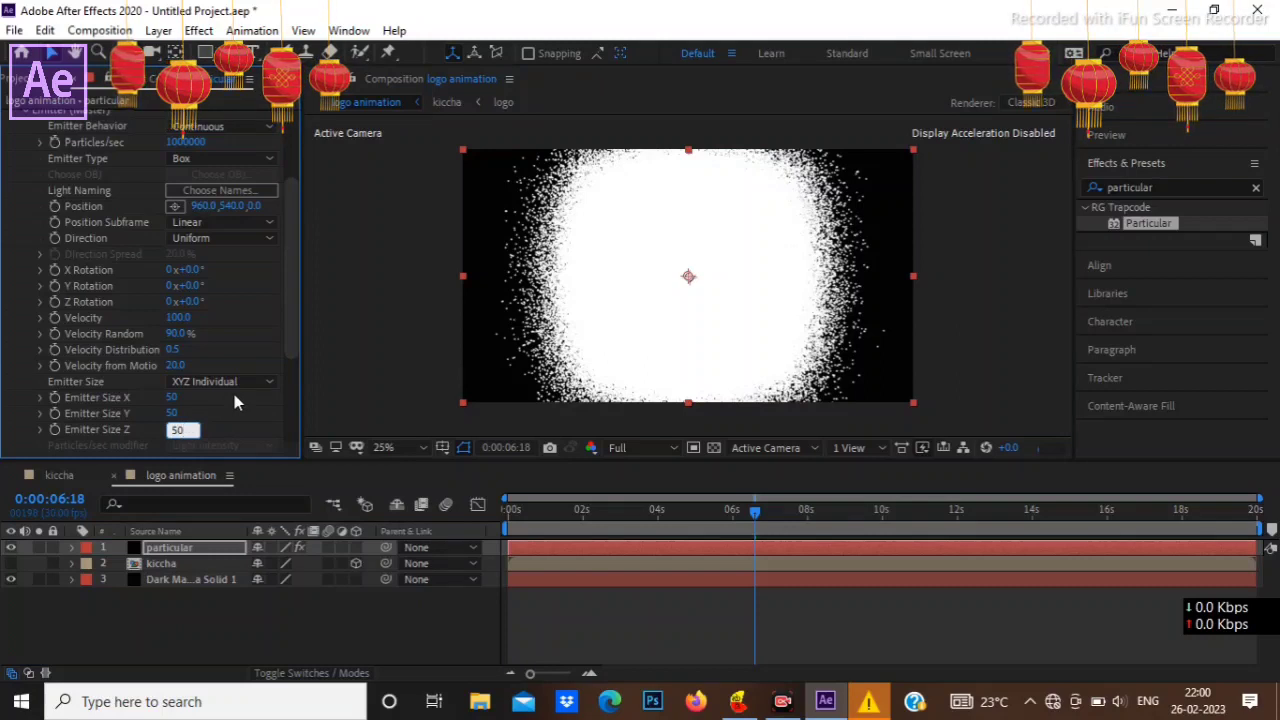
Step: Change the master emitter's type to Layer
scroll(234, 402, up, 3)
scroll(234, 394, up, 1)
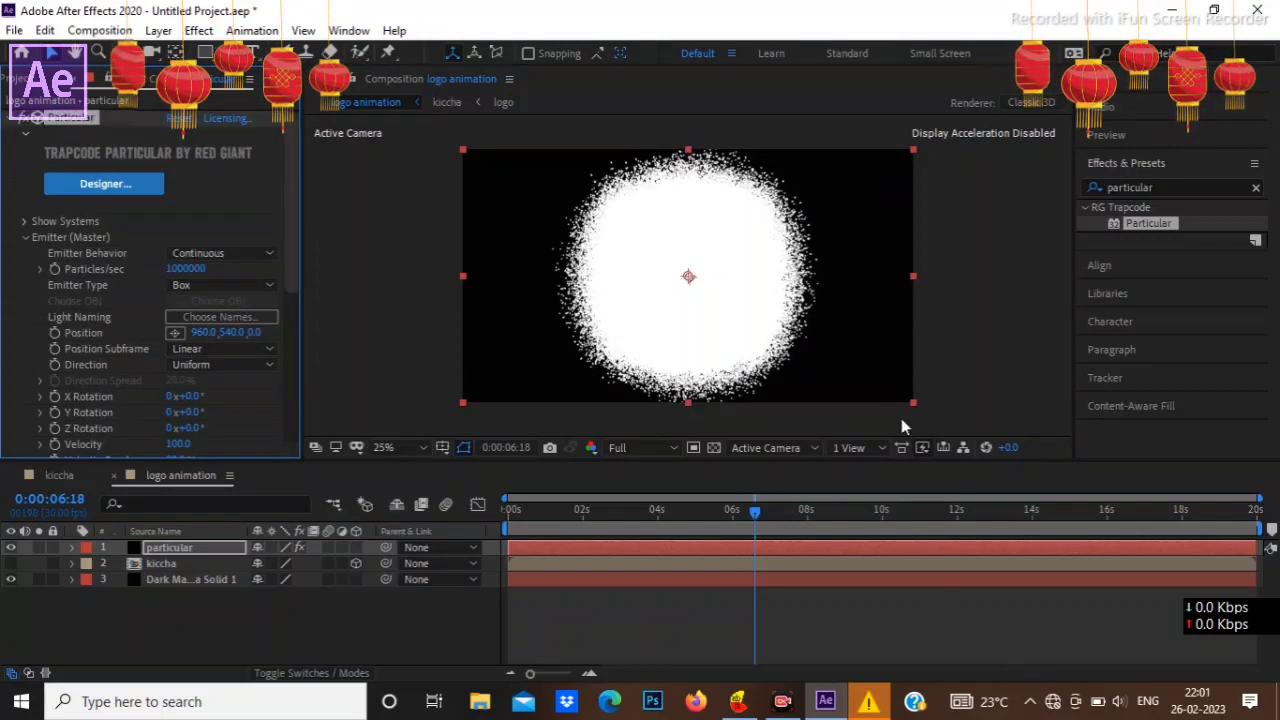
click(220, 287)
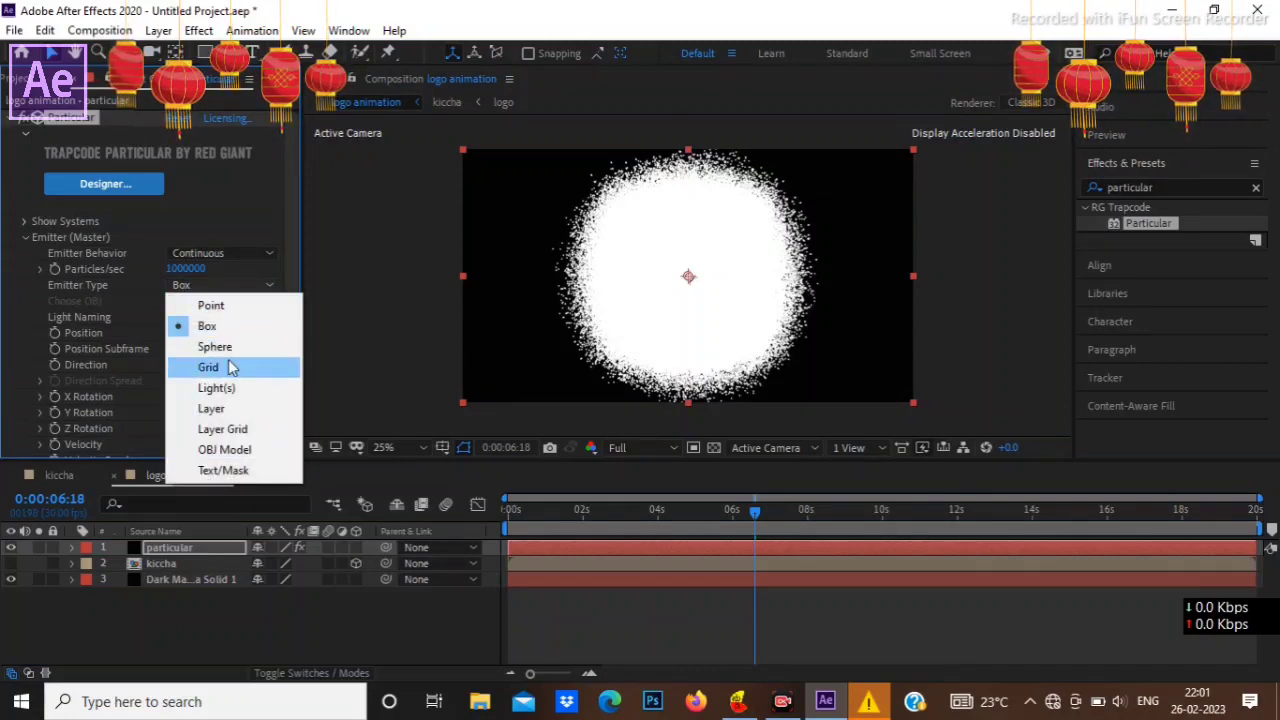
click(228, 406)
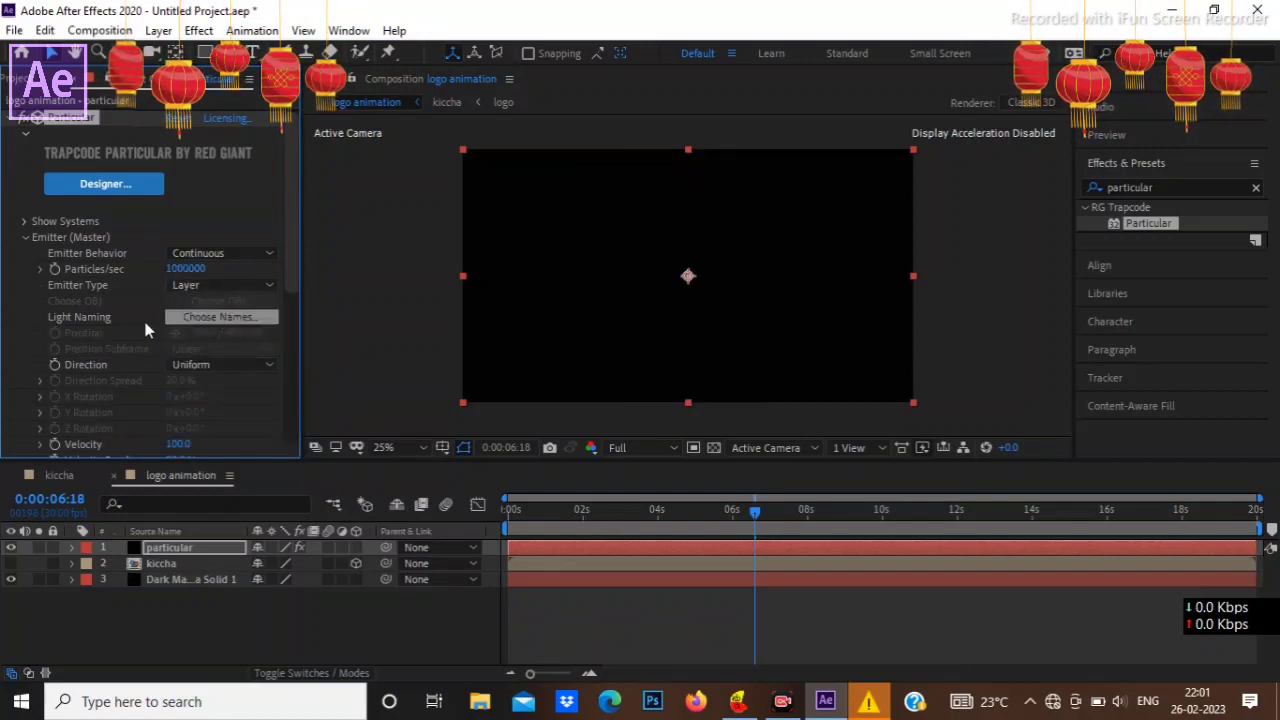
Step: Assign the kiccha layer as the source layer in the Layer Emitter settings
scroll(134, 327, down, 3)
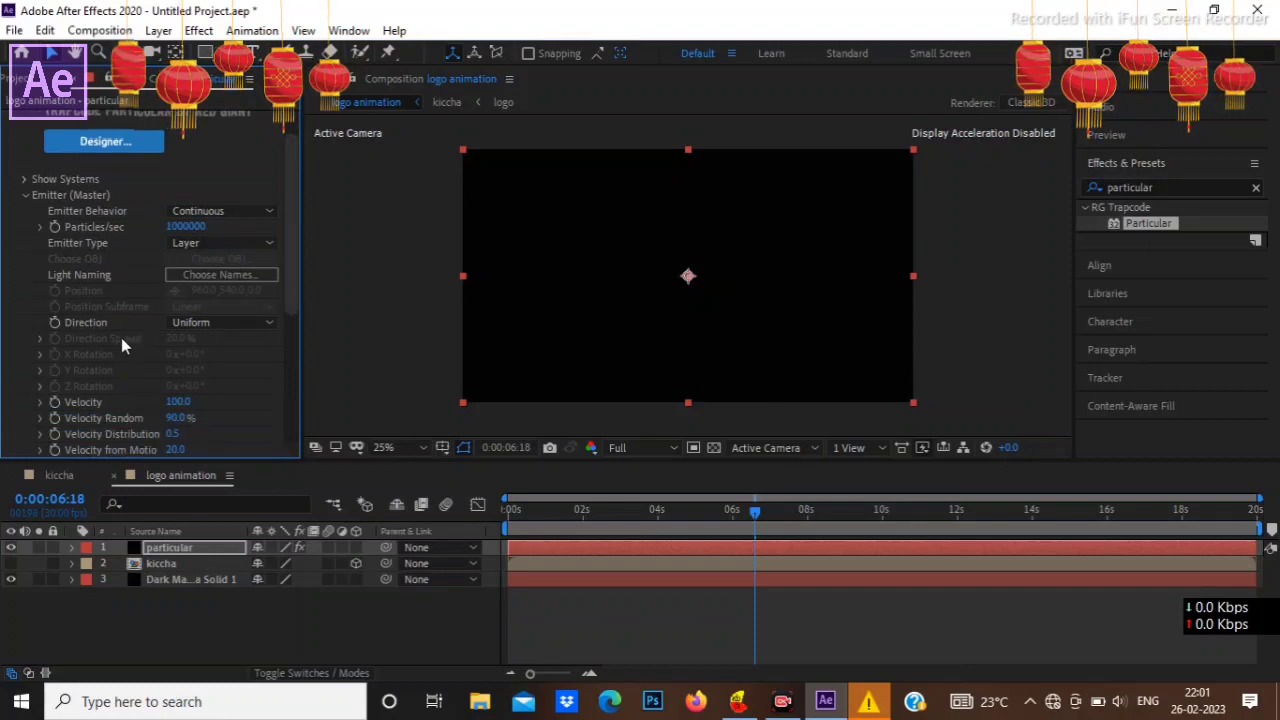
scroll(89, 352, down, 1)
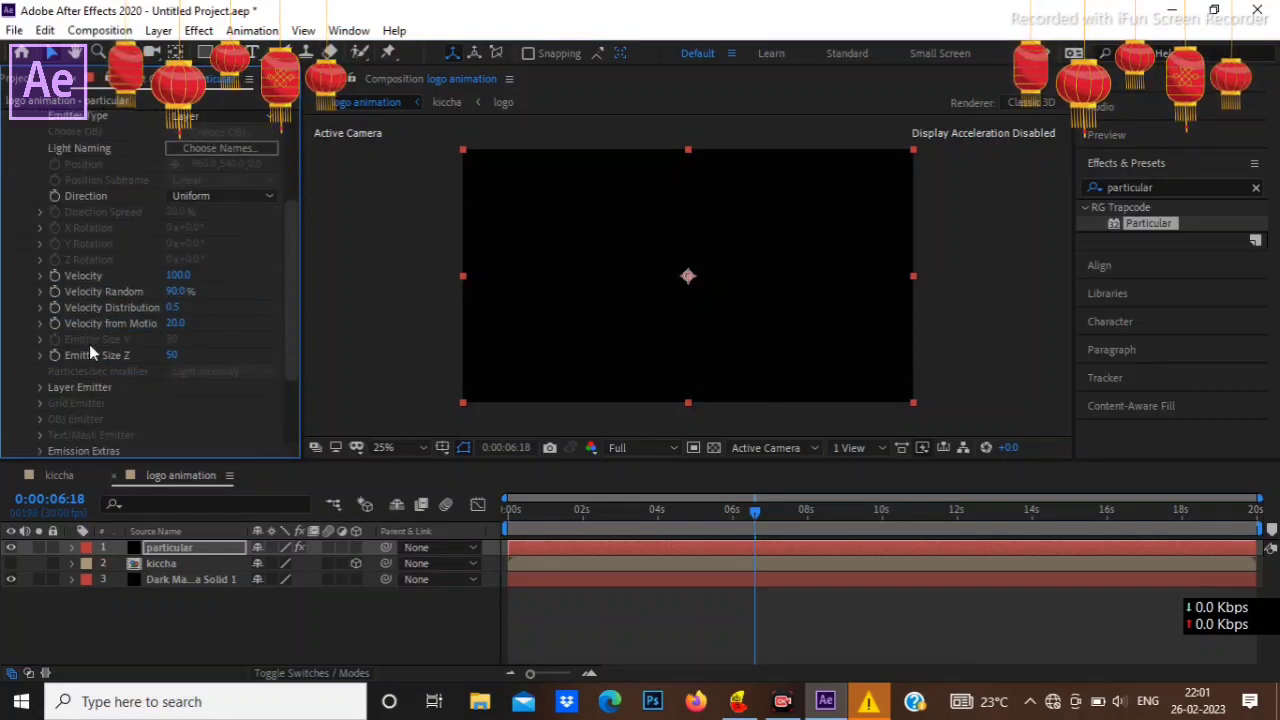
click(41, 387)
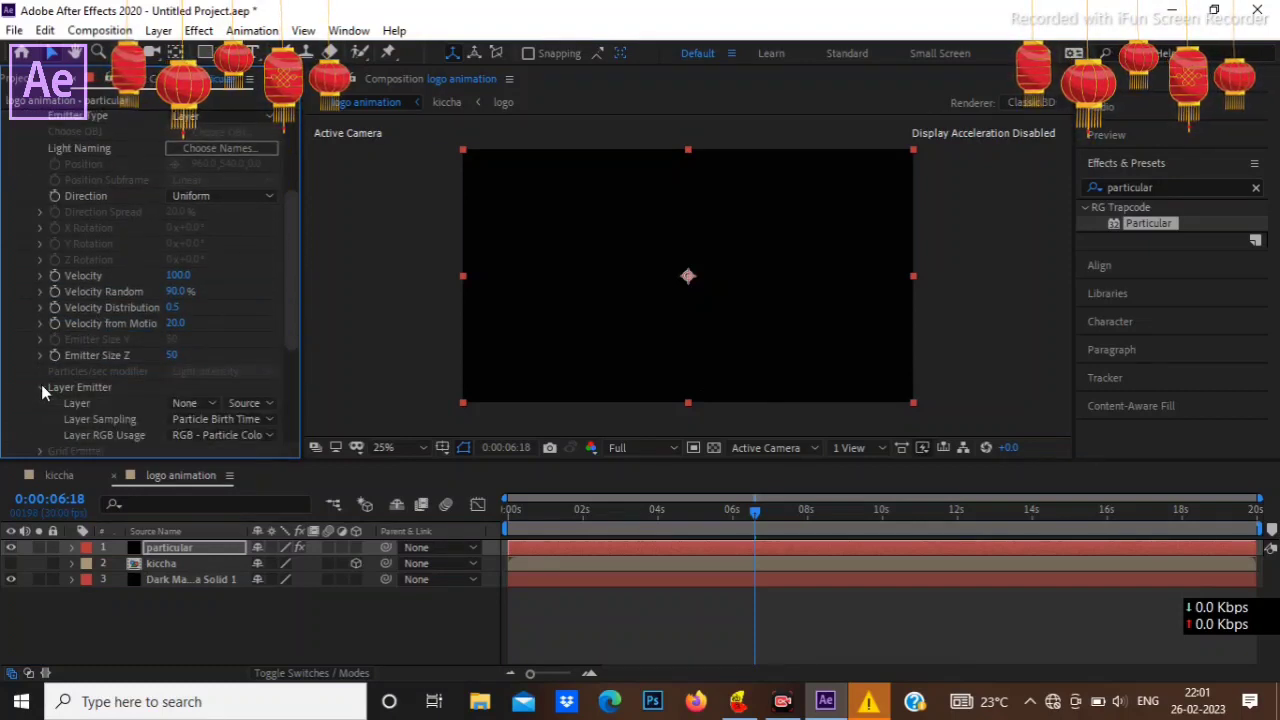
scroll(119, 353, down, 1)
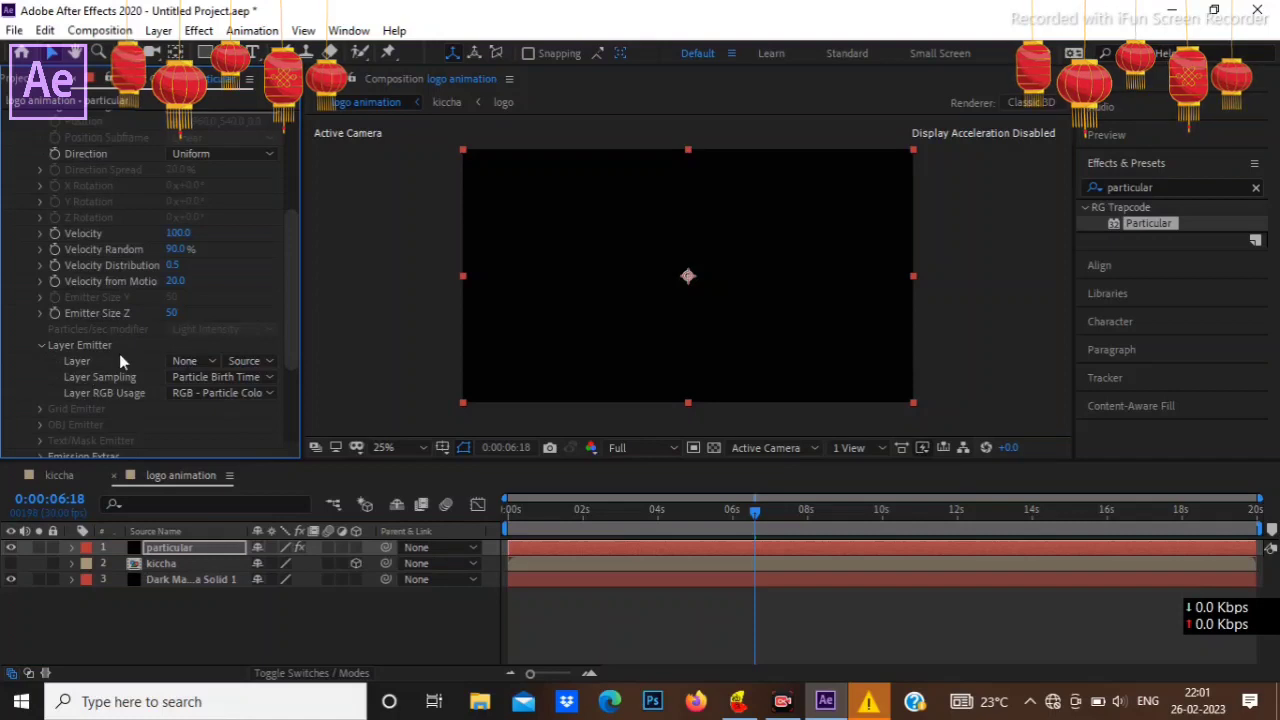
click(183, 360)
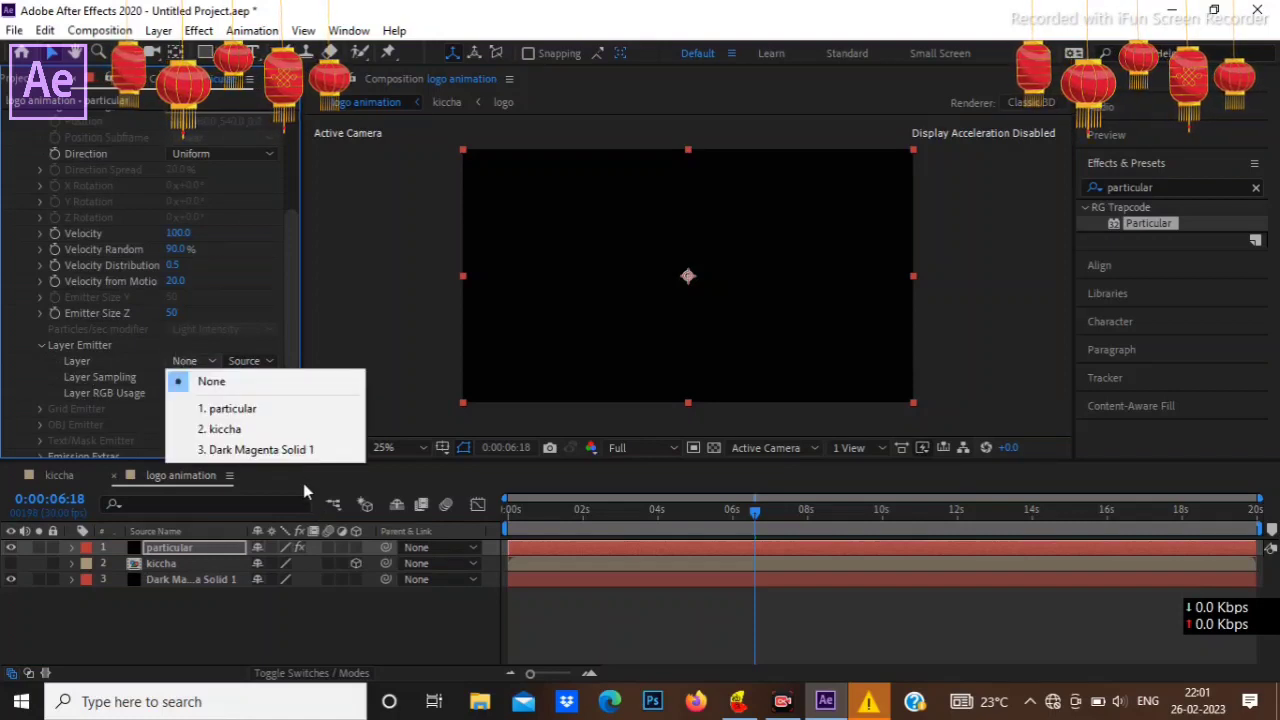
click(263, 429)
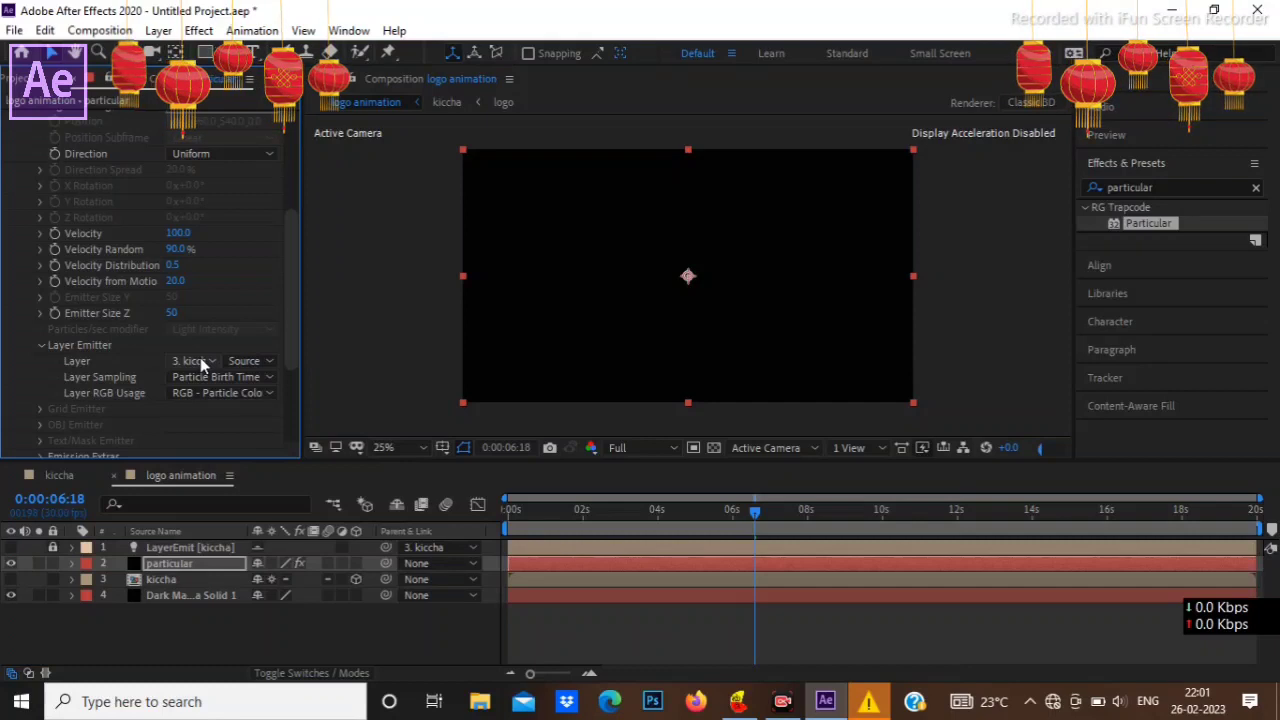
Step: Move the current time to 0:00:04:05 and choose Particle Birth Time sampling with RGB - Particle Color usage for the layer emitter
click(663, 511)
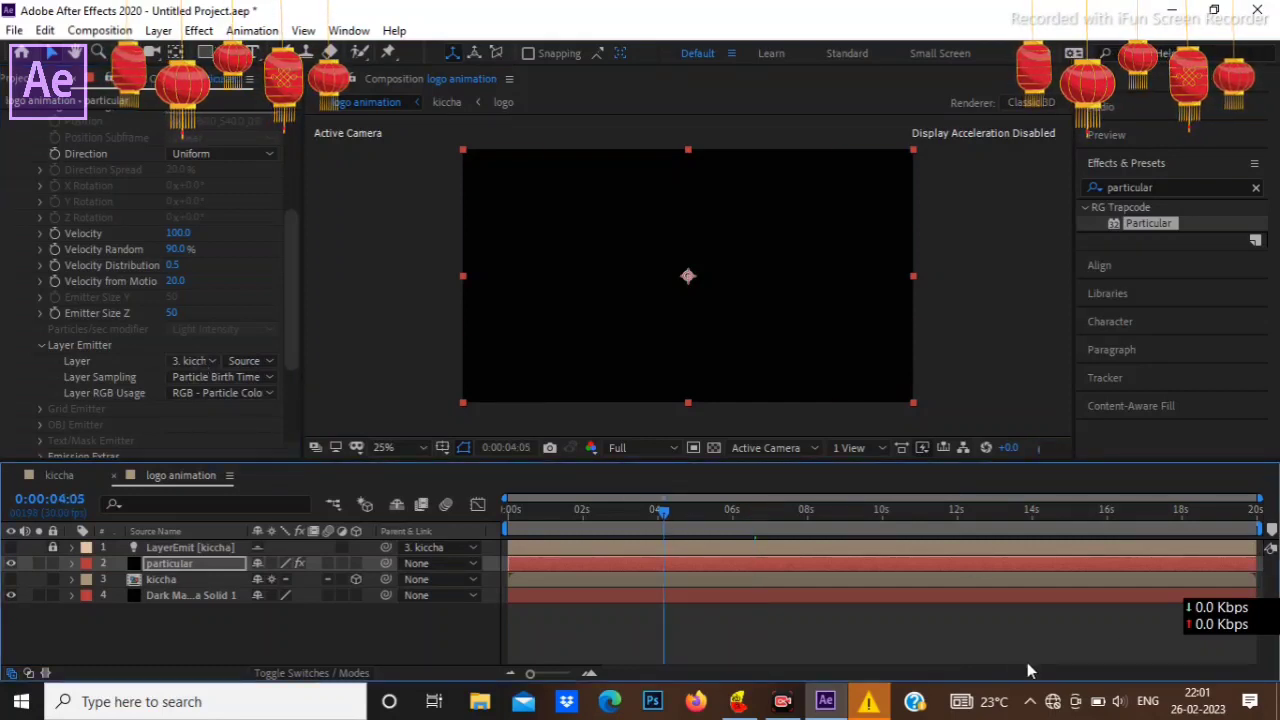
click(244, 378)
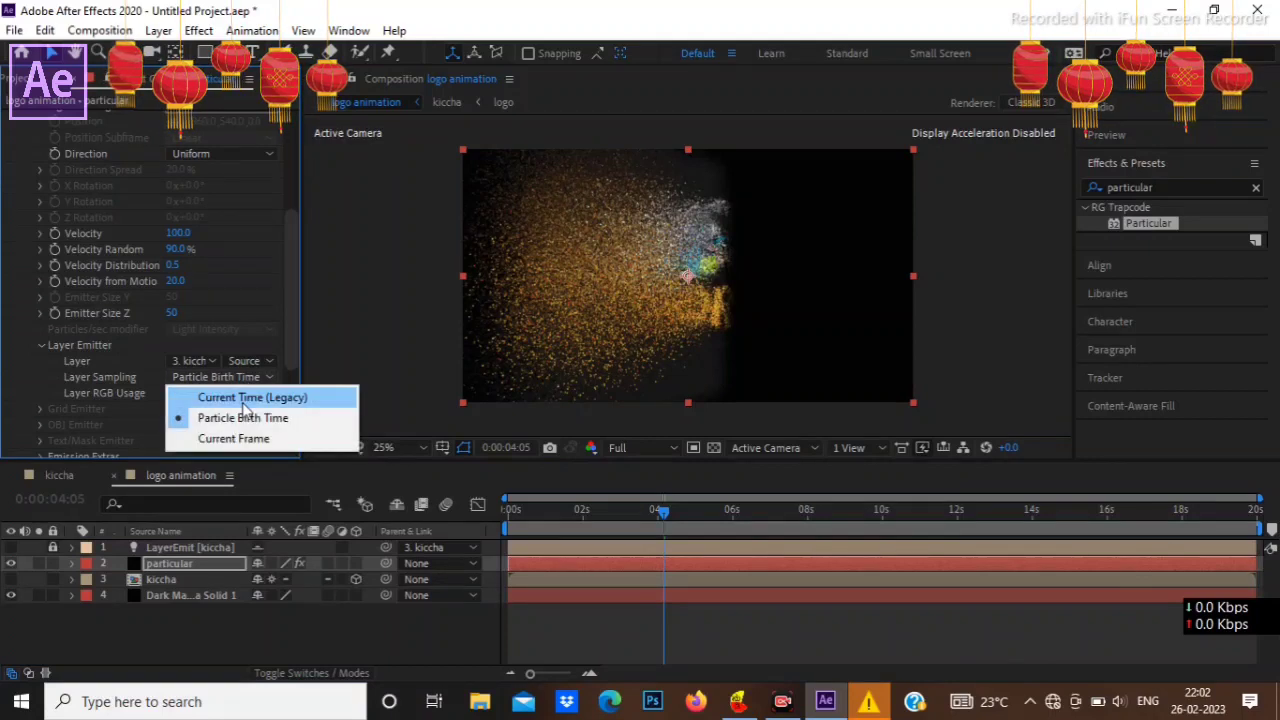
click(247, 416)
click(245, 394)
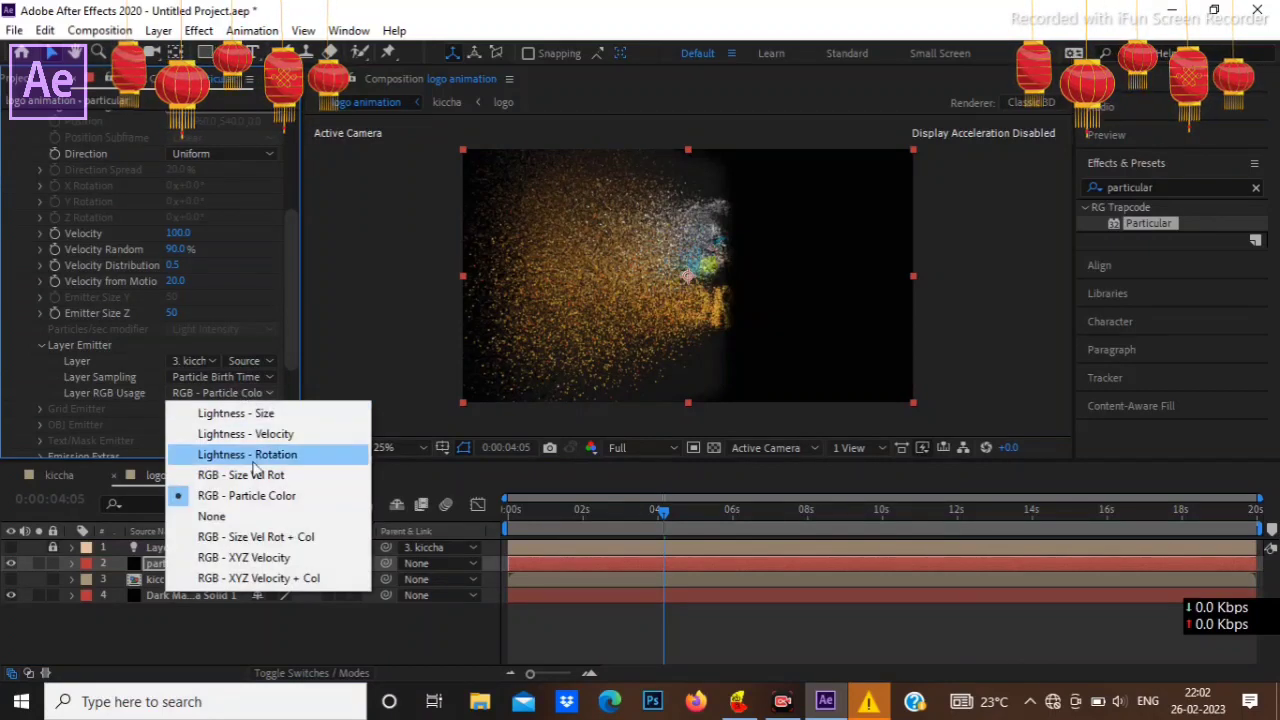
click(240, 491)
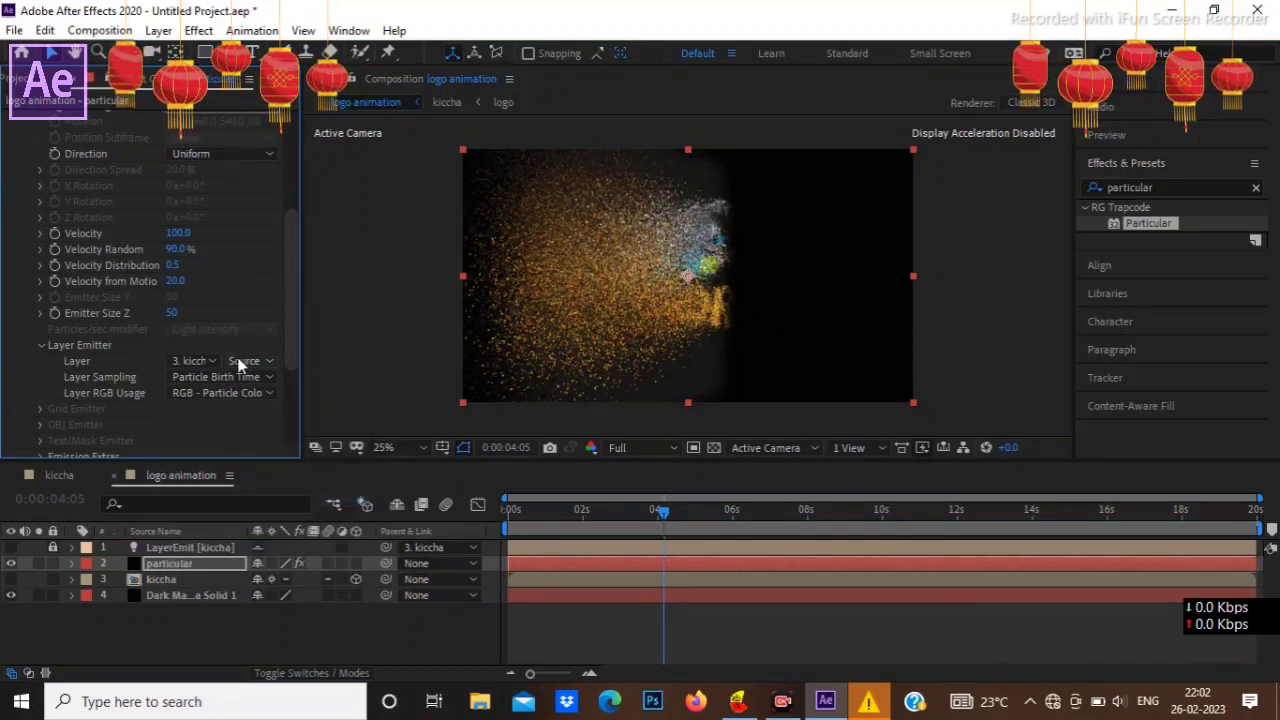
Step: Collapse the master emitter settings and set the master particle's Life to 1.5 seconds
scroll(238, 366, up, 5)
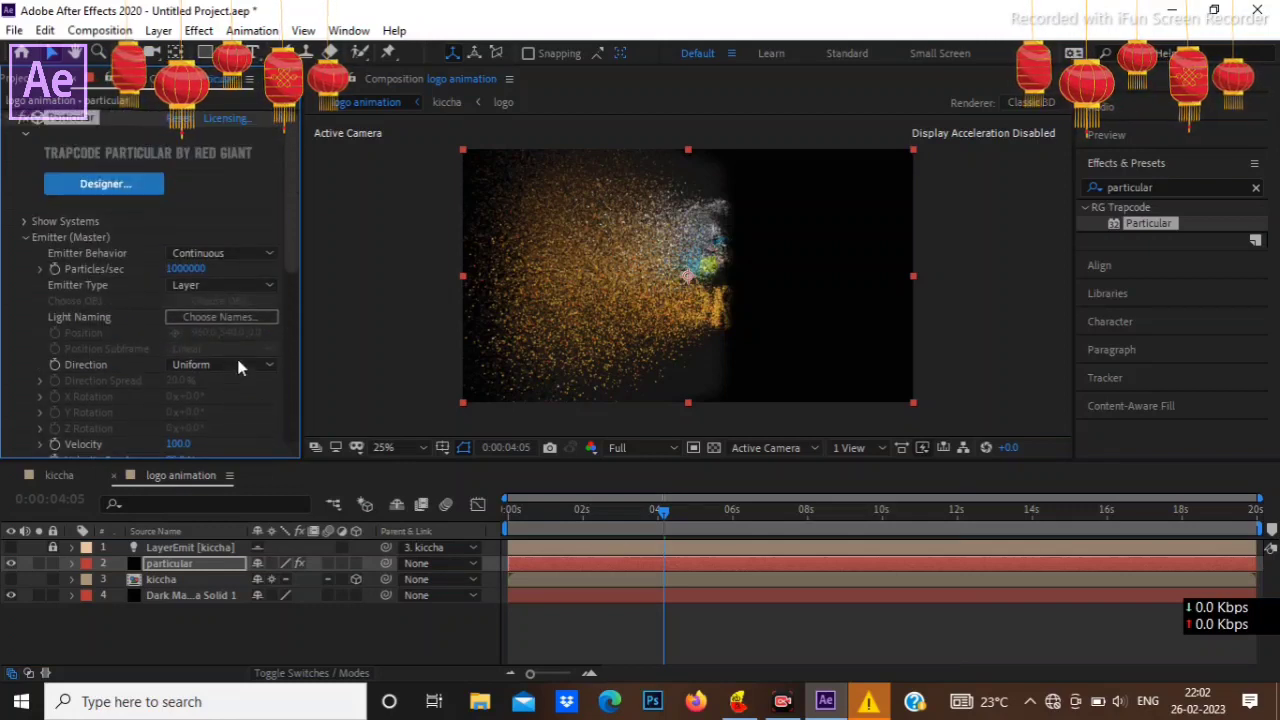
click(23, 237)
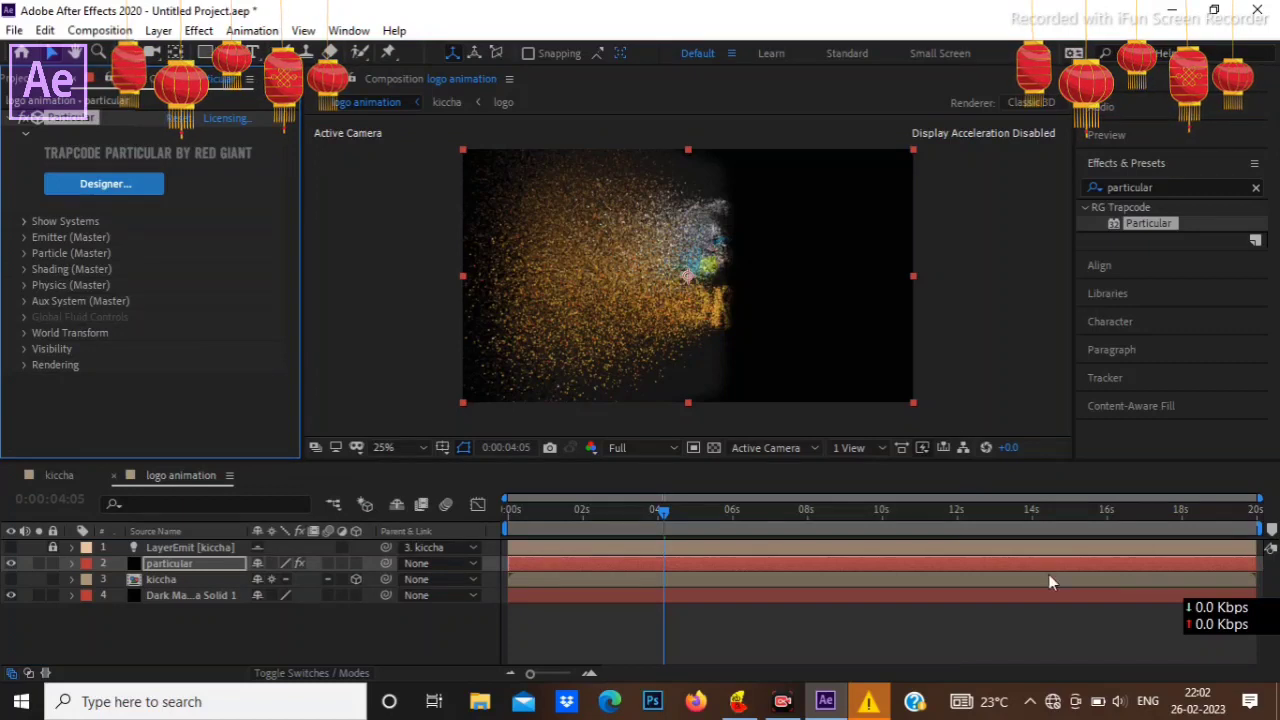
click(25, 253)
scroll(60, 250, down, 3)
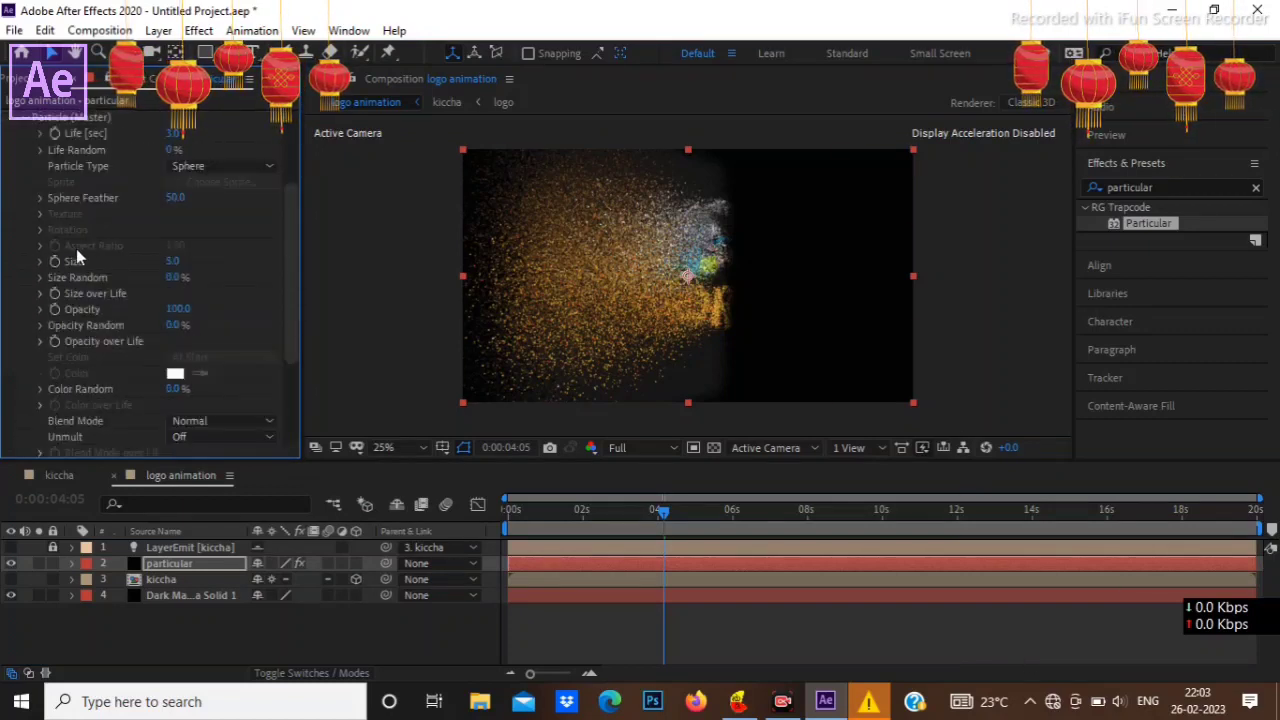
click(56, 133)
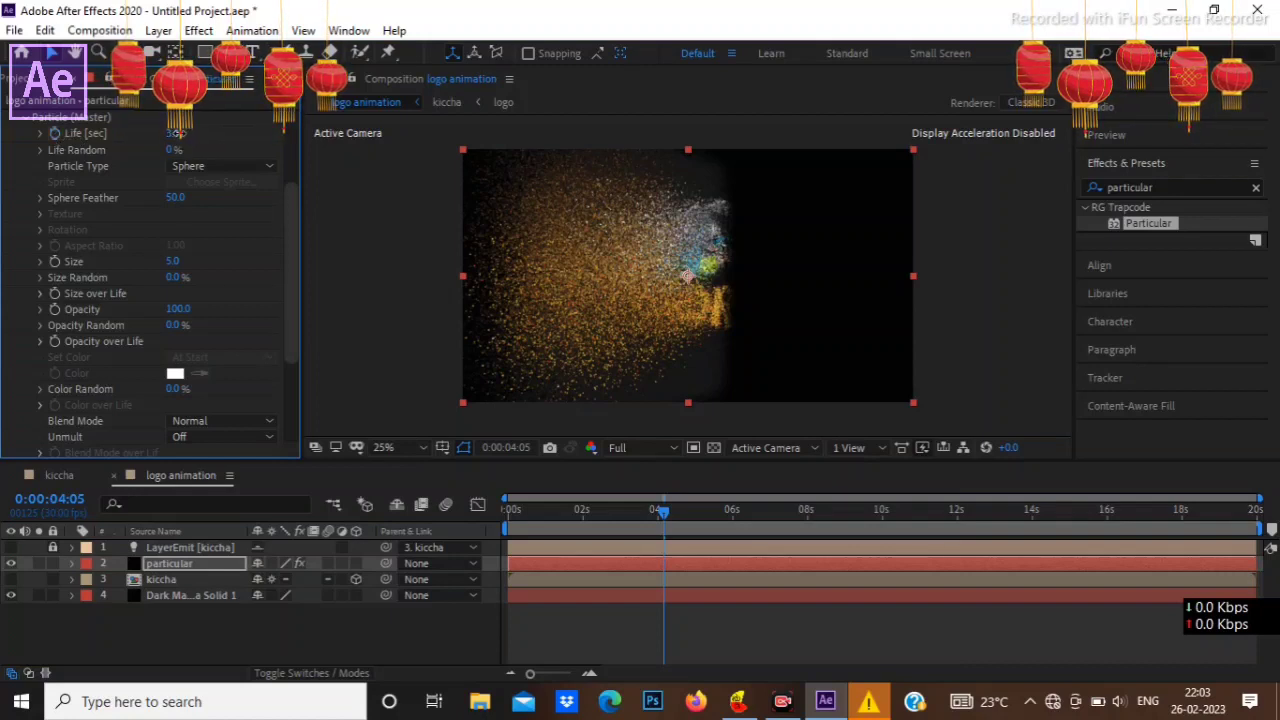
click(176, 134)
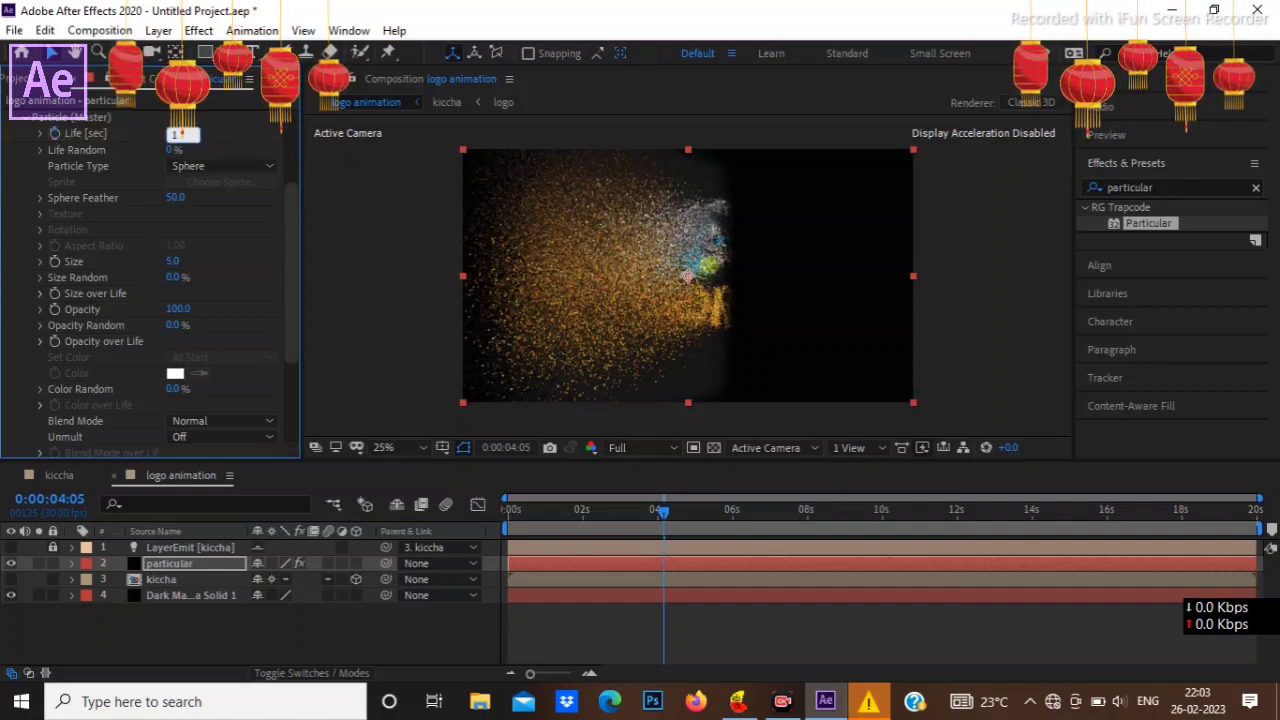
text(1.5)
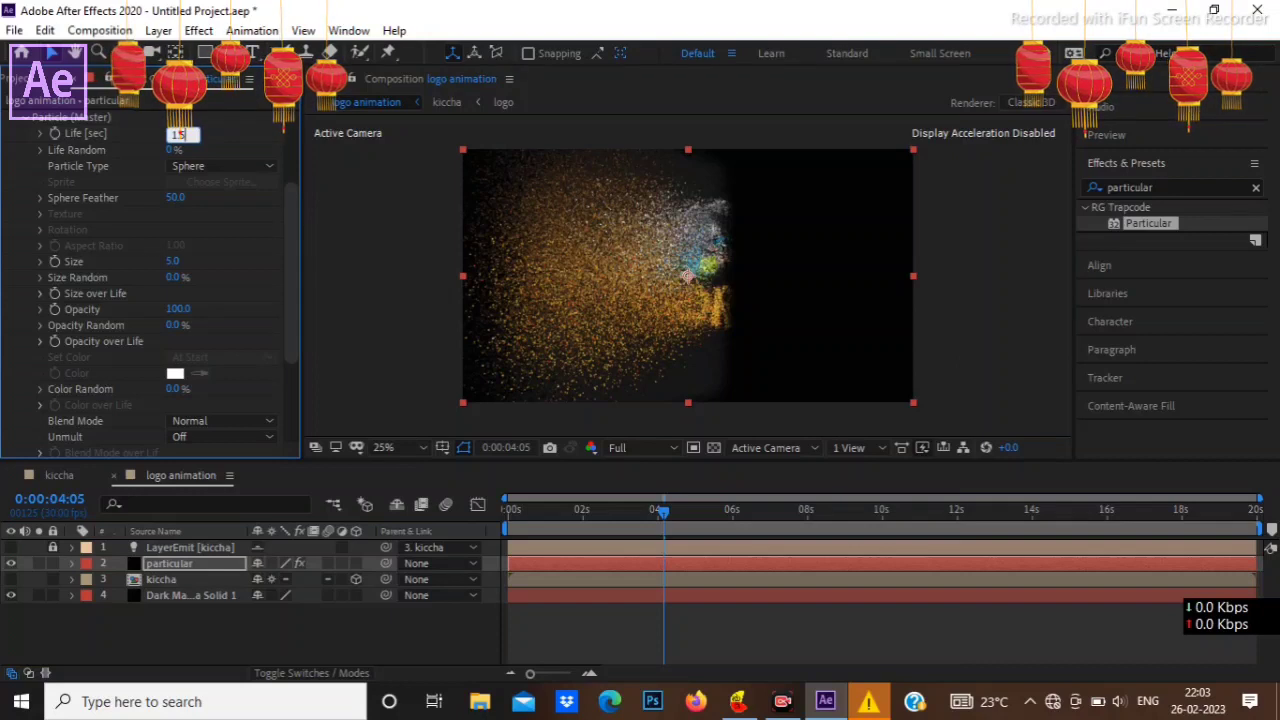
click(257, 116)
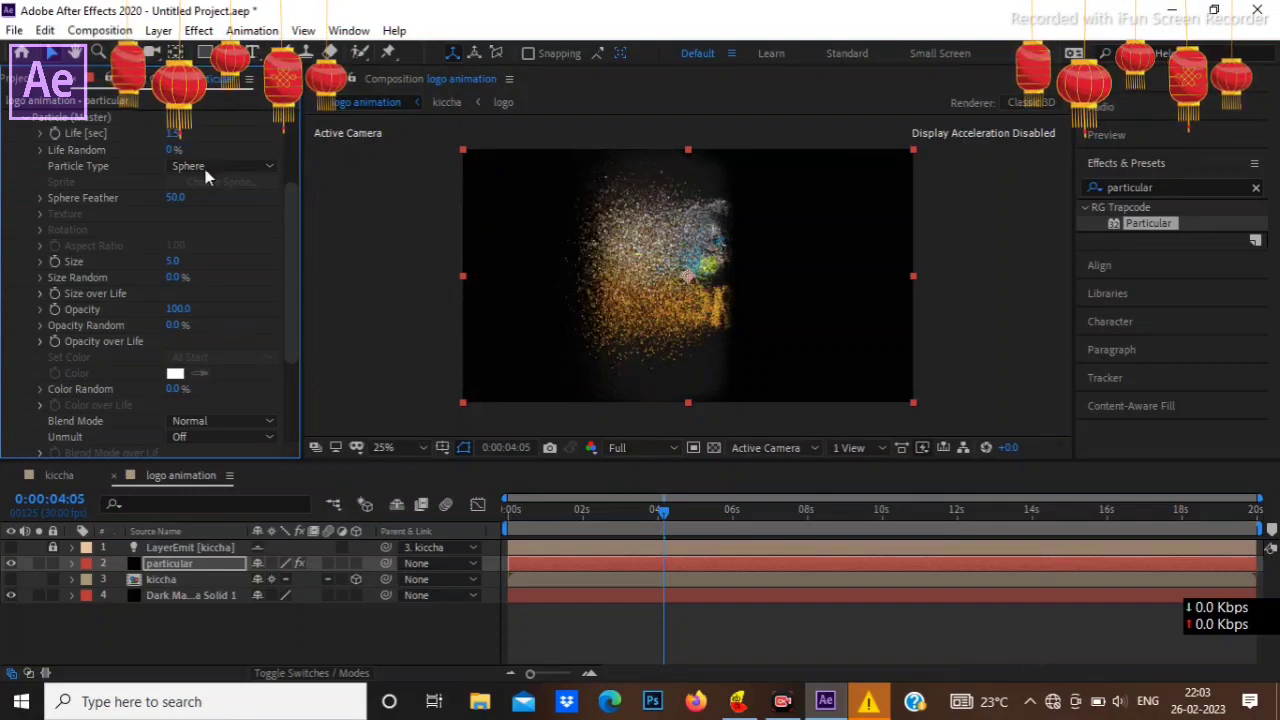
Step: Set the master particle's Life Random to 100% and its Sphere Feather to 25
drag(240, 155, 484, 177)
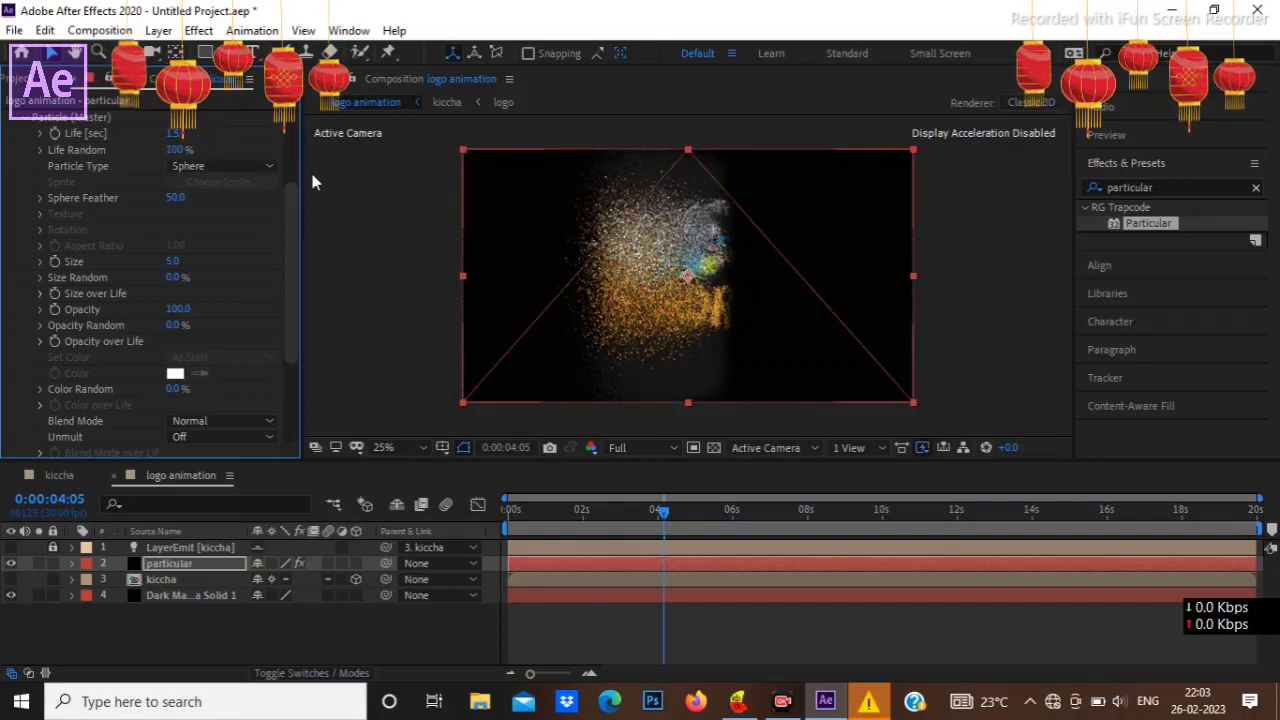
click(178, 196)
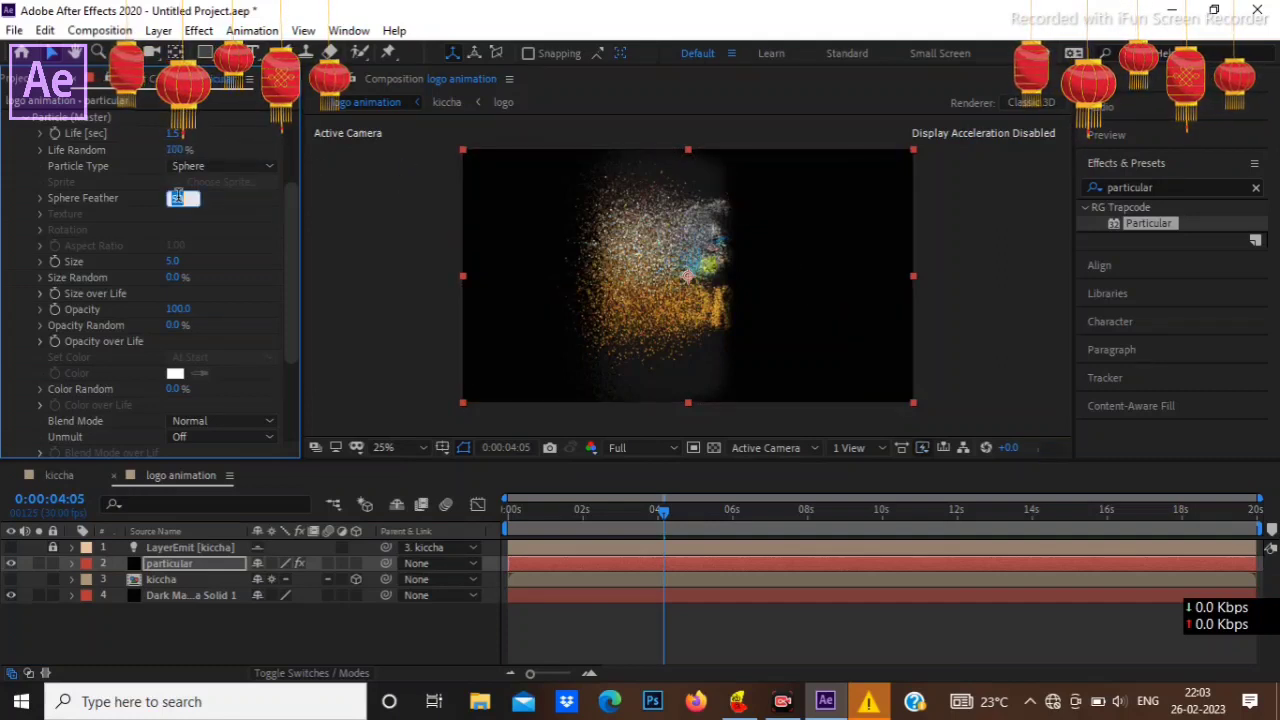
text(25)
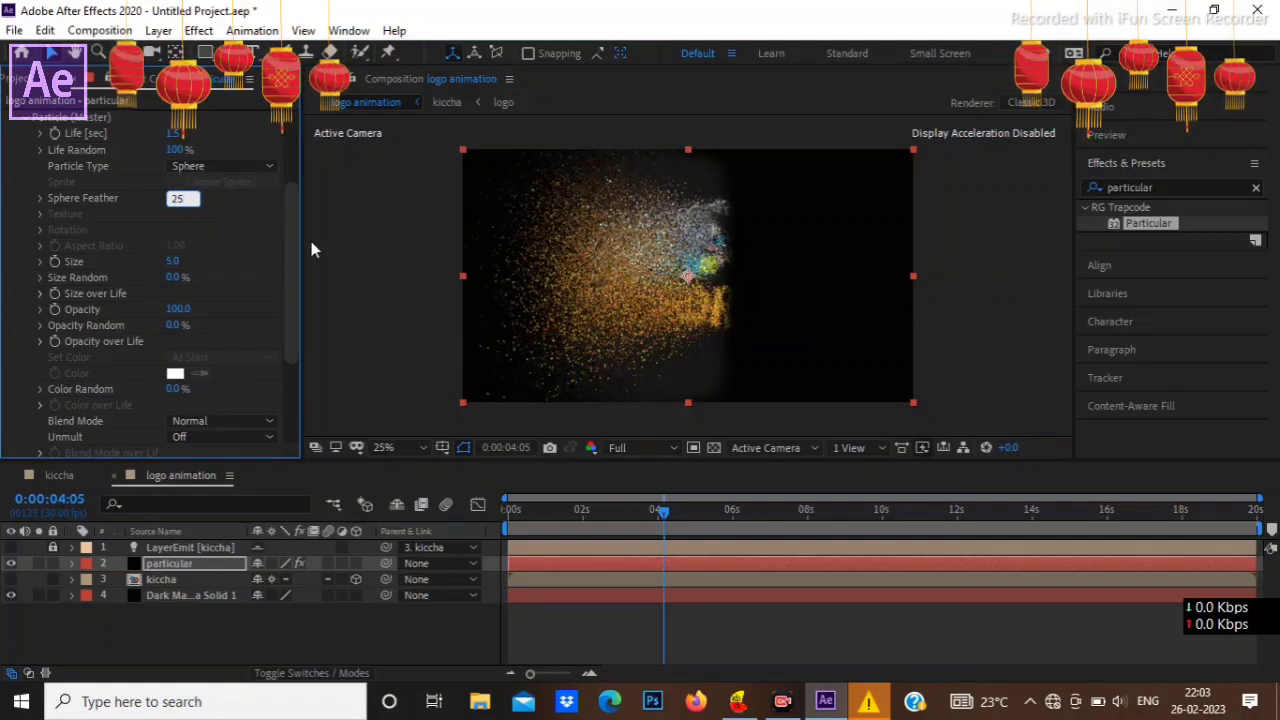
key(Return)
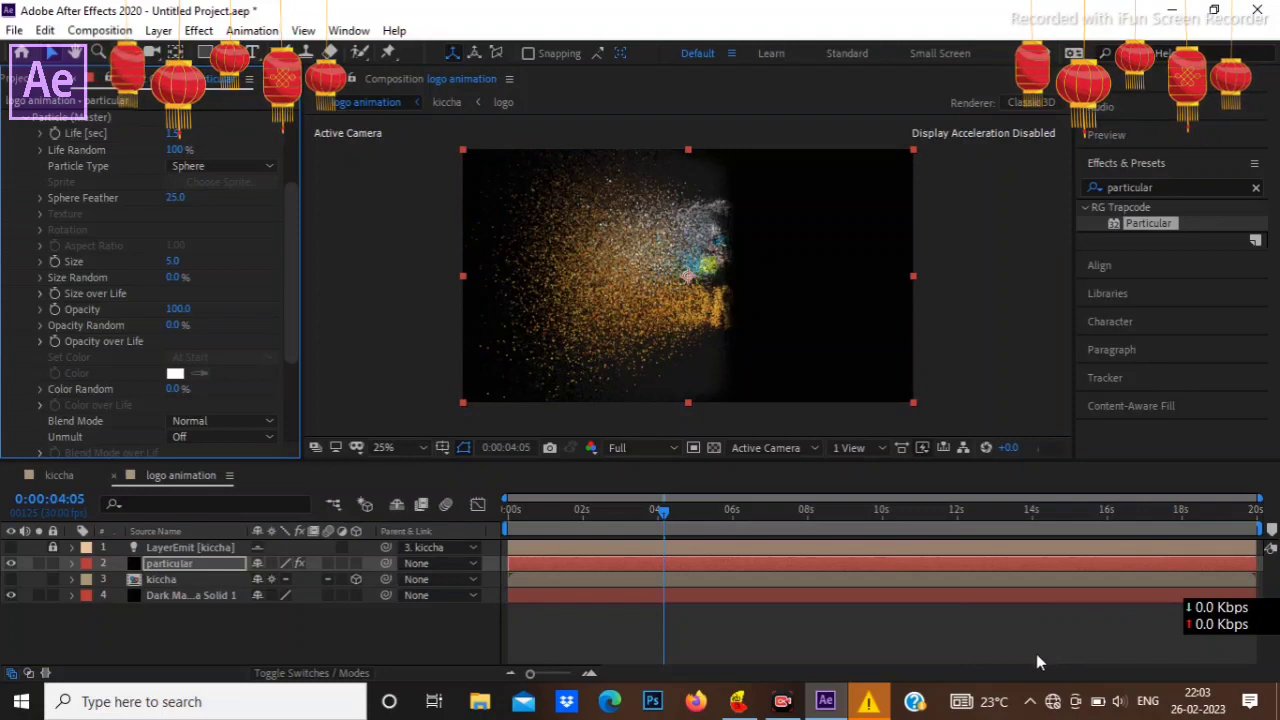
Step: Set the master particle's Size to 6 and its Size Random to 100%
click(177, 262)
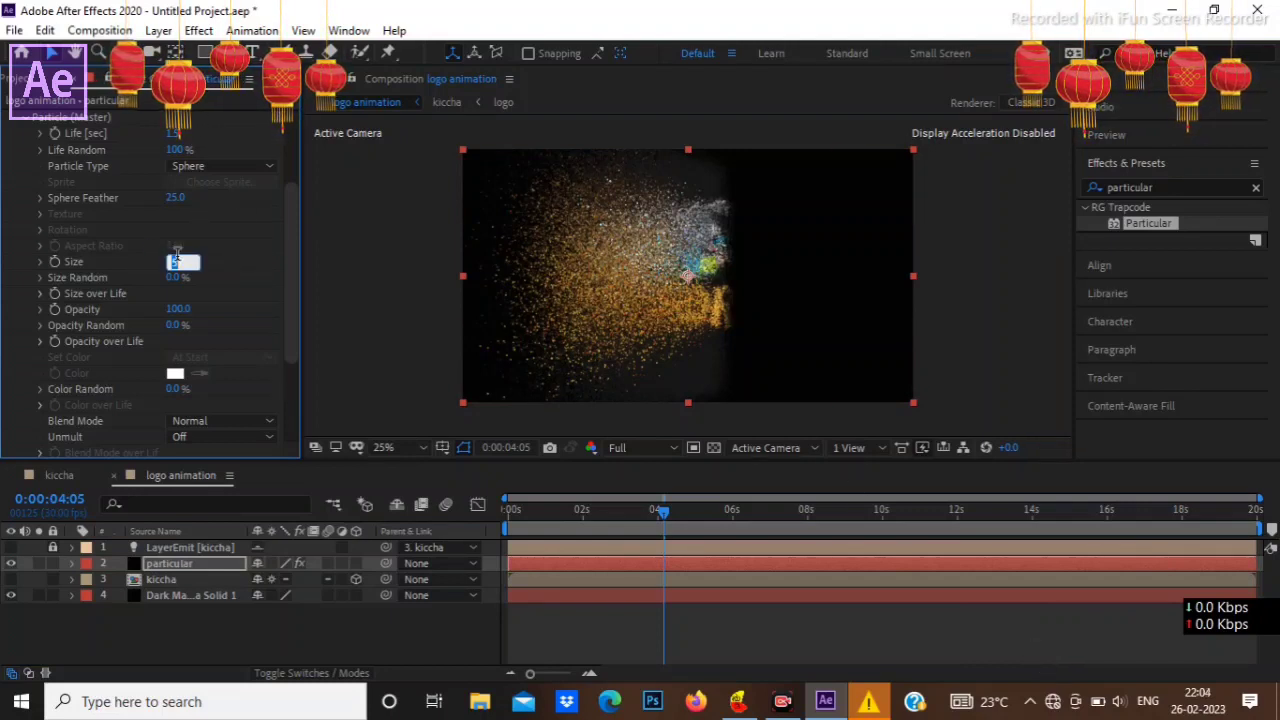
text(6)
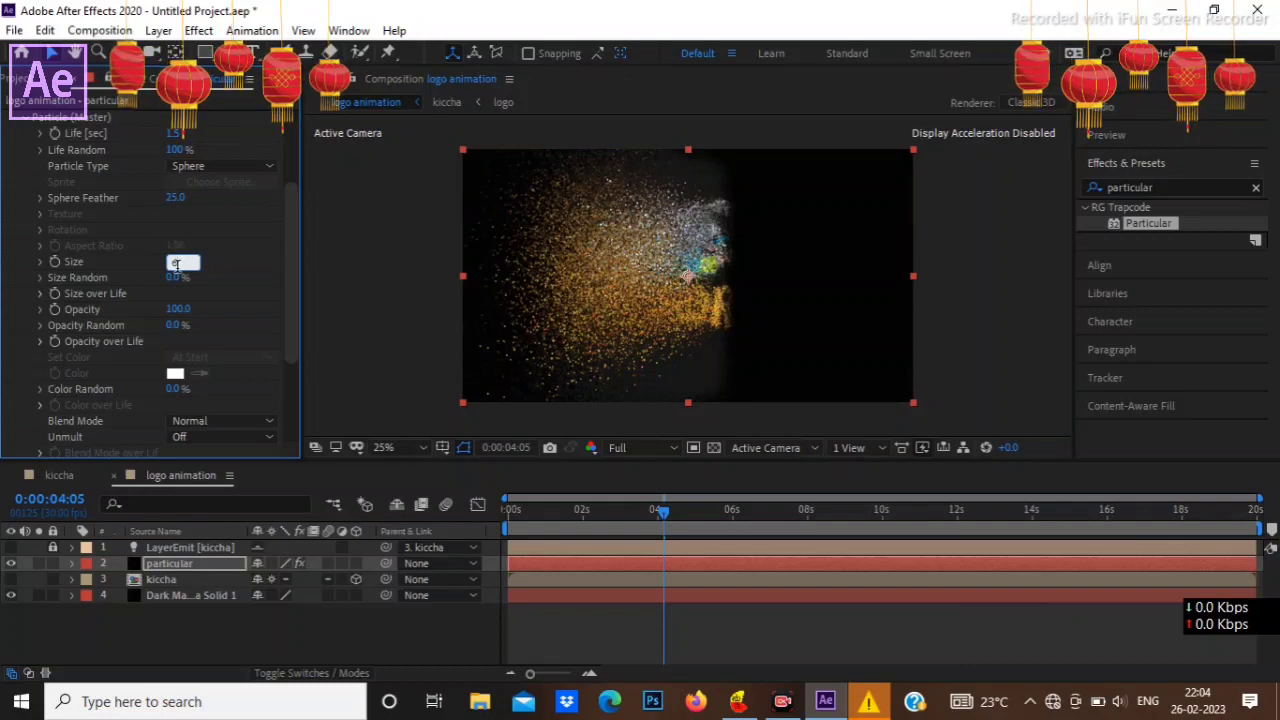
drag(174, 278, 280, 296)
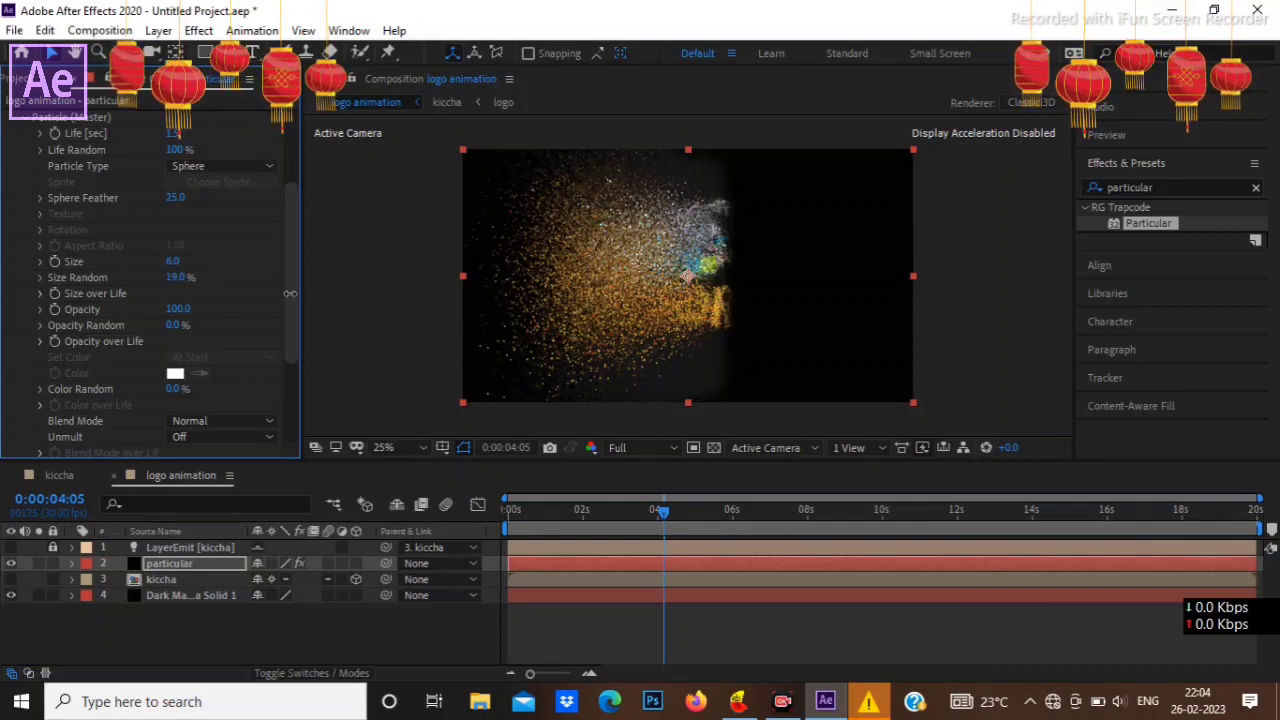
drag(199, 273, 358, 295)
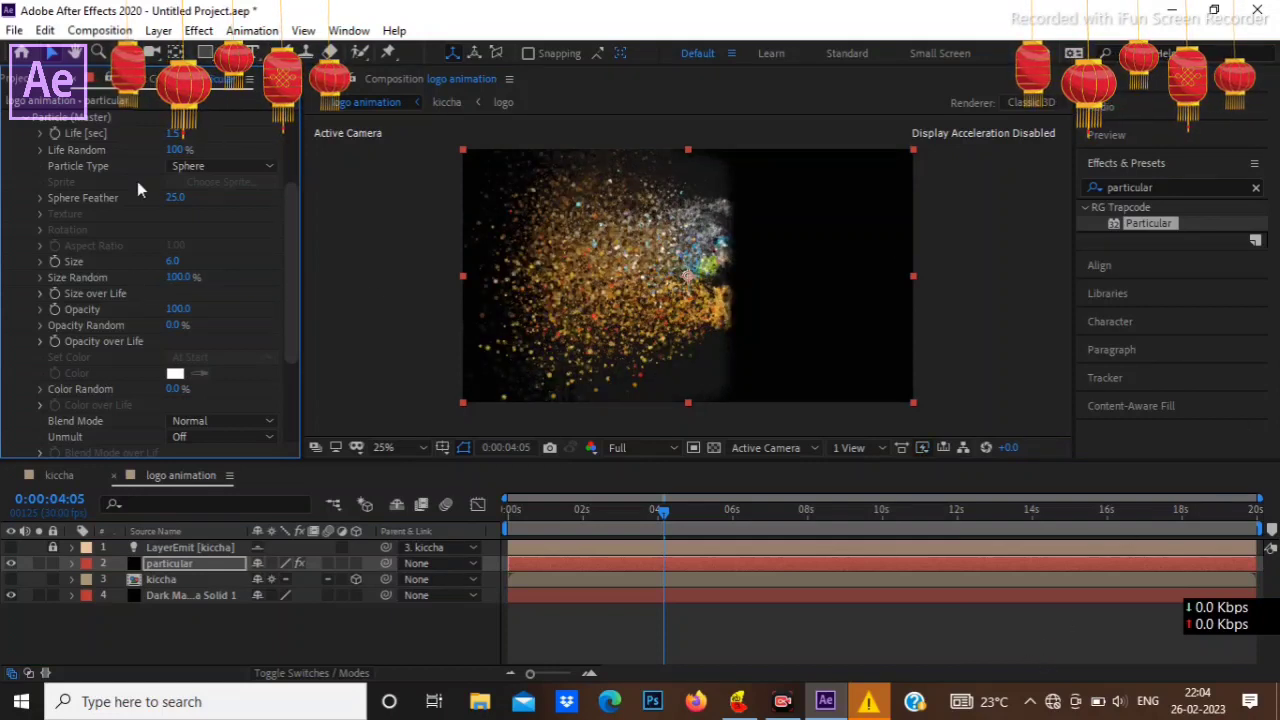
Step: Apply the linear descending preset curve to the master particle's Size over Life
click(40, 293)
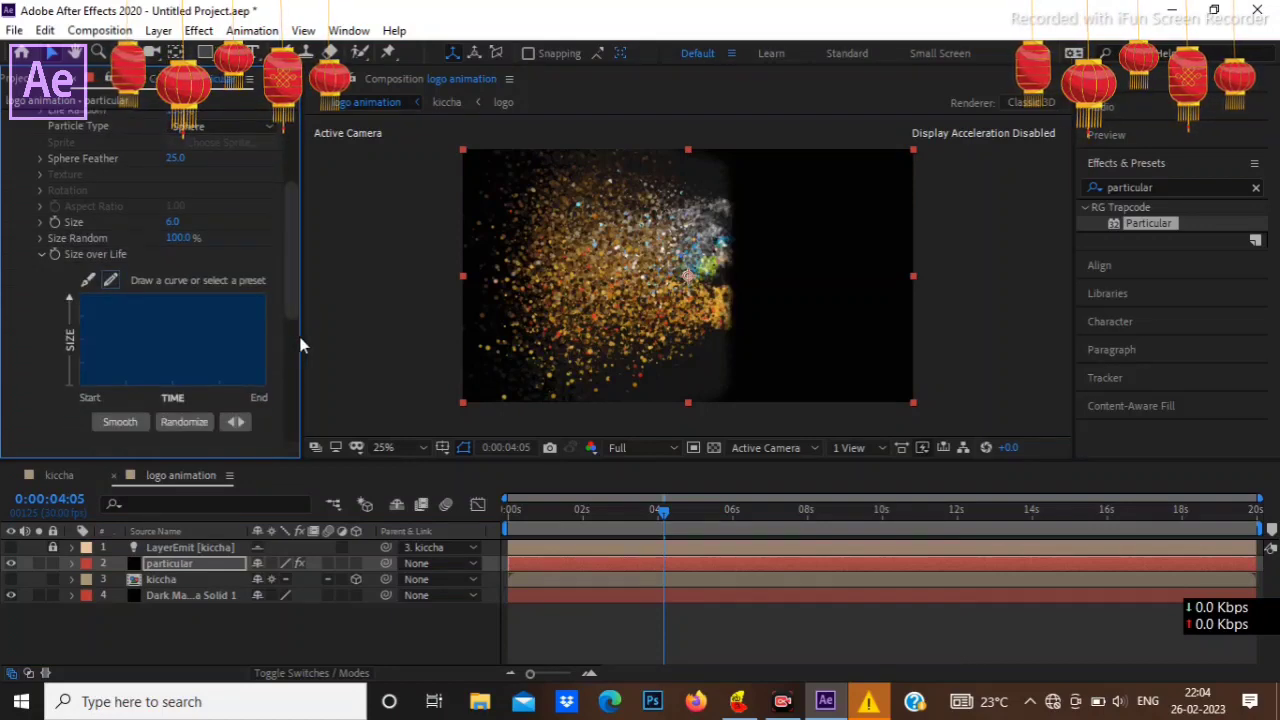
drag(298, 344, 400, 343)
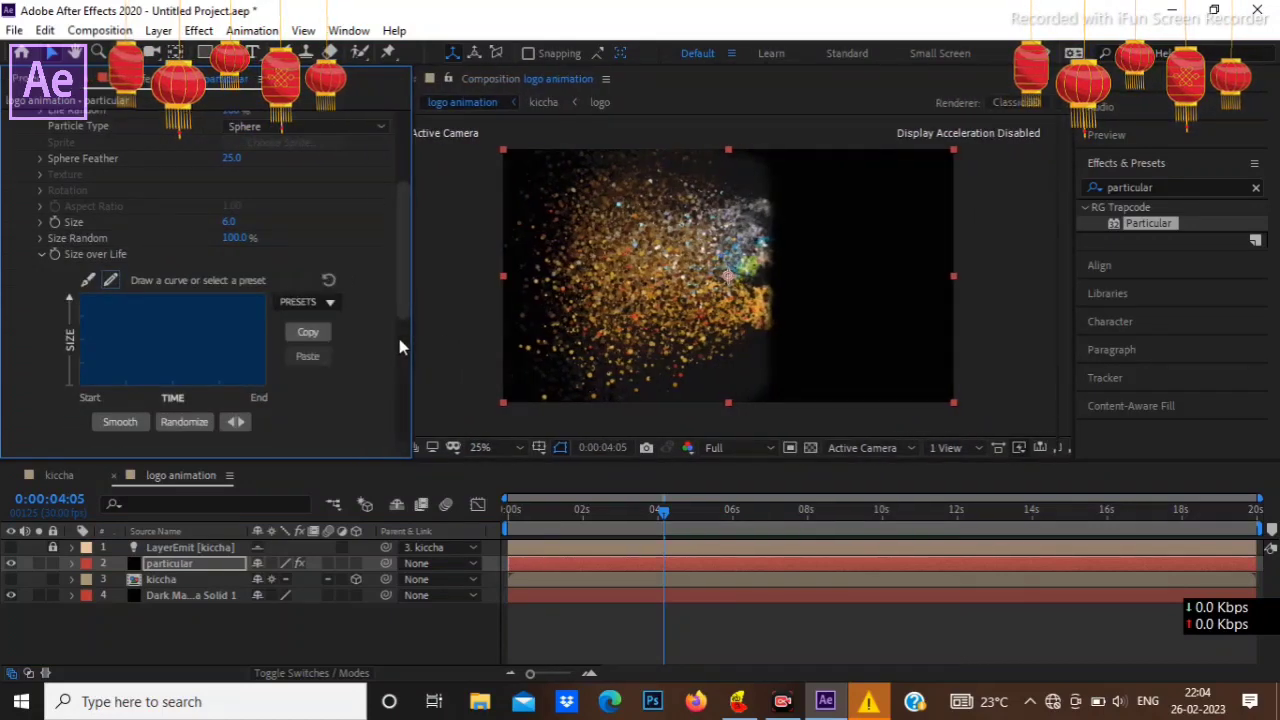
click(331, 302)
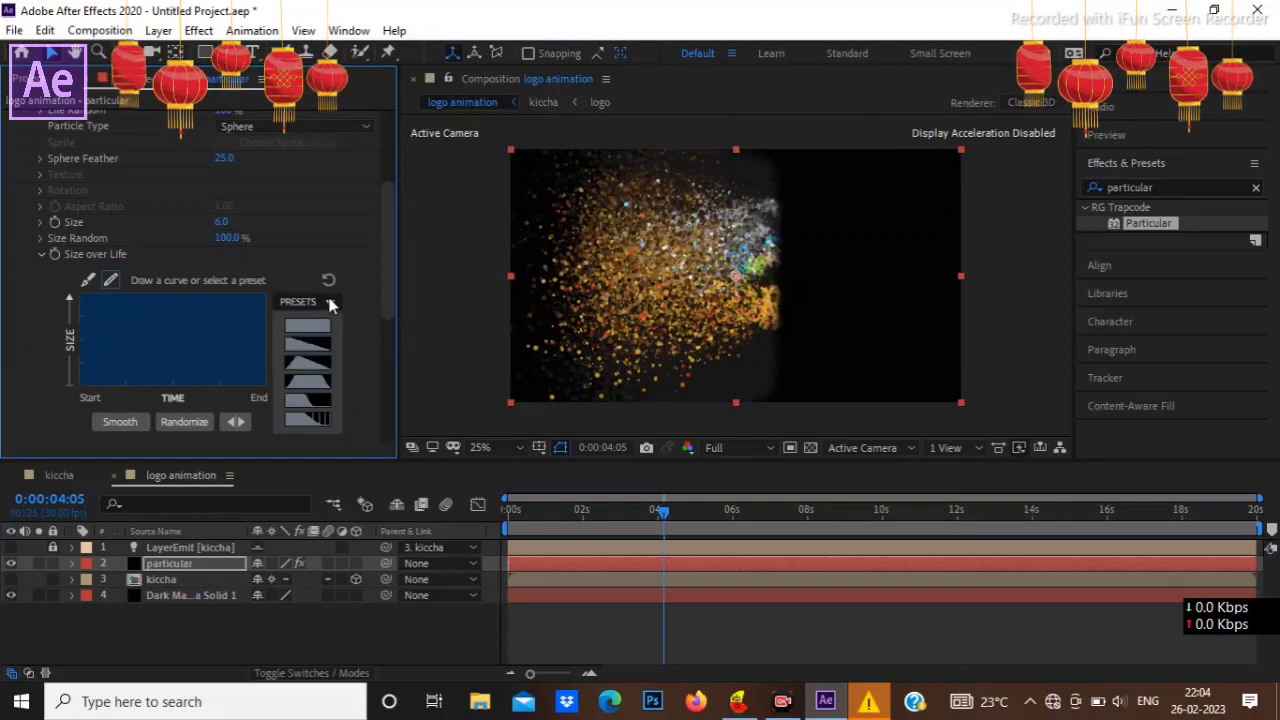
click(307, 350)
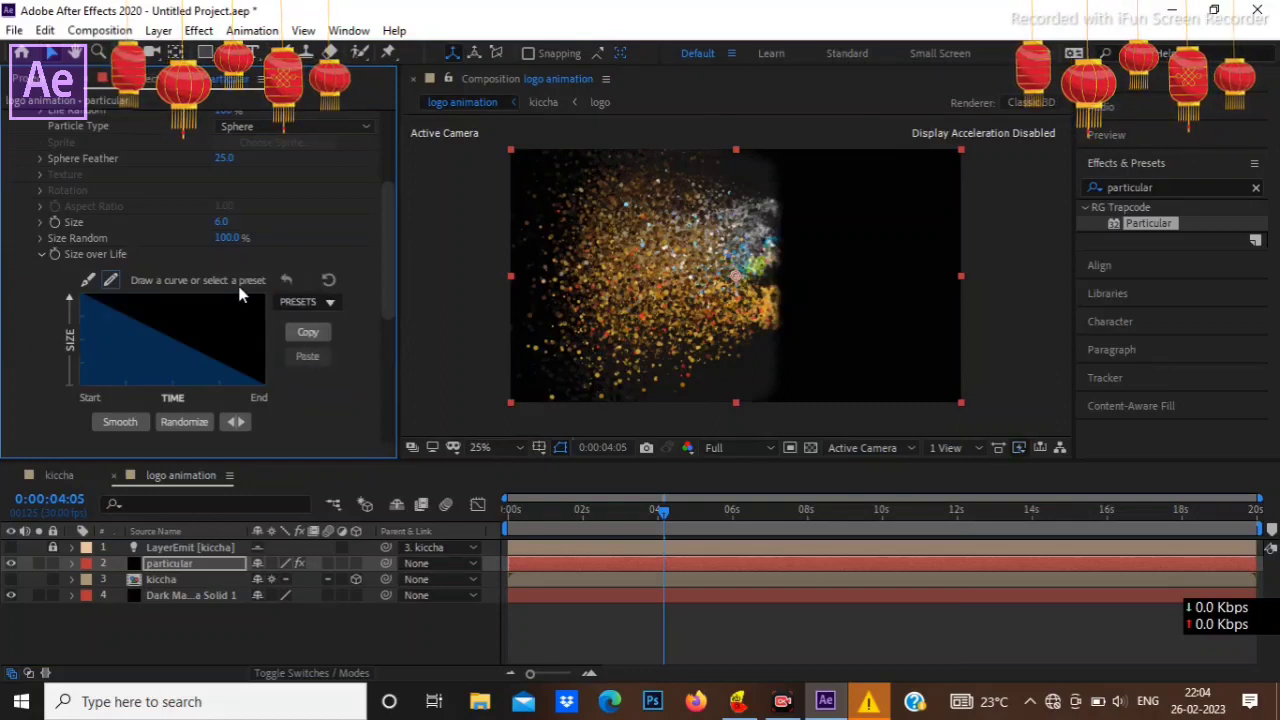
click(40, 254)
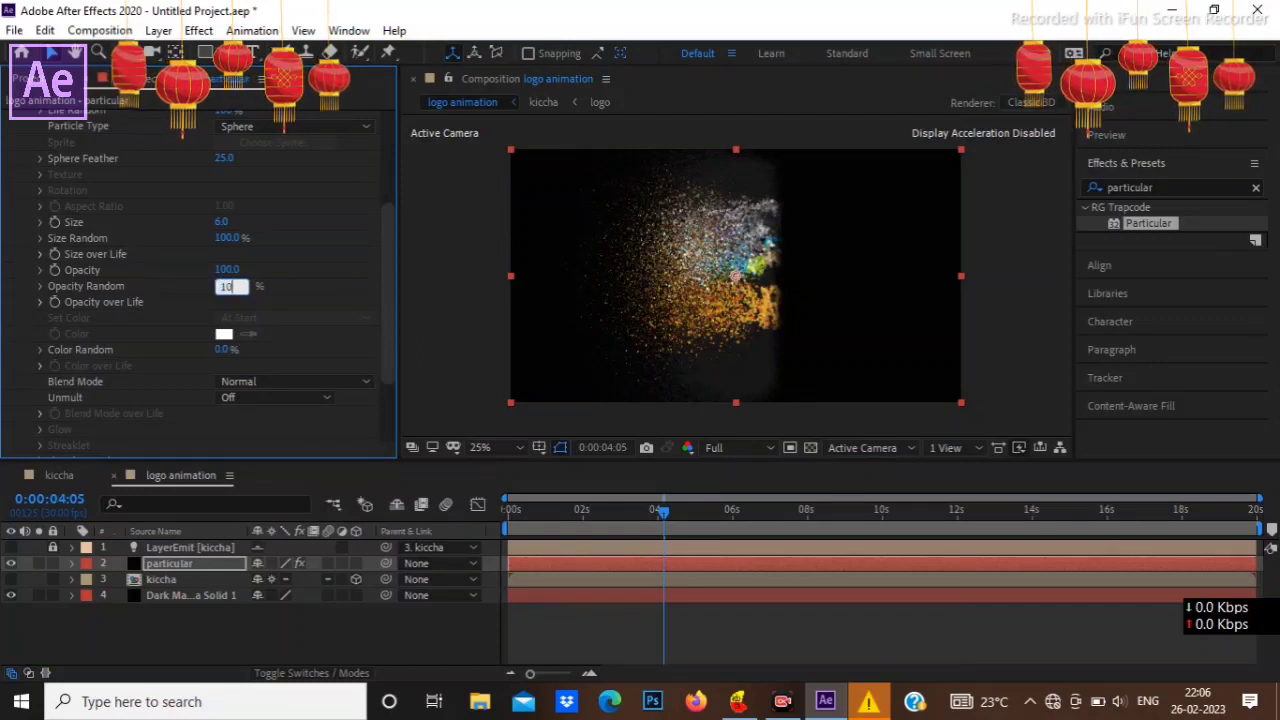
Step: Set the master particle's Opacity Random to 10% and apply the flickering fade-out preset curve to Opacity over Life
click(40, 302)
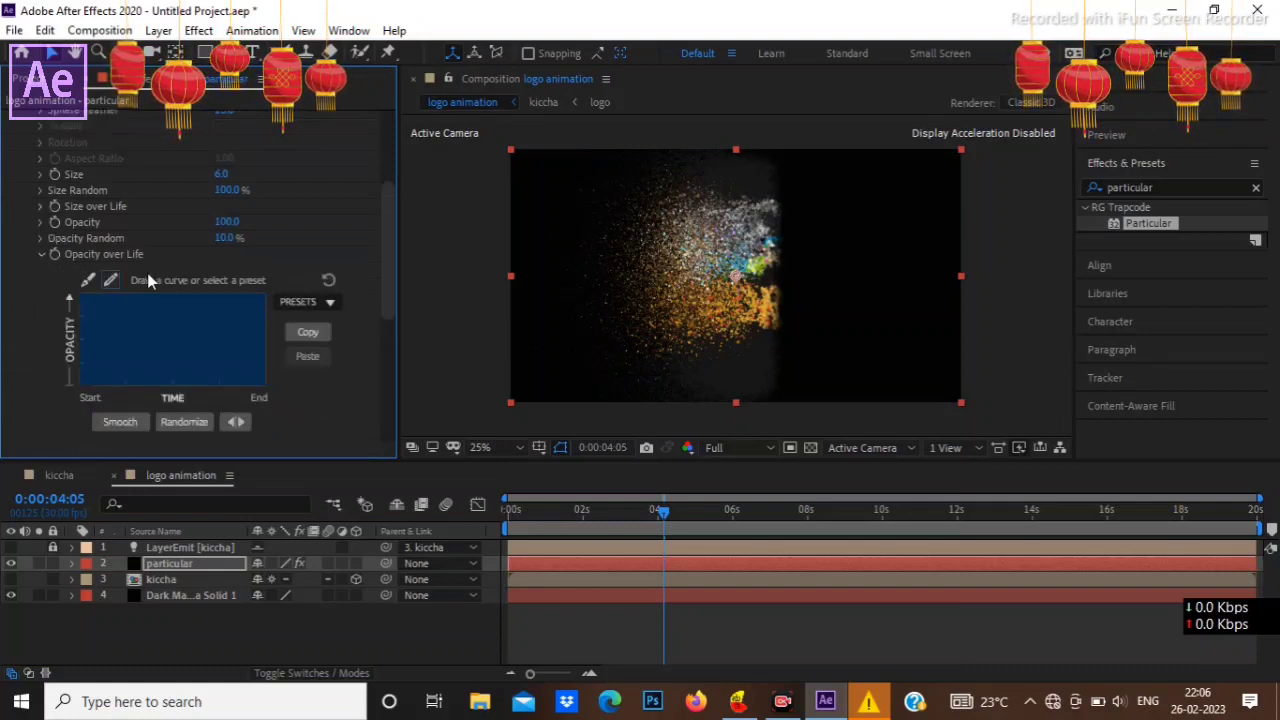
click(318, 303)
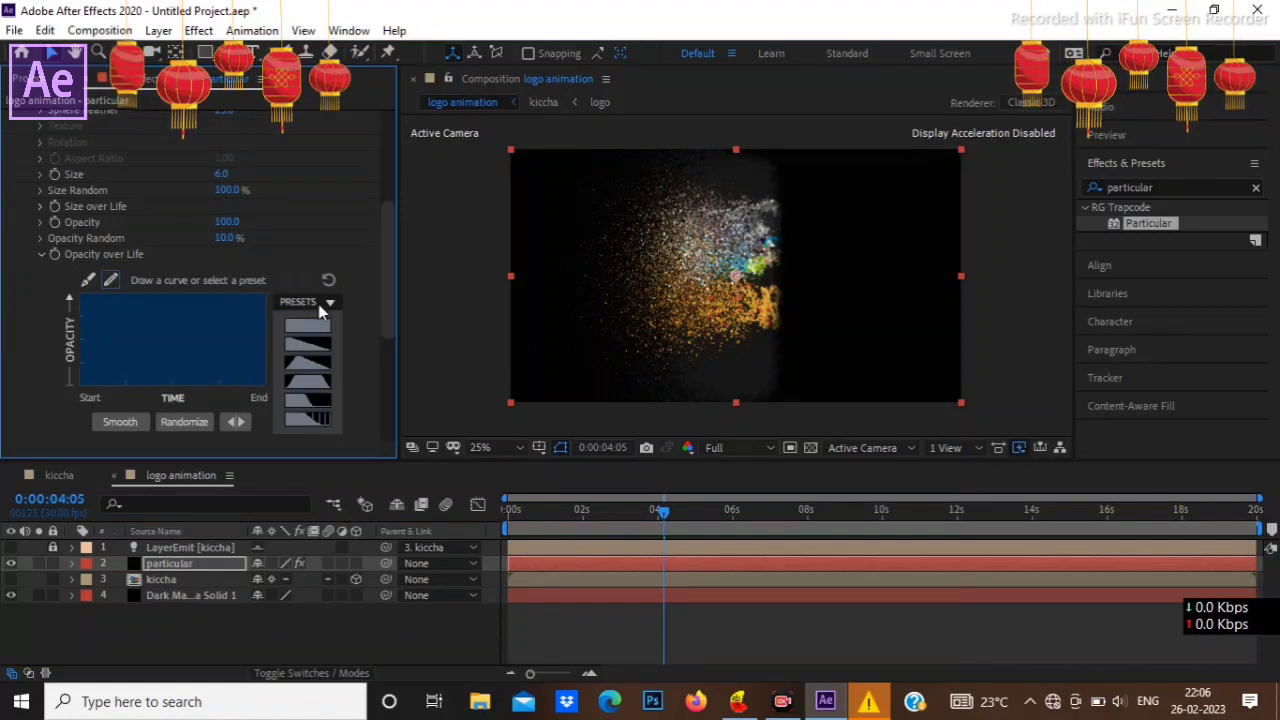
click(310, 420)
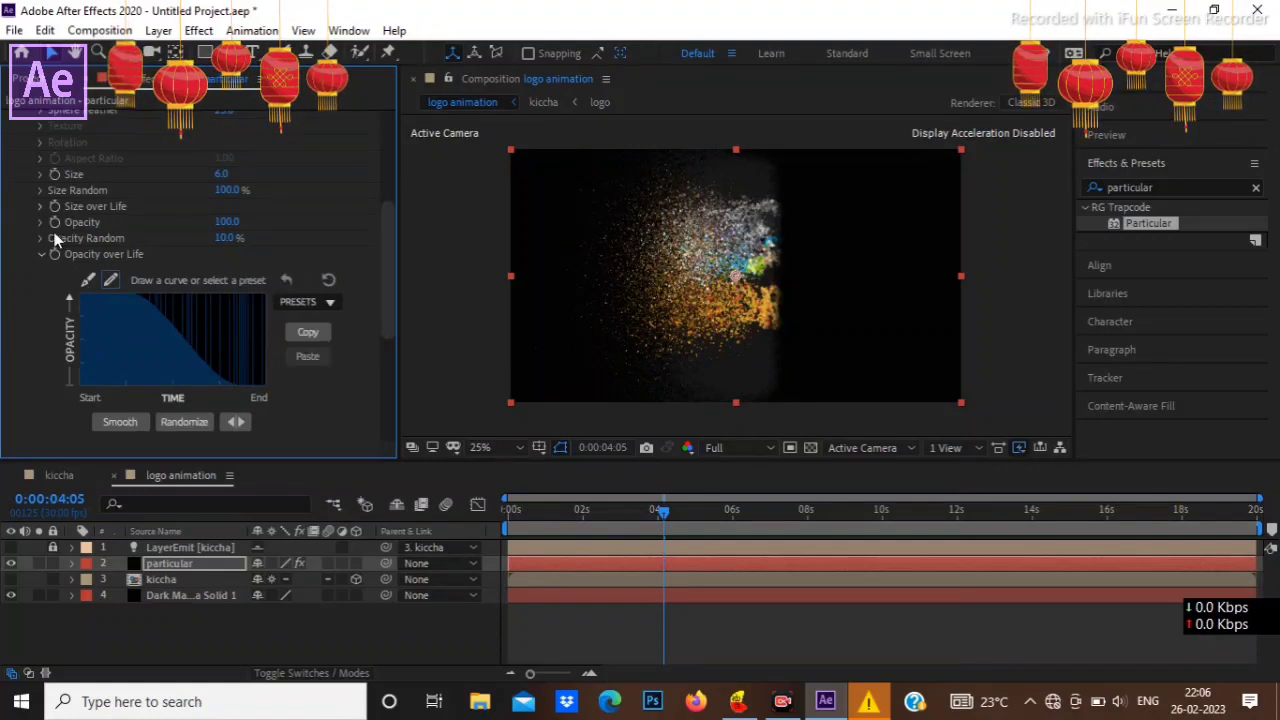
click(37, 257)
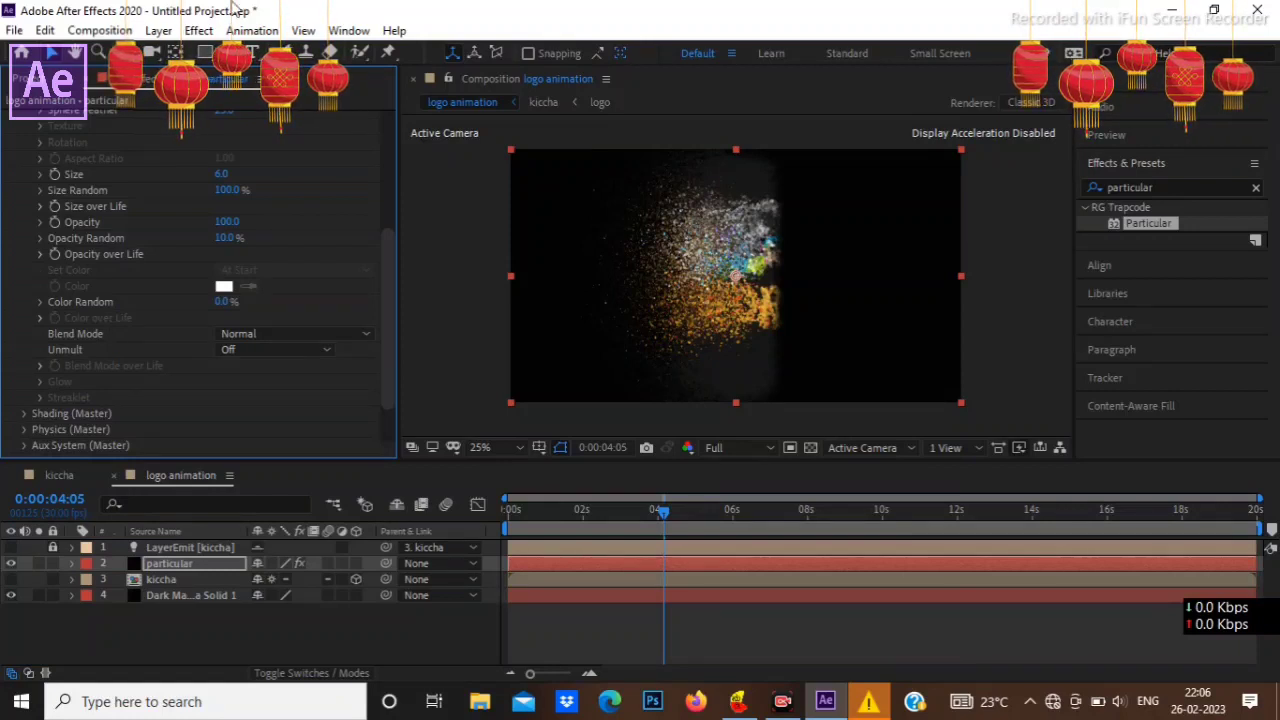
Step: Collapse the master particle settings and turn on Shadowlet for Main and Shadowlet for Aux in the master shading settings
scroll(159, 270, down, 1)
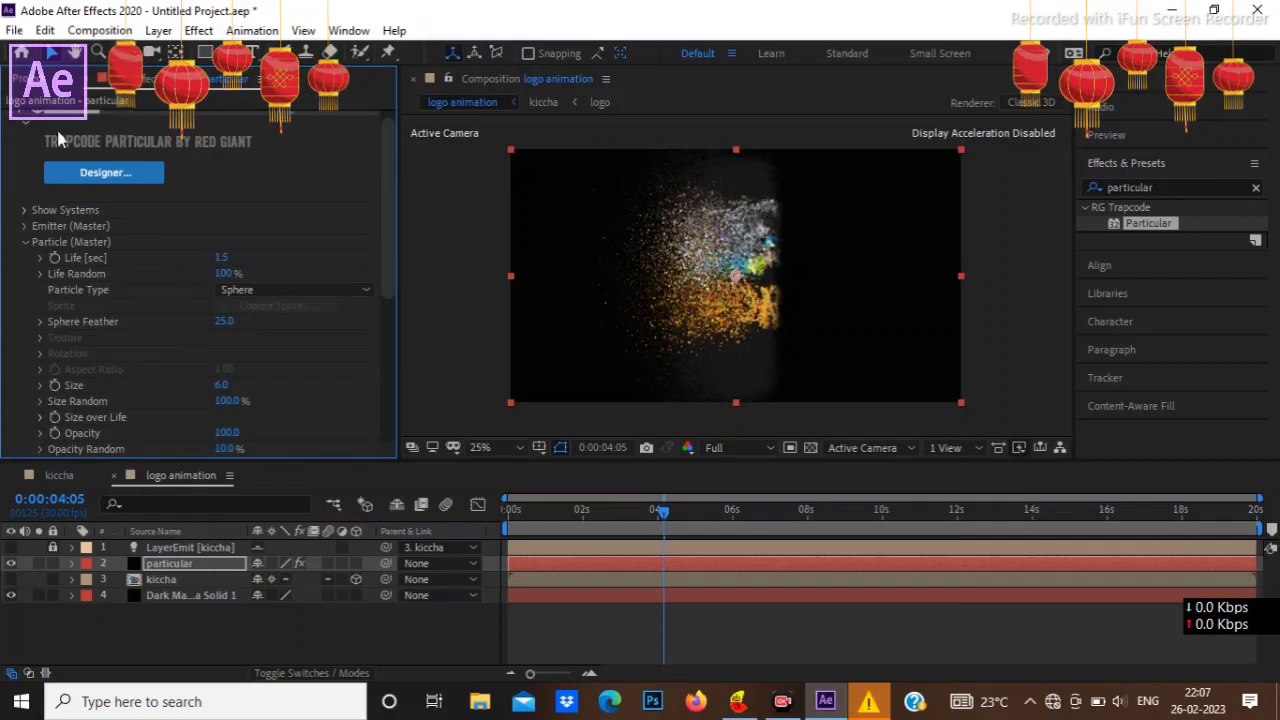
scroll(137, 374, down, 6)
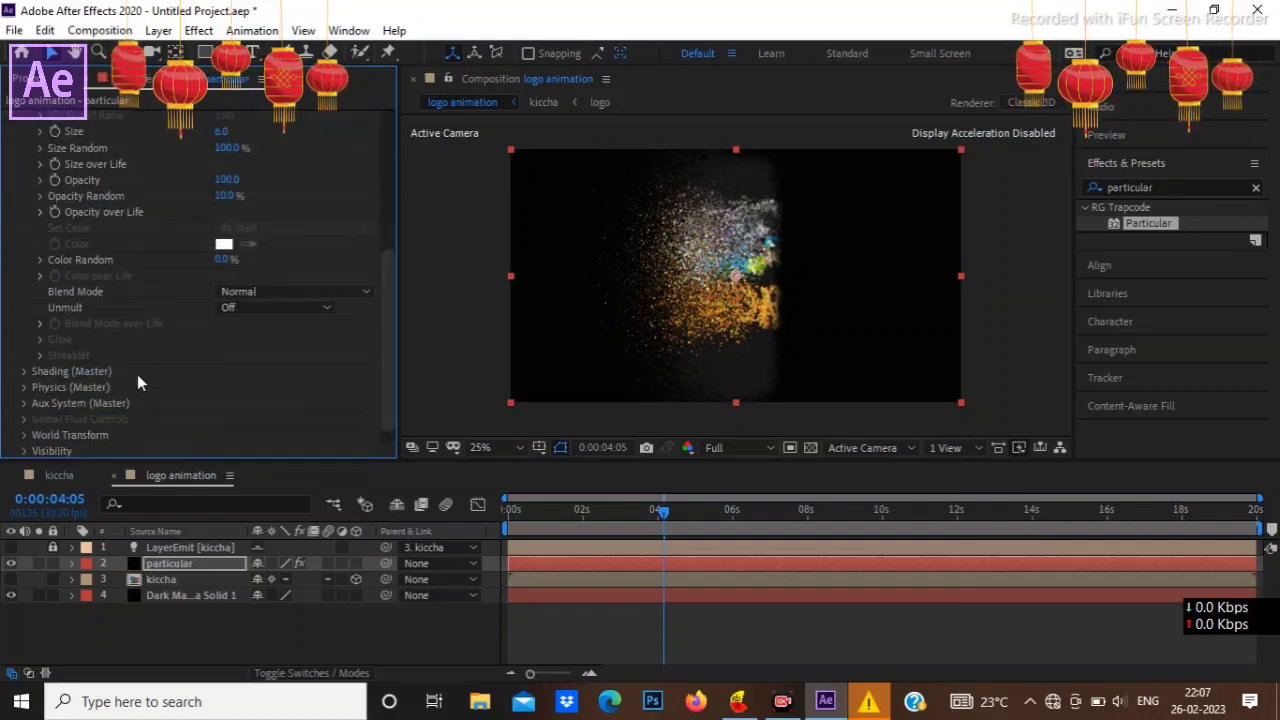
scroll(137, 374, up, 6)
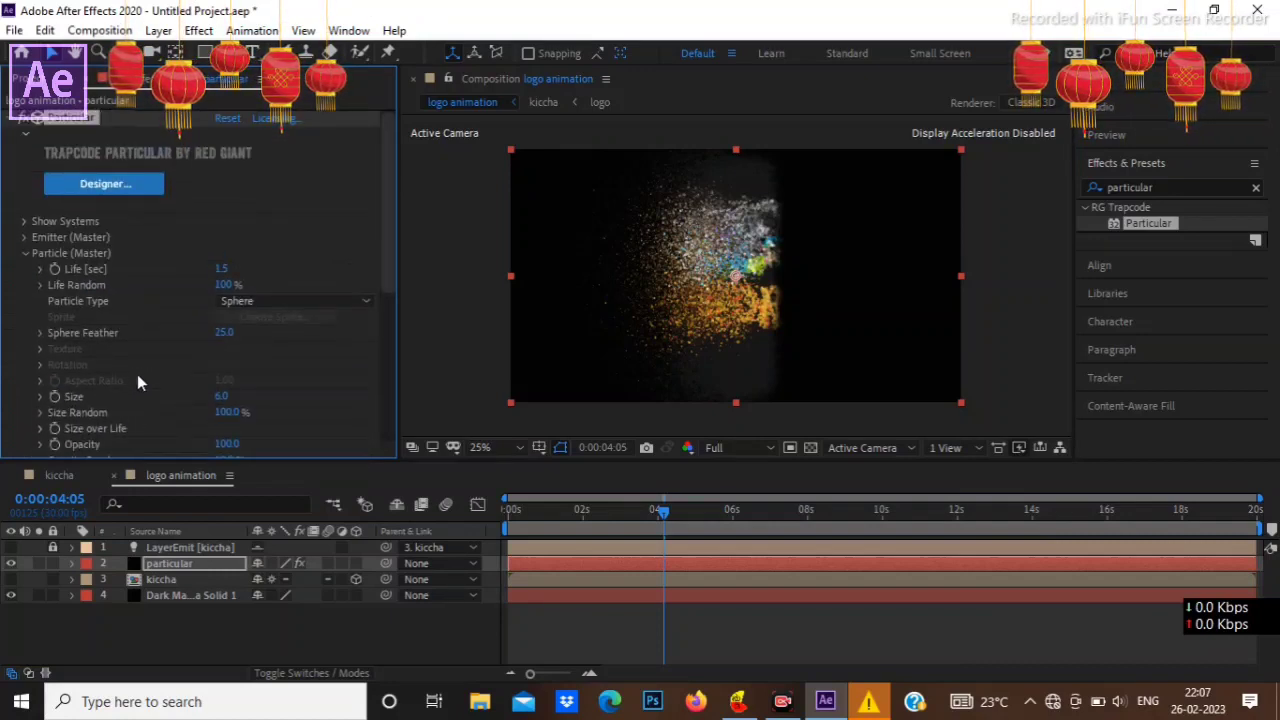
click(24, 253)
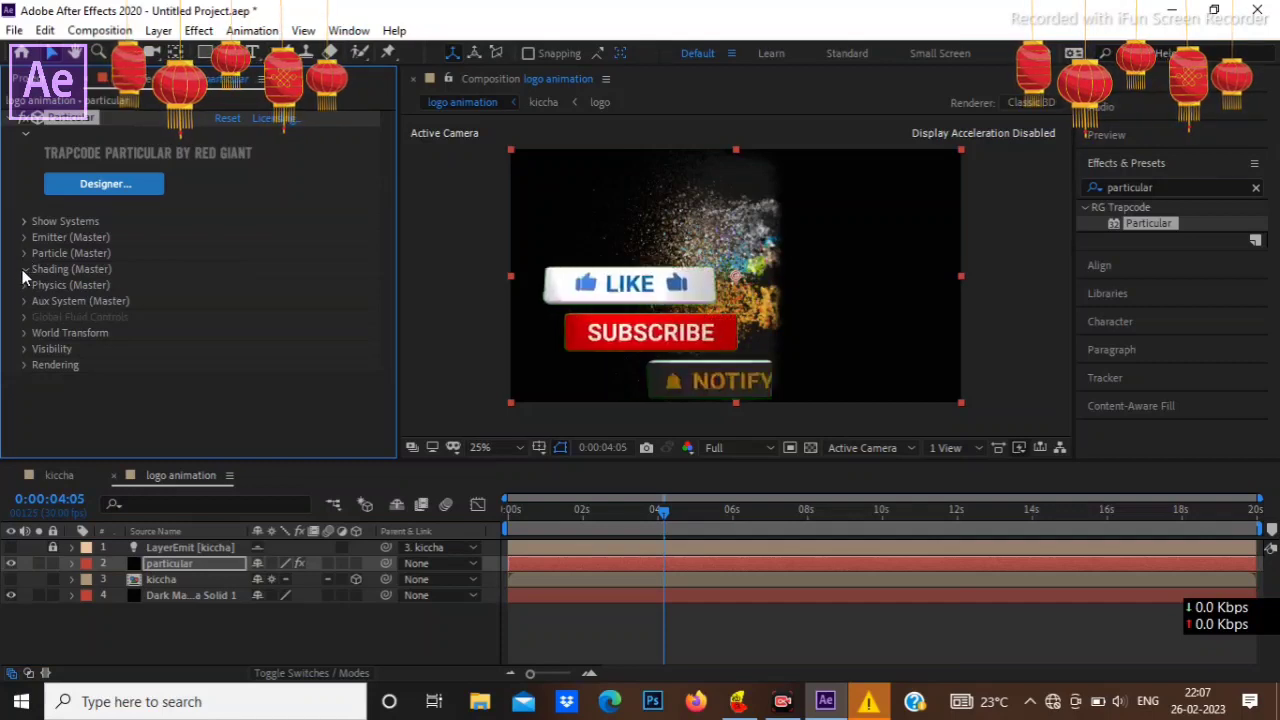
click(24, 269)
scroll(172, 327, down, 2)
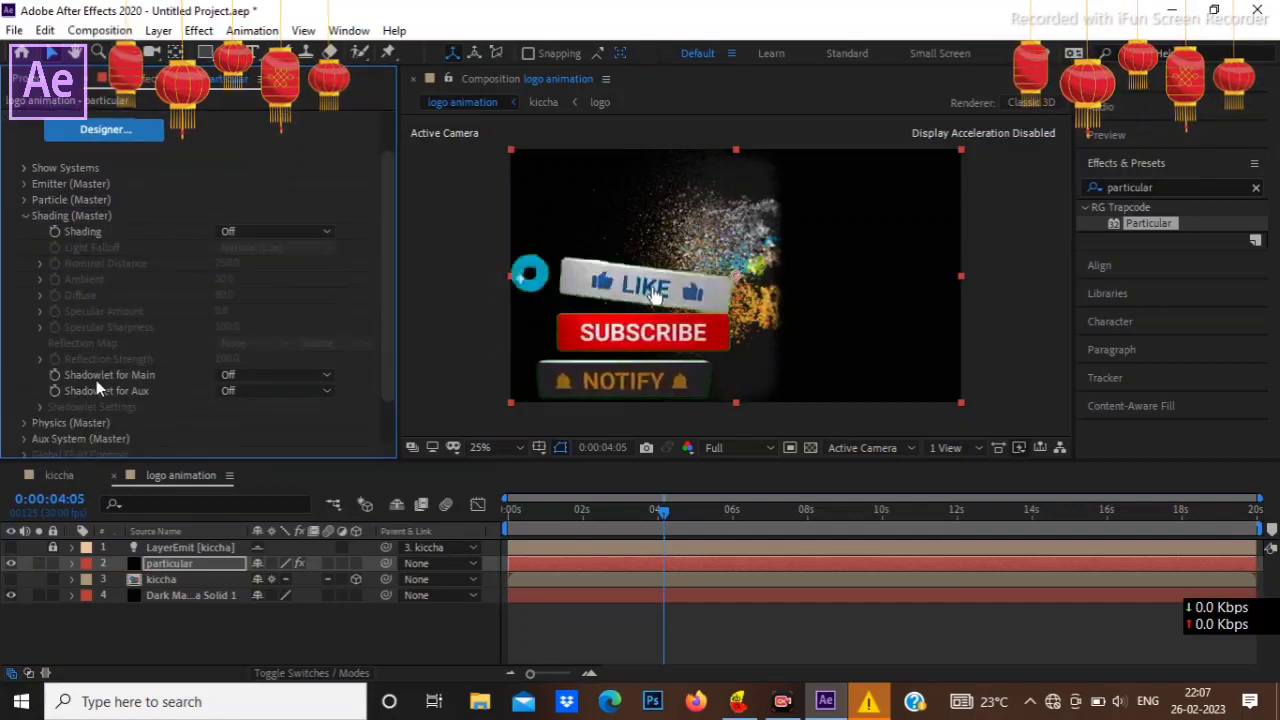
click(236, 375)
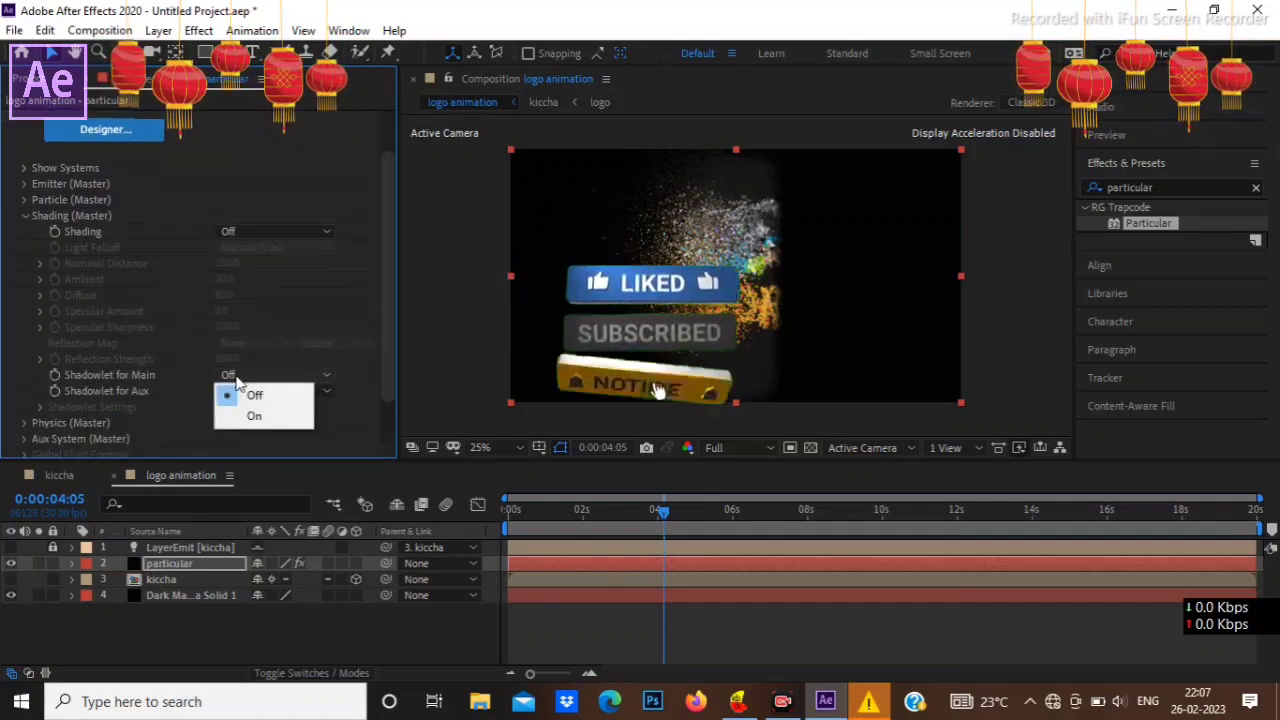
click(252, 416)
click(241, 391)
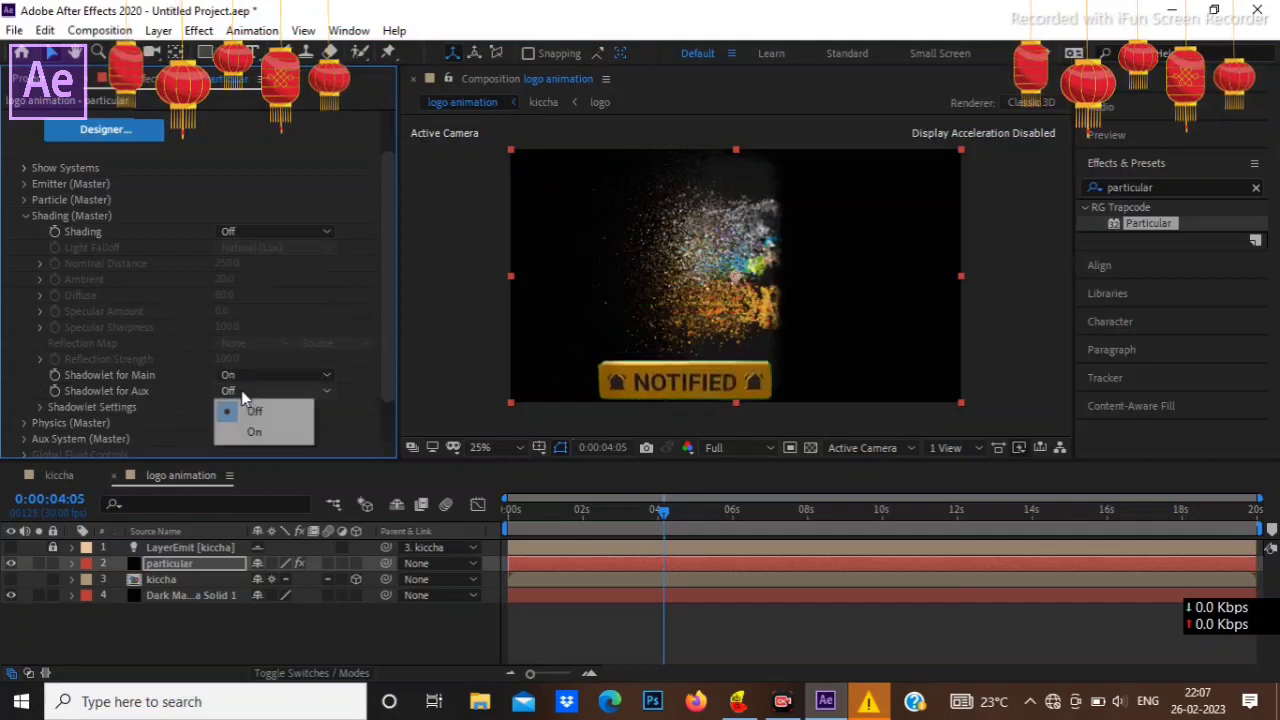
click(252, 431)
Step: Set the shadowlet Opacity to 2 and its Adjust Size to 120 in the Shadowlet Settings
scroll(193, 393, down, 2)
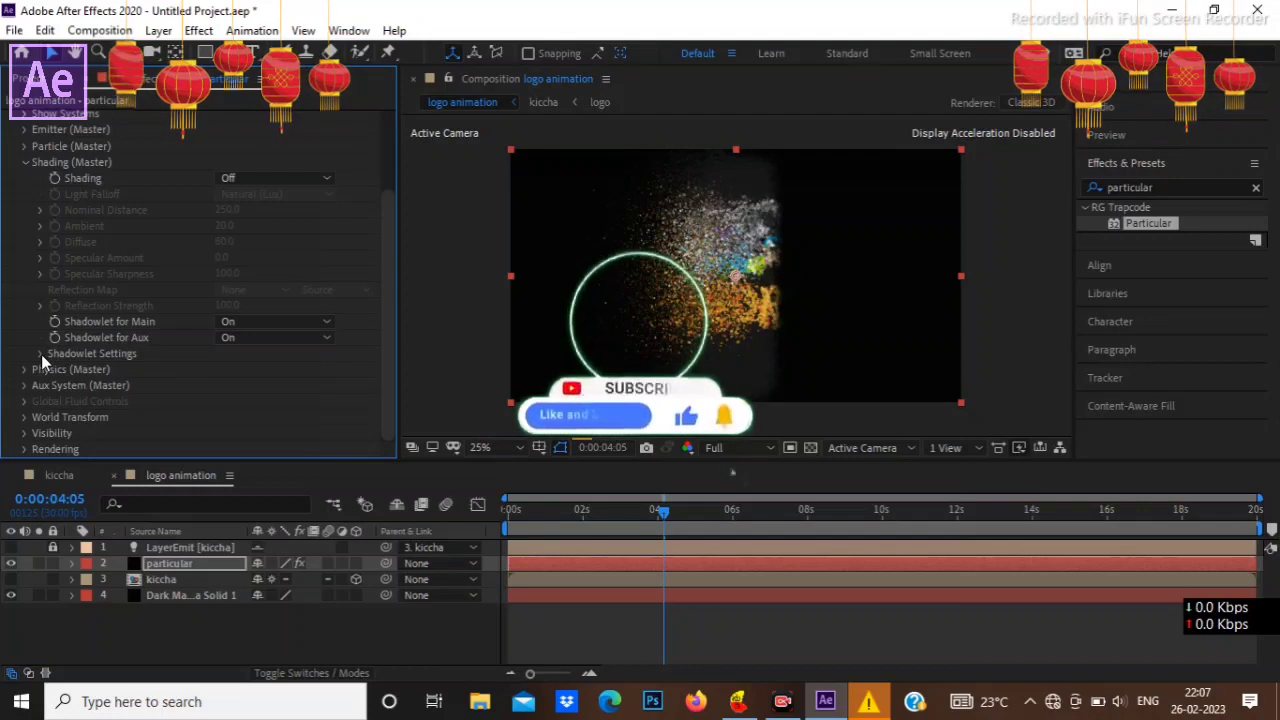
click(41, 354)
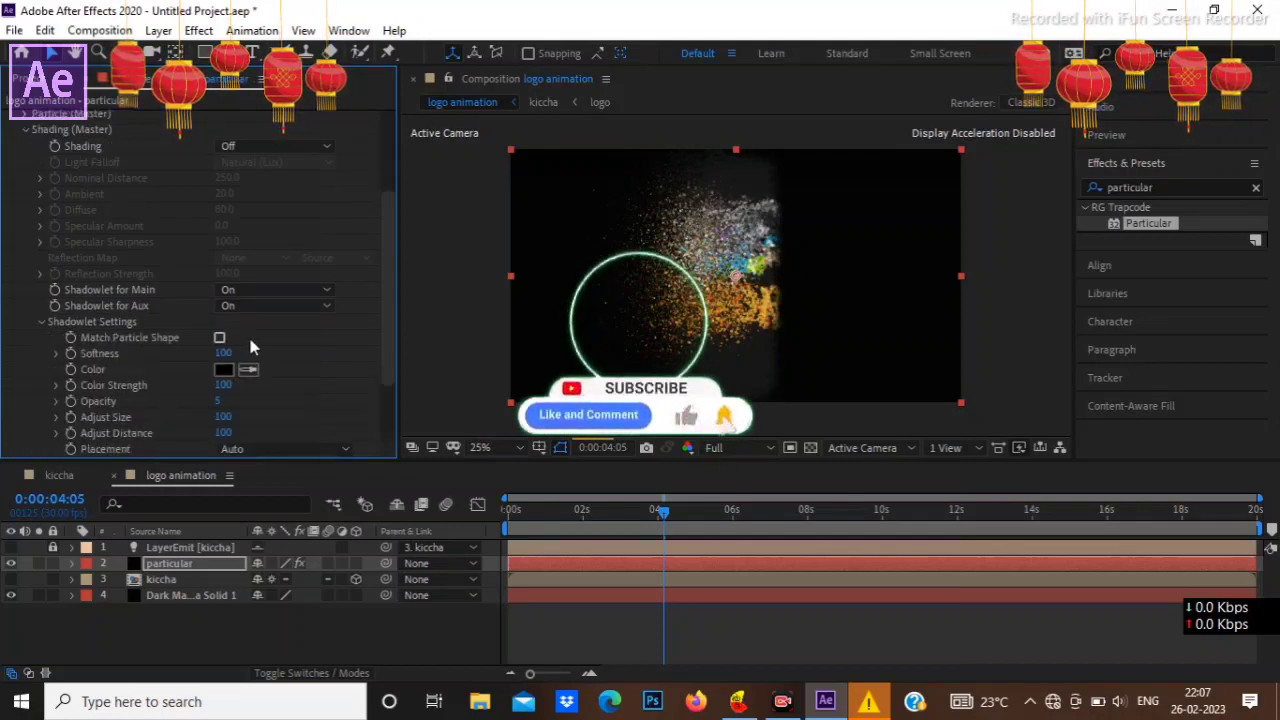
scroll(250, 347, down, 2)
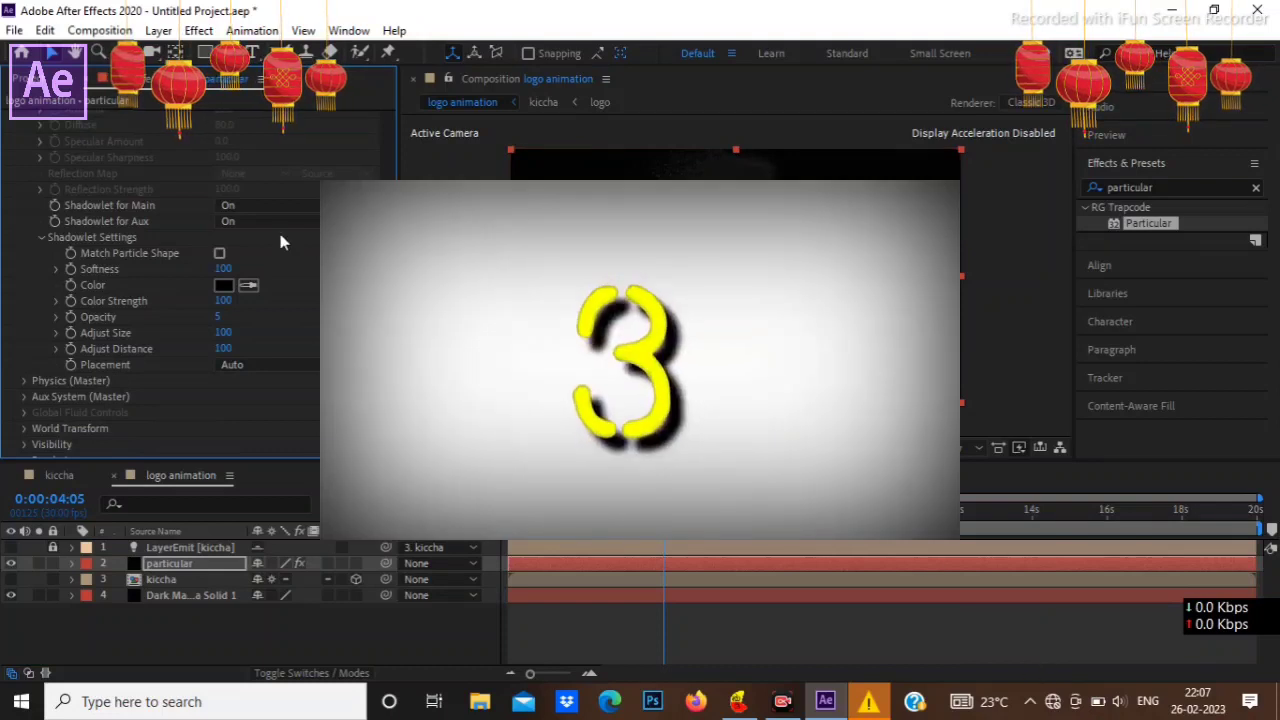
click(217, 318)
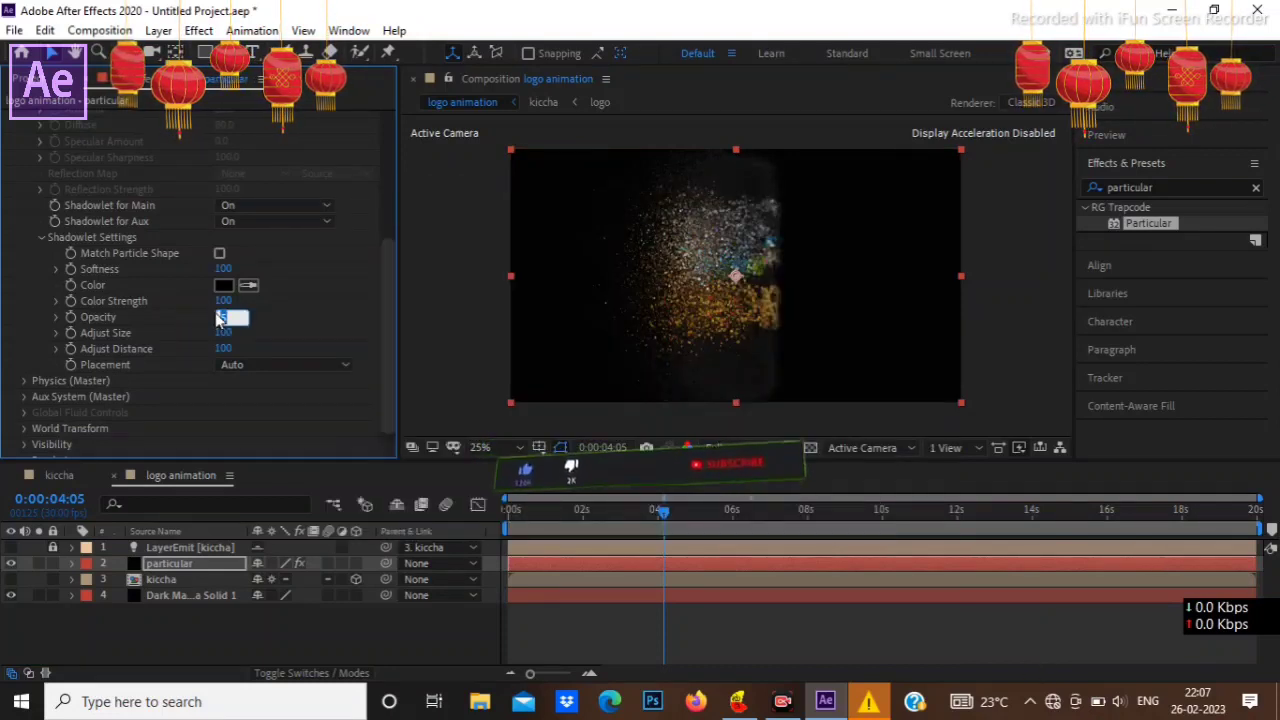
text(2)
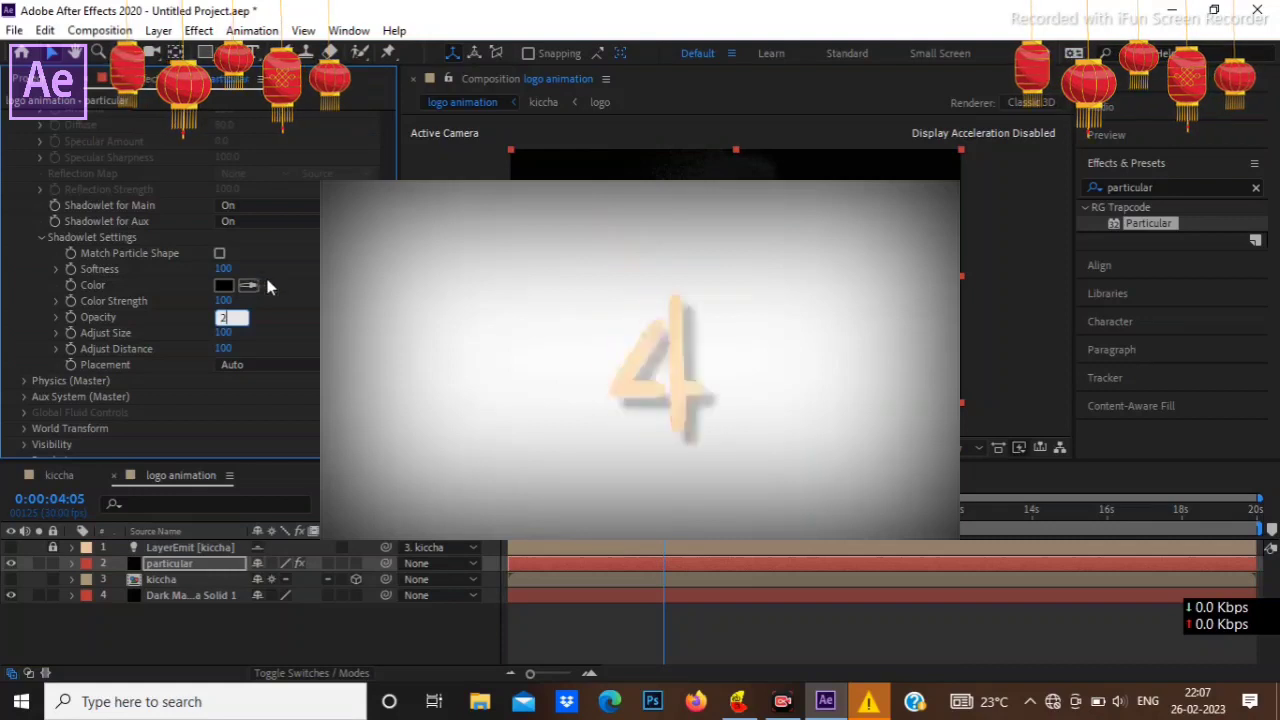
key(Return)
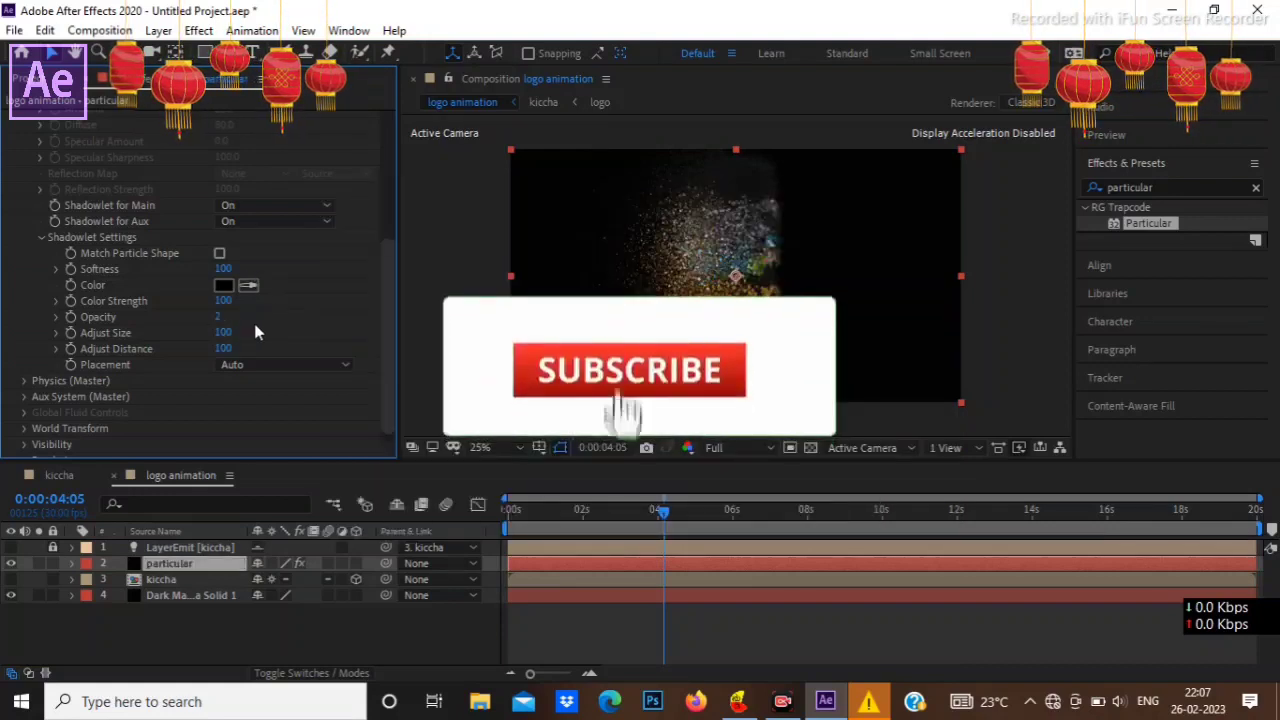
click(226, 331)
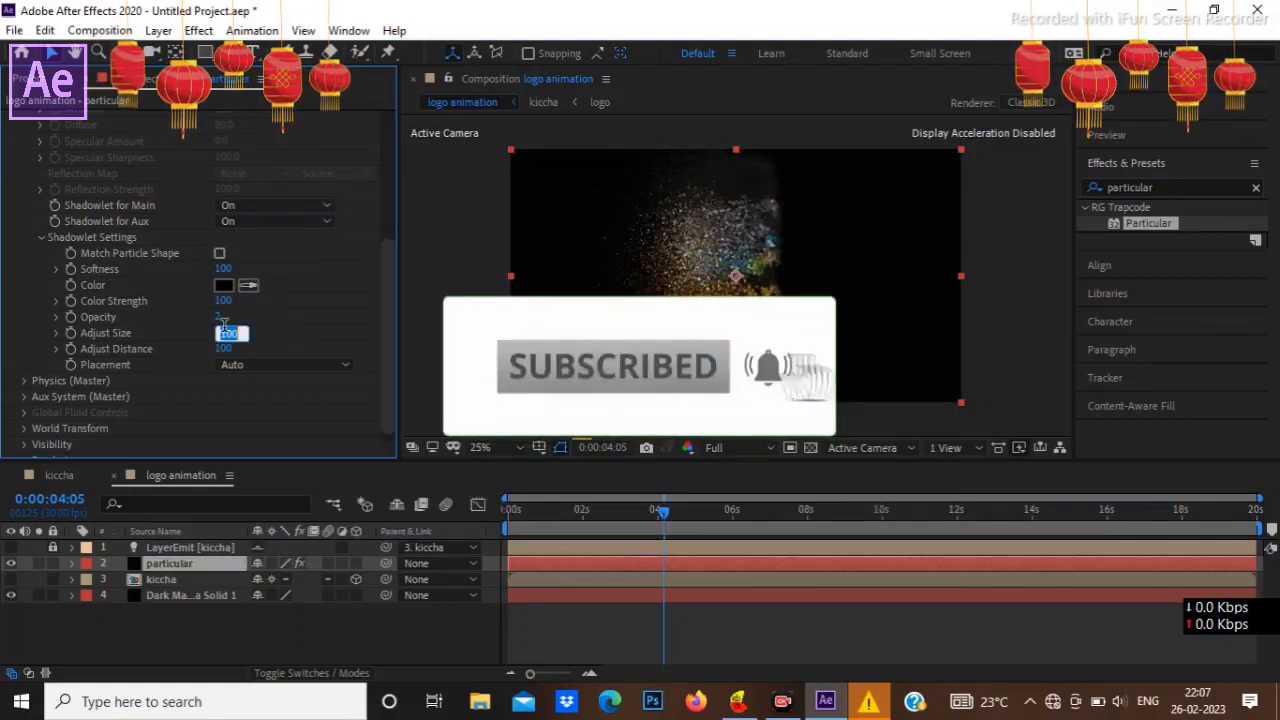
text(120)
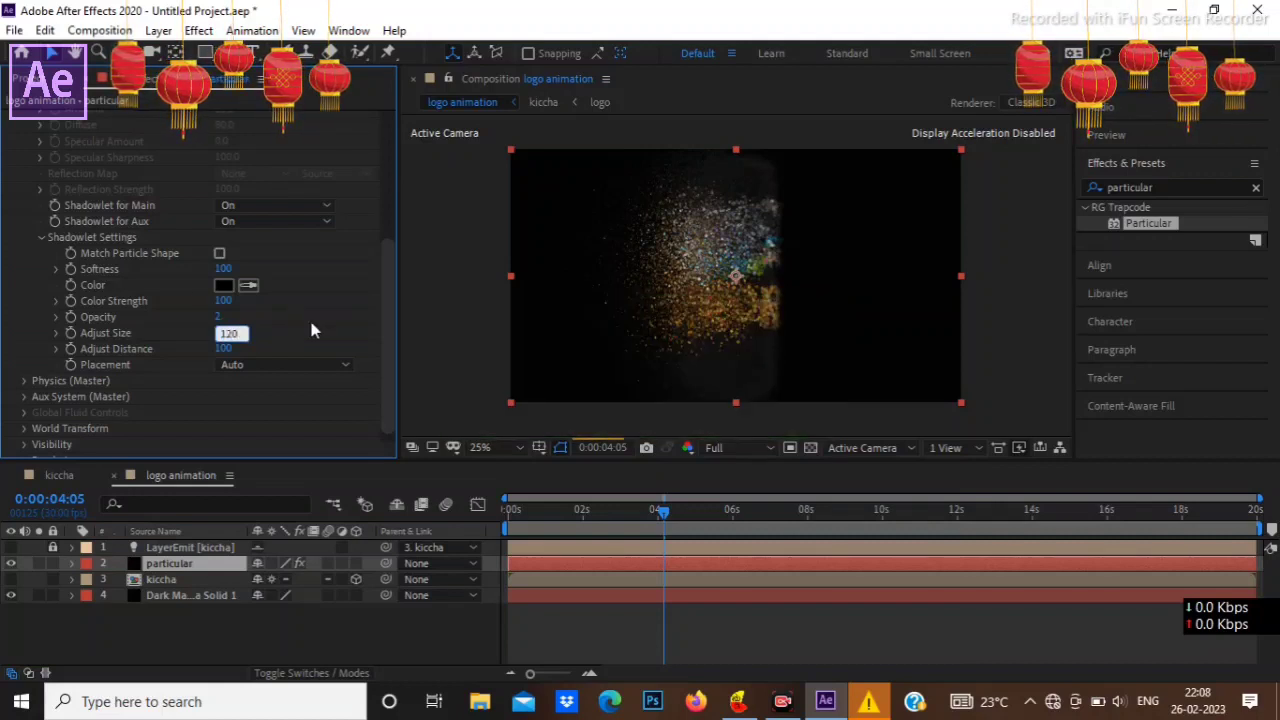
key(Return)
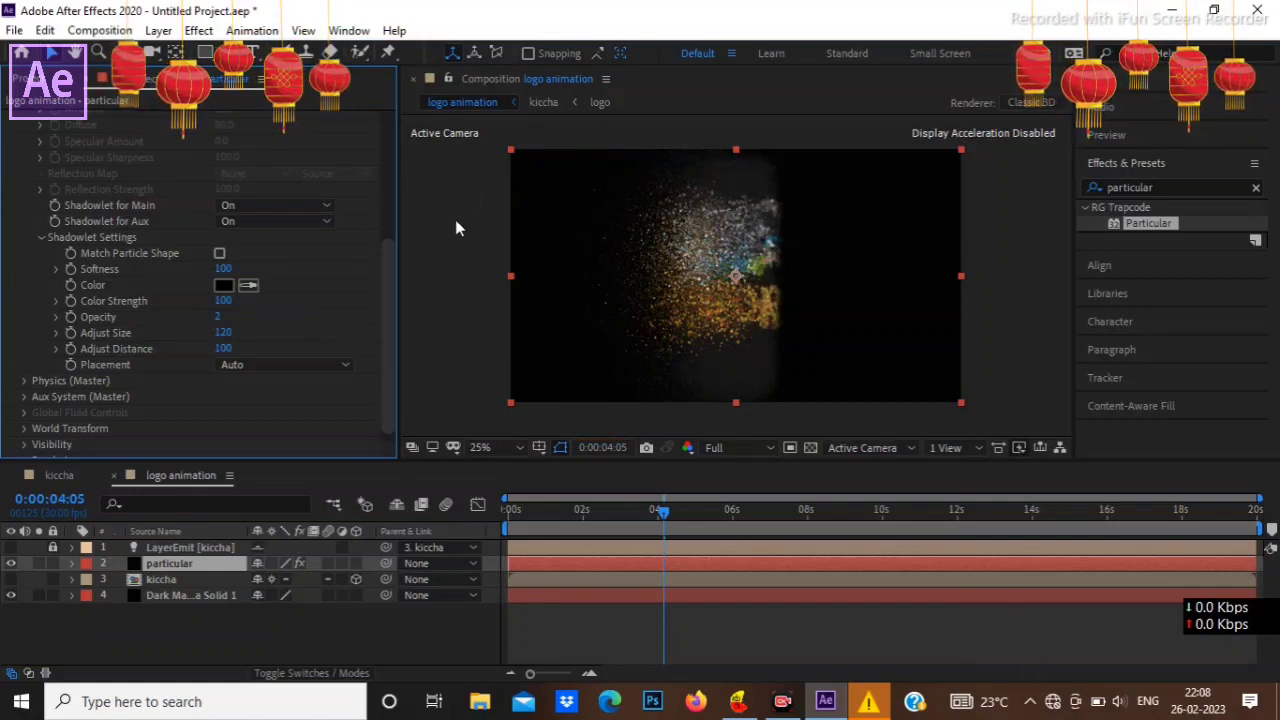
Step: Collapse the master shading settings and set the master physics Gravity to -100
scroll(217, 254, up, 5)
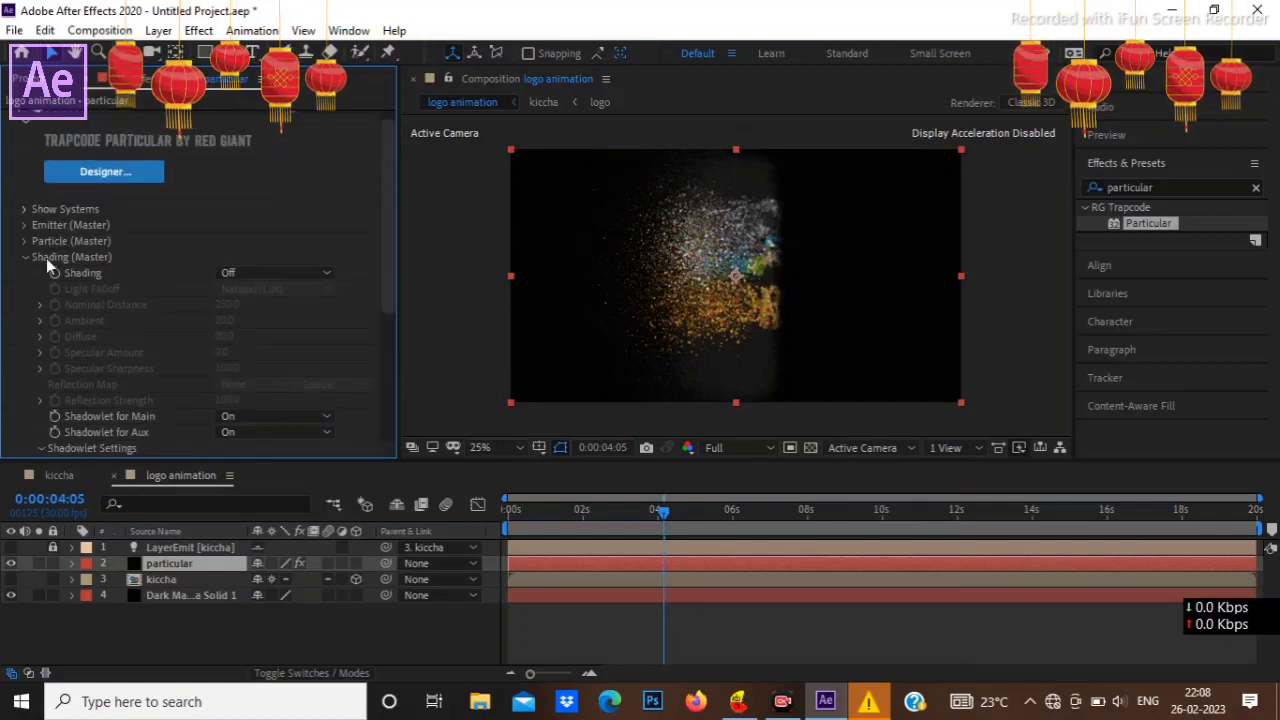
click(25, 259)
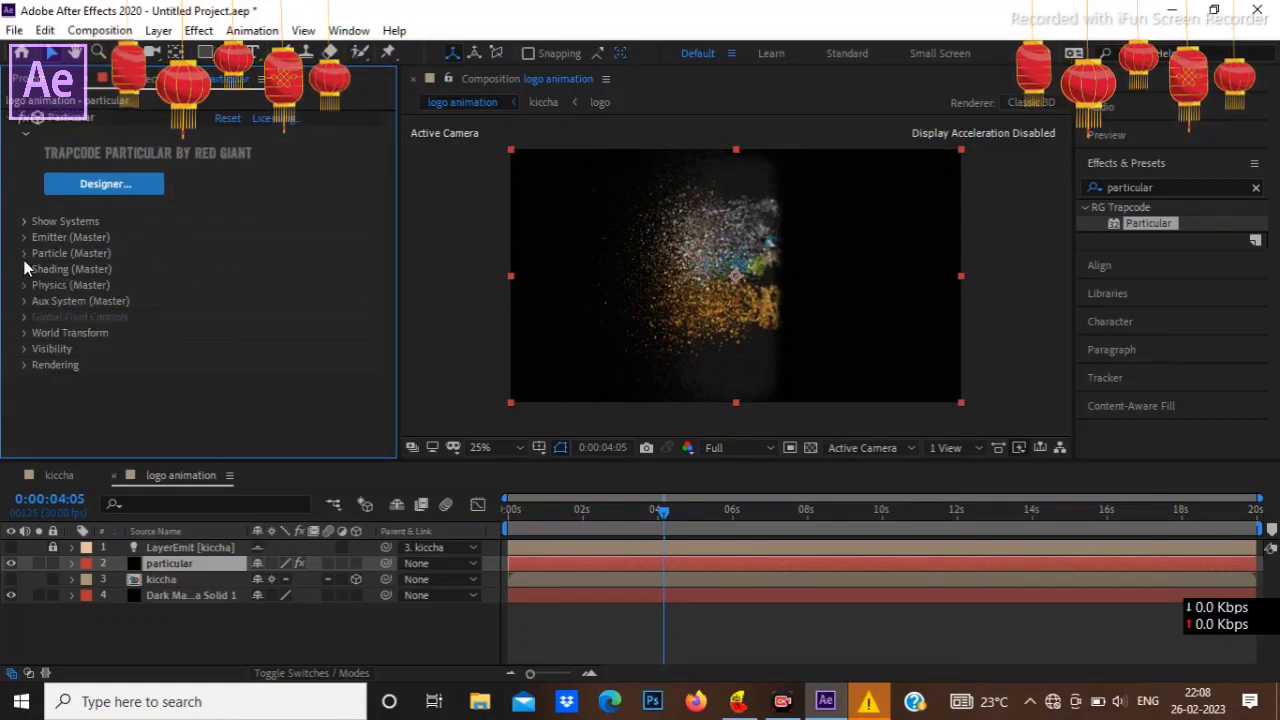
click(25, 287)
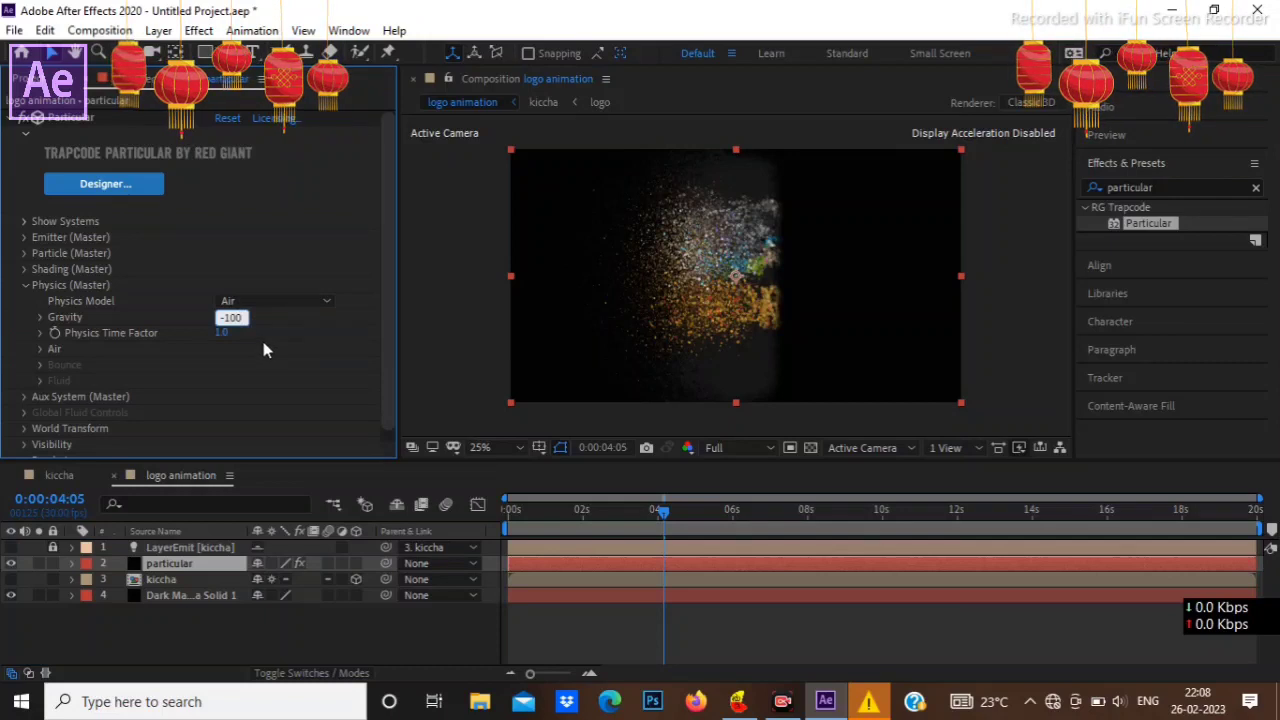
key(Return)
key(Return)
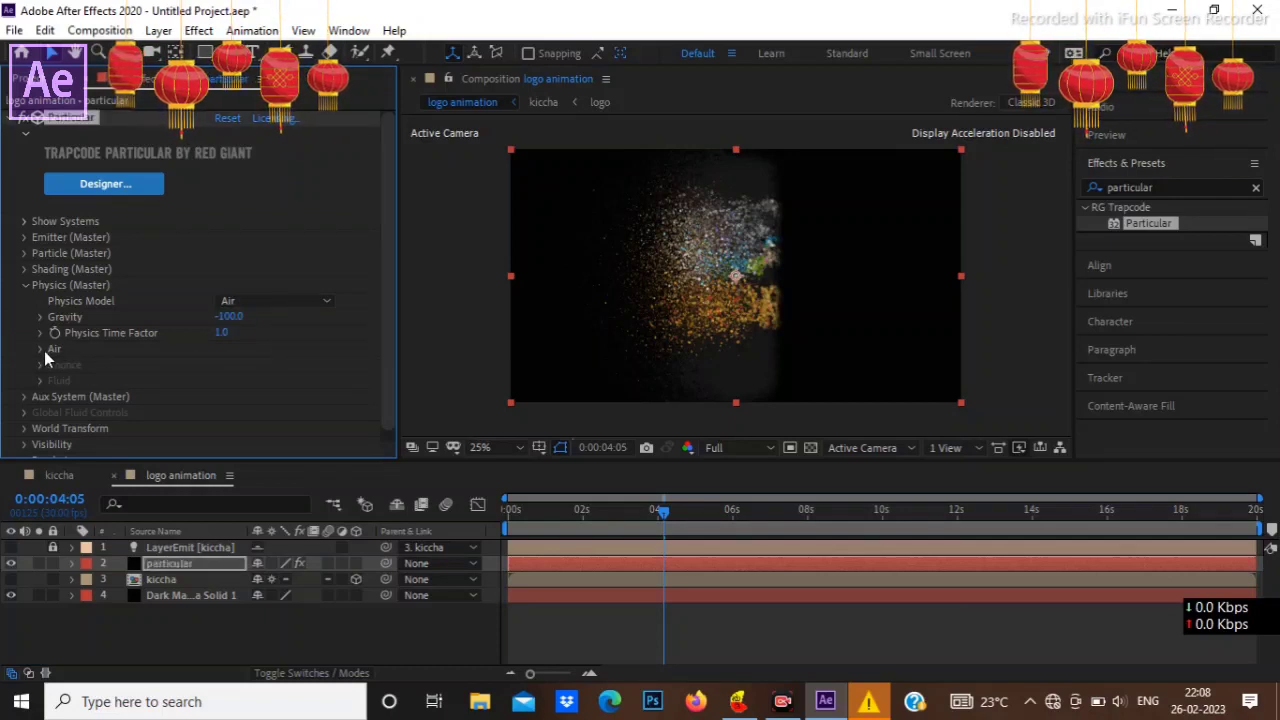
Step: Set the Air Resistance to 1 in the Air settings of the master physics
click(40, 349)
scroll(44, 351, down, 2)
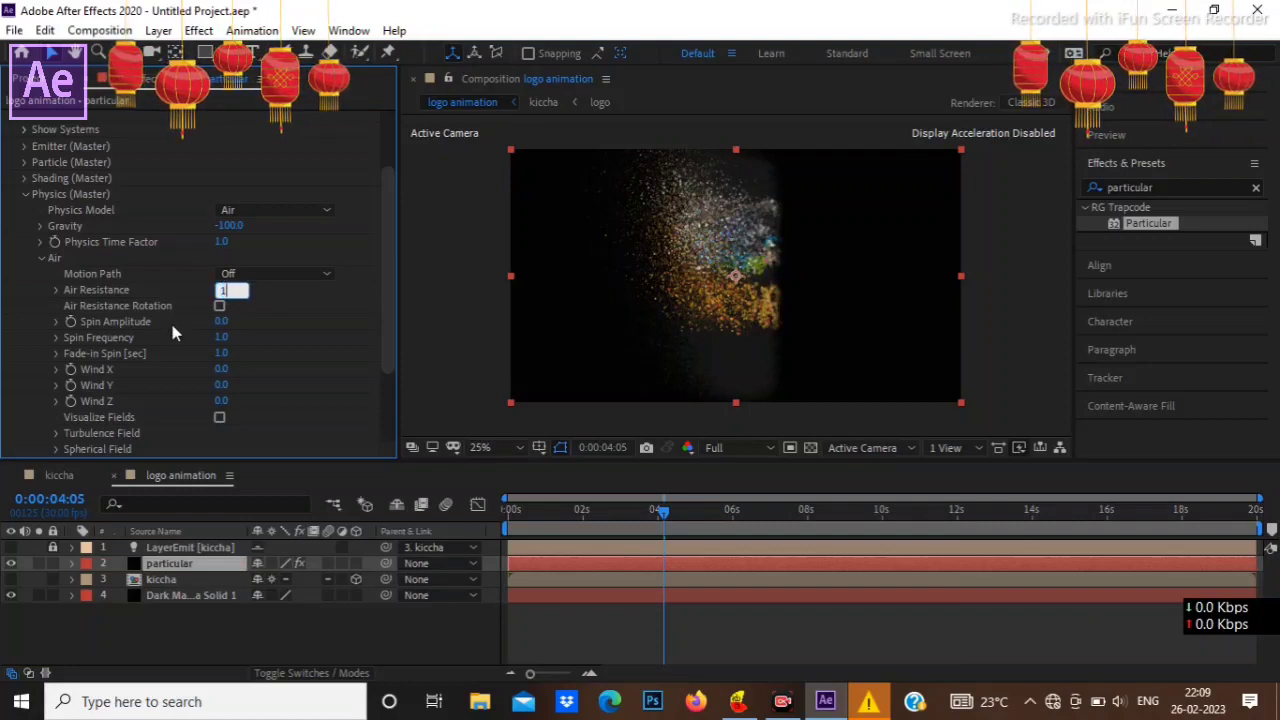
key(Return)
key(Return)
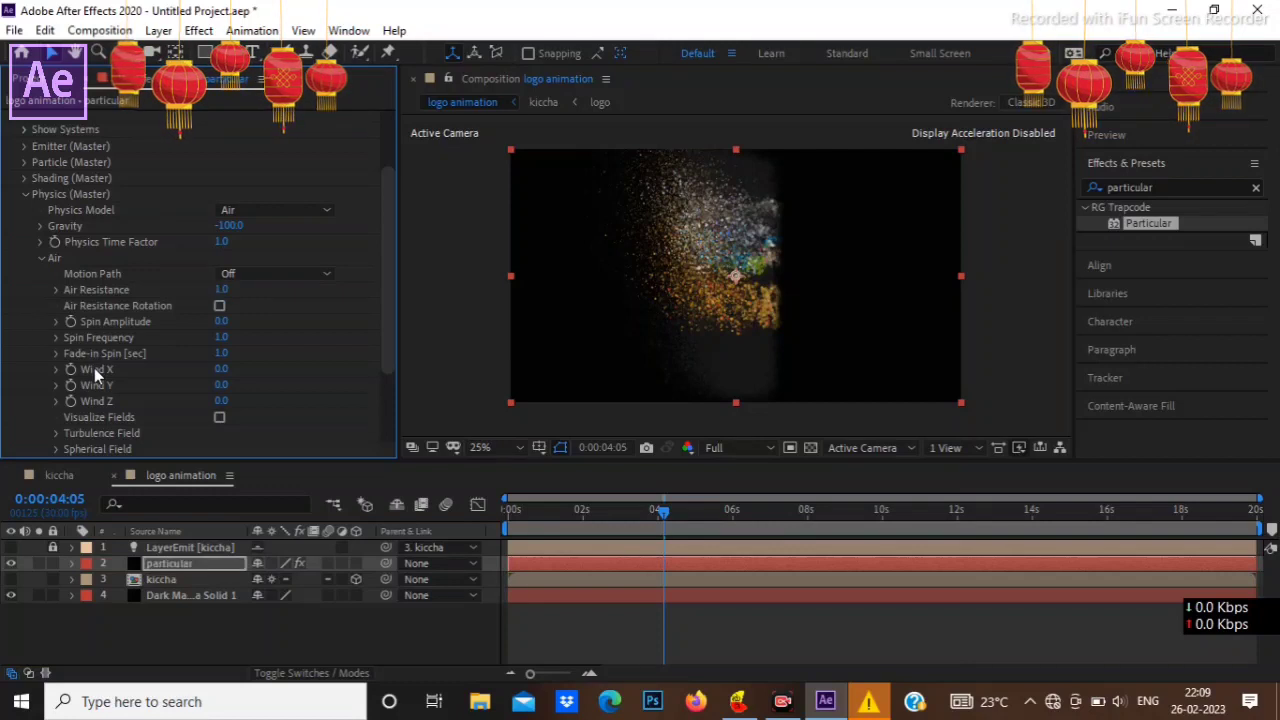
Step: Set Wind X to 100 and Wind Y to -50 in the Air settings of the master physics
click(220, 369)
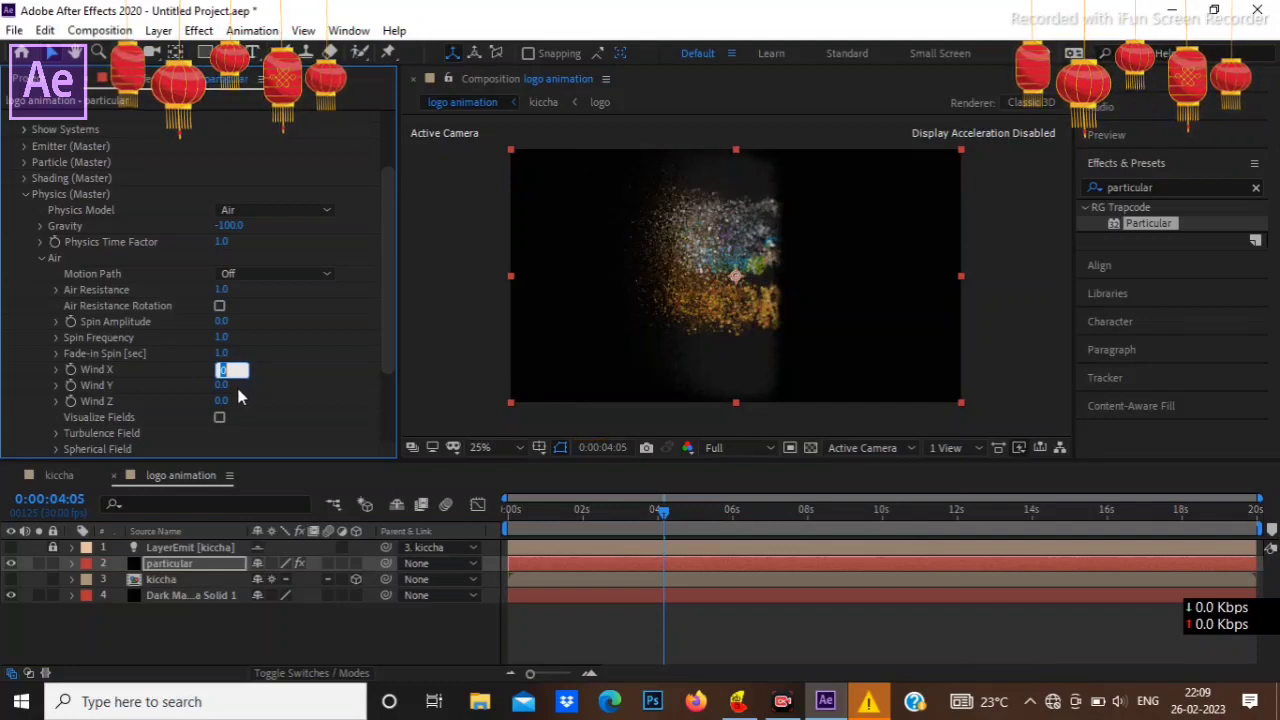
text(100)
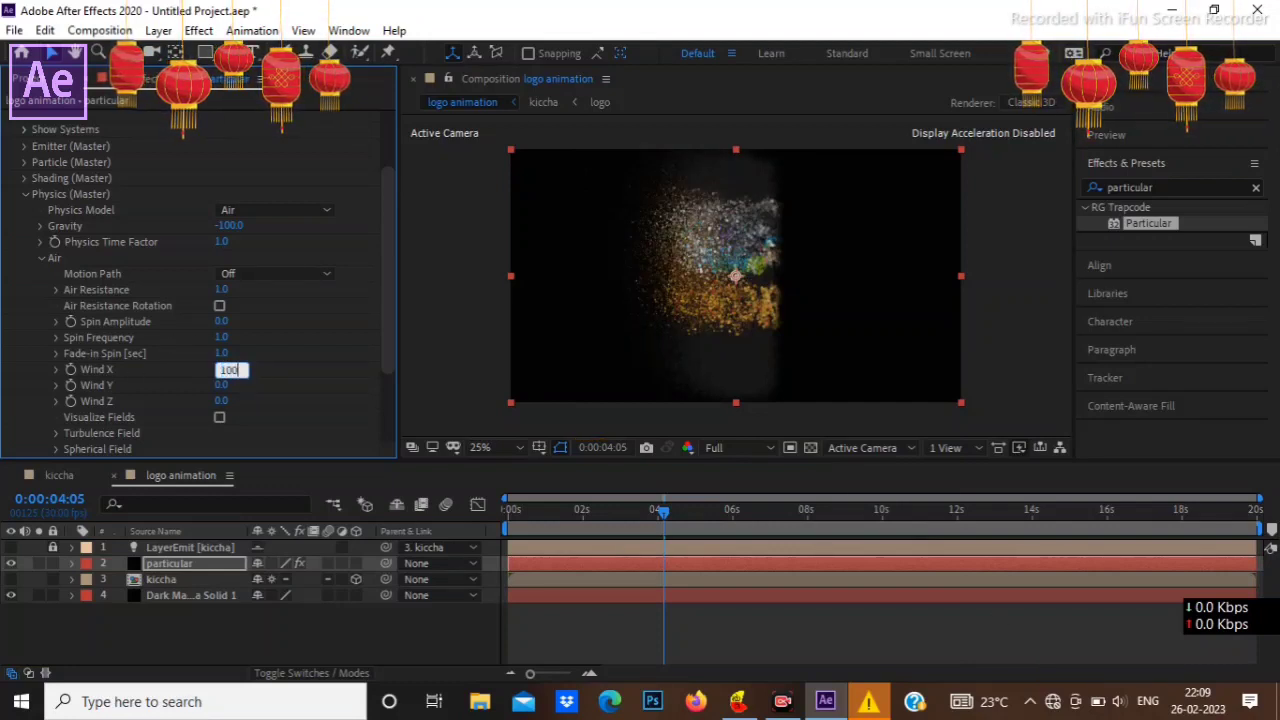
click(225, 385)
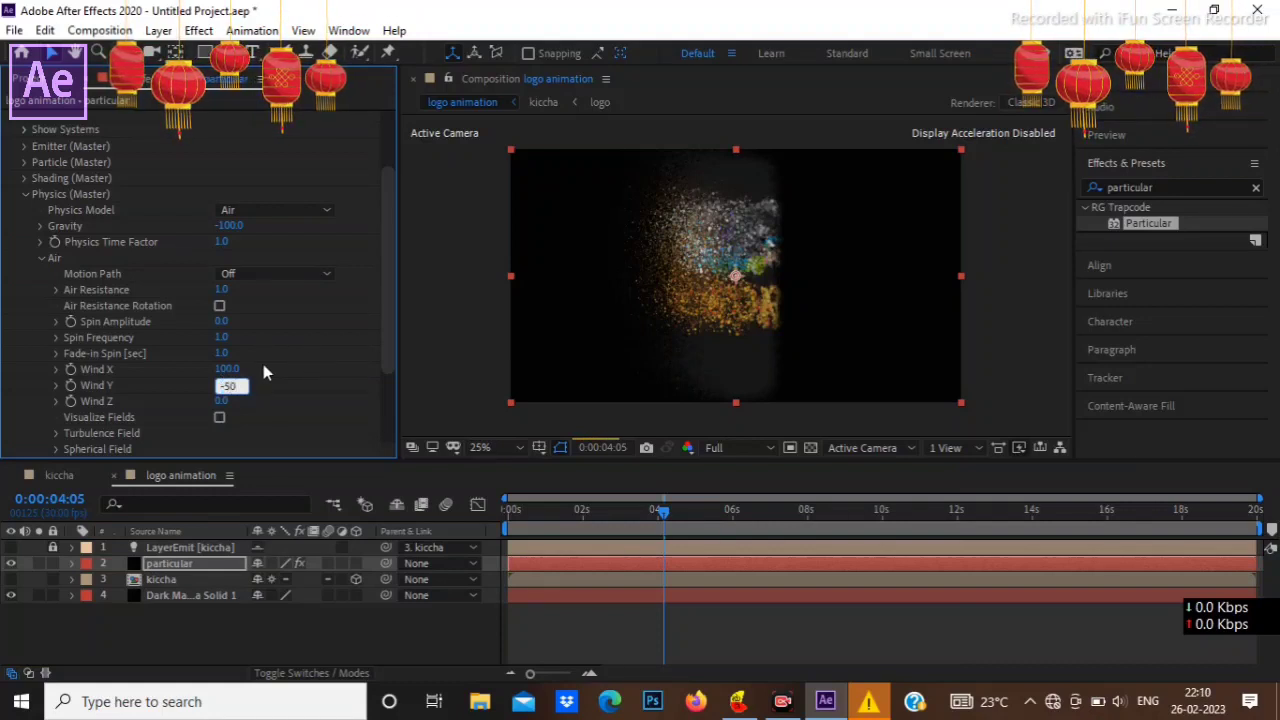
key(Return)
Step: Set the Turbulence Field's Affect Position to 150 and its Fade-in Time to 0.3 seconds in the Air settings
scroll(95, 418, down, 1)
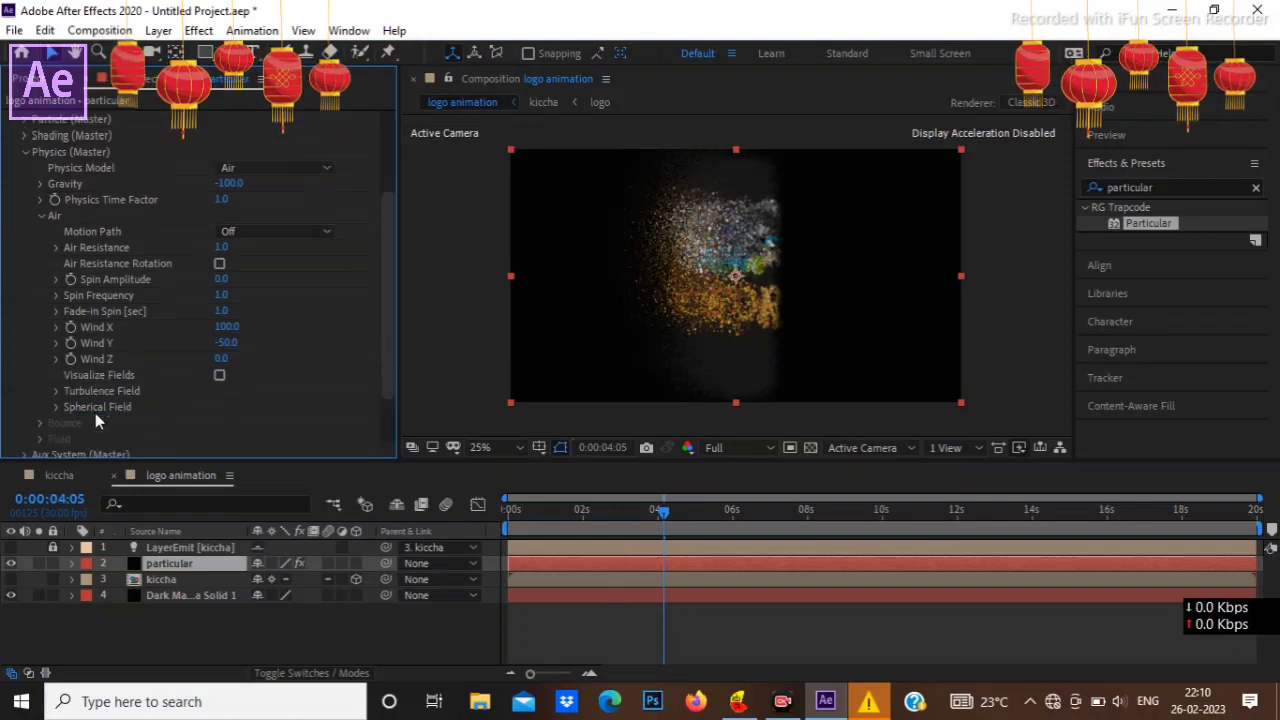
click(55, 390)
scroll(205, 374, down, 4)
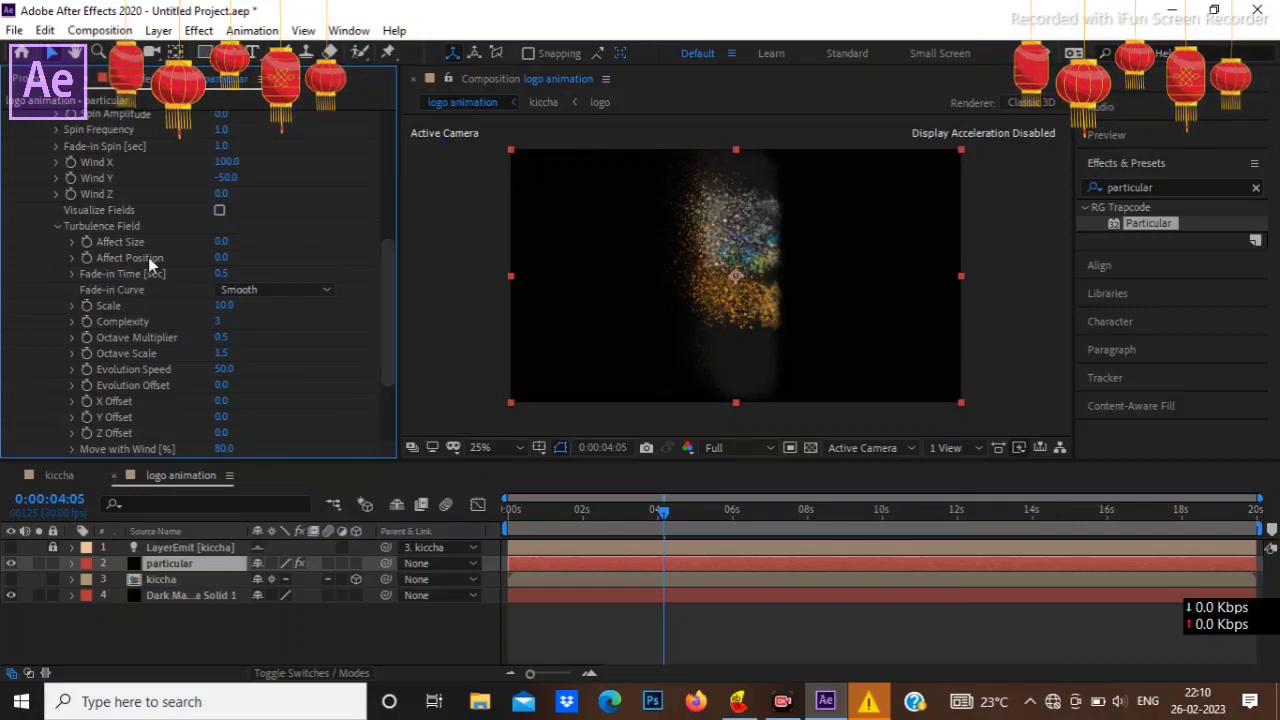
click(221, 255)
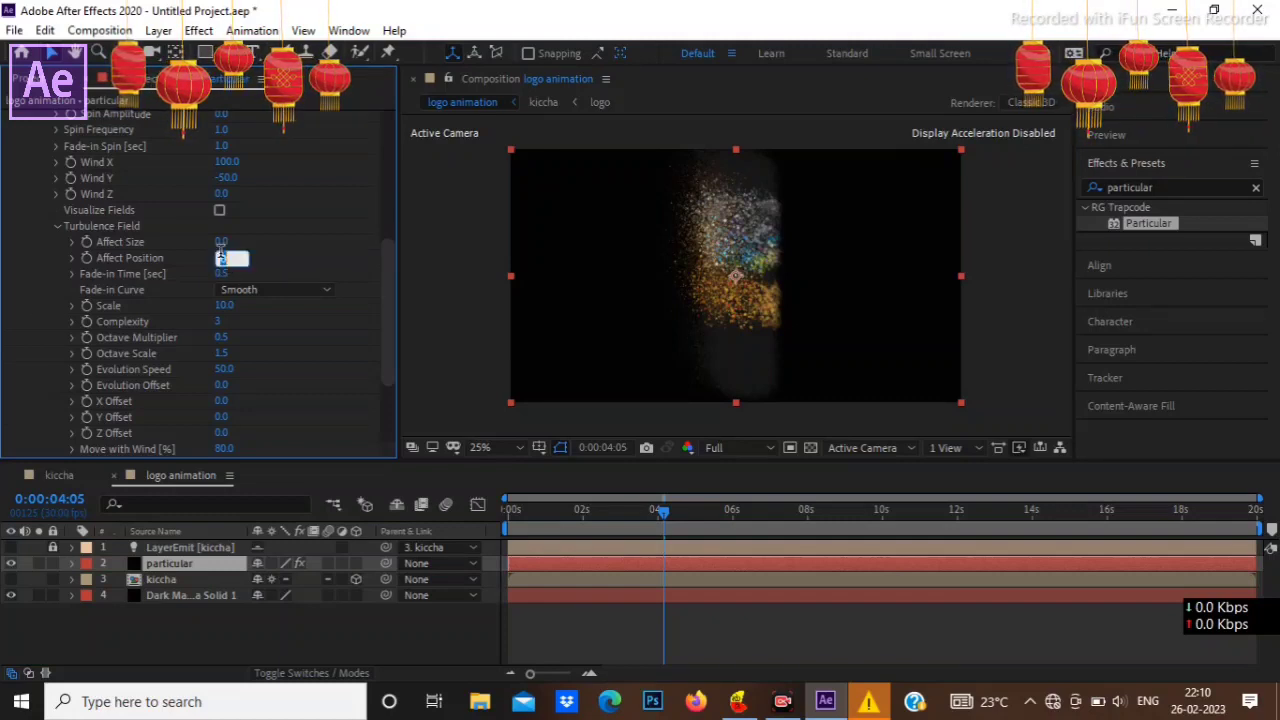
text(150)
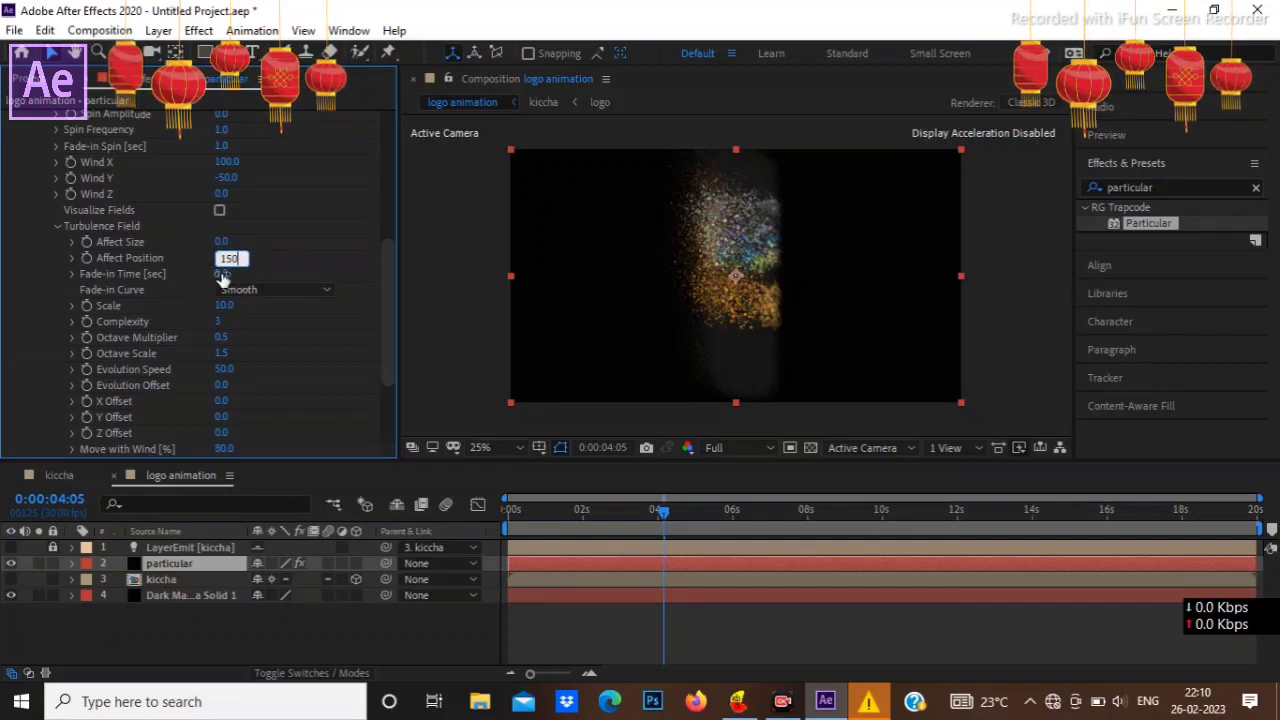
click(222, 275)
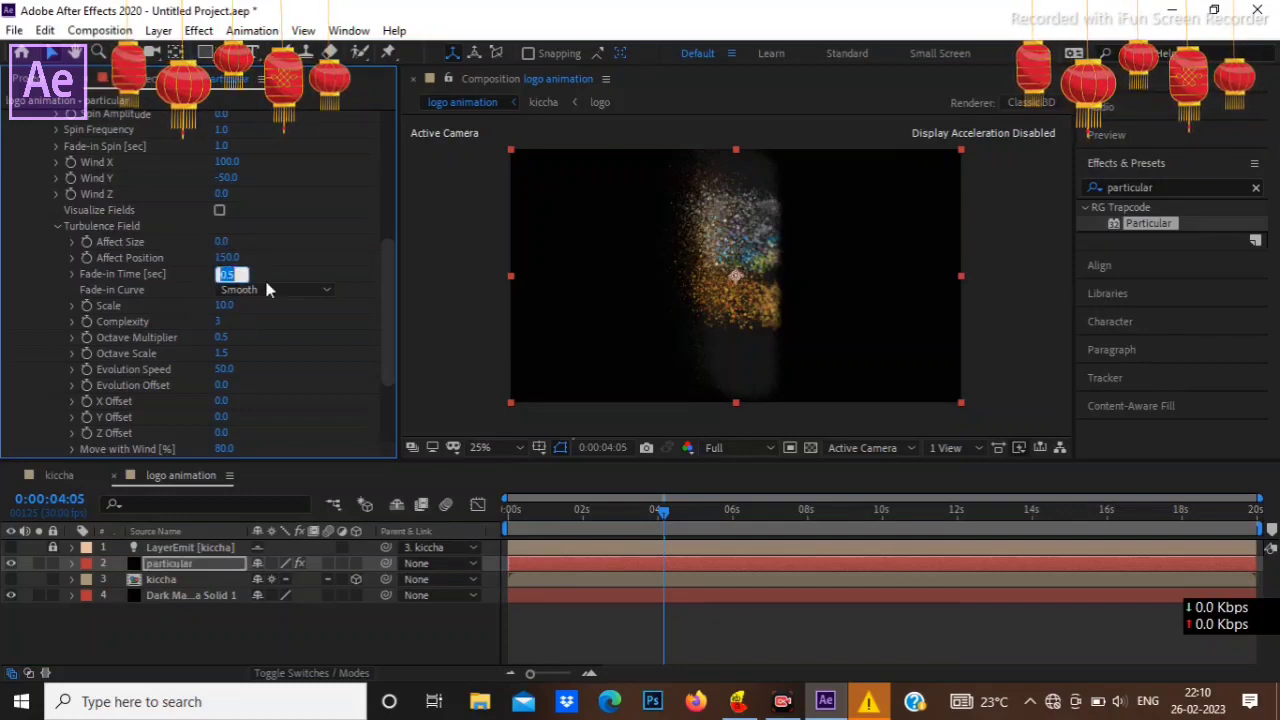
text(0.3)
key(Return)
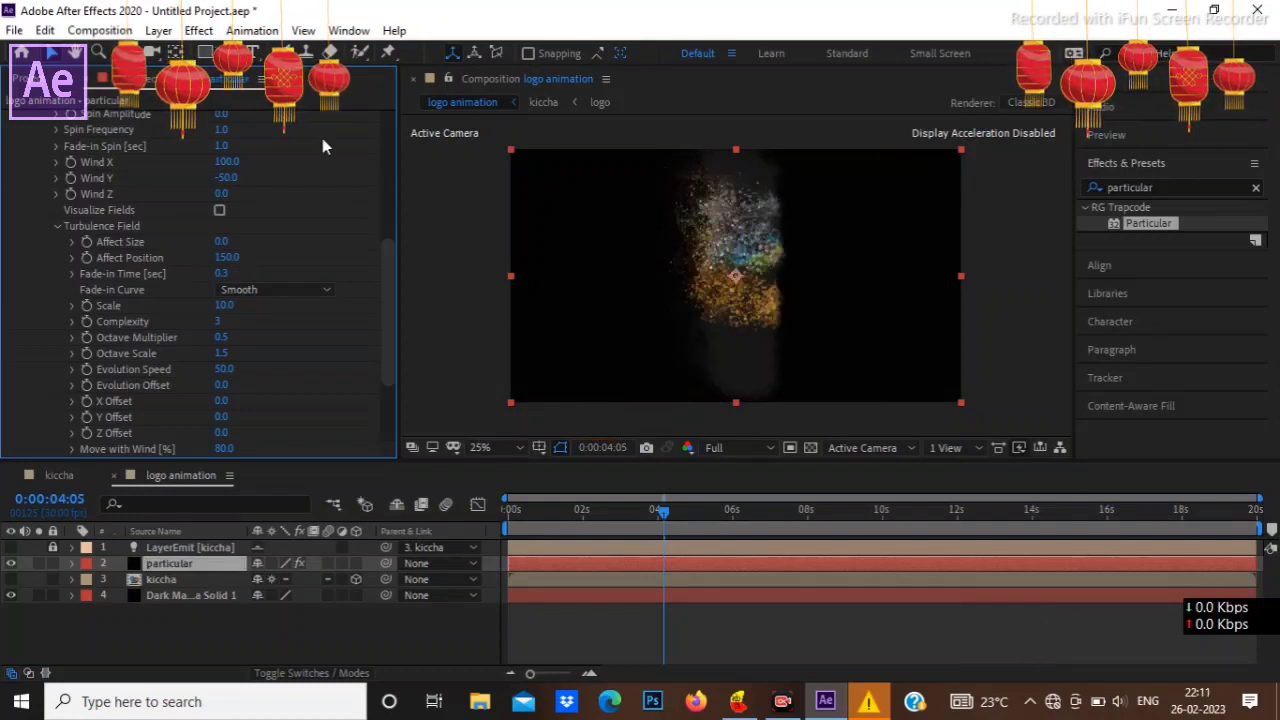
Step: Collapse the master physics settings of the Particular effect
scroll(239, 211, up, 4)
scroll(239, 211, down, 5)
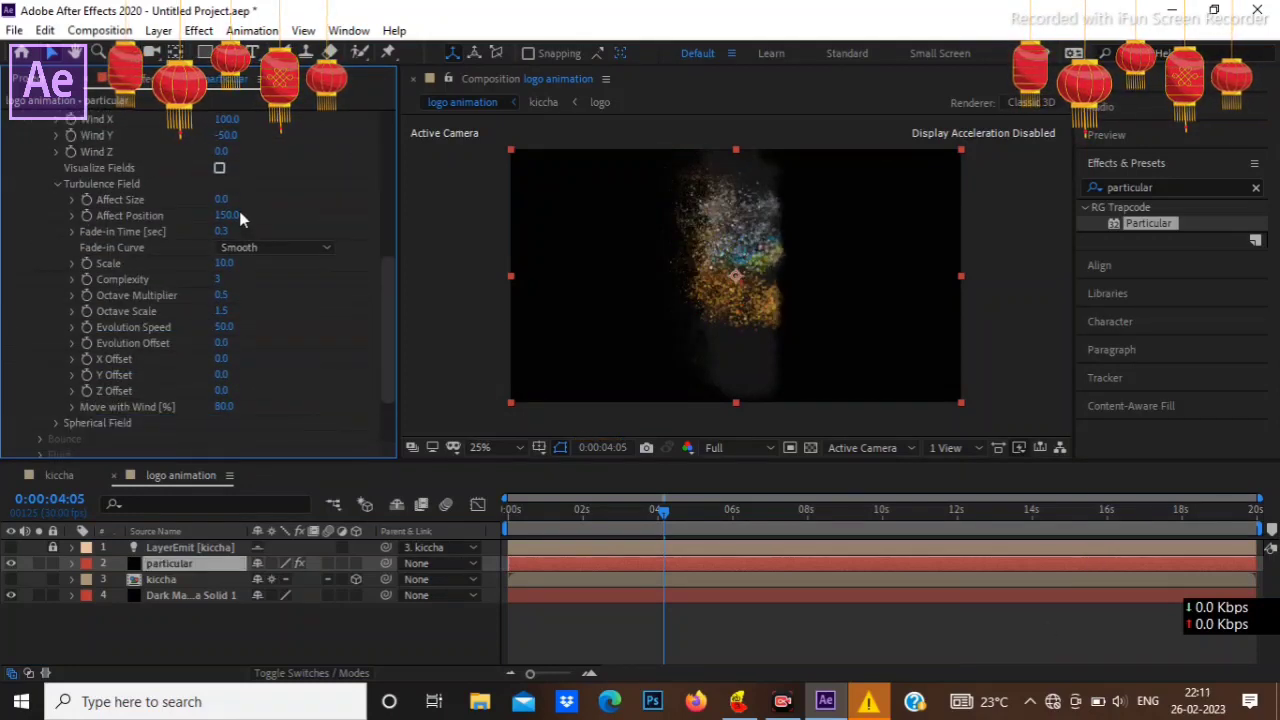
scroll(239, 211, up, 5)
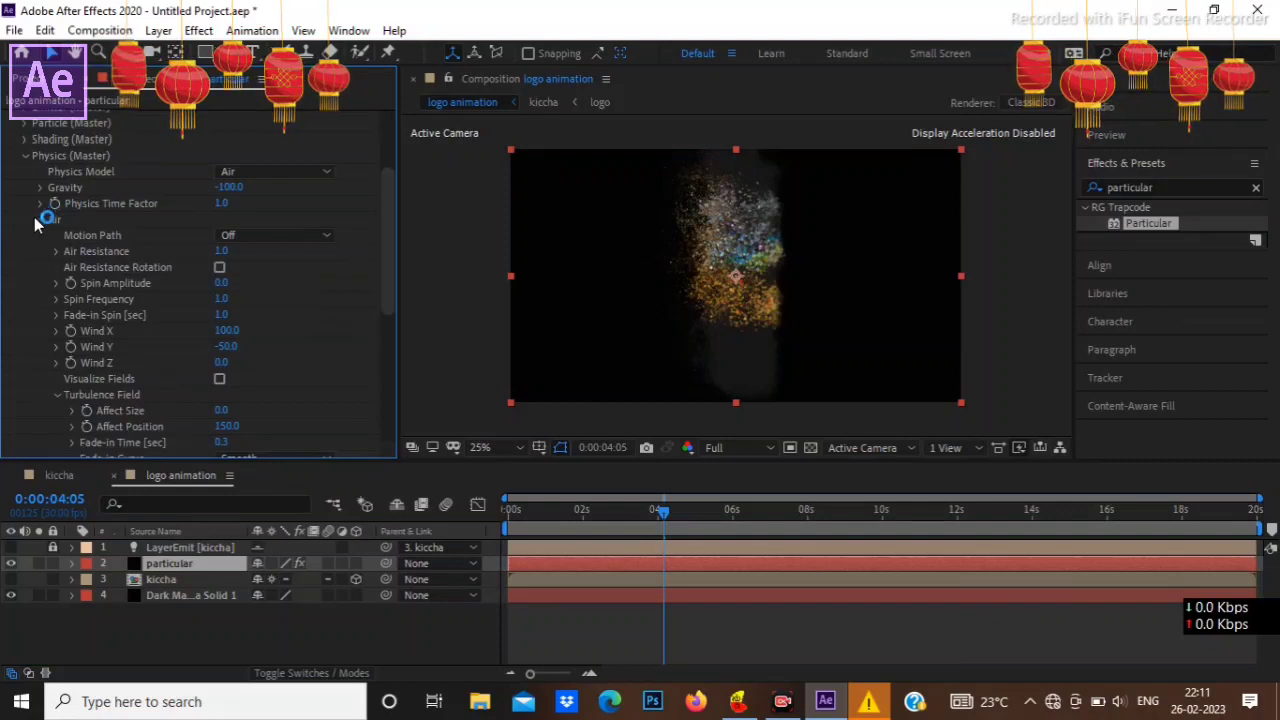
click(27, 156)
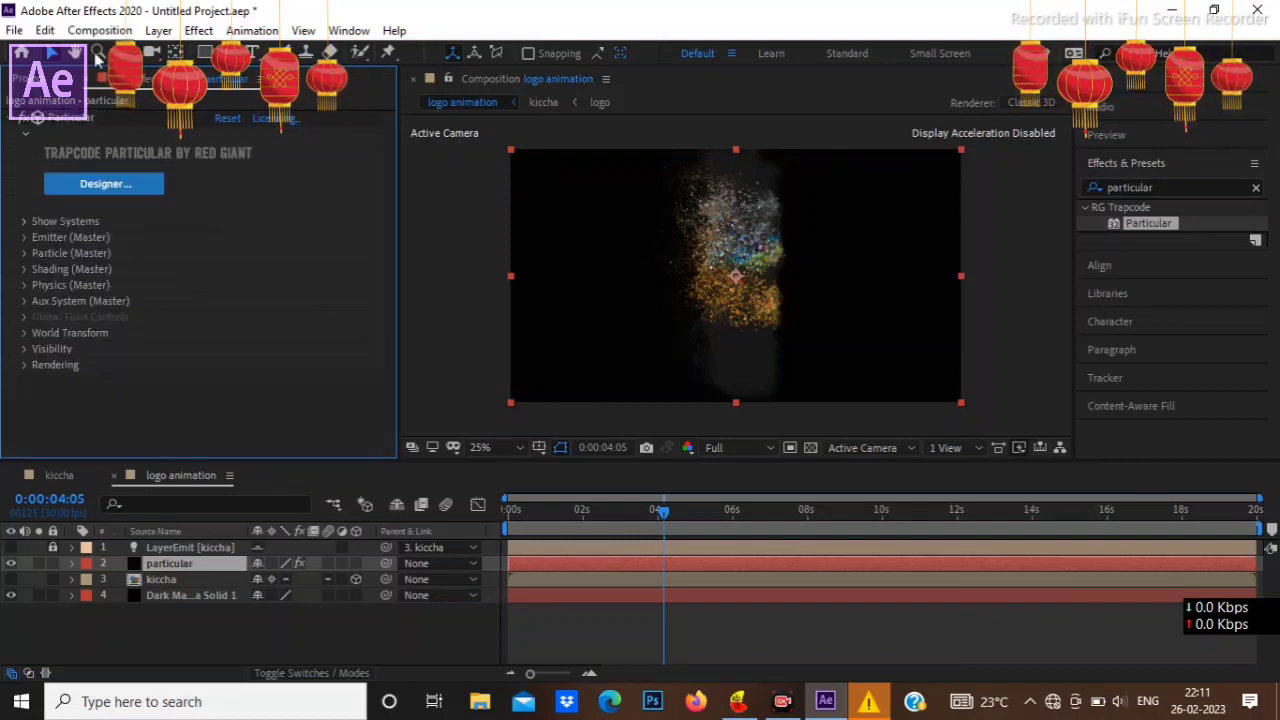
Step: Search the effects for "drop" and apply the Drop Shadow effect to the particular layer
click(1182, 186)
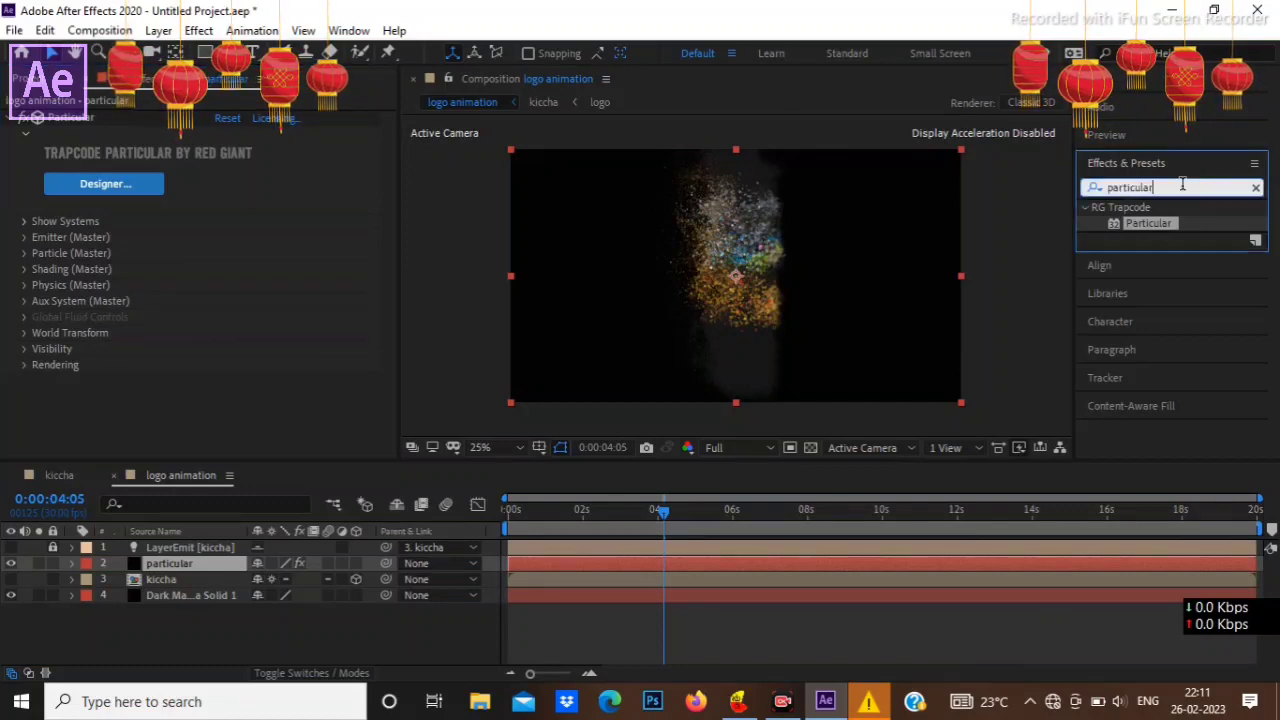
double_click(1182, 186)
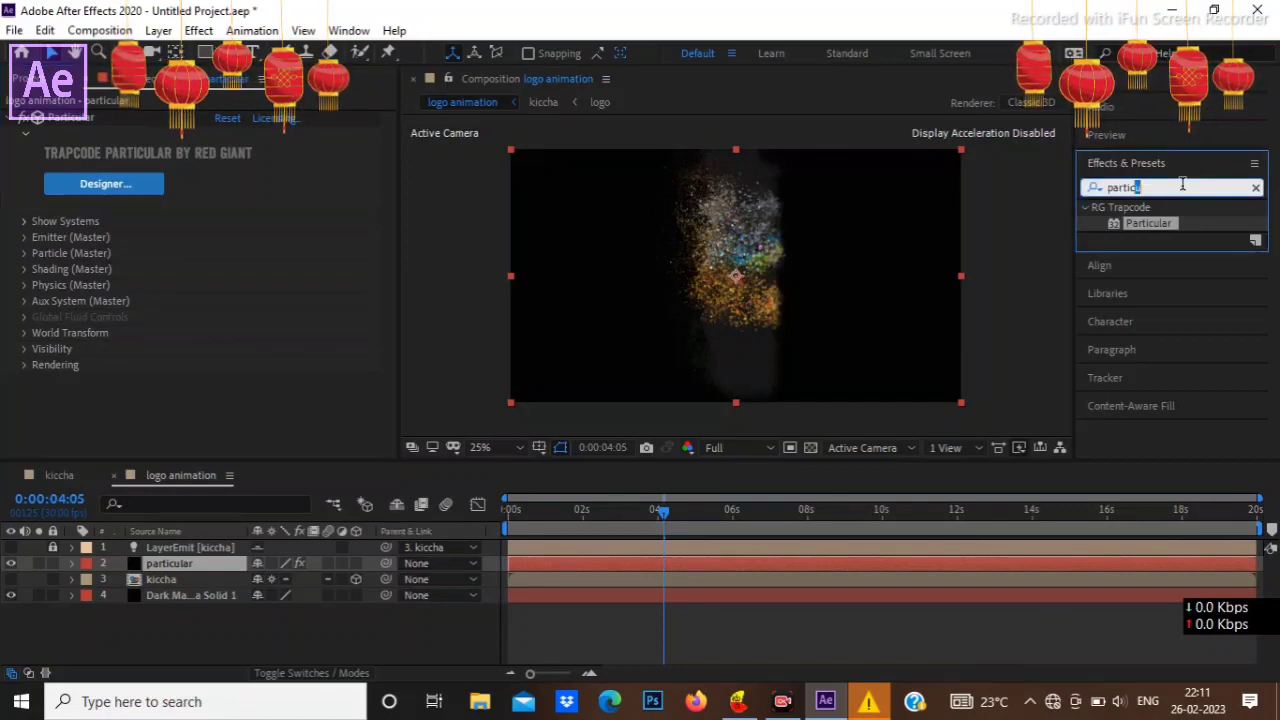
key(BackSpace)
text(dr)
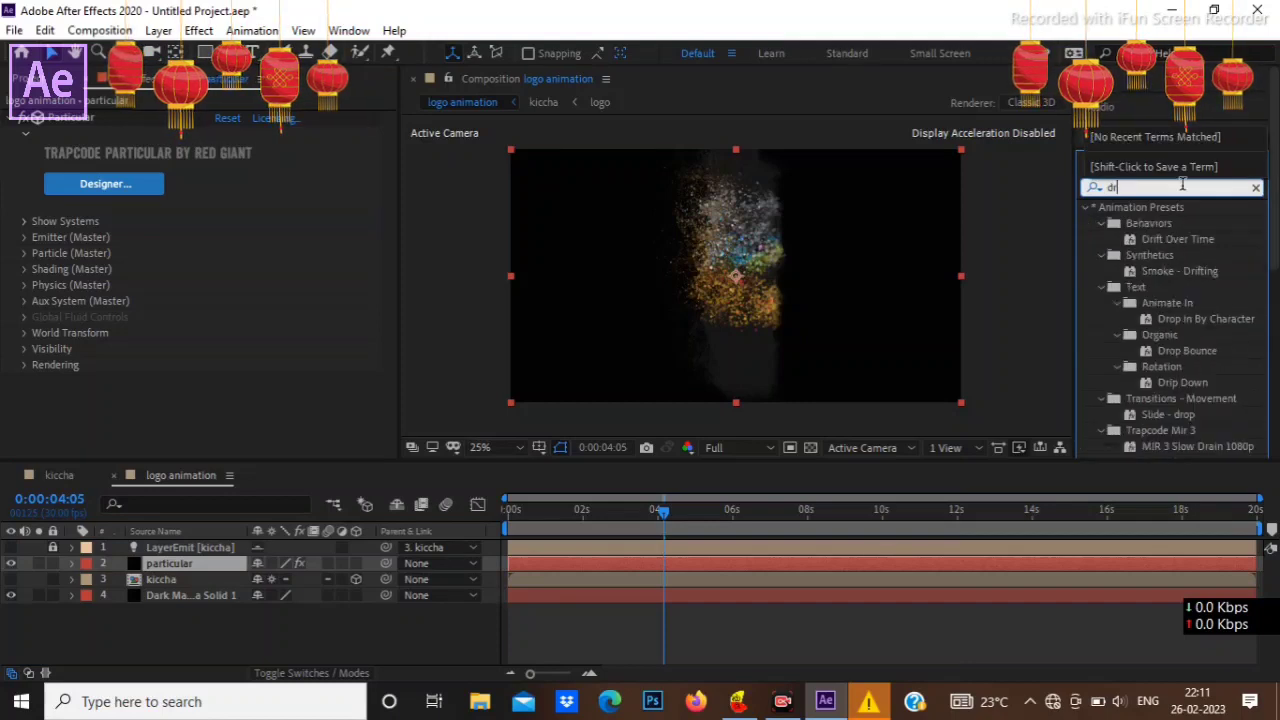
text(op)
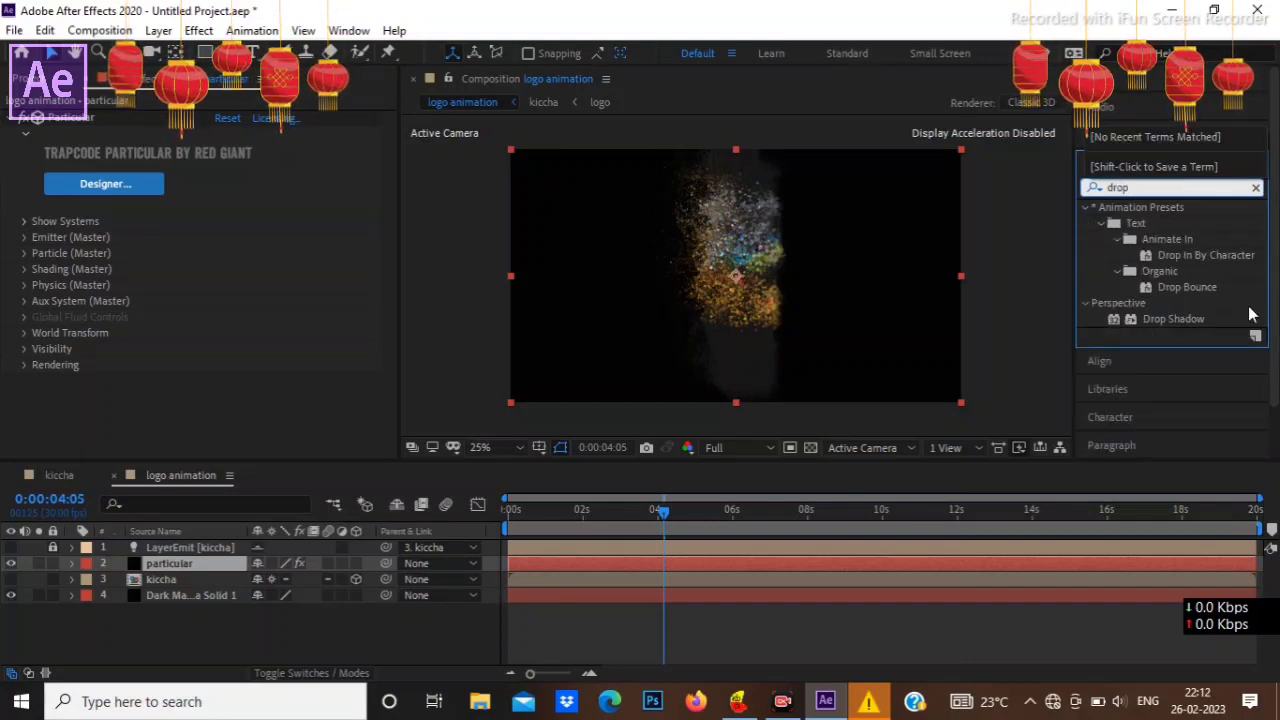
drag(1195, 320, 210, 560)
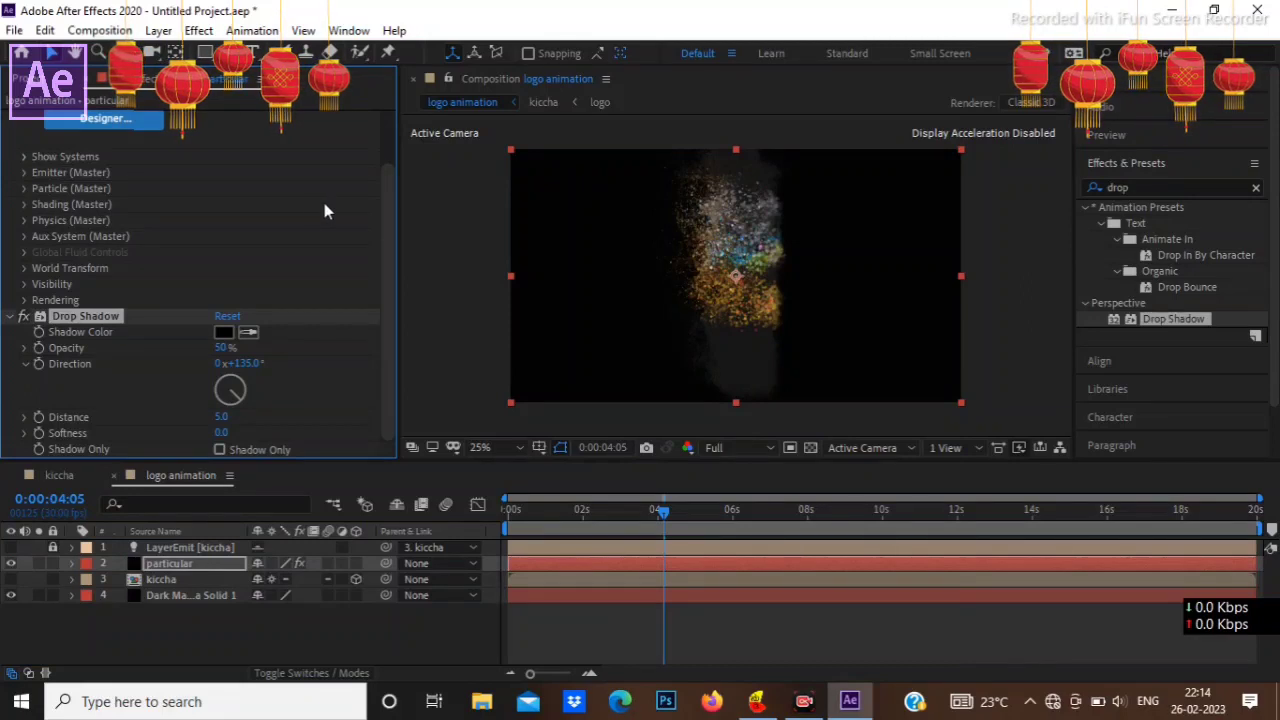
Step: Set the Drop Shadow's Opacity to 65%, Distance to 0 and Softness to 62
click(224, 347)
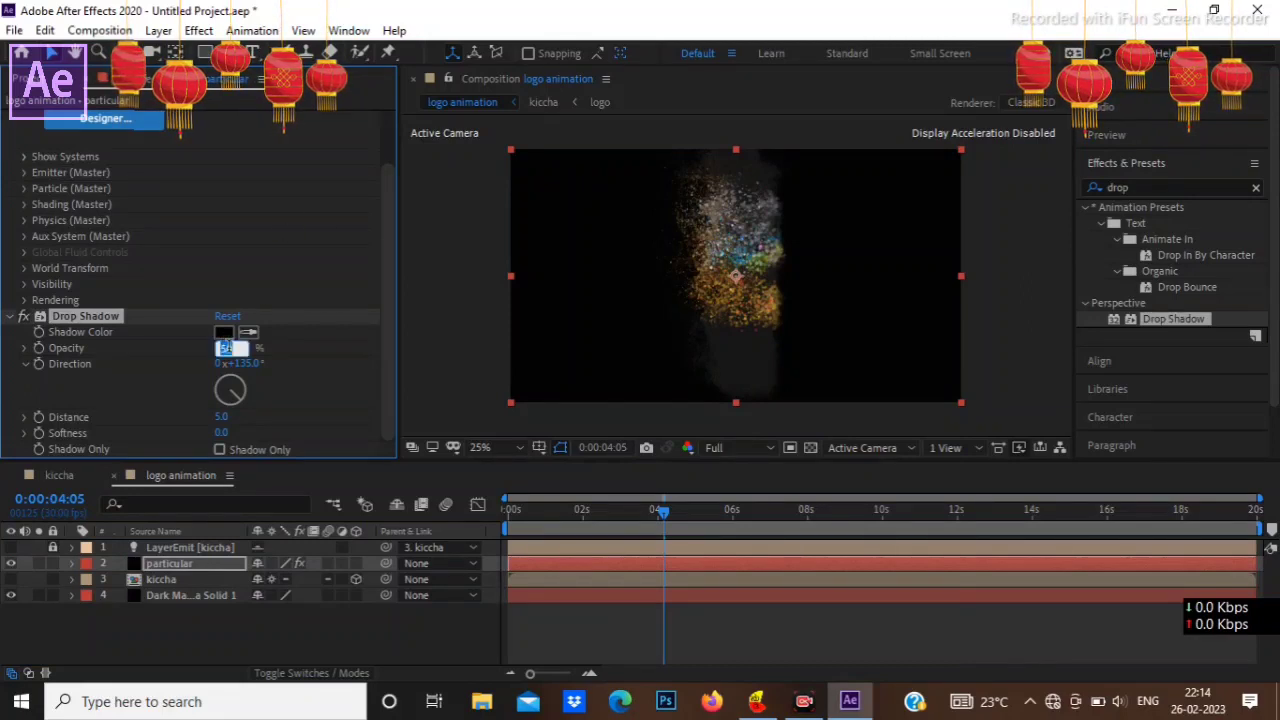
text(65)
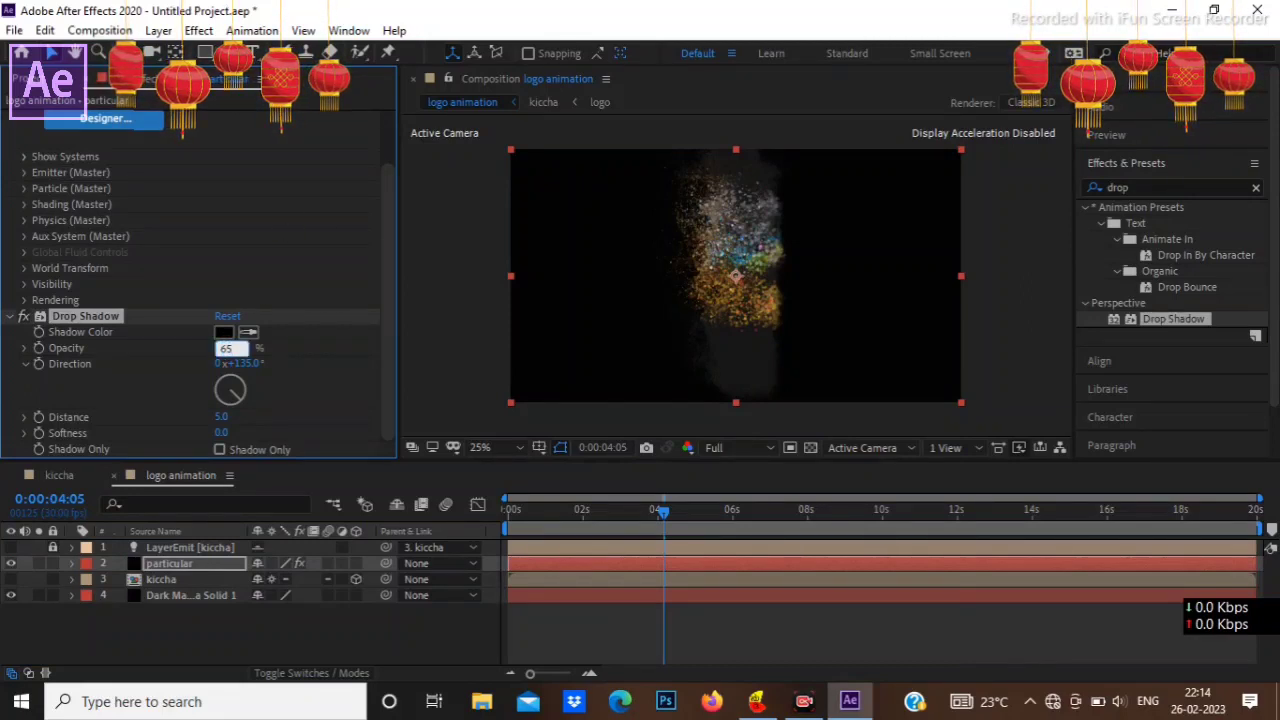
drag(220, 417, 165, 418)
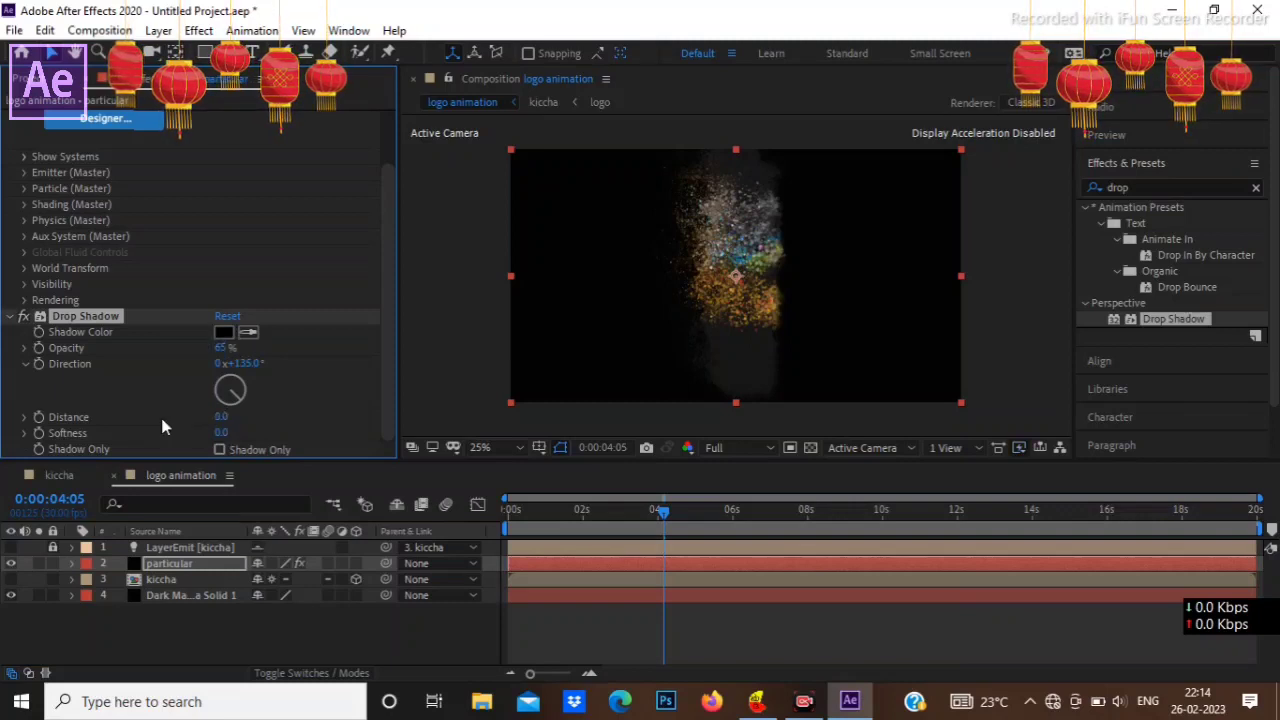
click(222, 433)
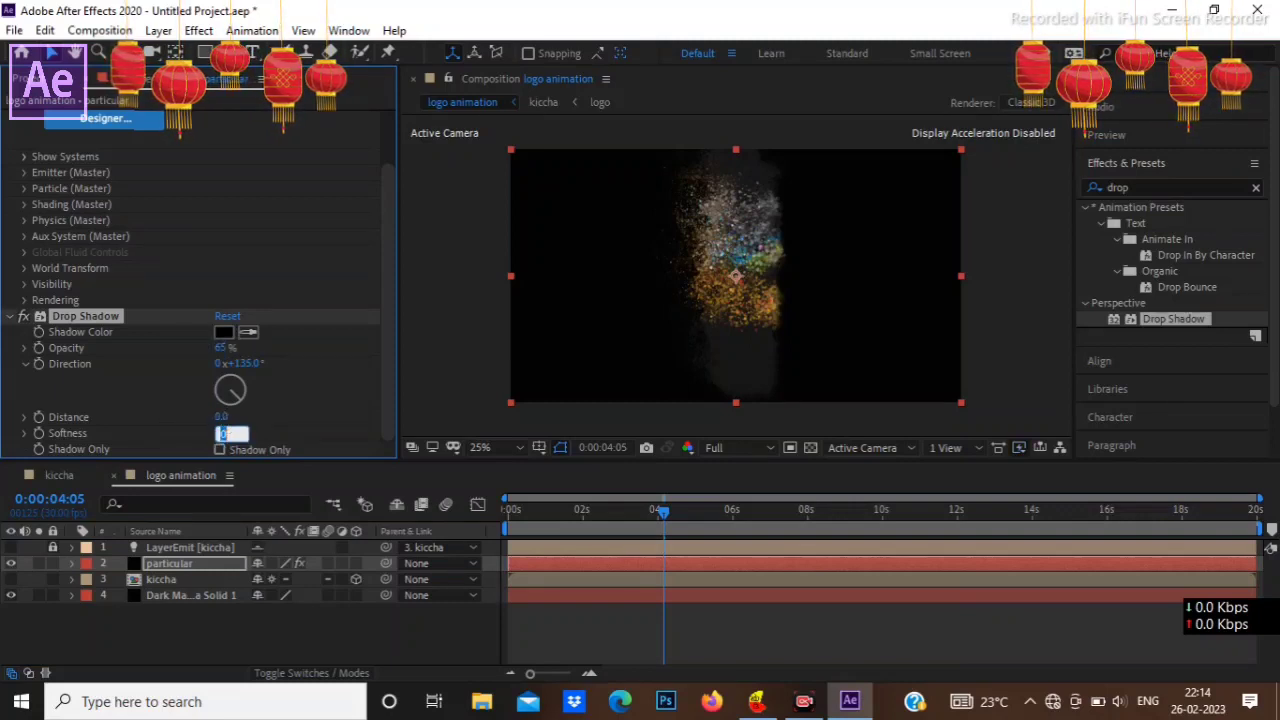
text(62)
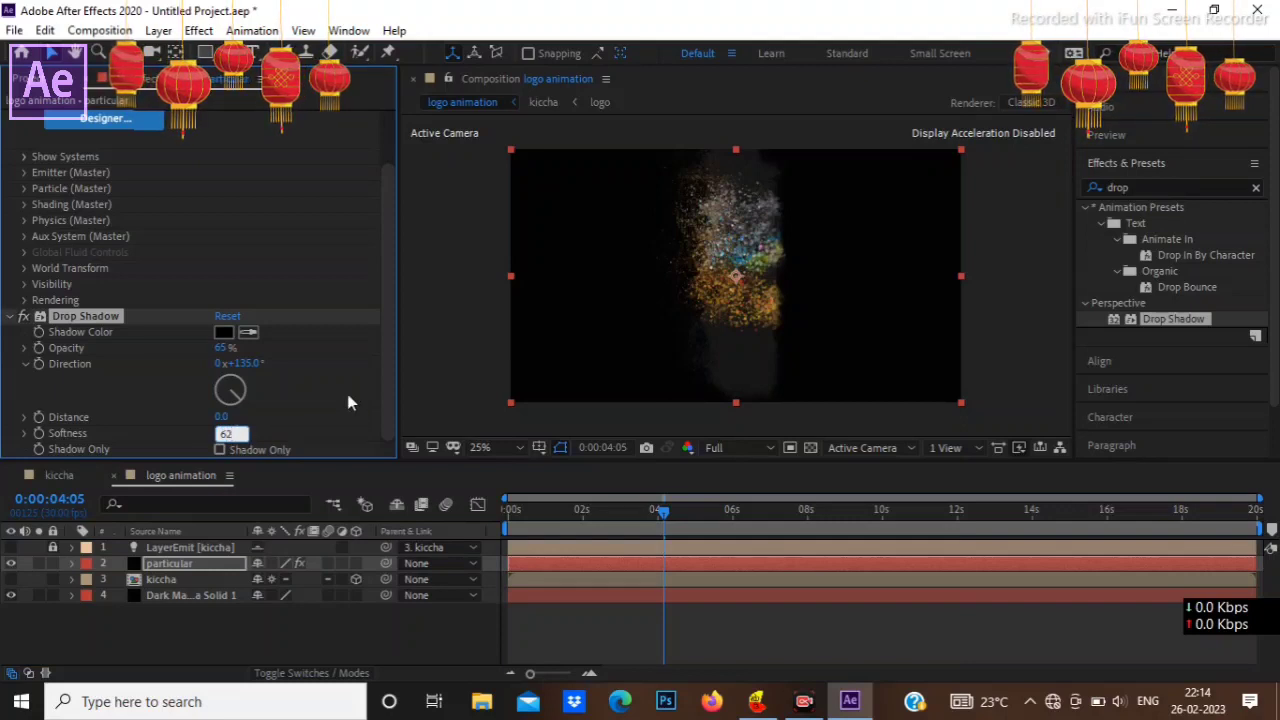
click(280, 396)
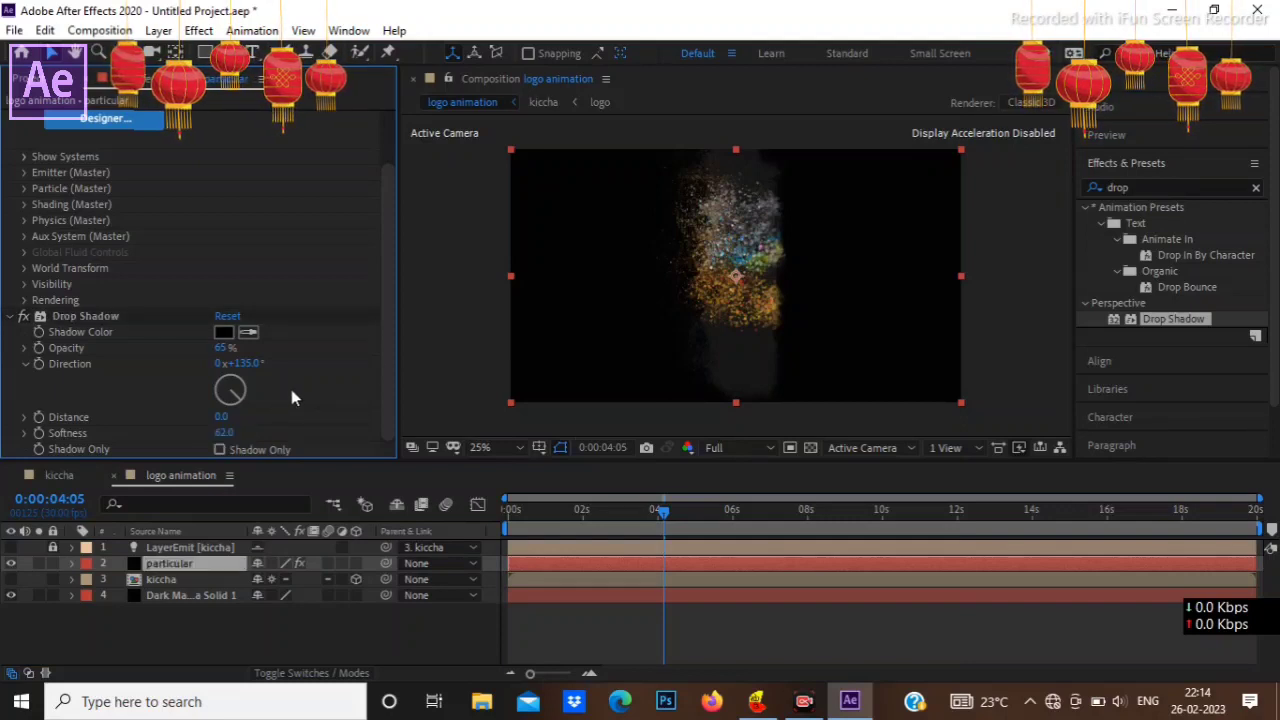
Step: Search the effects for "curves" and apply the Curves color correction to the particular layer
click(1256, 189)
click(1207, 184)
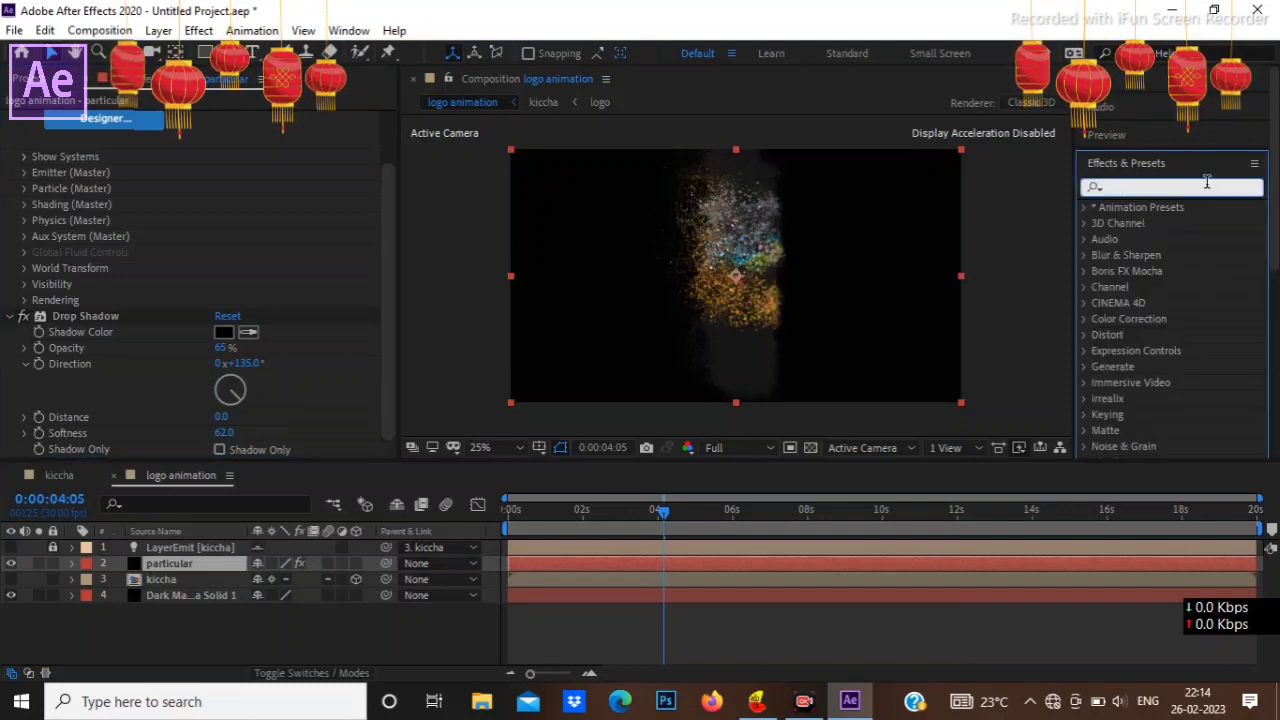
text(curves)
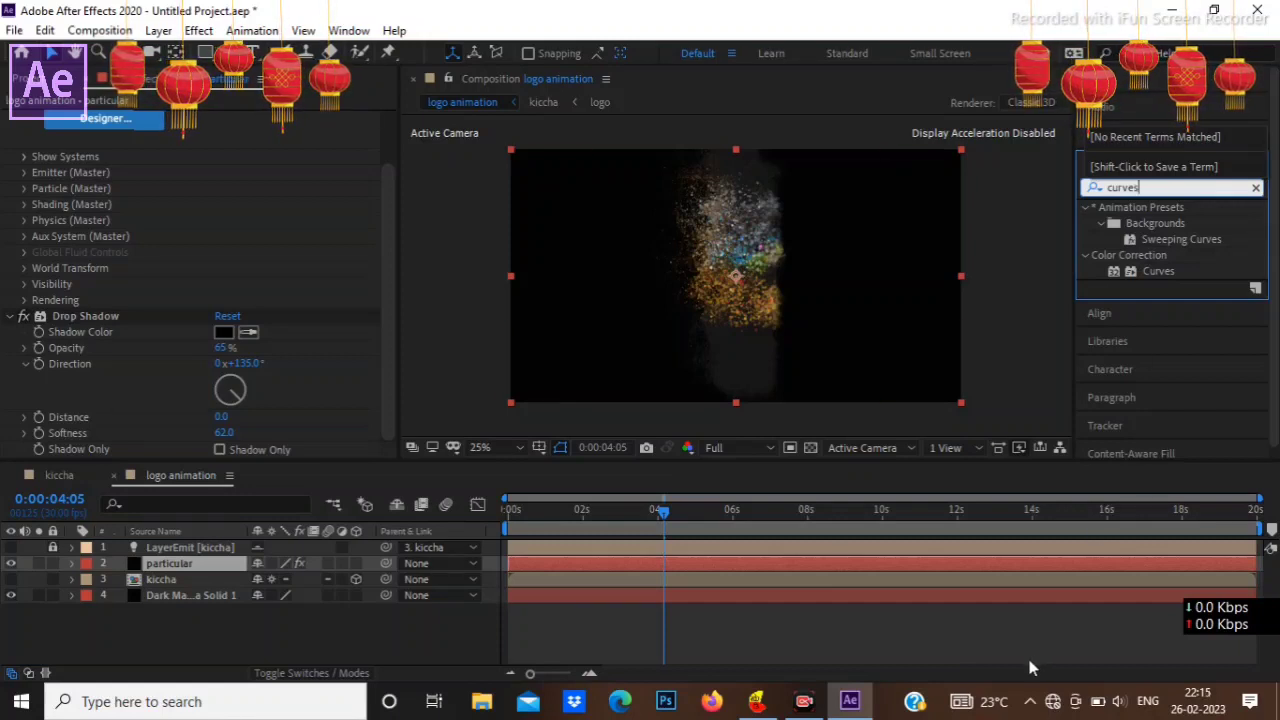
mouse_move(1157, 270)
mouse_down()
mouse_move(1083, 291)
mouse_move(1160, 270)
mouse_up()
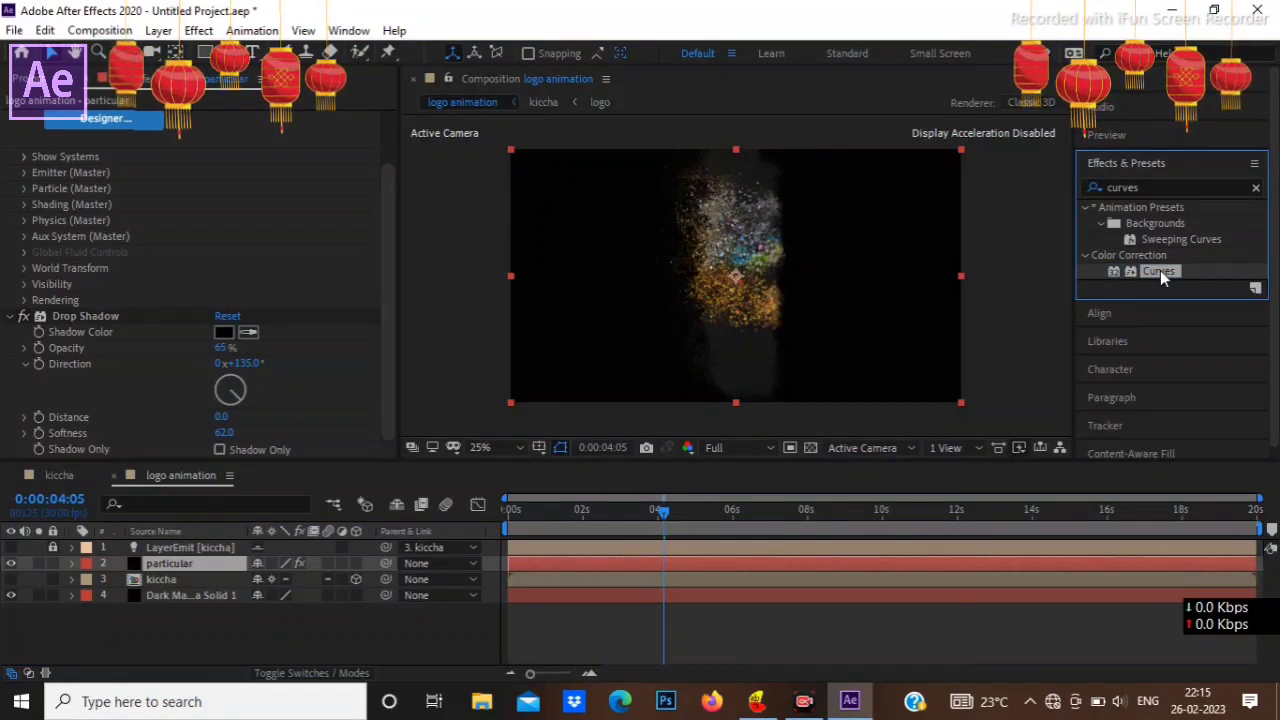
drag(1160, 270, 212, 563)
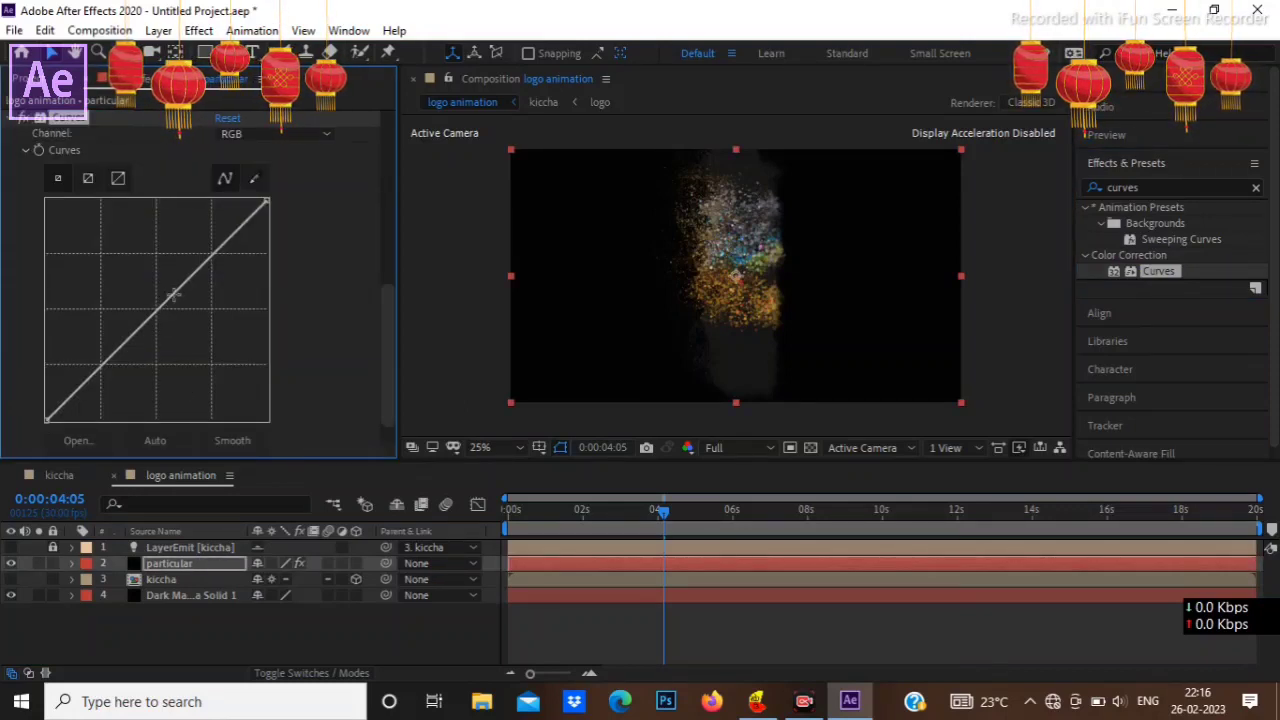
Step: Try an S-shaped RGB curve with lowered shadows and raised highlights, adjust its midtone and highlight points, and reset it to a straight line
drag(173, 294, 172, 272)
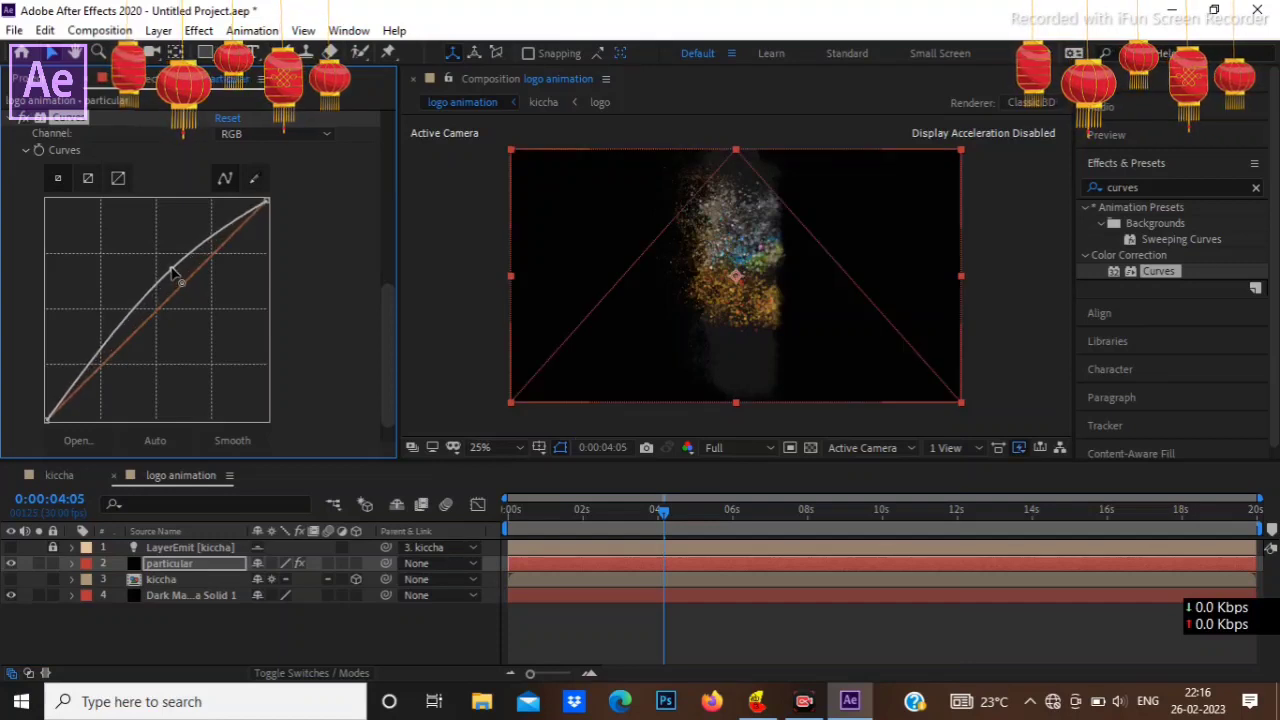
drag(106, 351, 115, 373)
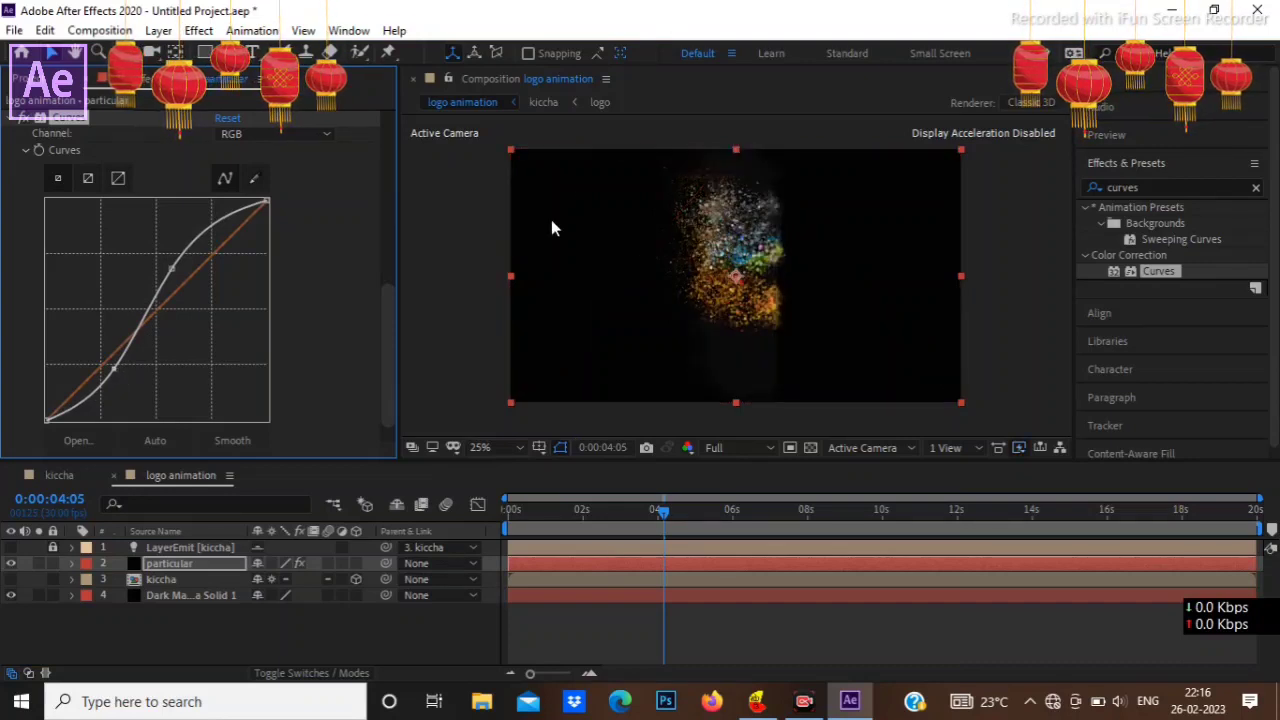
key(period)
key(period)
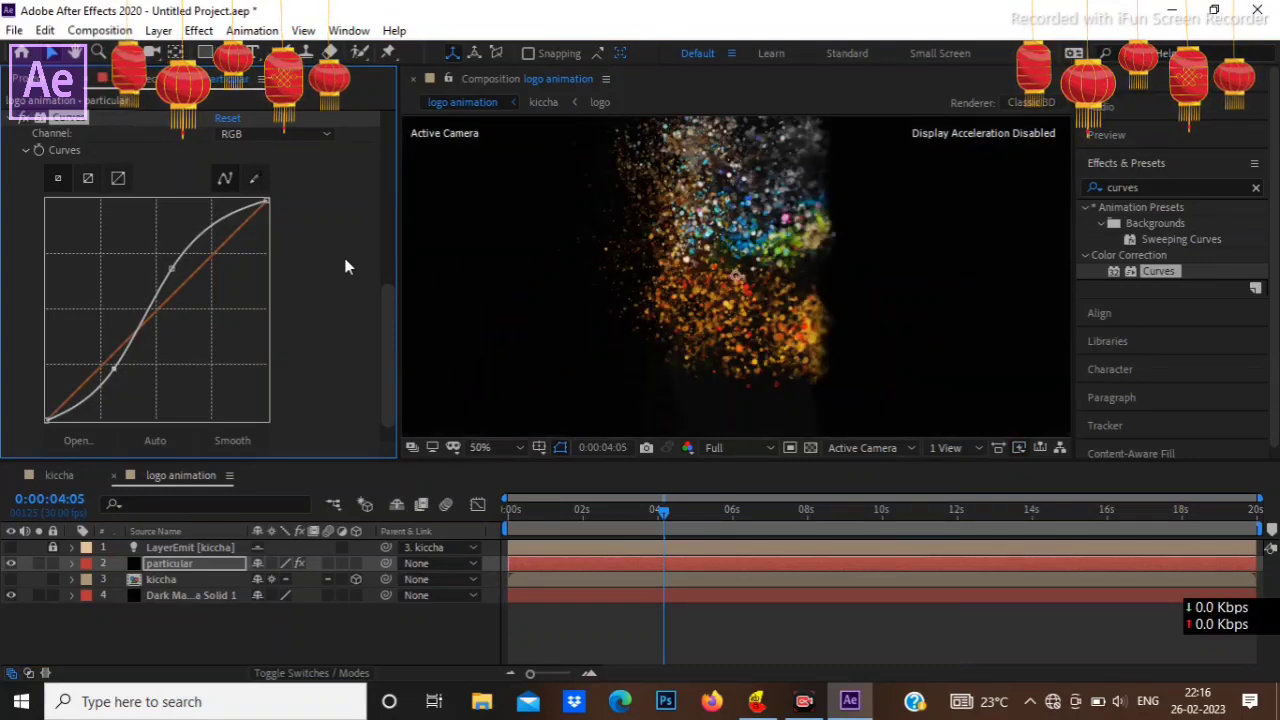
mouse_move(207, 232)
mouse_down()
mouse_move(220, 238)
mouse_move(216, 228)
mouse_up()
mouse_move(172, 268)
mouse_down()
mouse_move(188, 270)
mouse_move(163, 273)
mouse_up()
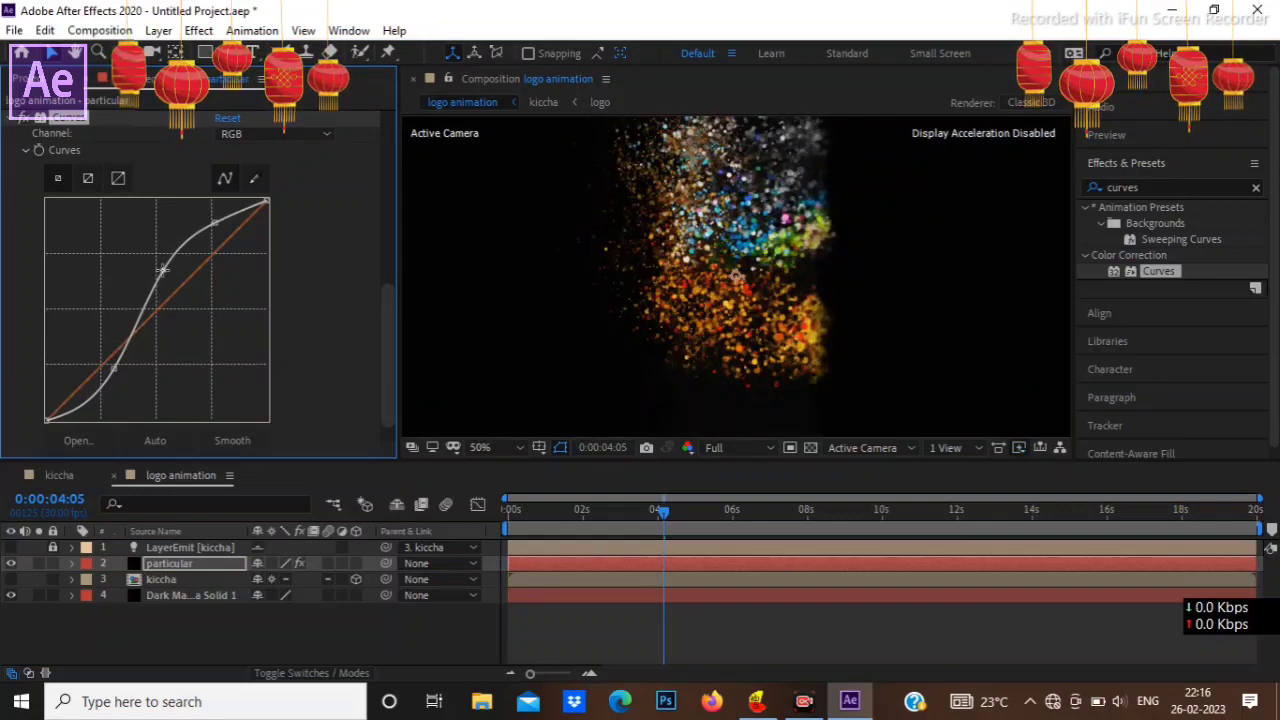
drag(163, 270, 186, 272)
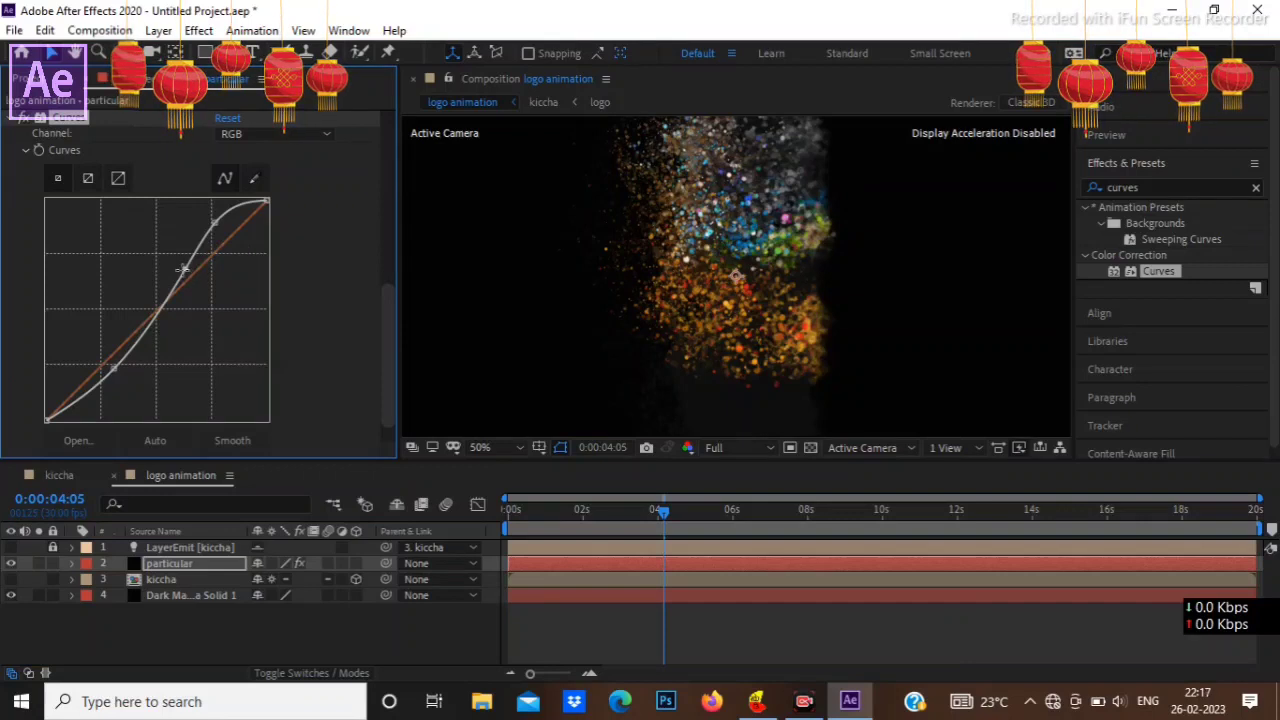
mouse_move(204, 238)
mouse_down()
mouse_move(214, 263)
mouse_move(204, 237)
mouse_up()
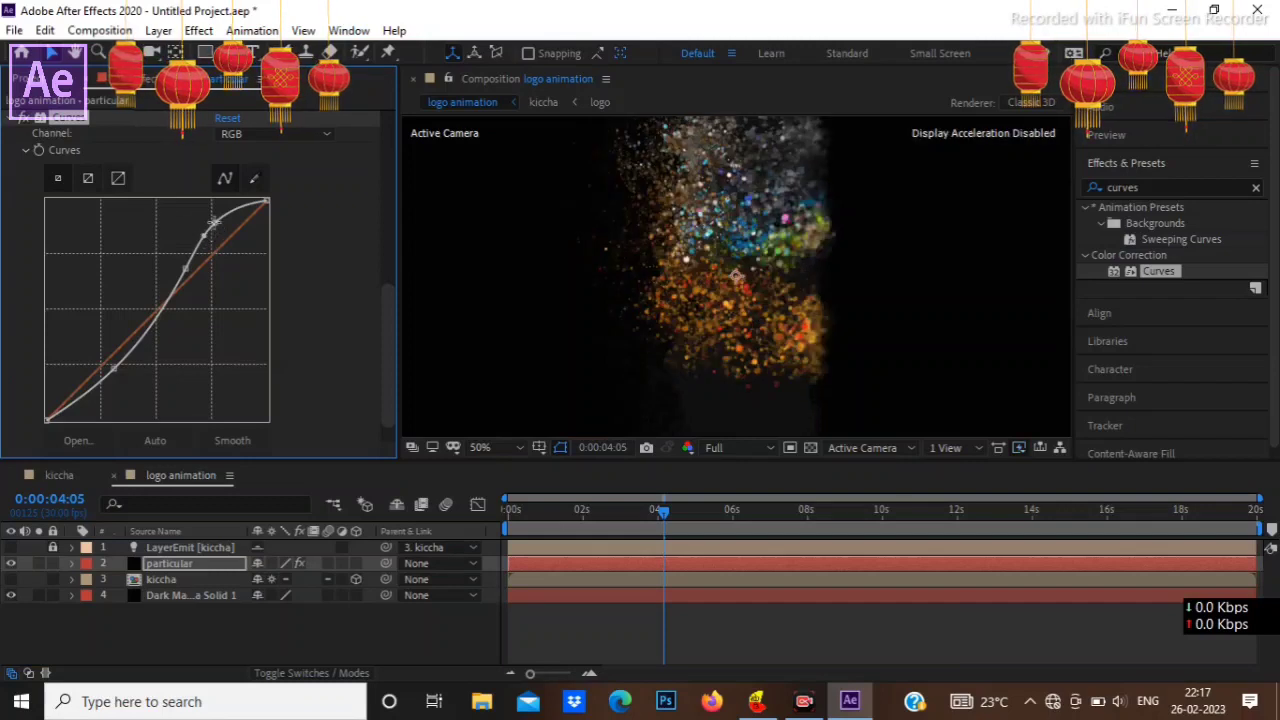
drag(213, 222, 222, 228)
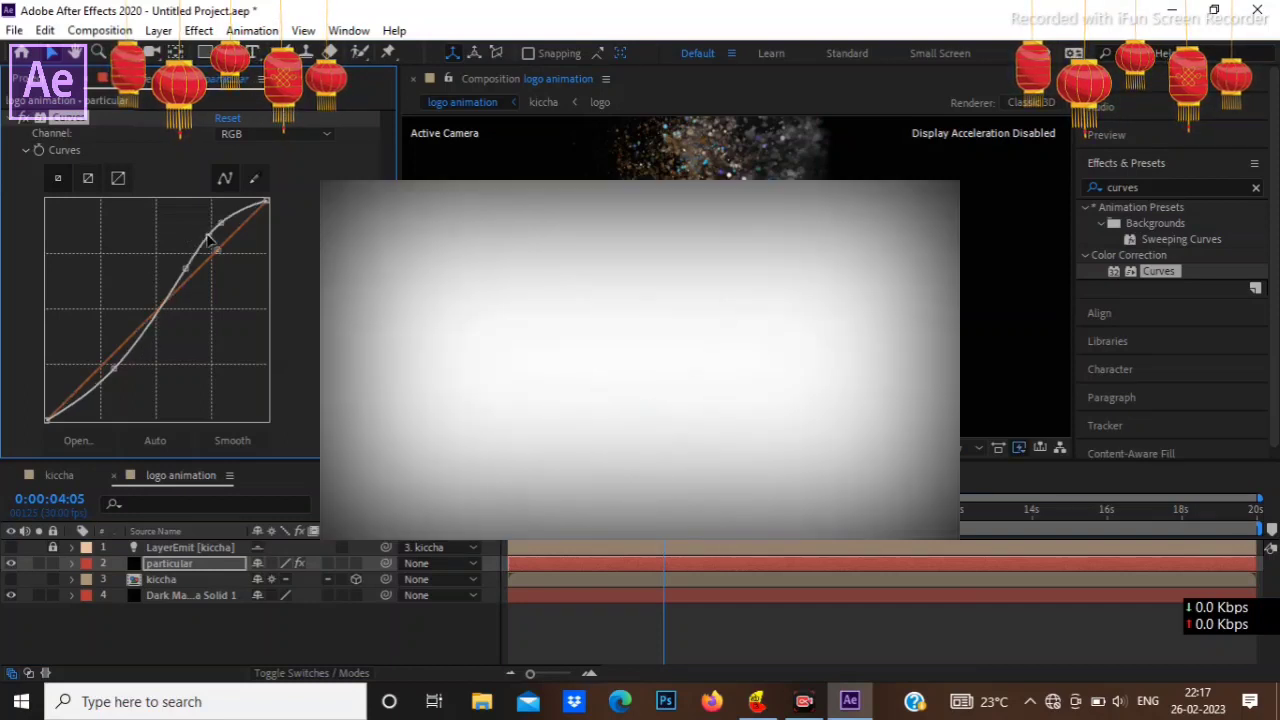
click(207, 236)
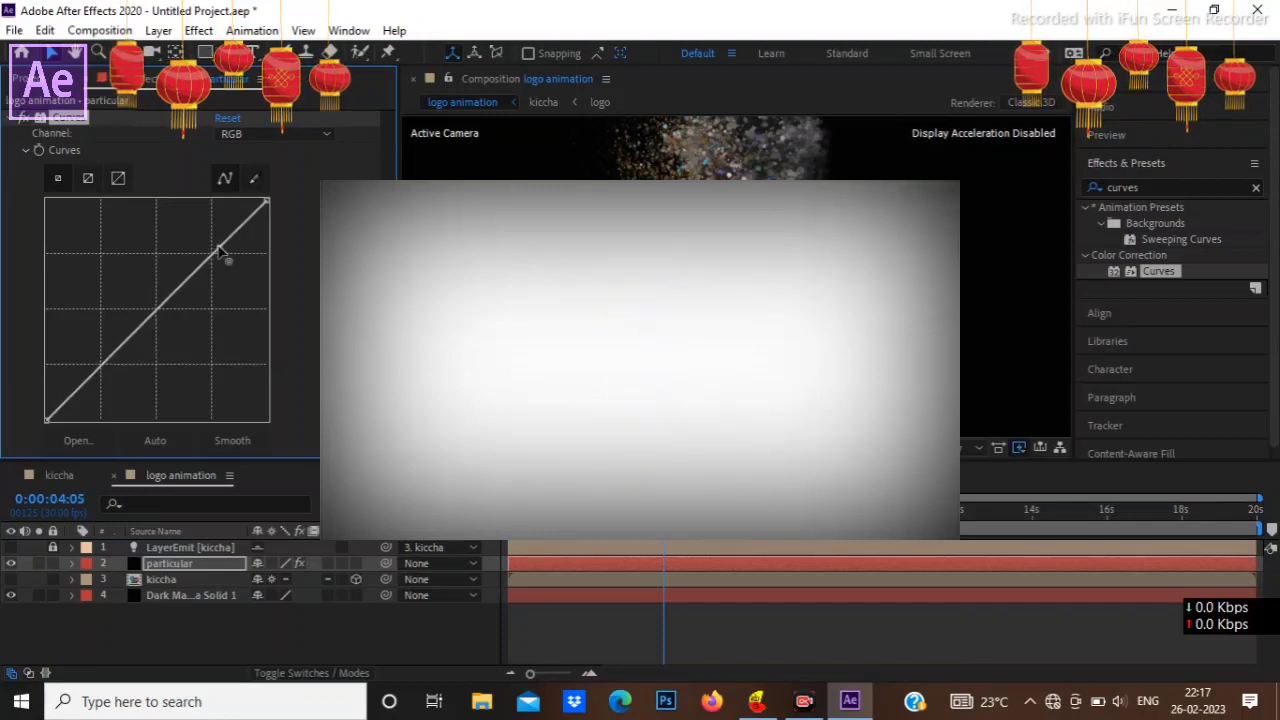
Step: Shape the particular layer's RGB curve into an S with a lowered shadow point and three raised highlight points
drag(218, 244, 213, 230)
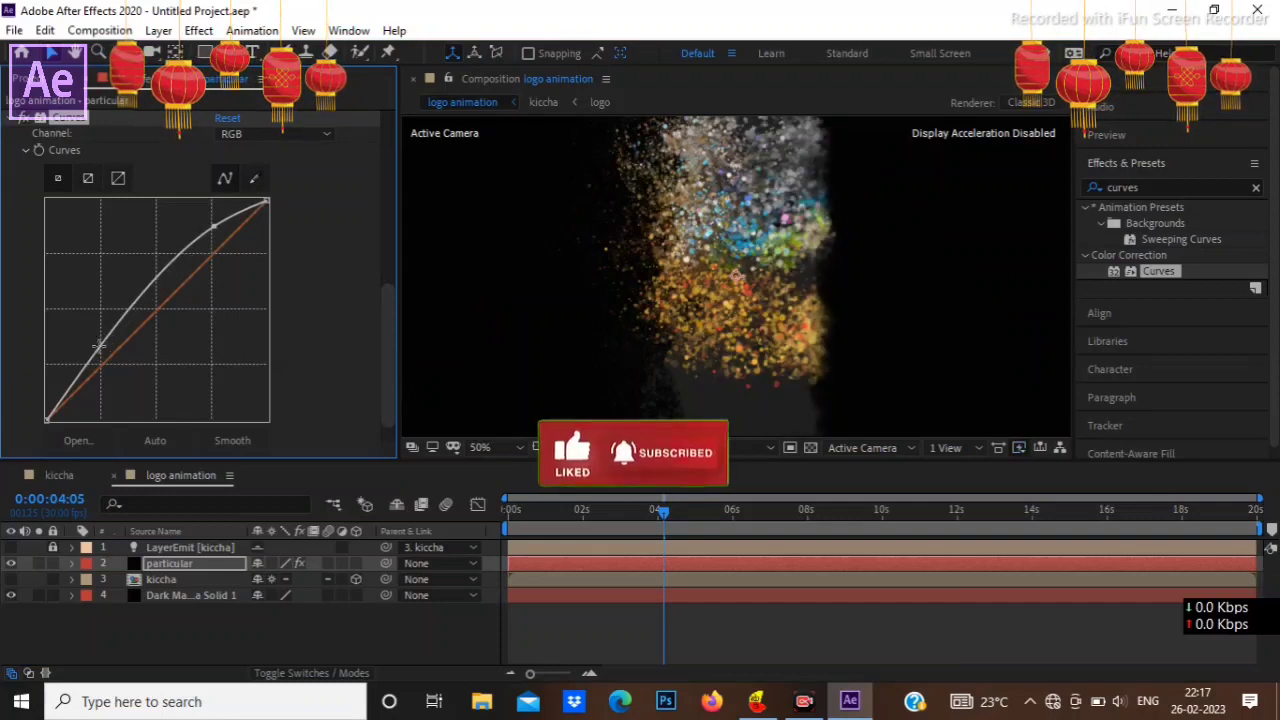
drag(98, 345, 117, 373)
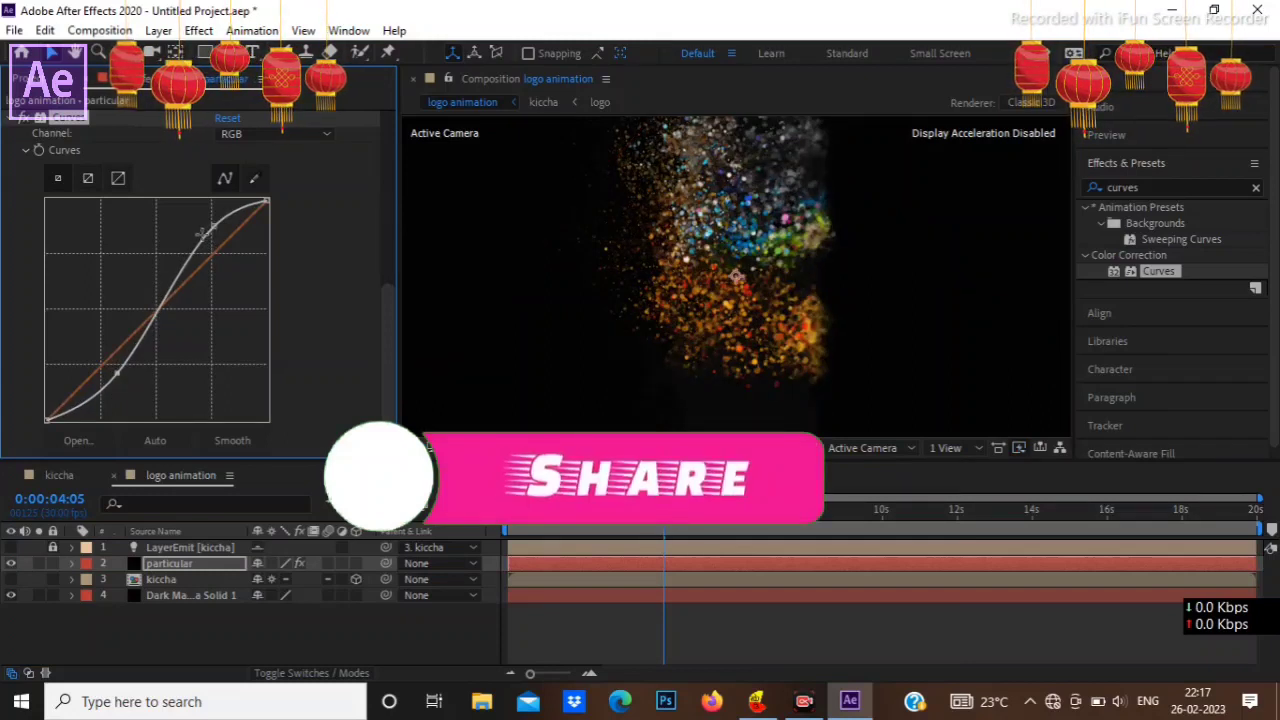
drag(203, 234, 201, 236)
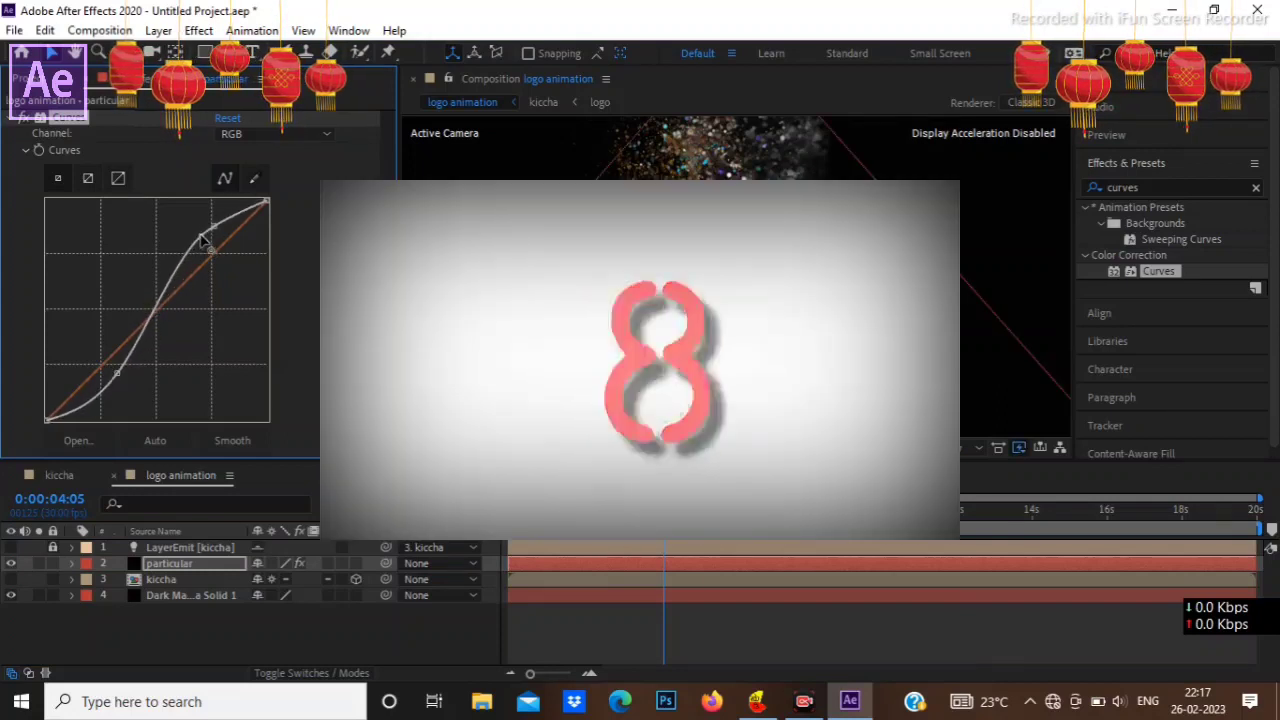
drag(201, 237, 223, 218)
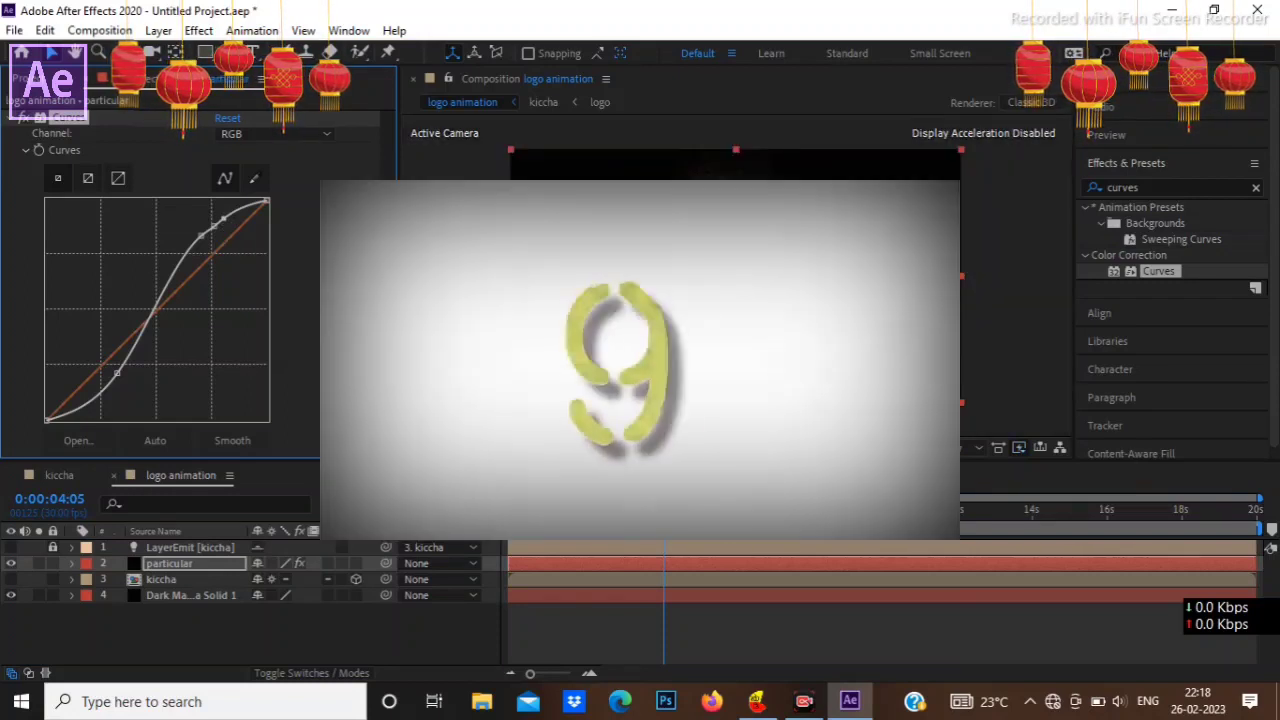
key(comma)
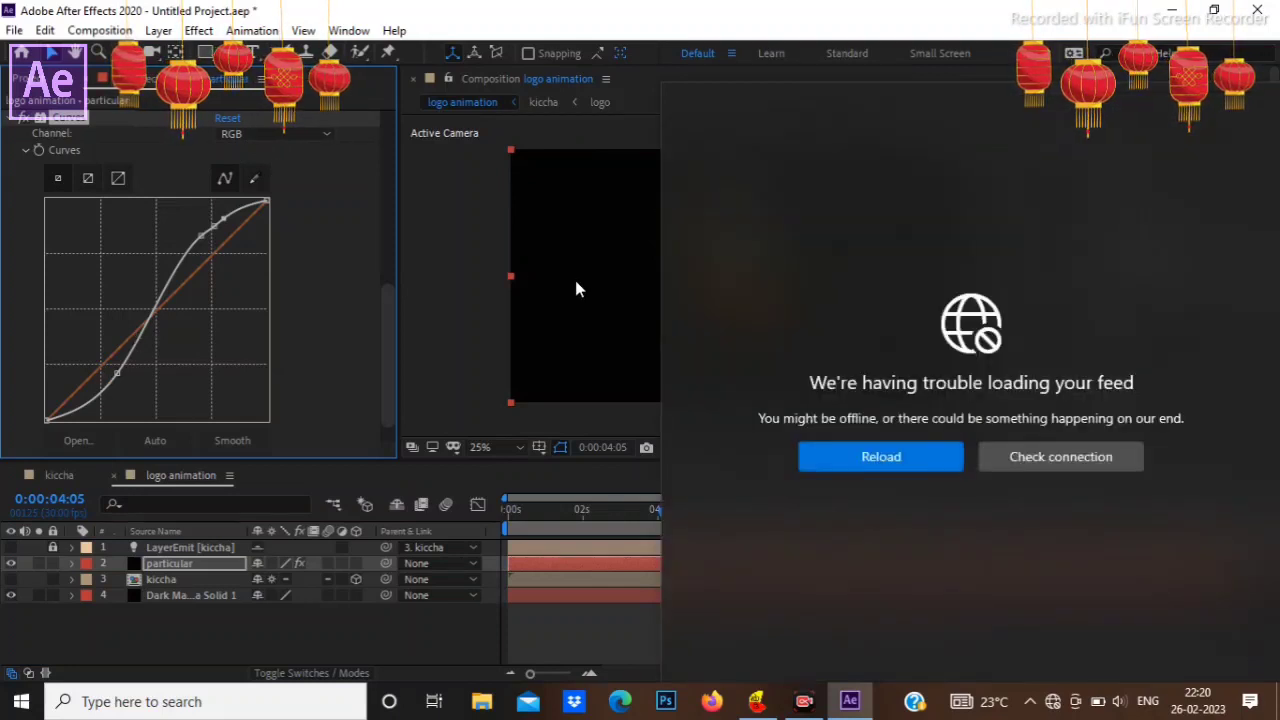
Step: Dismiss the news feed panel covering the composition view and timeline
click(457, 641)
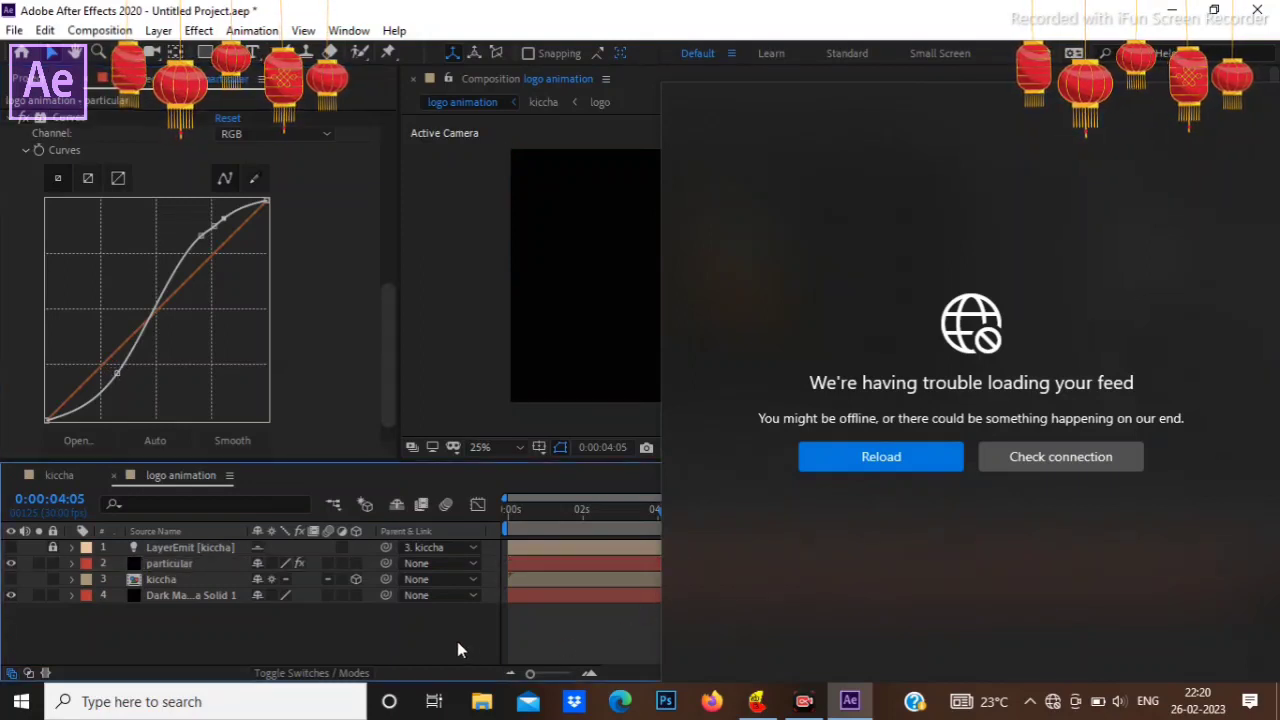
click(806, 702)
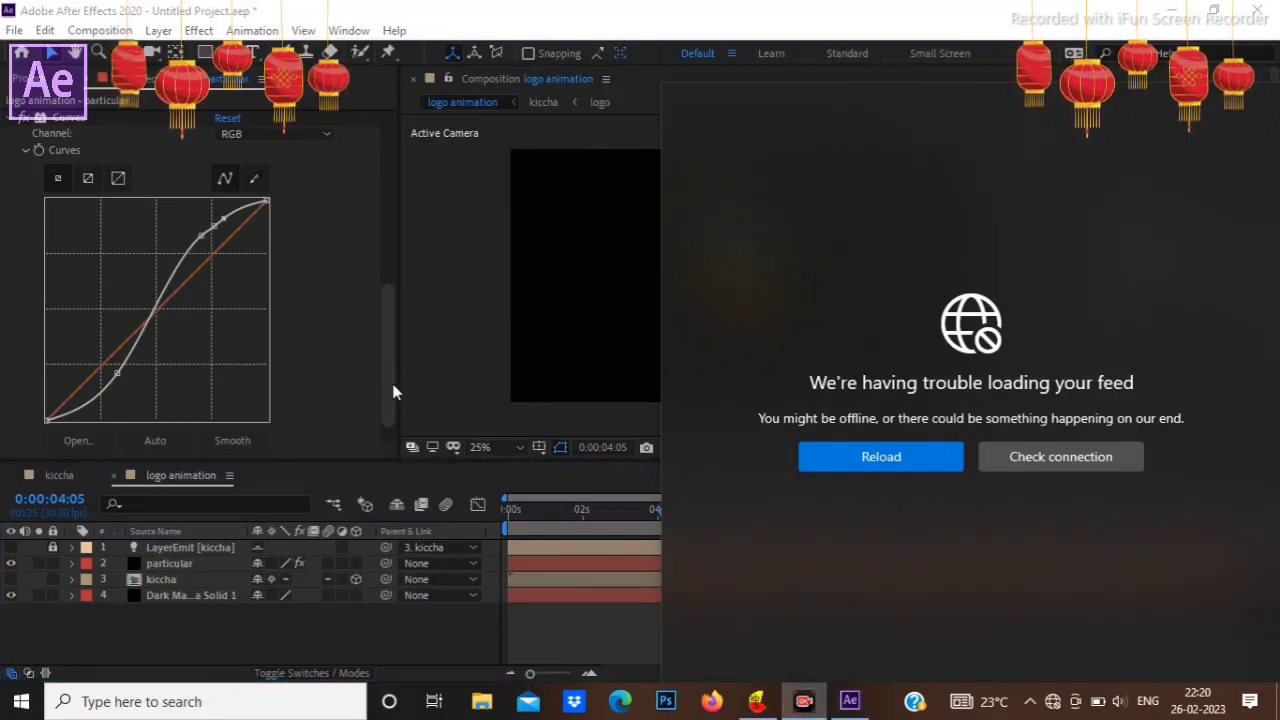
click(1021, 499)
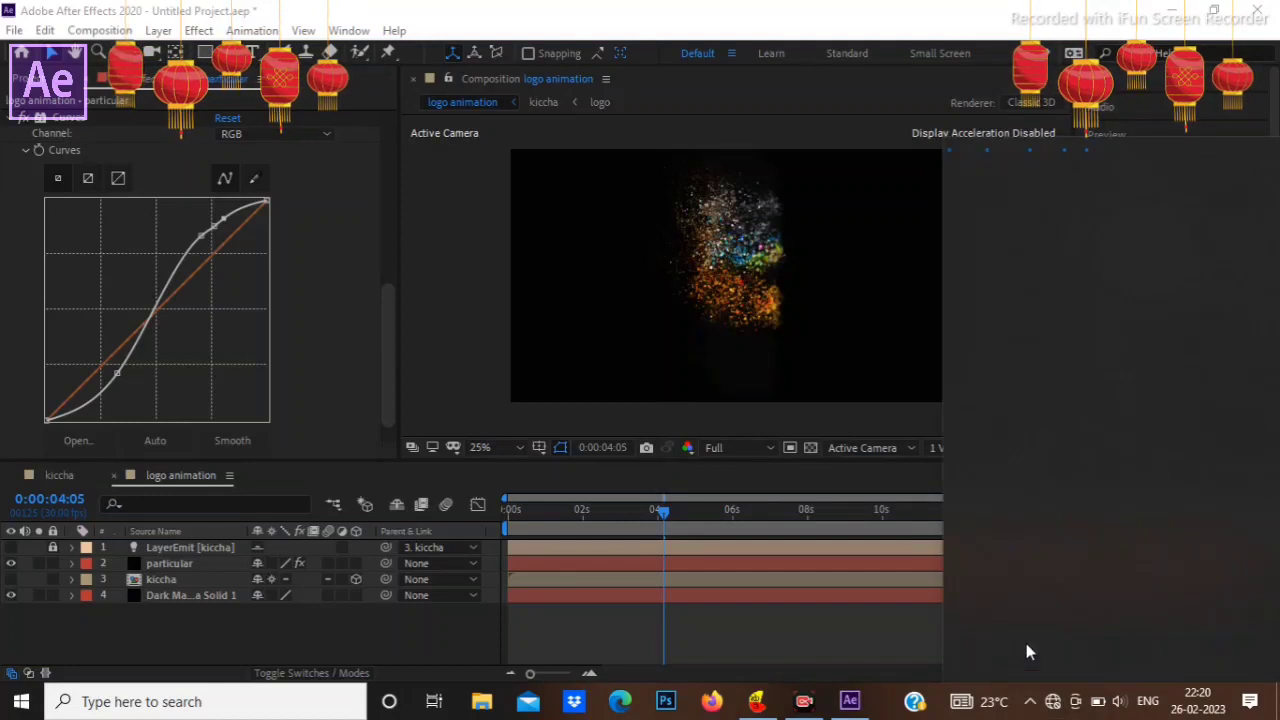
click(881, 419)
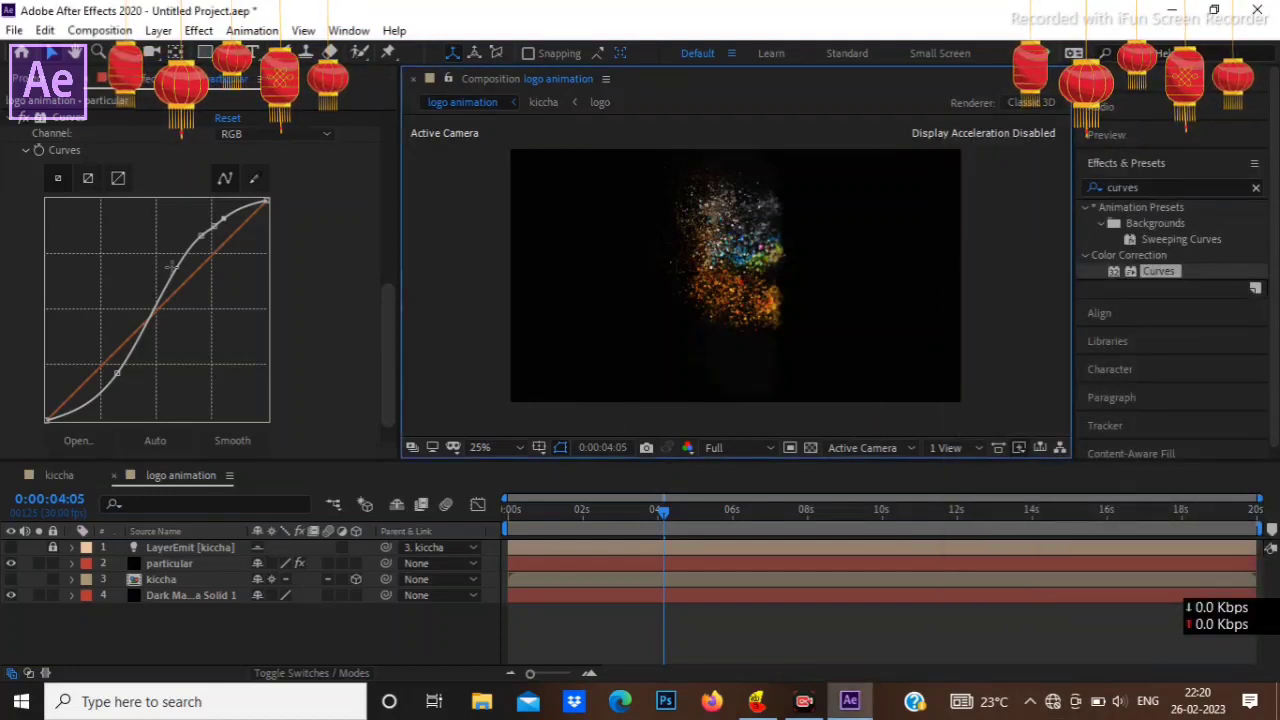
Step: Fine-tune the S-shaped RGB curve by nudging the lowest highlight point down and adding a second point just above the shadow point
click(202, 238)
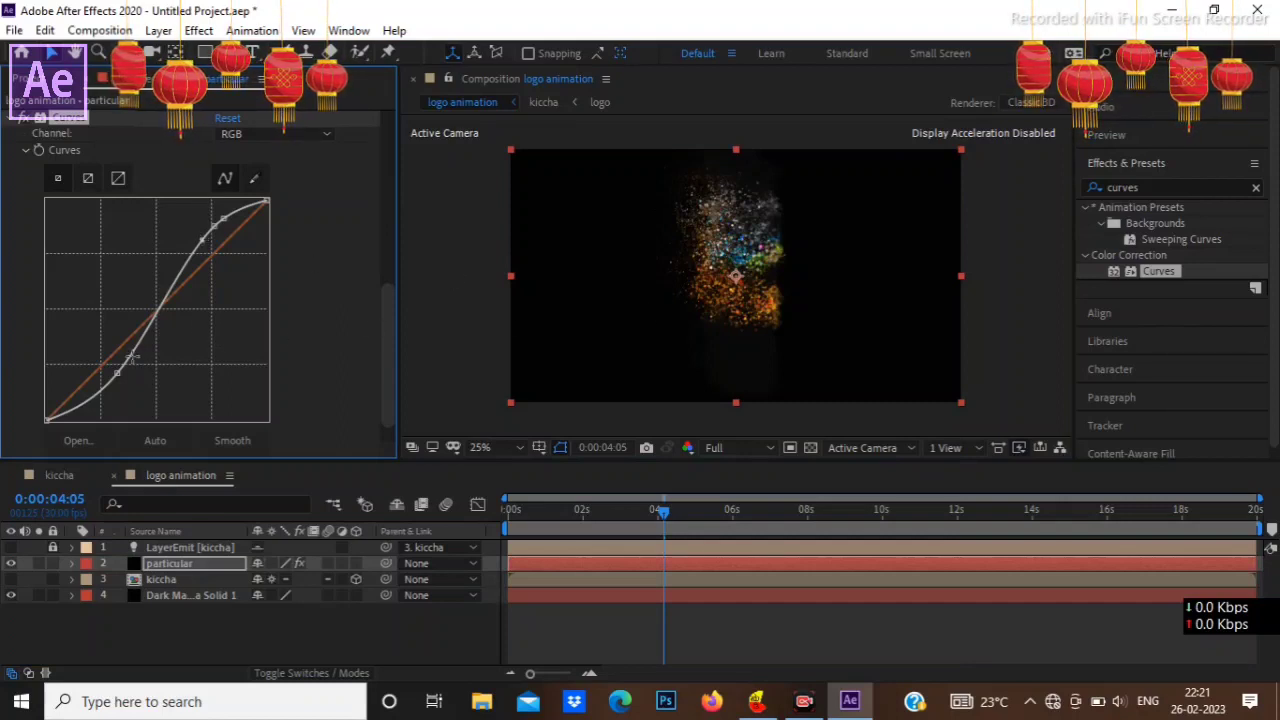
drag(135, 357, 121, 355)
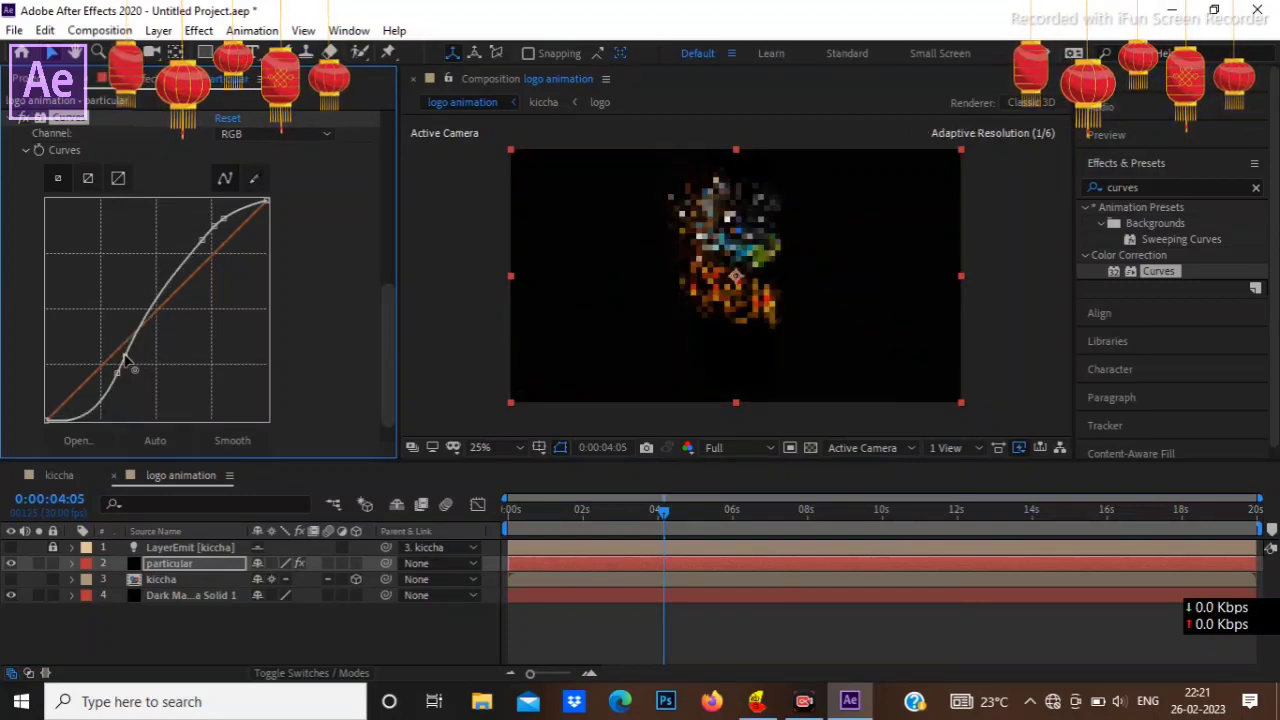
drag(125, 357, 135, 361)
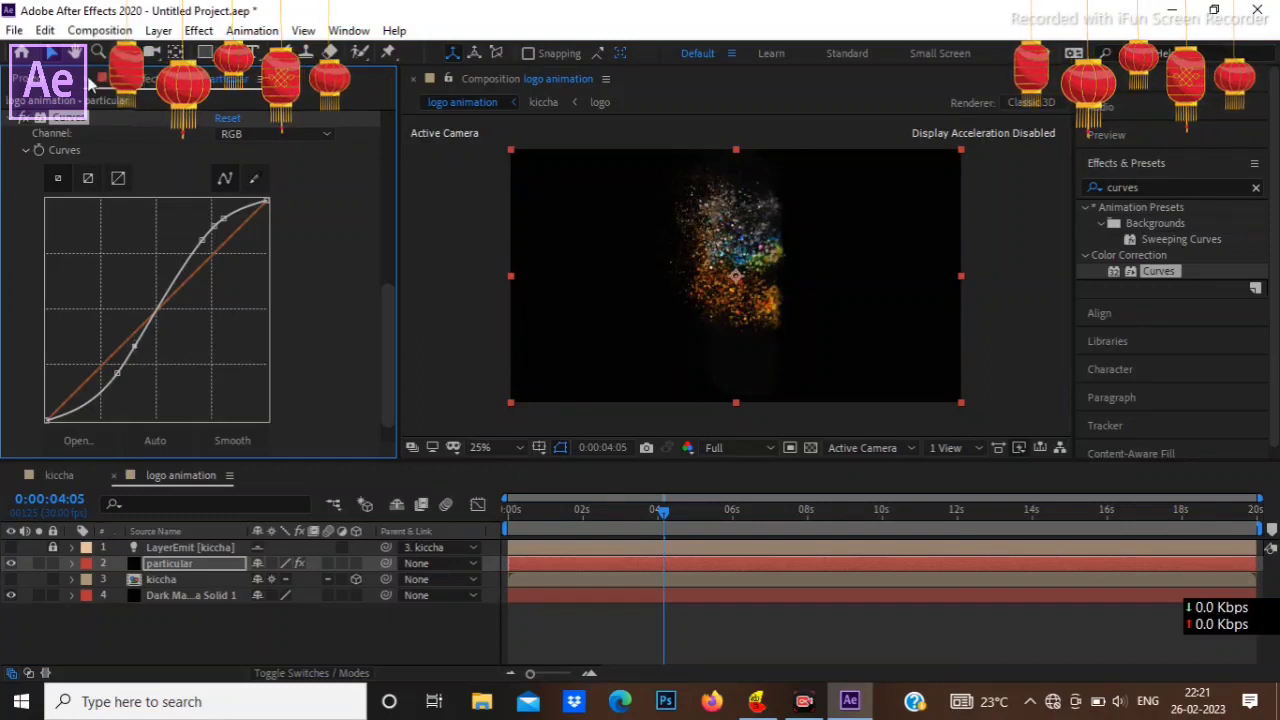
Step: Add the logo composition to the logo animation timeline directly beneath the particular layer and clear the effects search
click(25, 151)
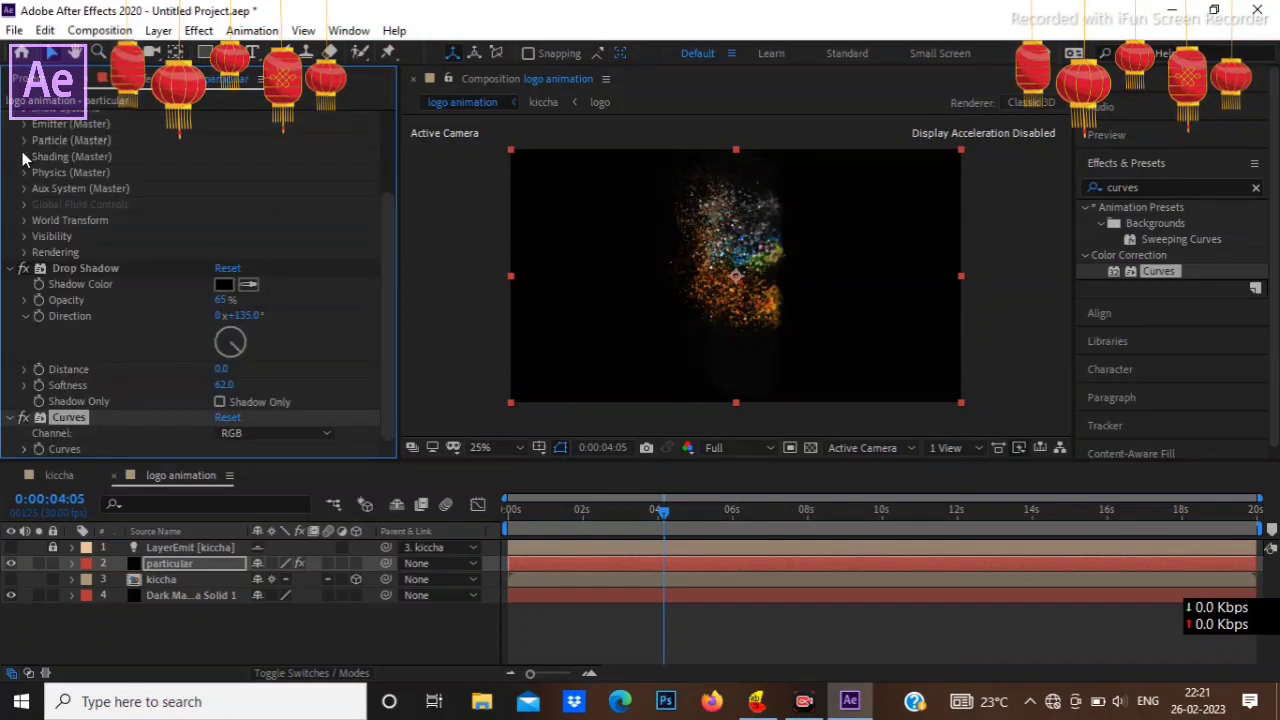
click(9, 269)
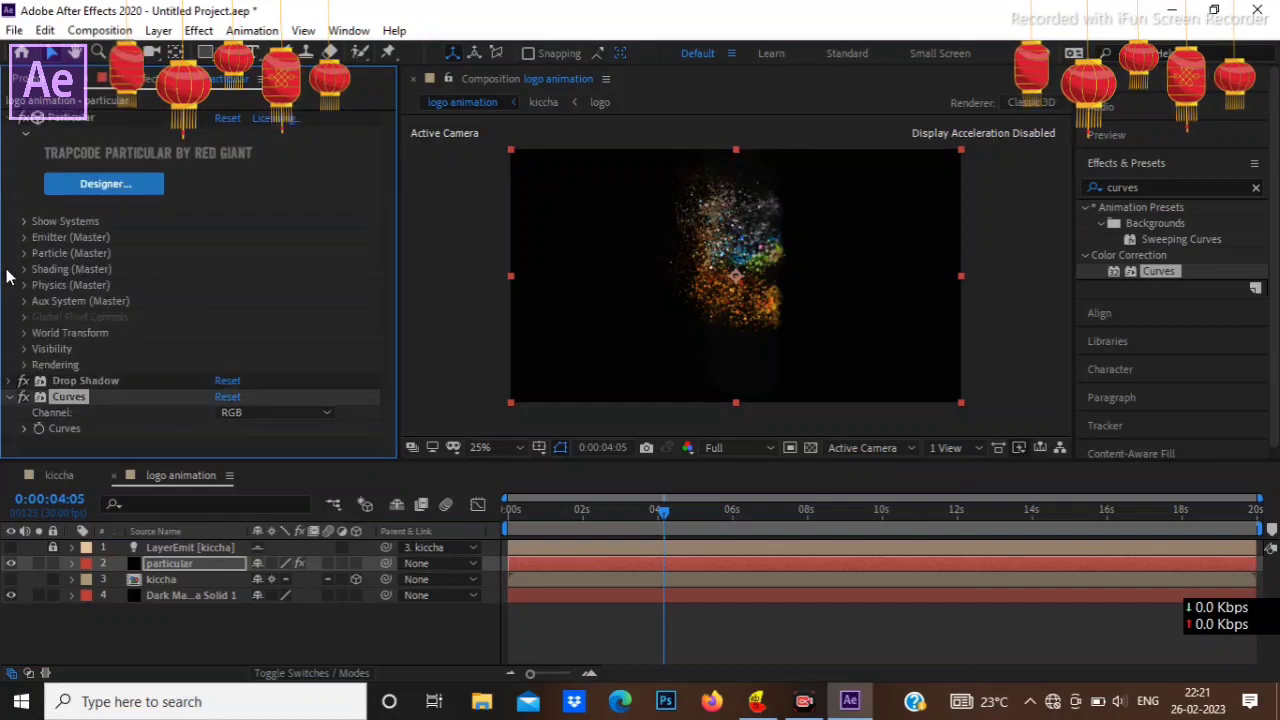
click(45, 85)
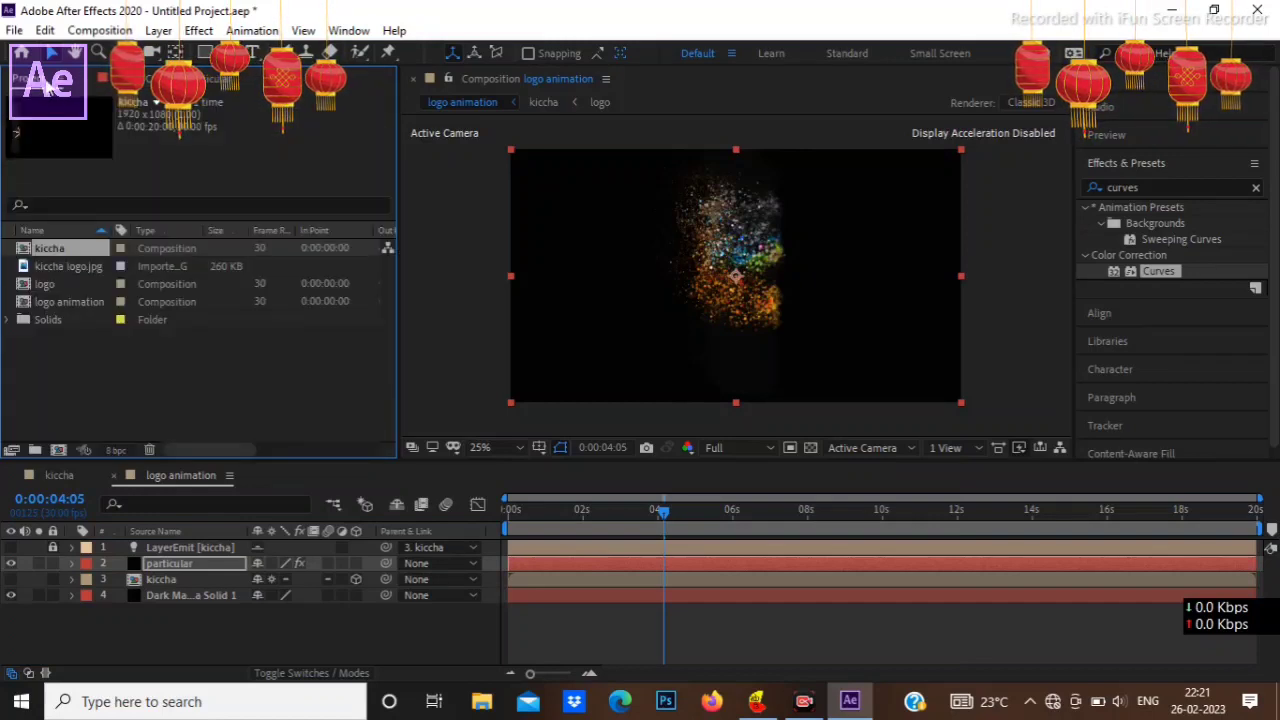
drag(67, 279, 180, 568)
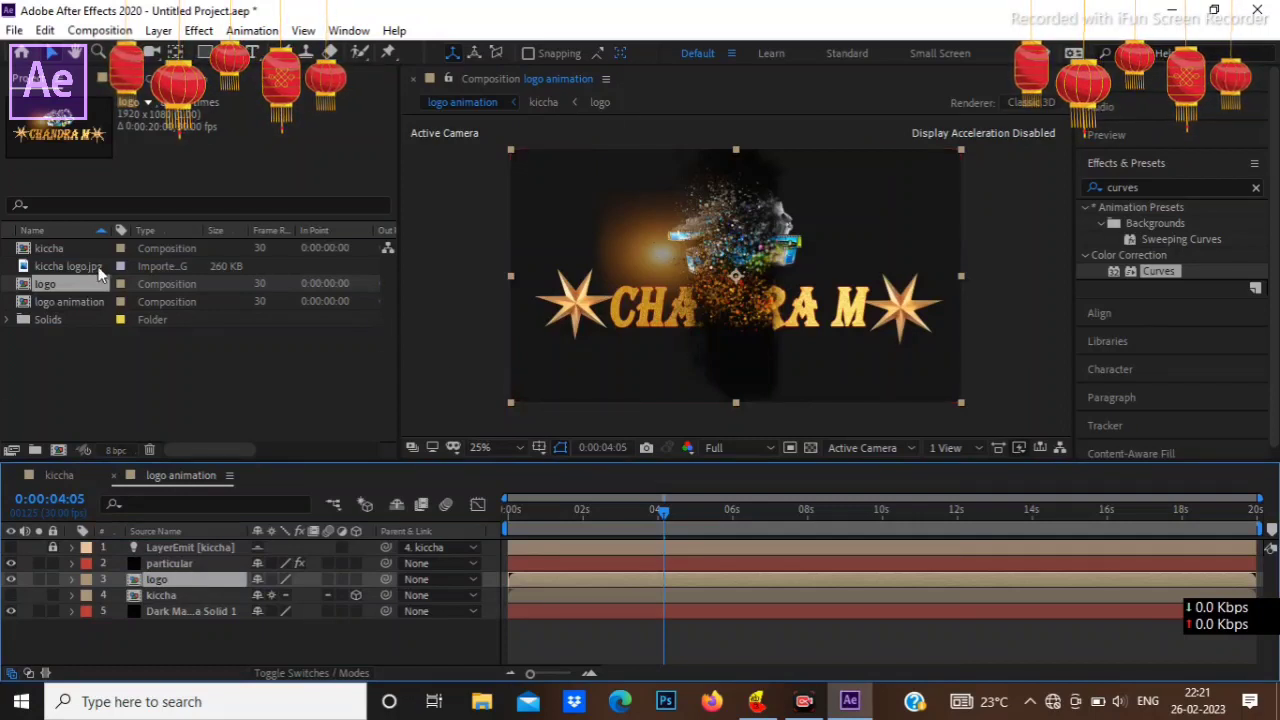
click(1257, 188)
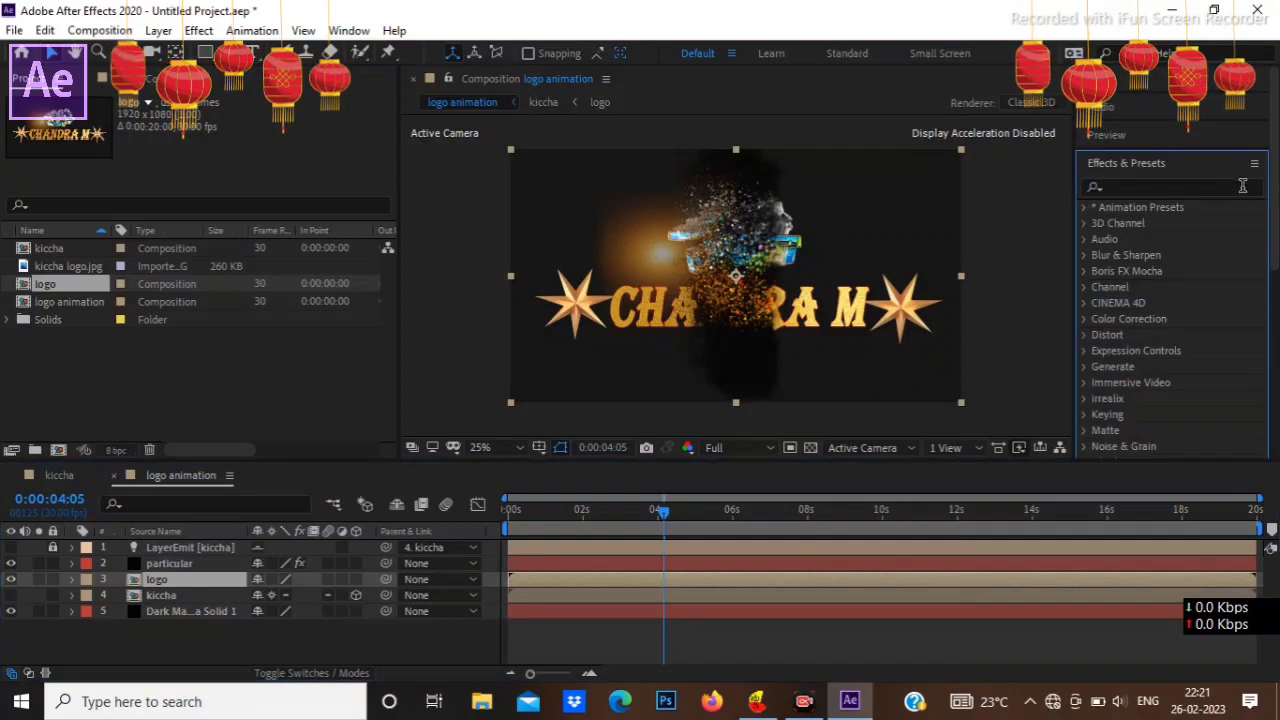
click(1166, 186)
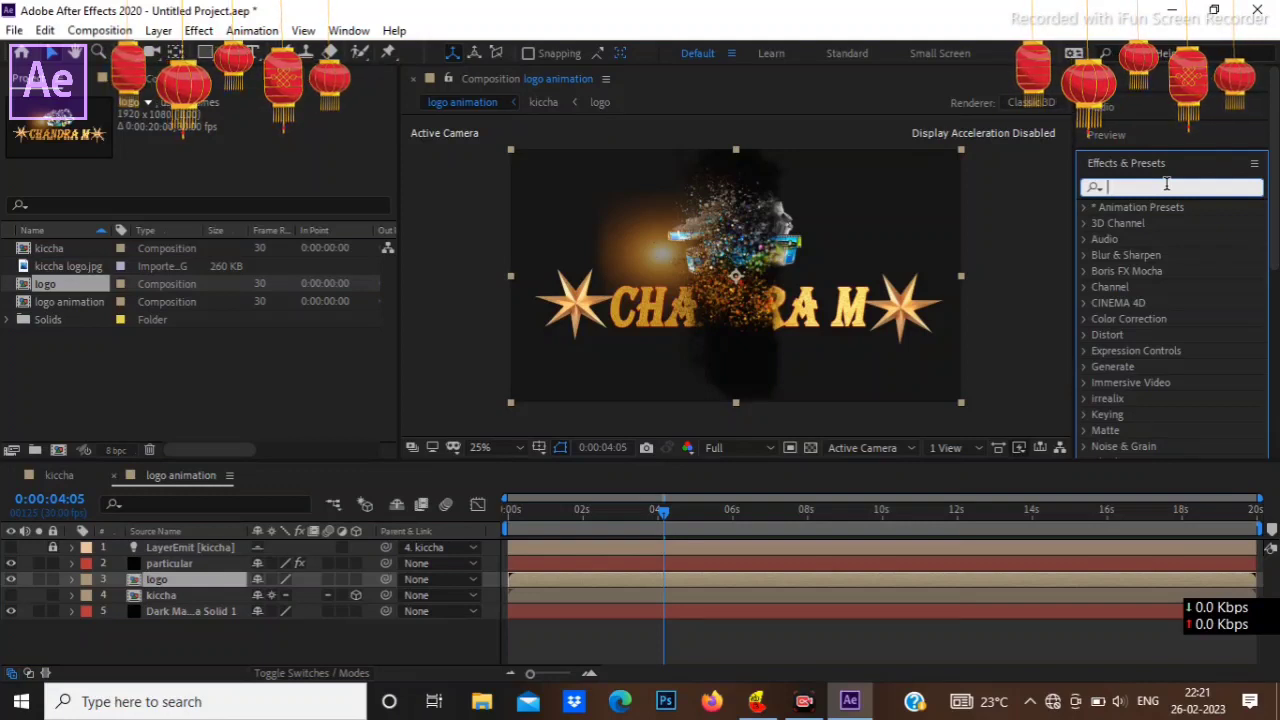
text(wi)
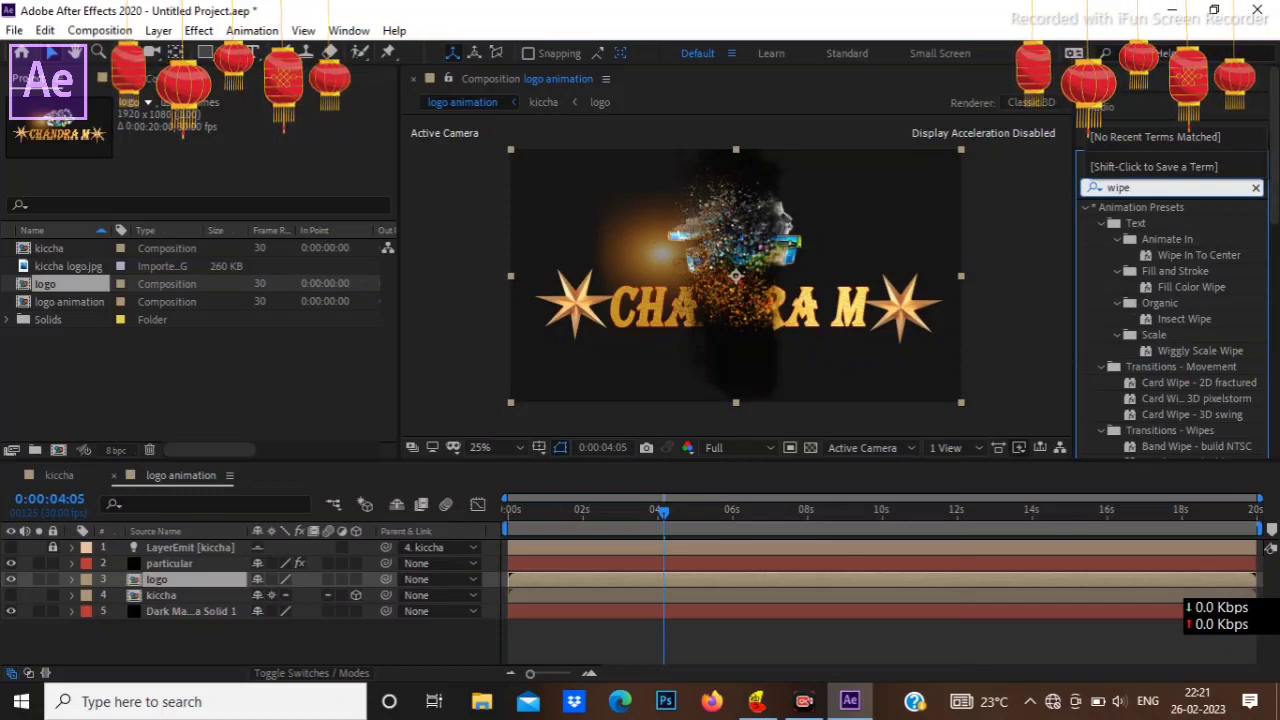
text(pe )
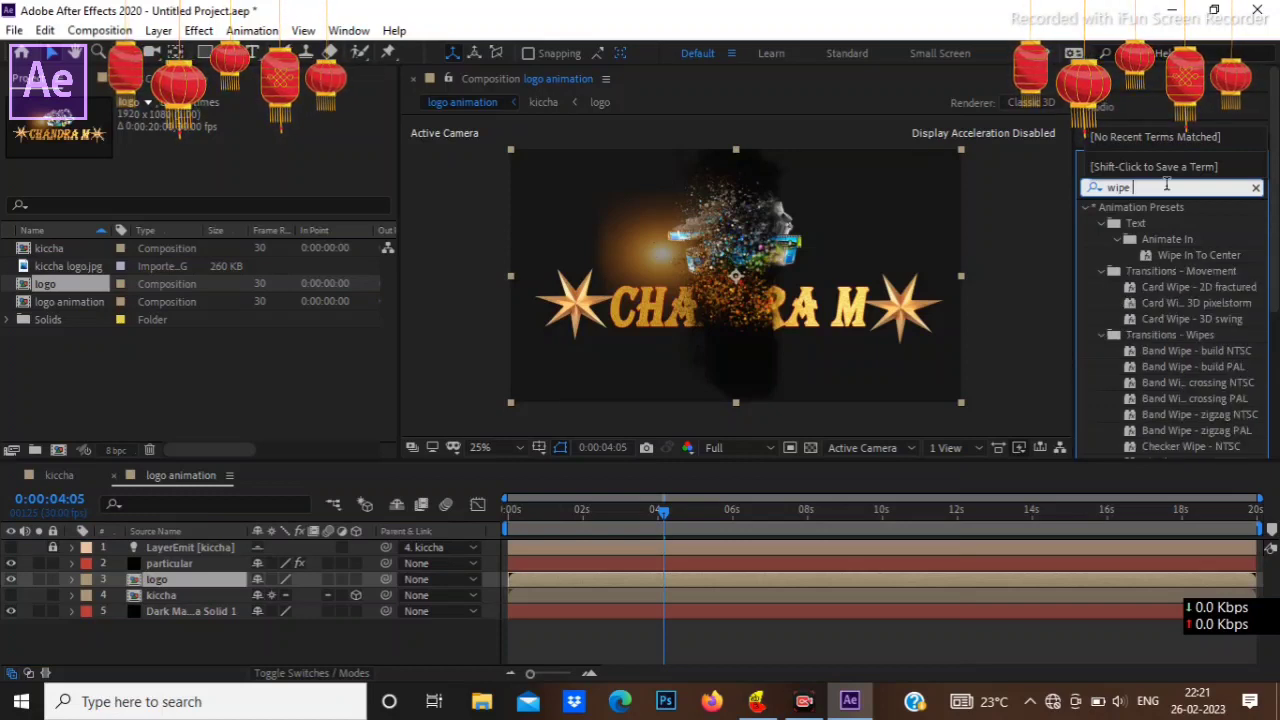
text(s)
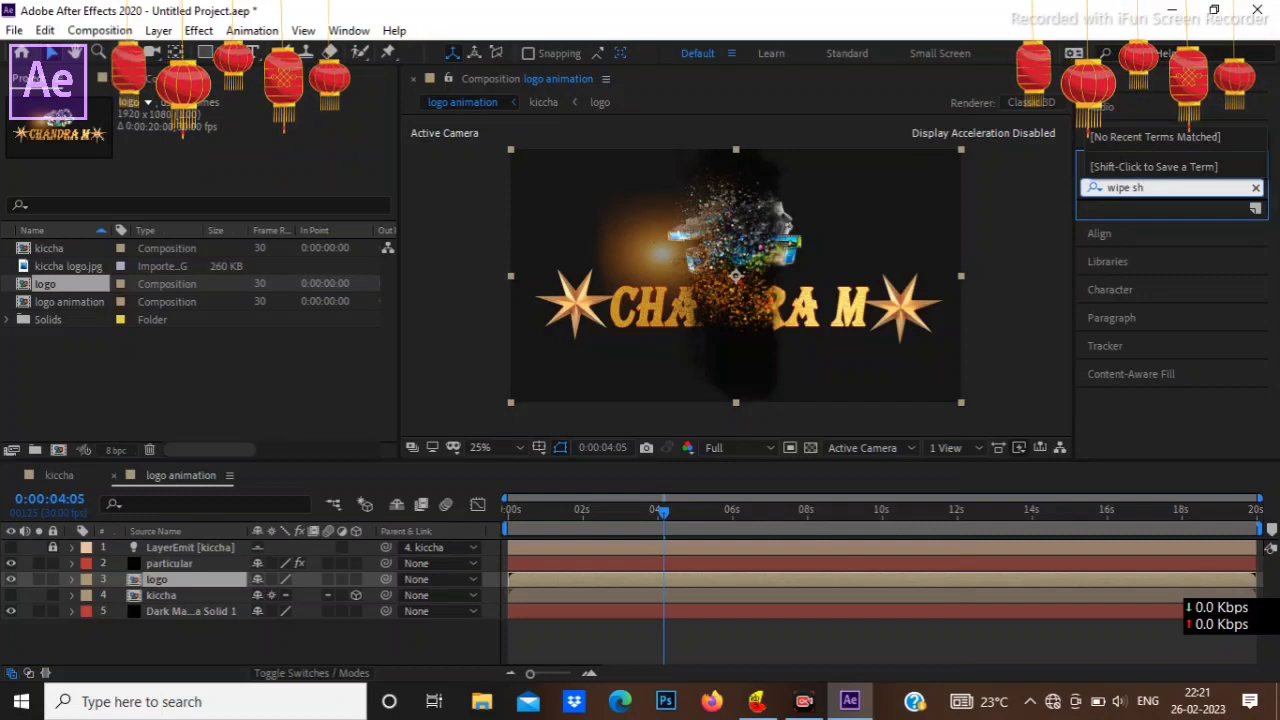
key(BackSpace)
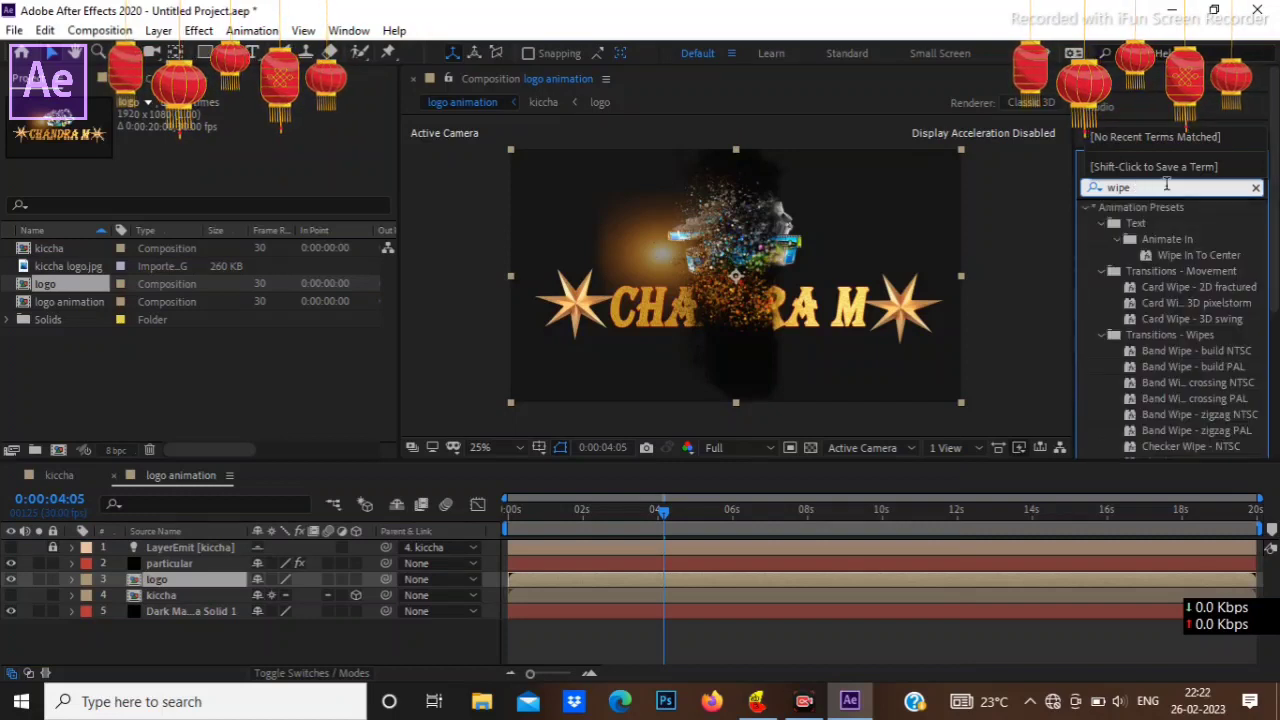
key(BackSpace)
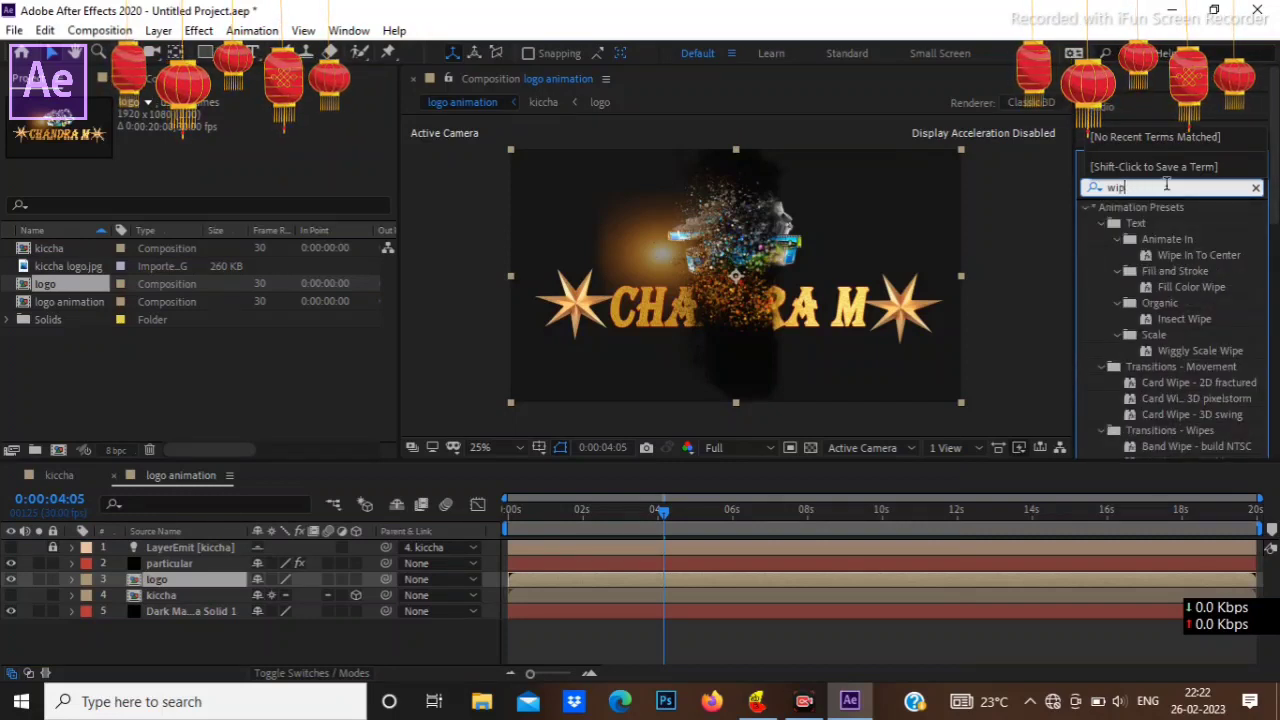
key(BackSpace)
key(BackSpace)
key(BackSpace)
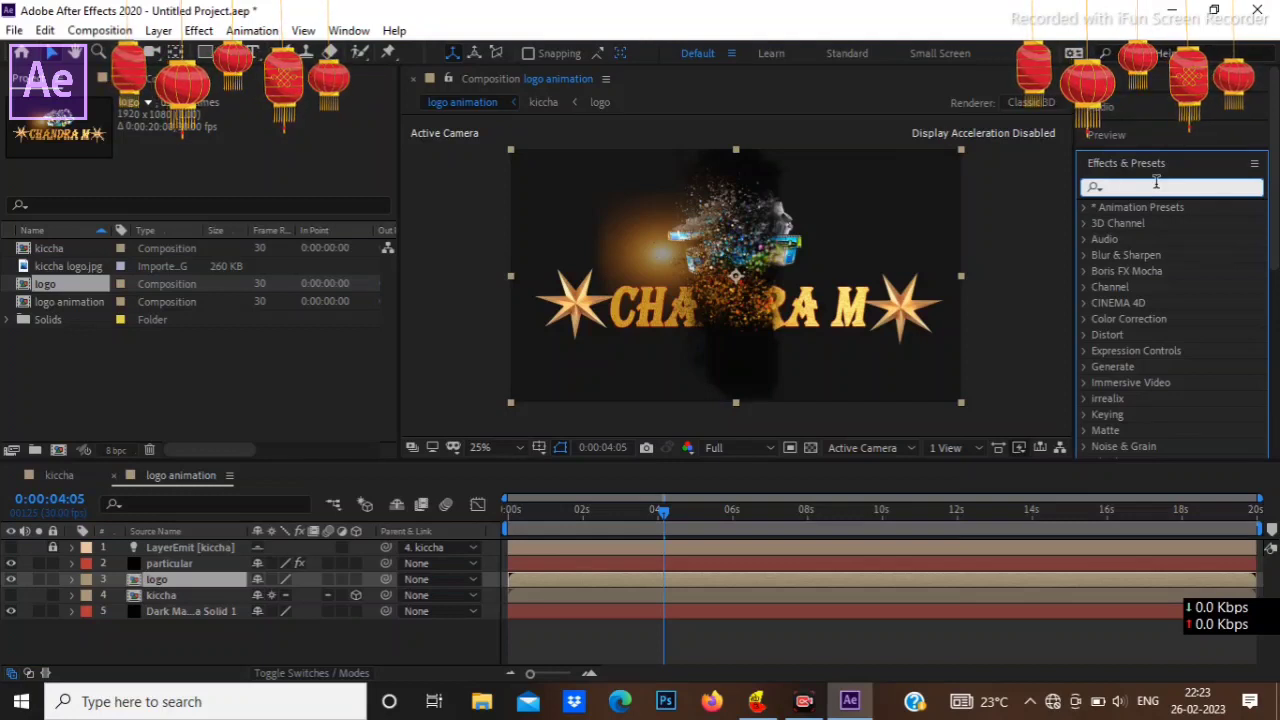
Step: Search the effects for "linear" and apply the Linear Wipe animation preset to the logo layer
text(line)
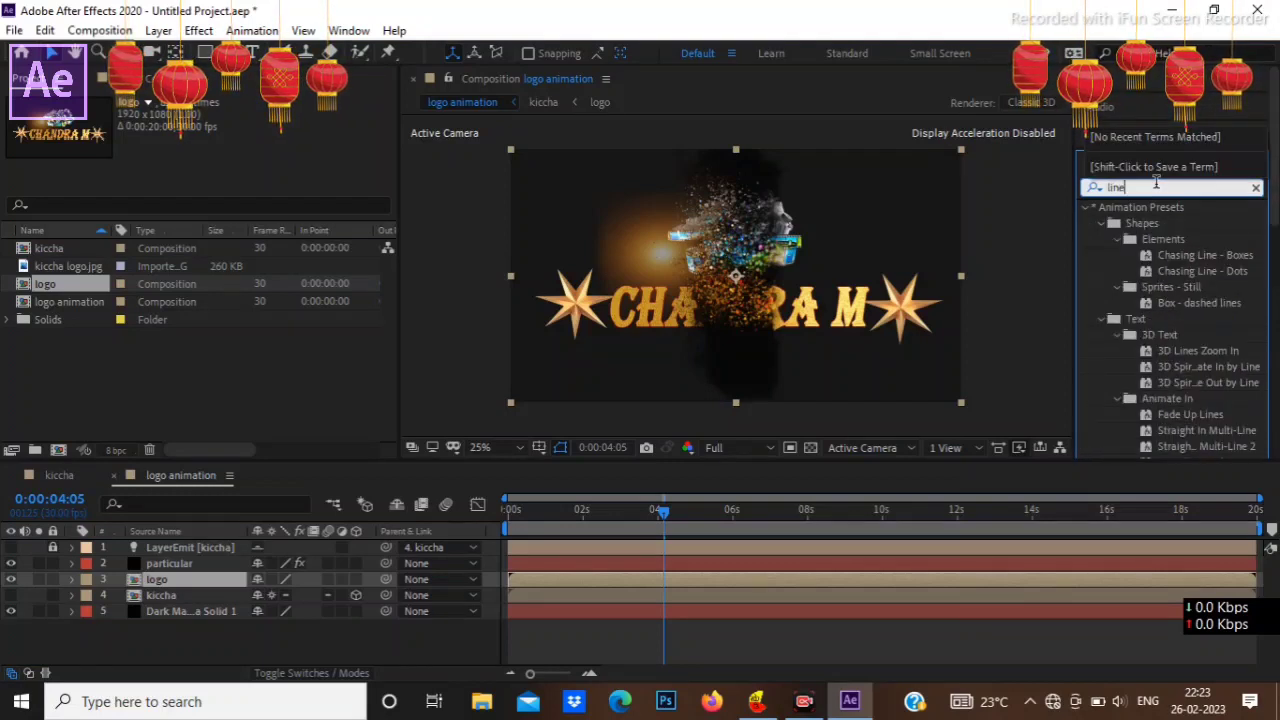
text(ar)
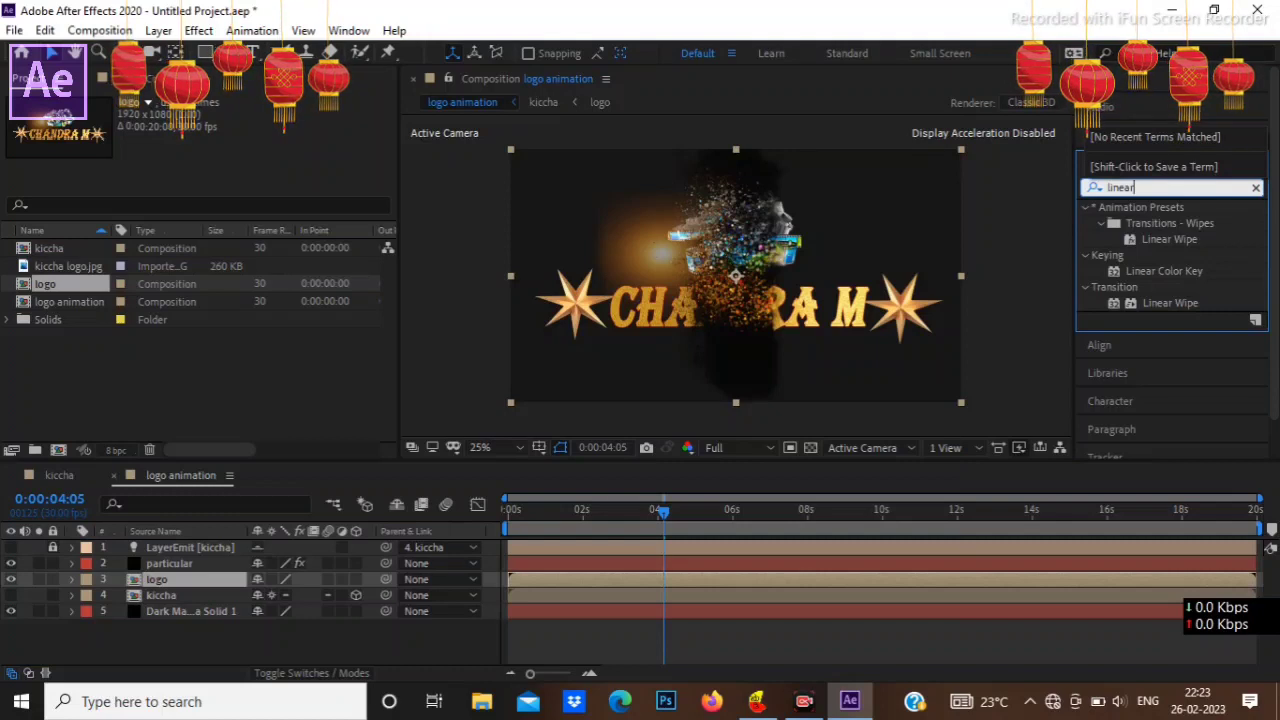
click(1155, 239)
drag(1155, 239, 200, 577)
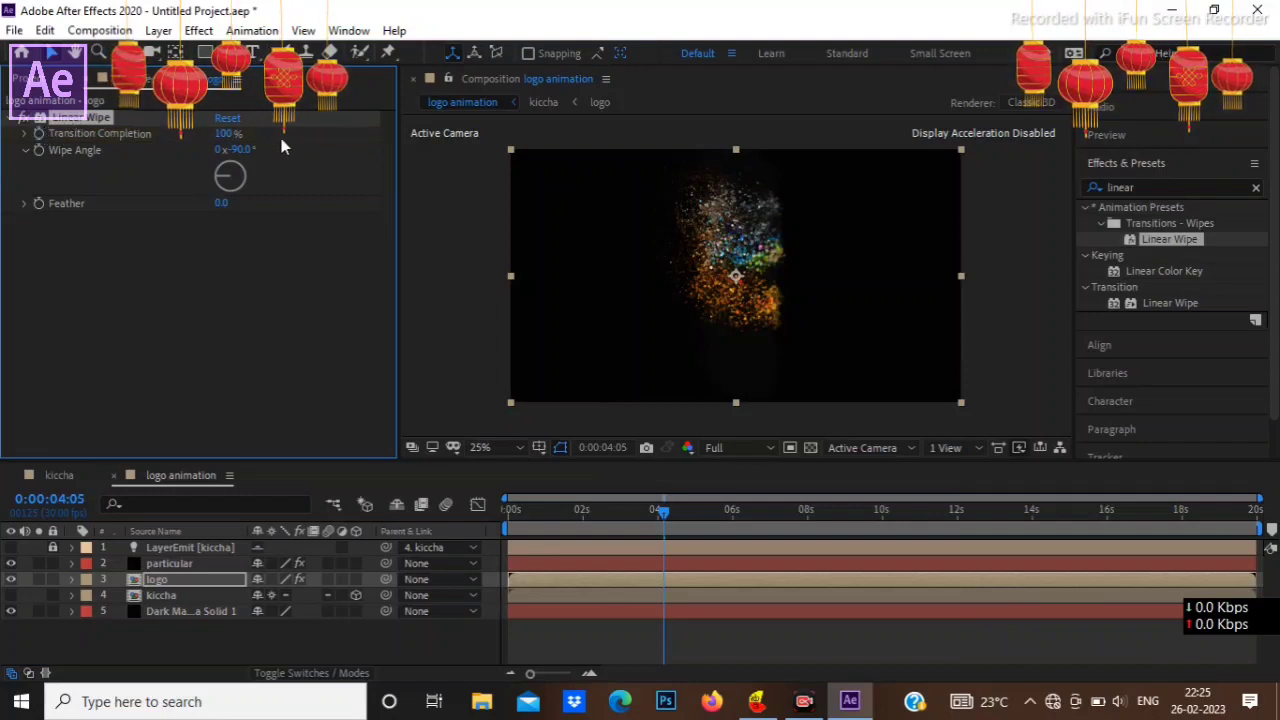
Step: Set the Linear Wipe's Wipe Angle to 270° and its Feather to 62
click(240, 149)
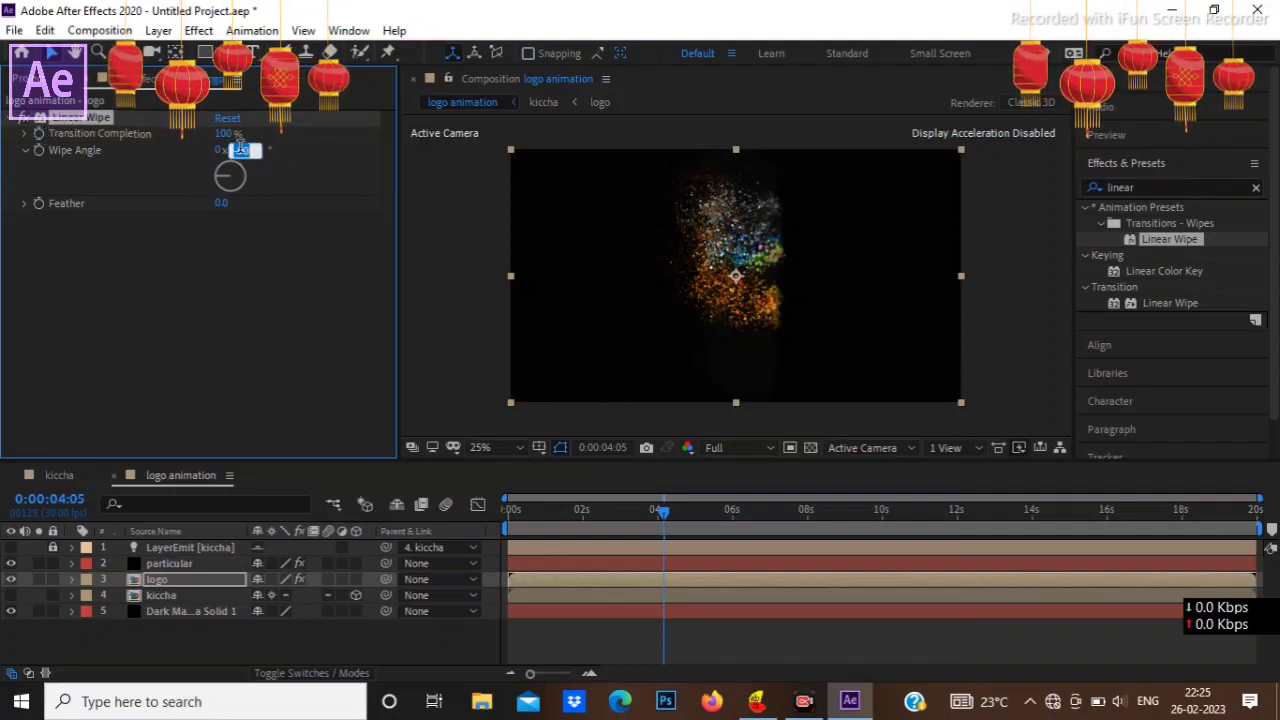
text(270)
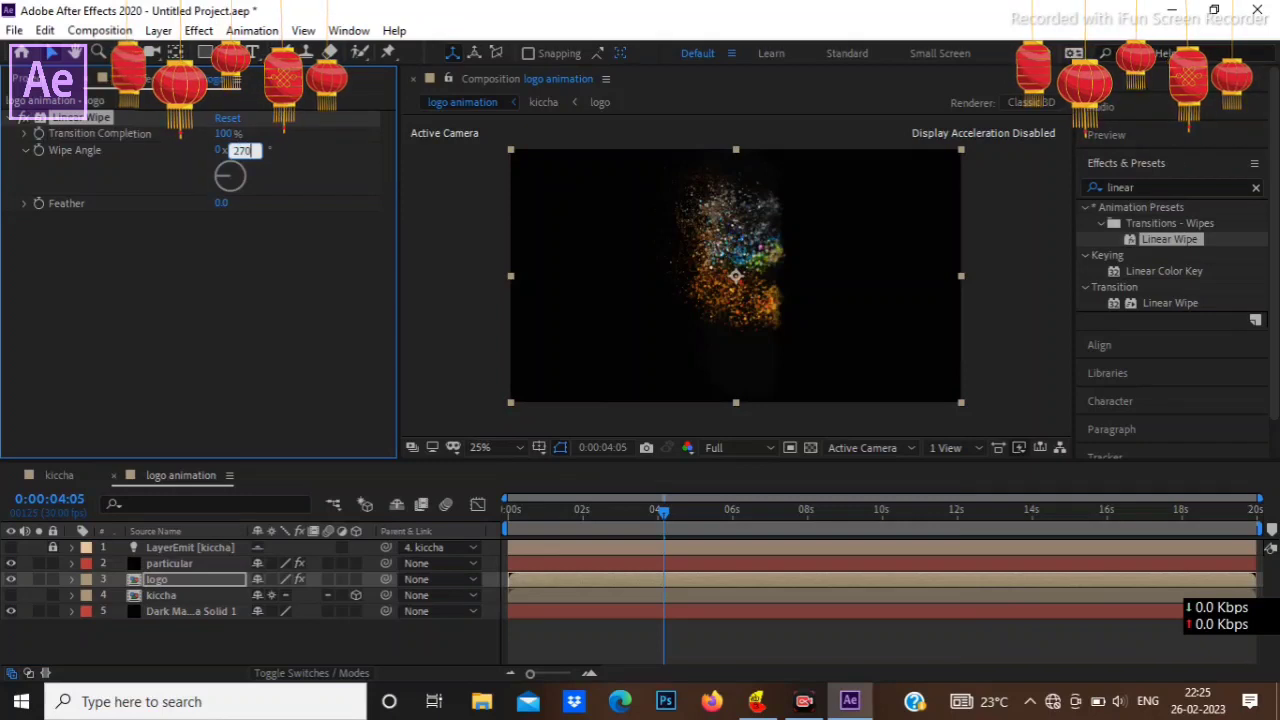
click(253, 246)
click(220, 205)
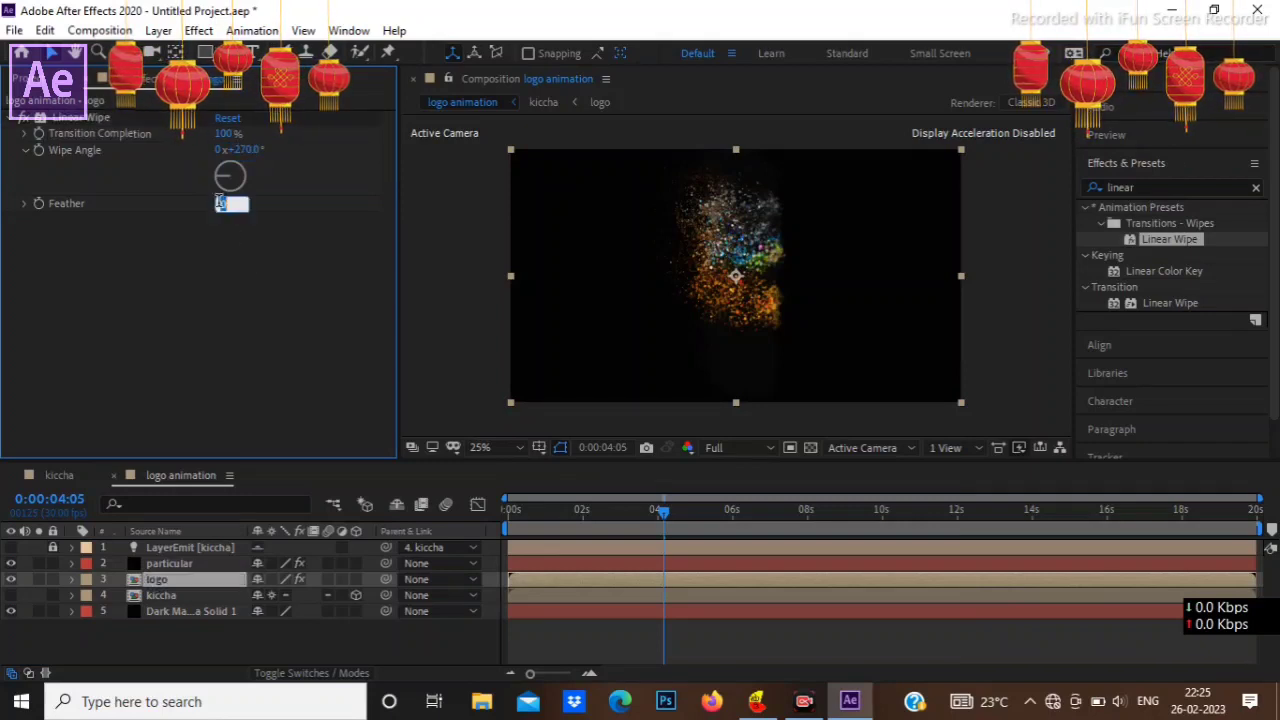
text(62)
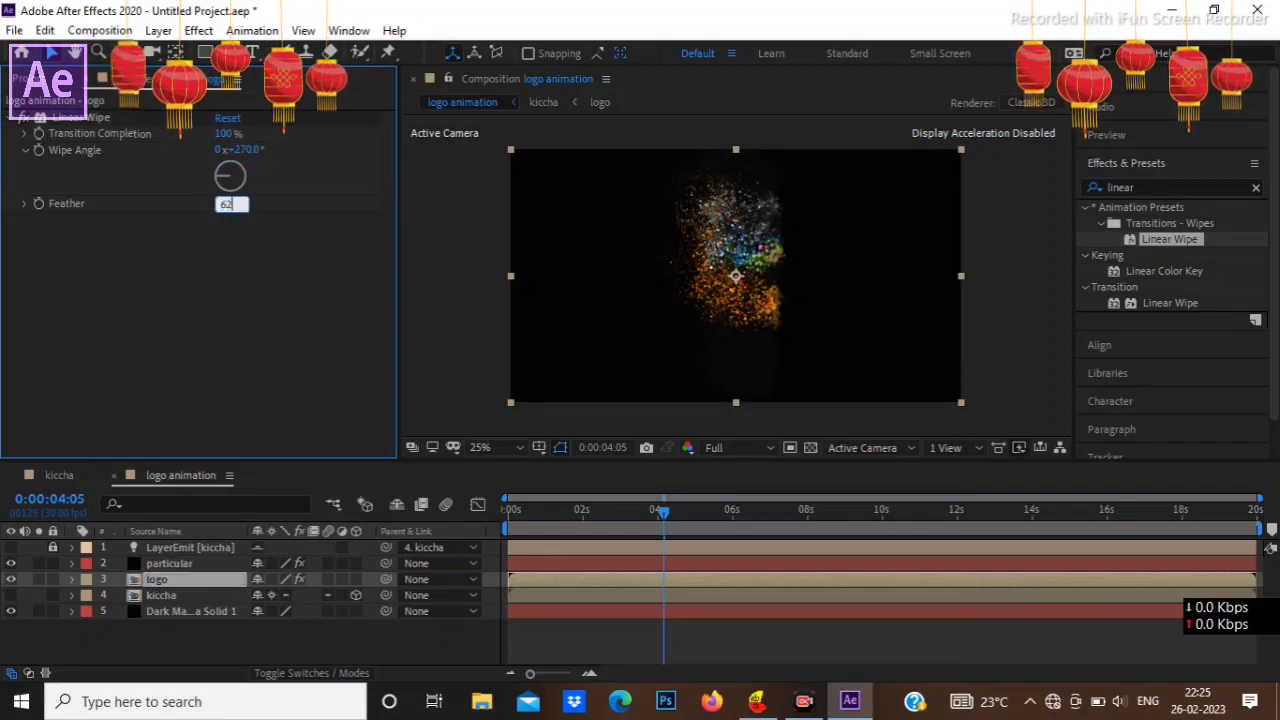
click(231, 240)
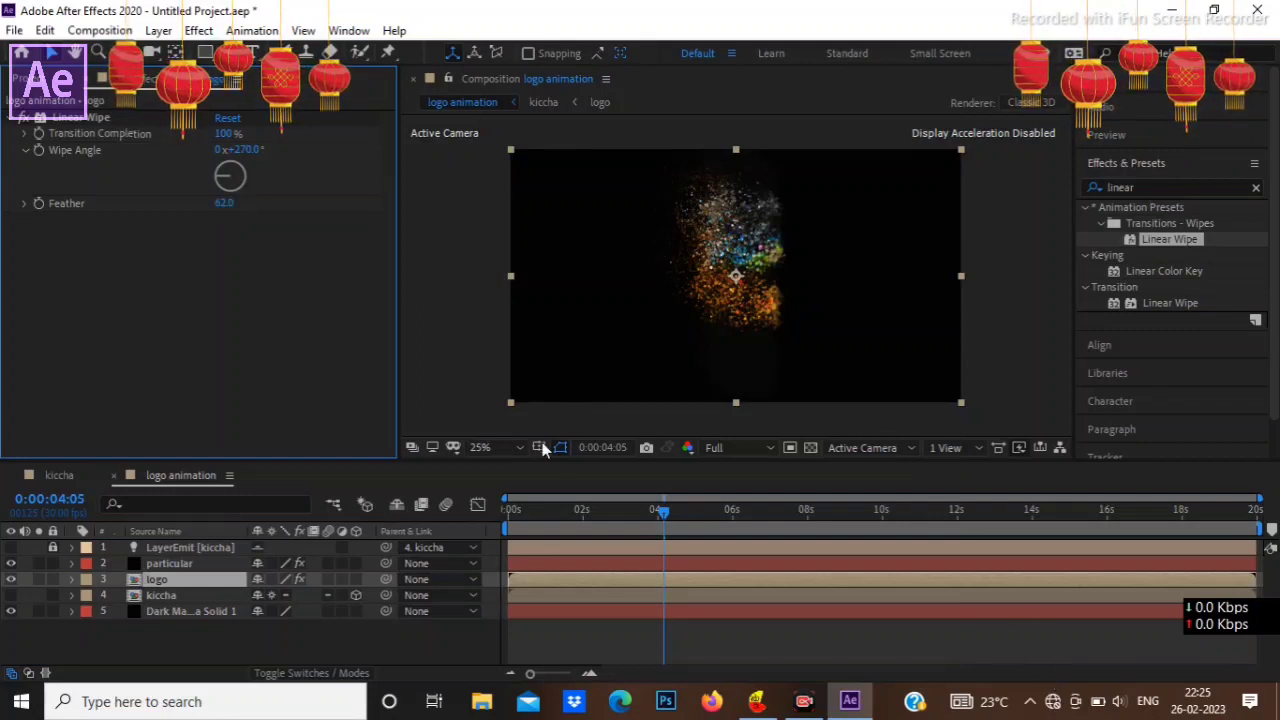
Step: Keyframe the logo layer's Linear Wipe Transition Completion from 100% at 0 seconds to 0% at 8 seconds
click(668, 514)
drag(668, 514, 471, 537)
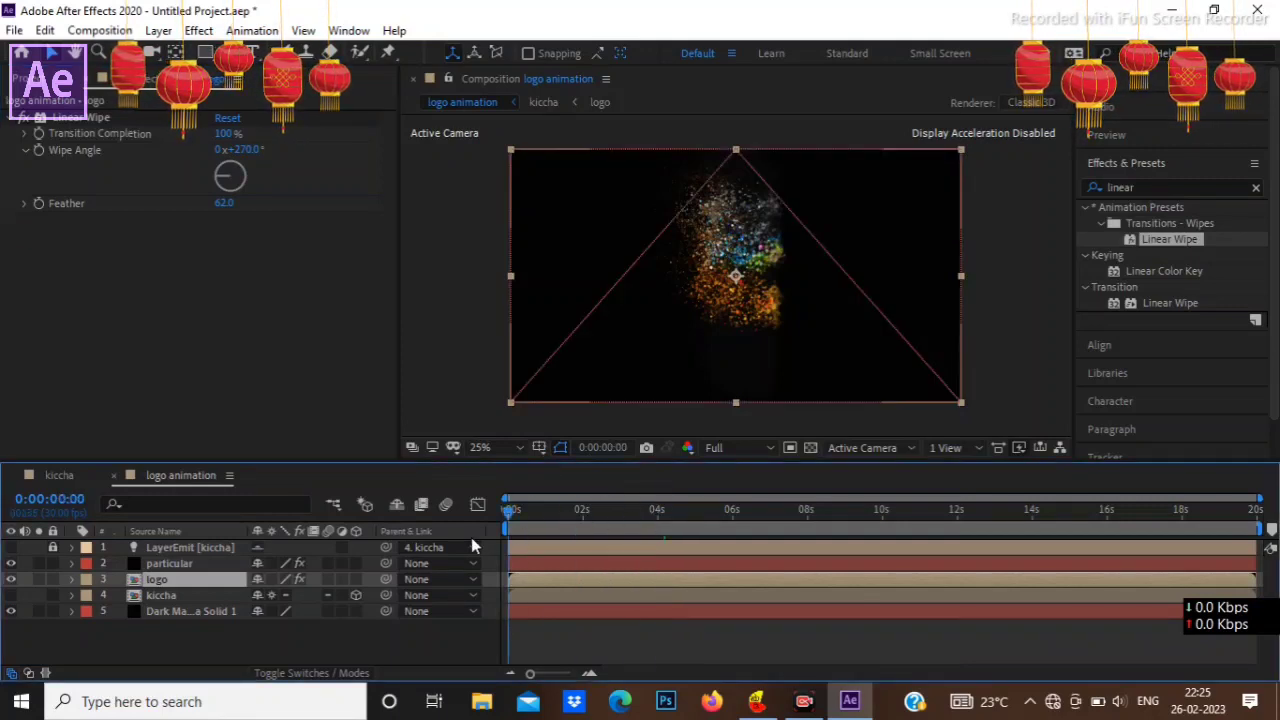
click(42, 130)
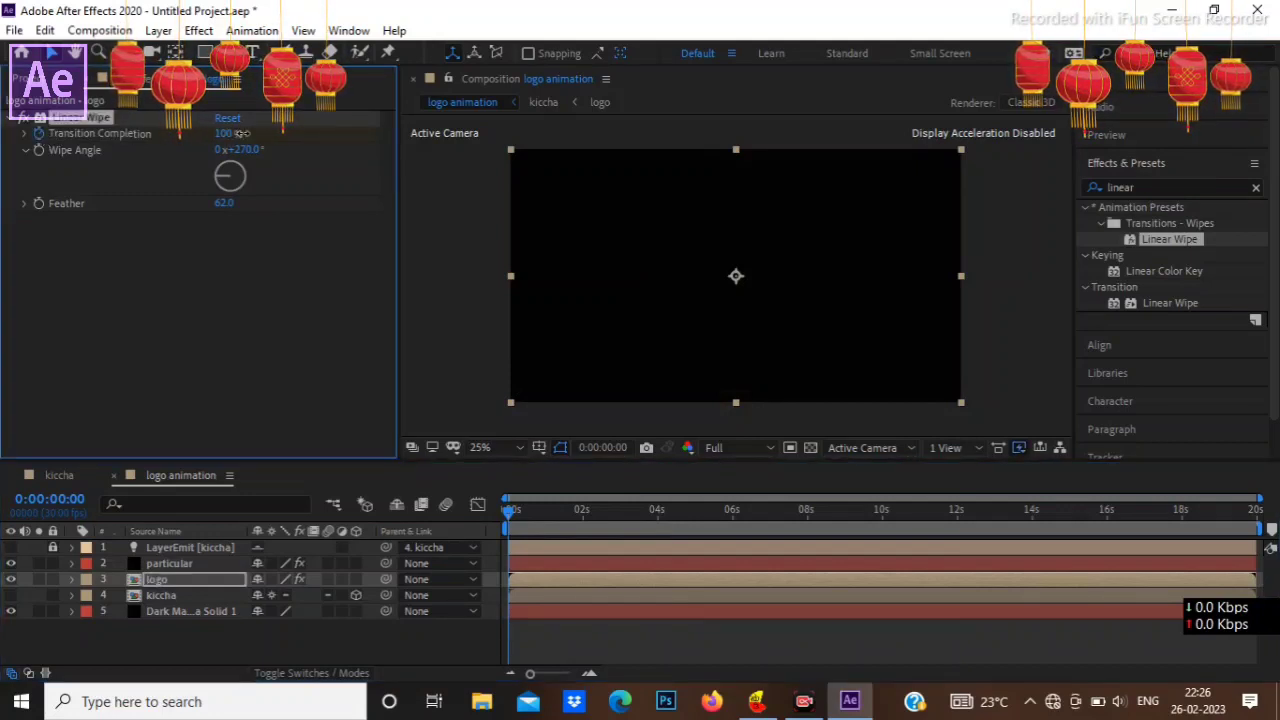
click(806, 504)
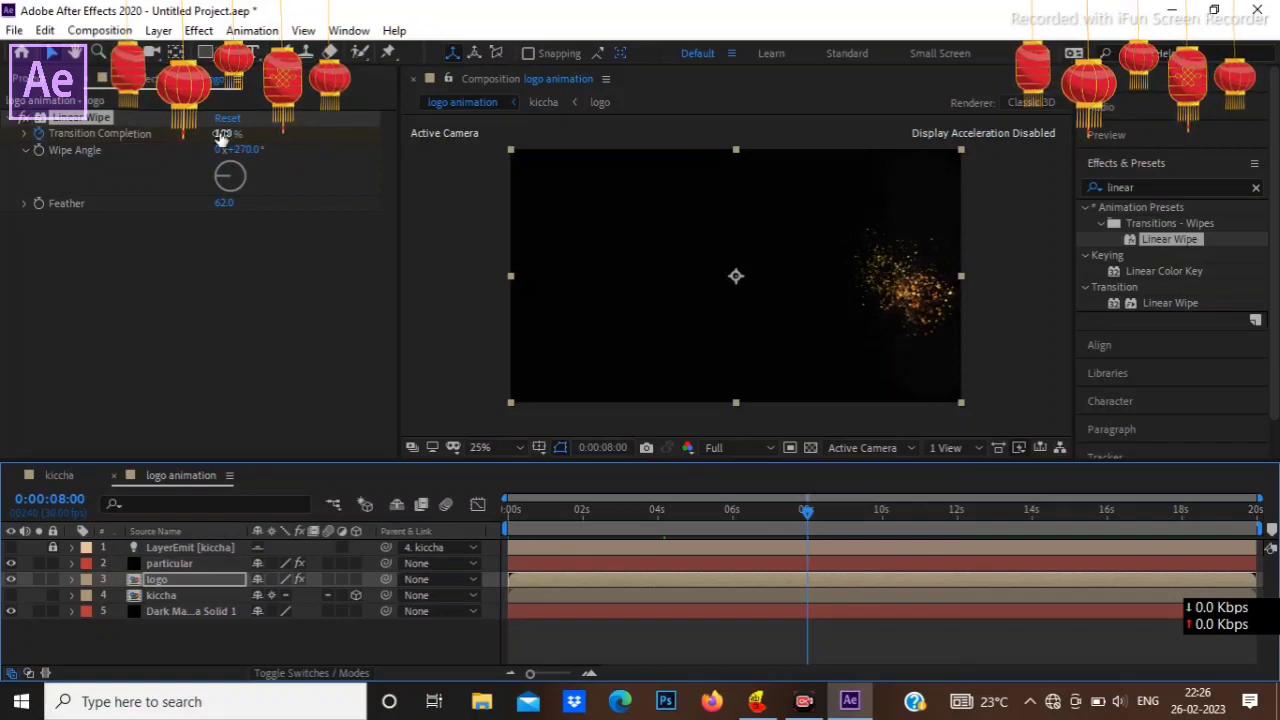
drag(222, 134, 33, 145)
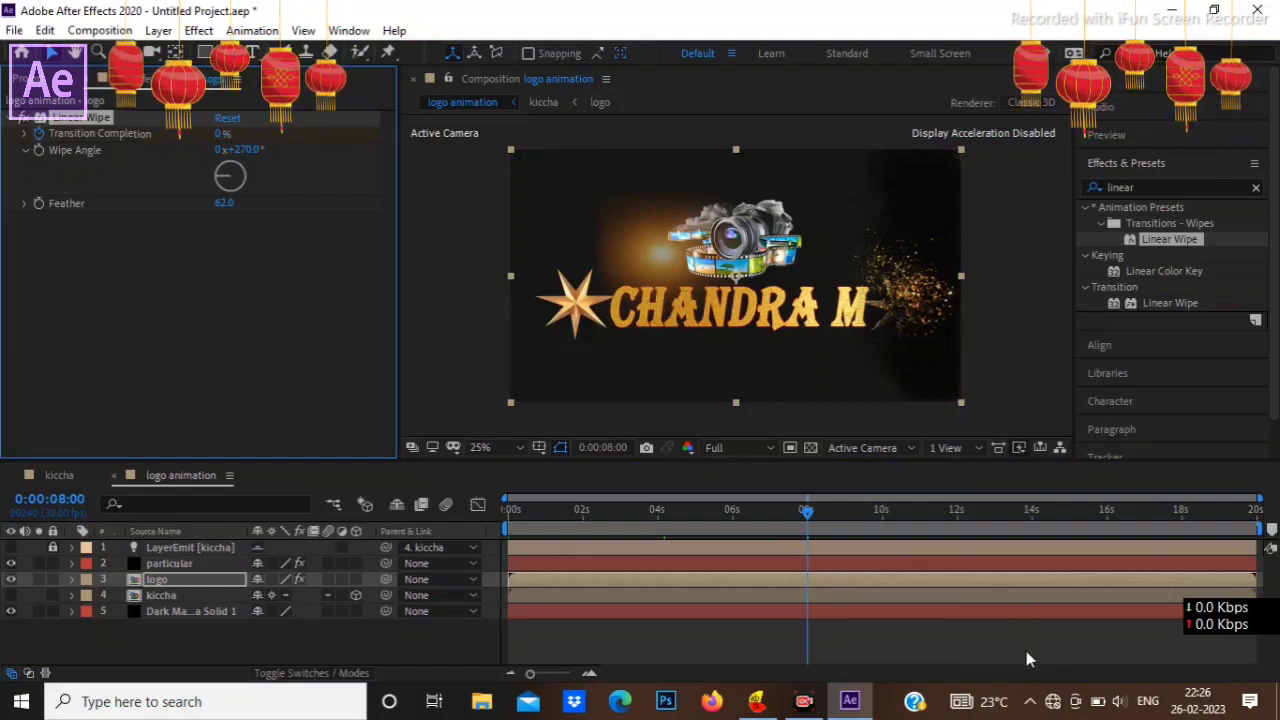
Step: Scrub between about 4 and 8 seconds to check how the logo's wipe reveal lines up with the particles
click(659, 510)
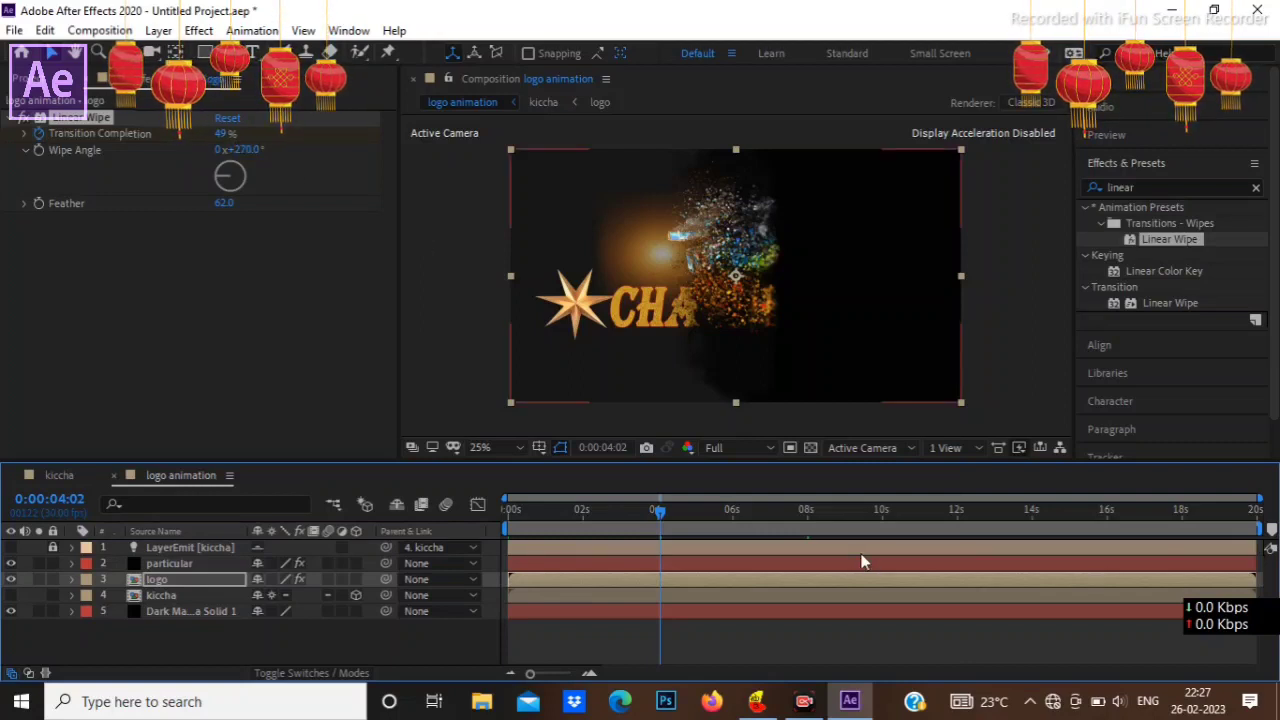
click(808, 511)
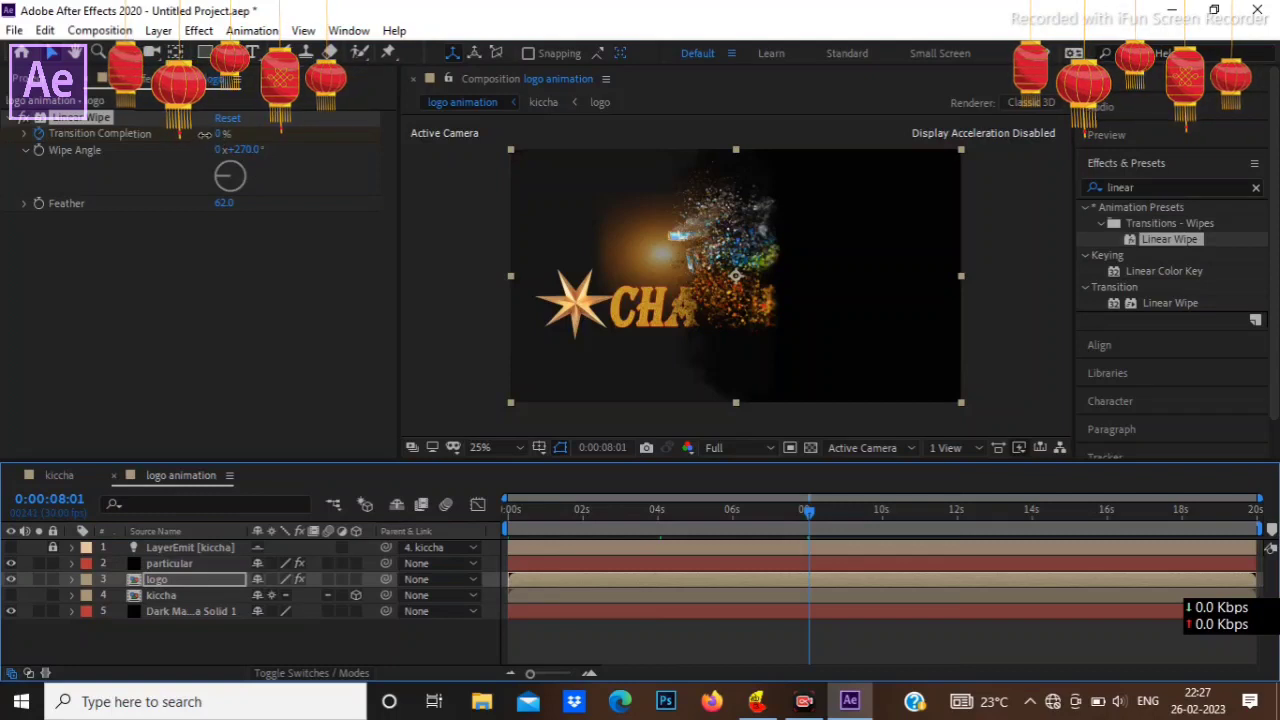
drag(219, 135, 228, 135)
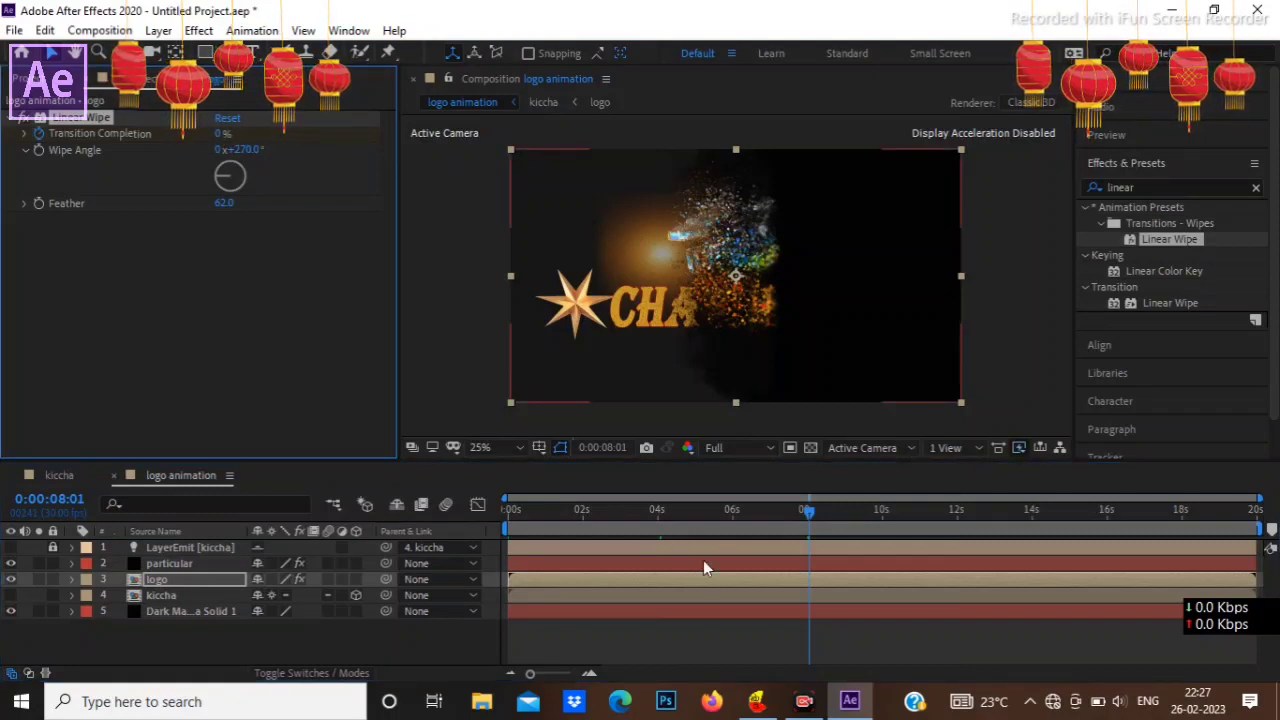
click(643, 513)
drag(631, 513, 674, 520)
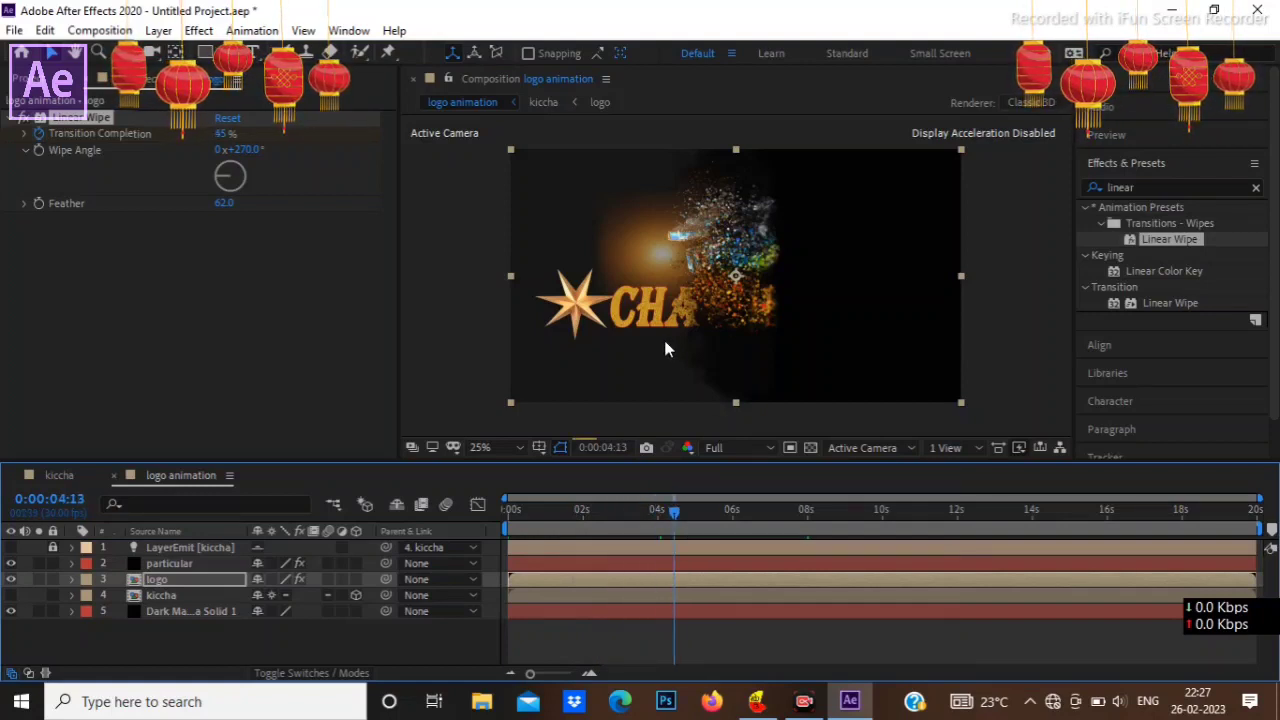
scroll(734, 344, up, 2)
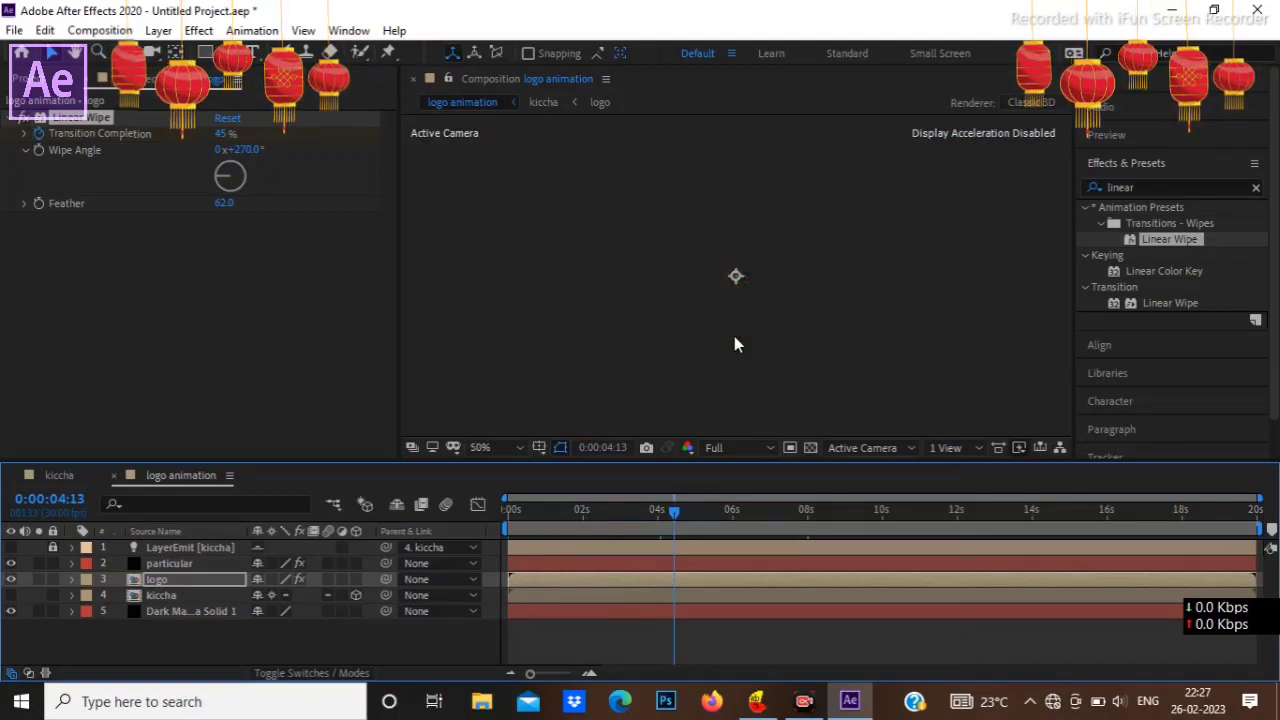
scroll(734, 344, down, 2)
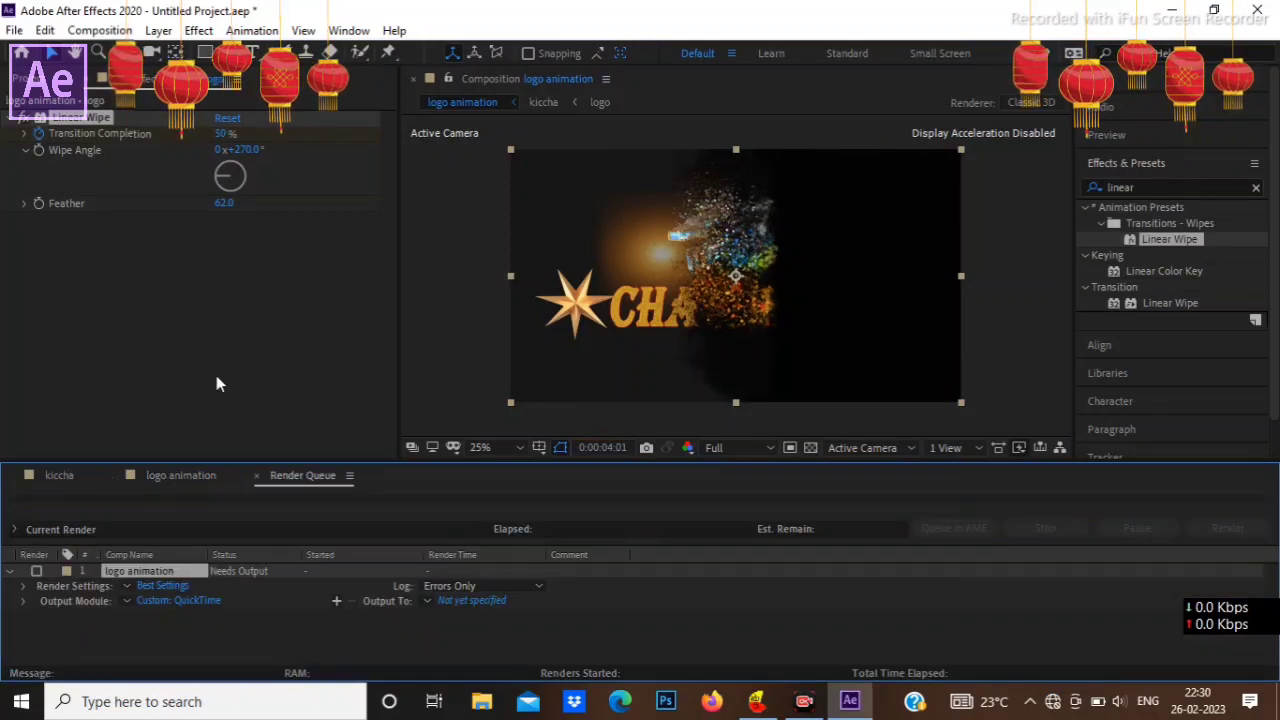
Step: Review the Best Settings render settings of the queued logo animation composition, leaving them as they are
click(105, 31)
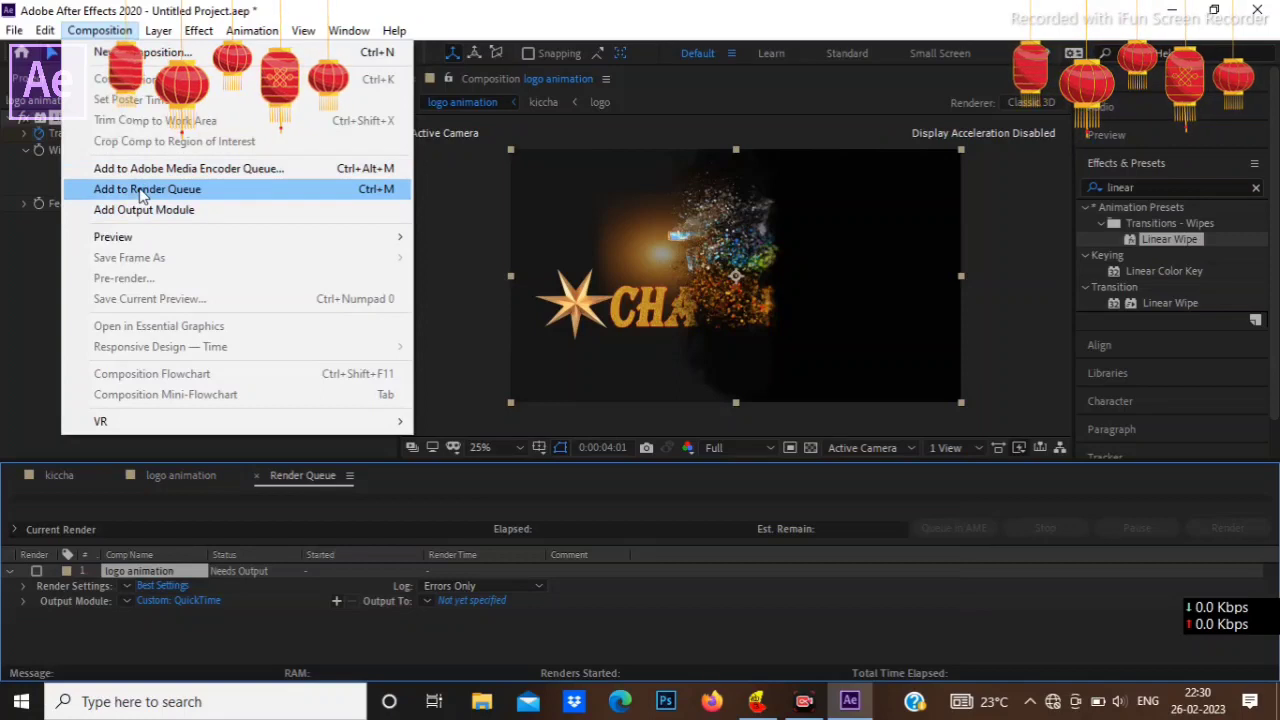
click(172, 586)
click(172, 586)
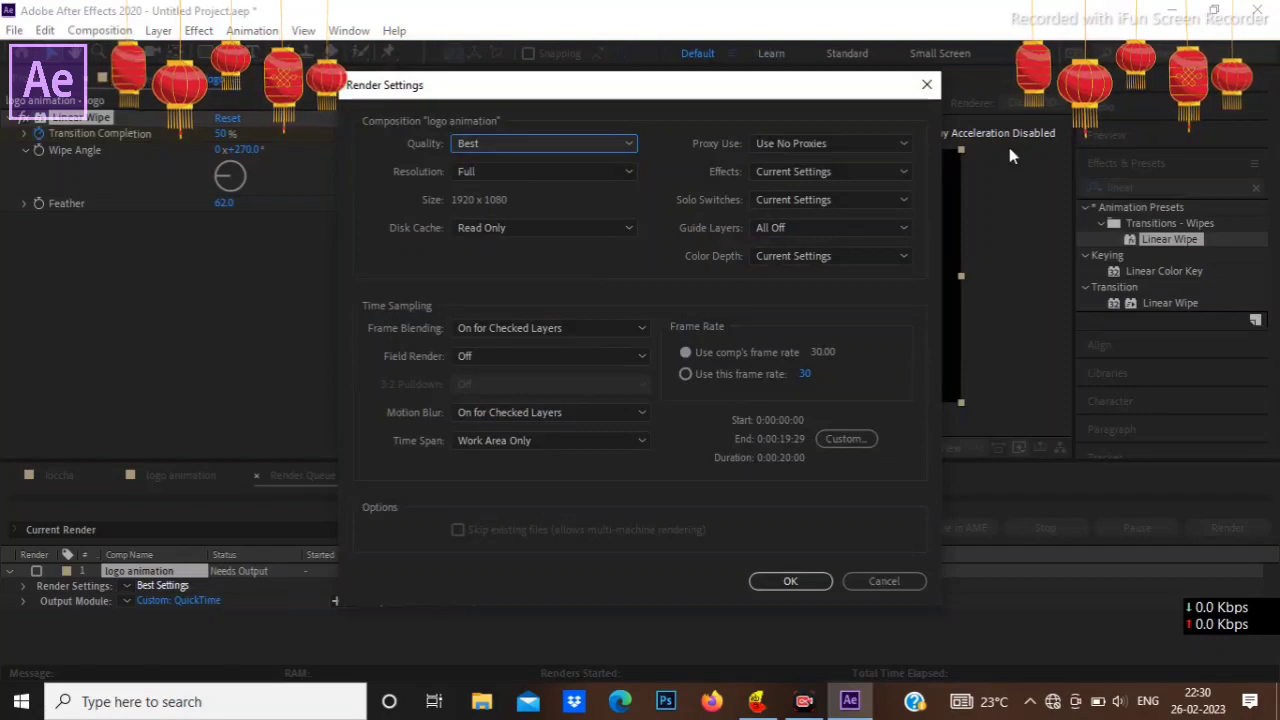
click(886, 585)
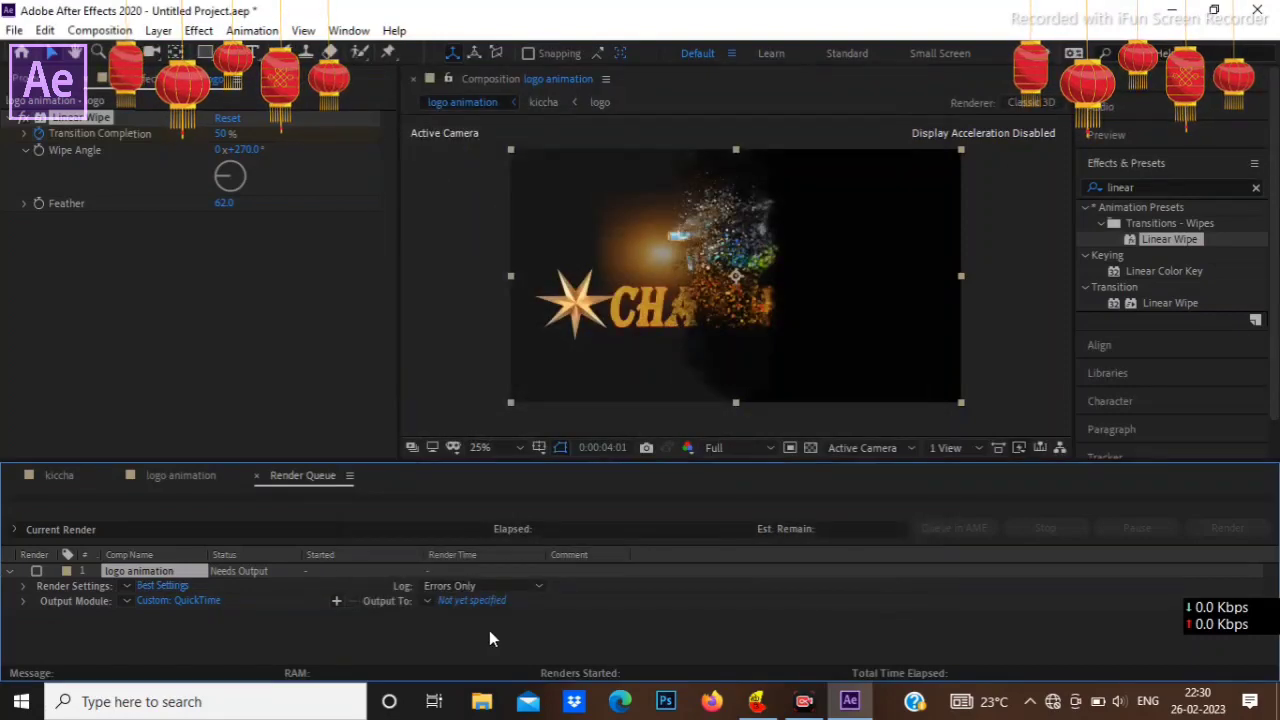
Step: Choose QuickTime as the output module format for the queued logo animation render
click(193, 601)
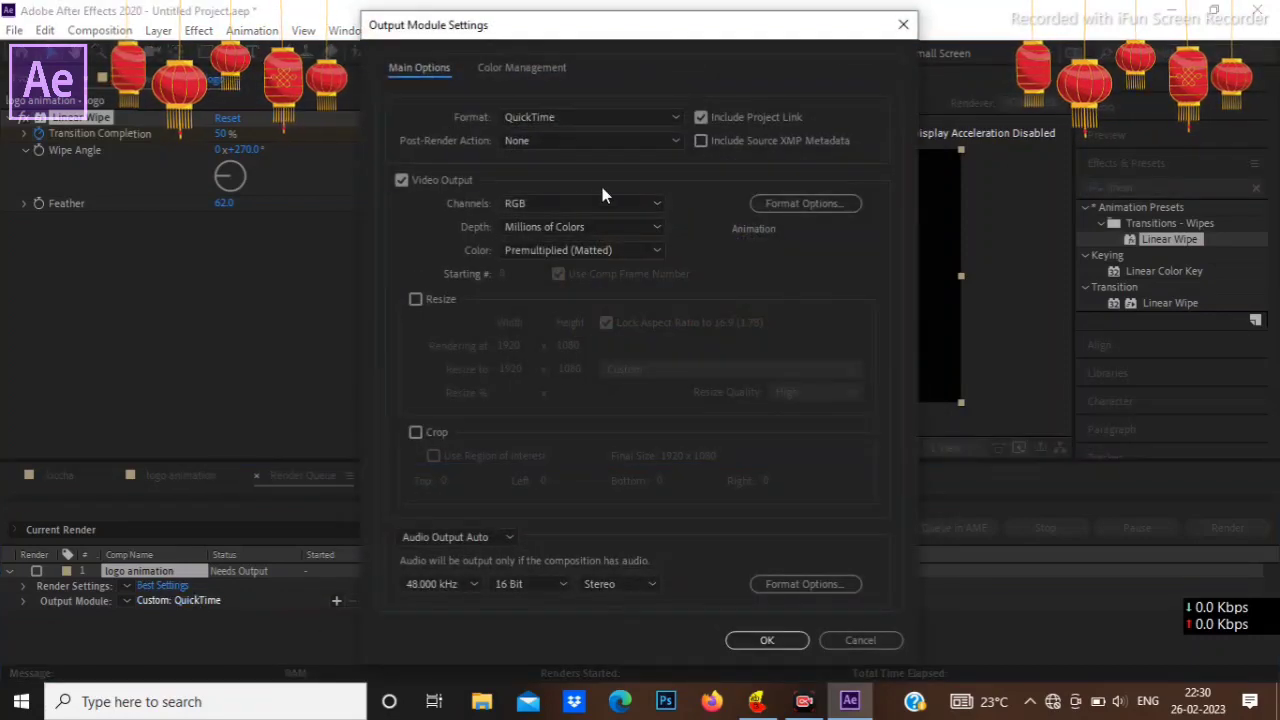
click(563, 117)
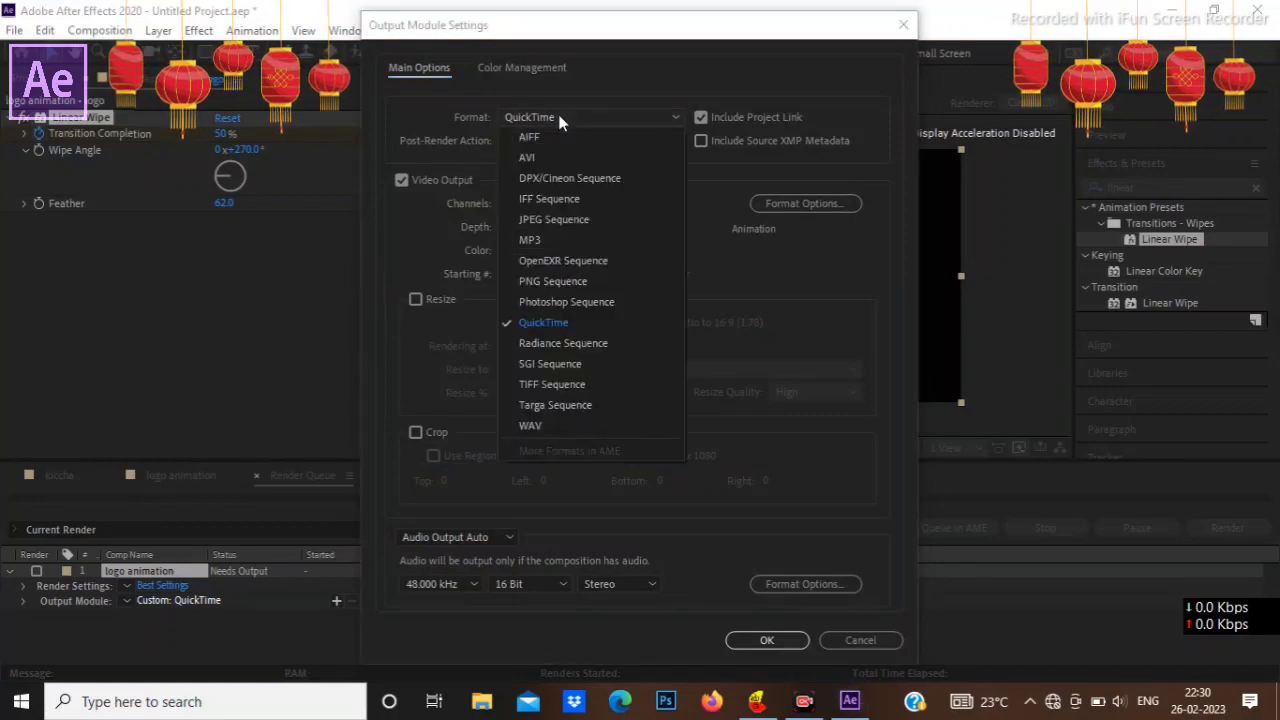
click(557, 323)
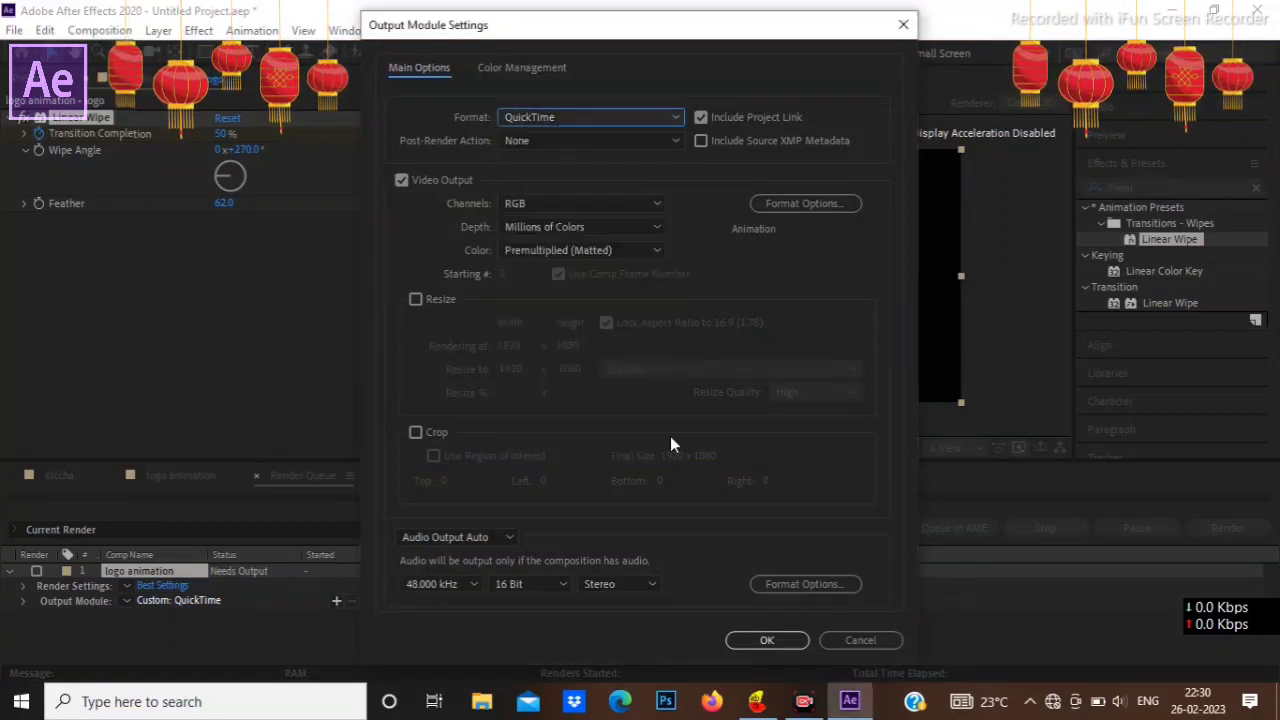
click(760, 640)
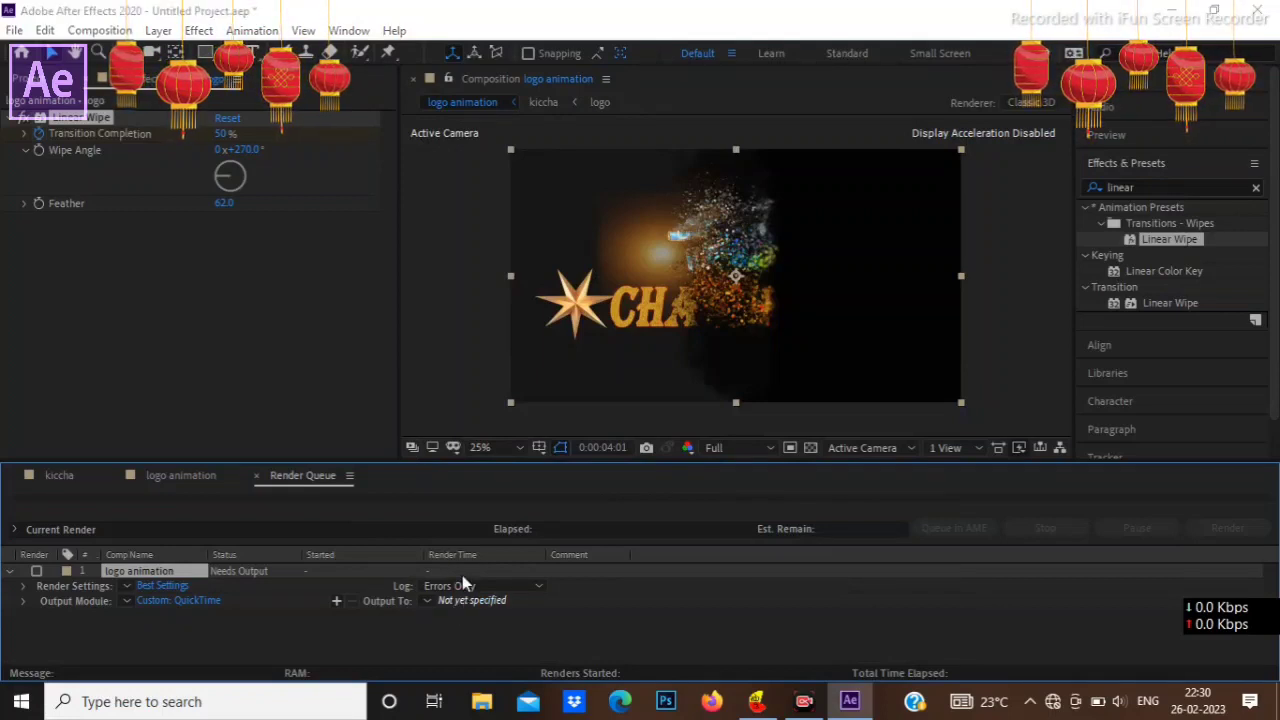
Step: Save the output movie in the Videos folder under the creator's first name followed by "creat" and start the render
click(468, 599)
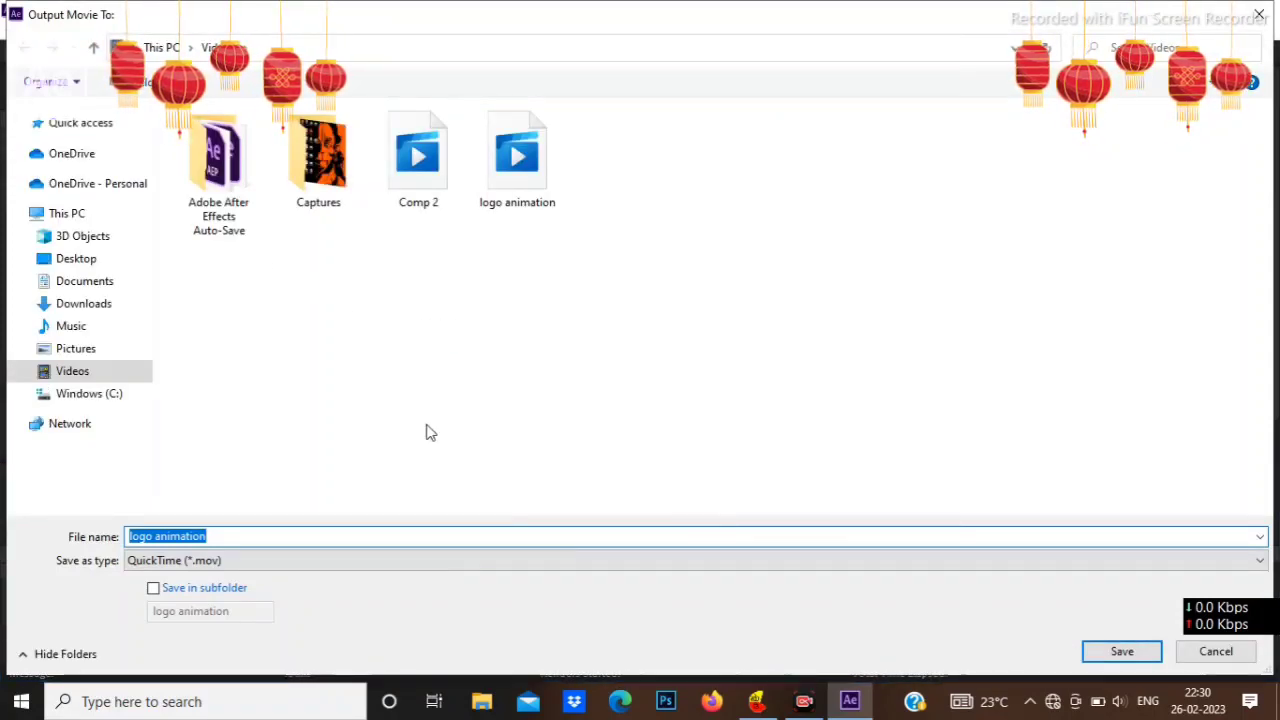
key(BackSpace)
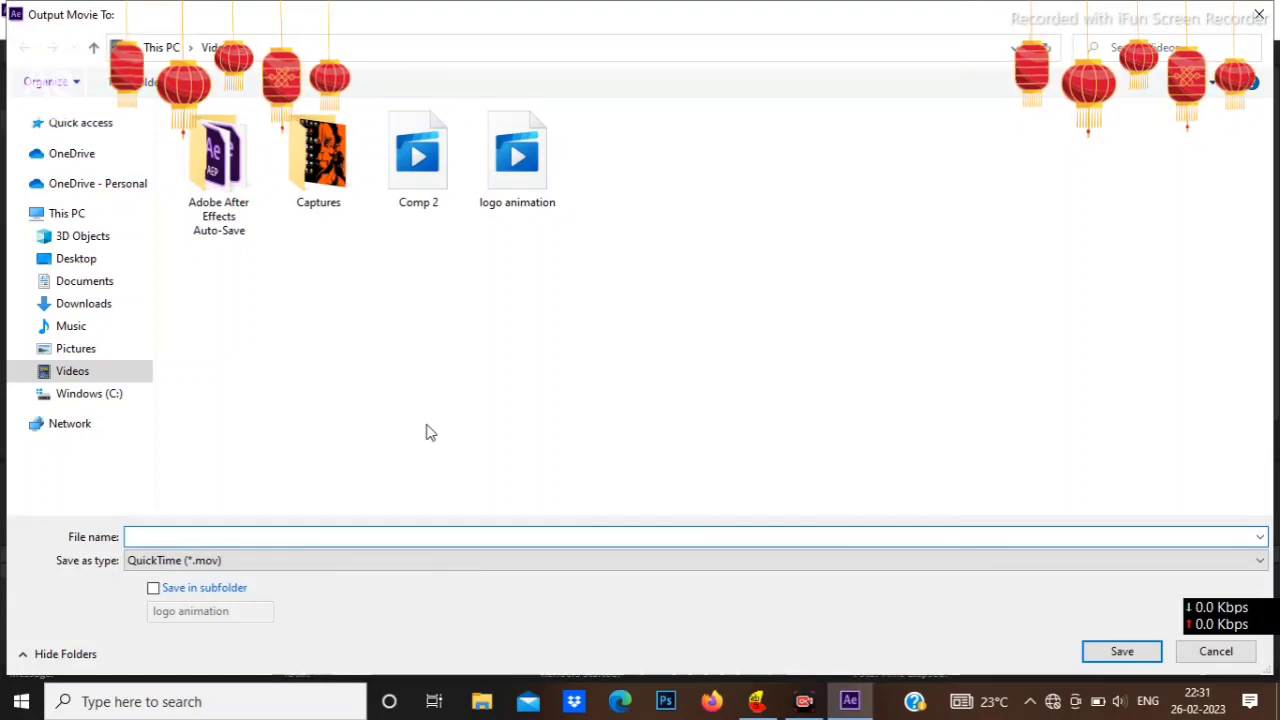
text(chandra)
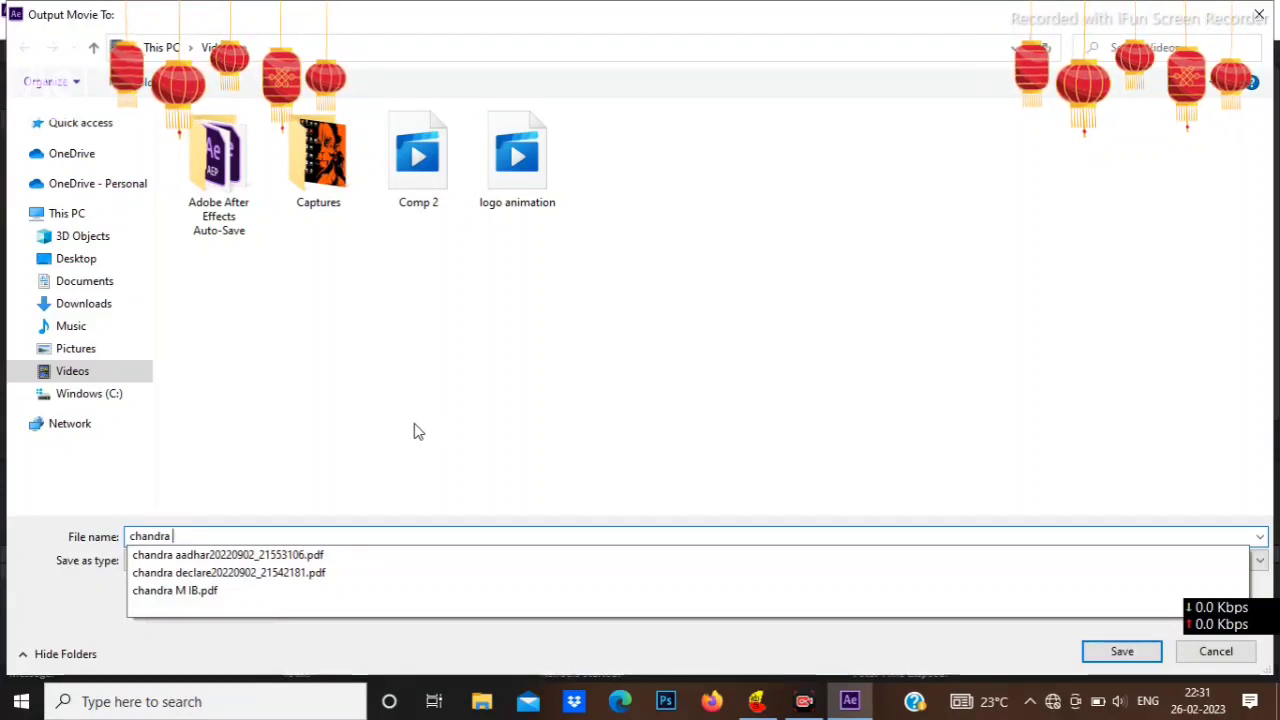
text( c)
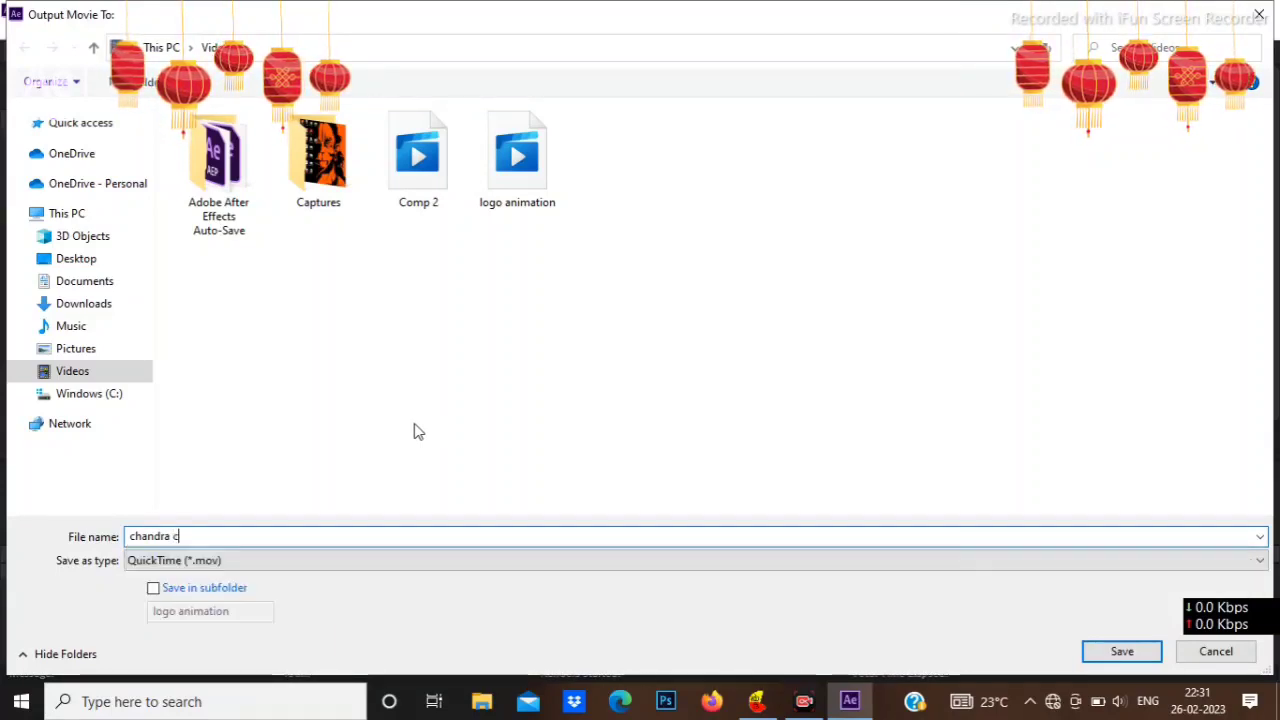
text(reat)
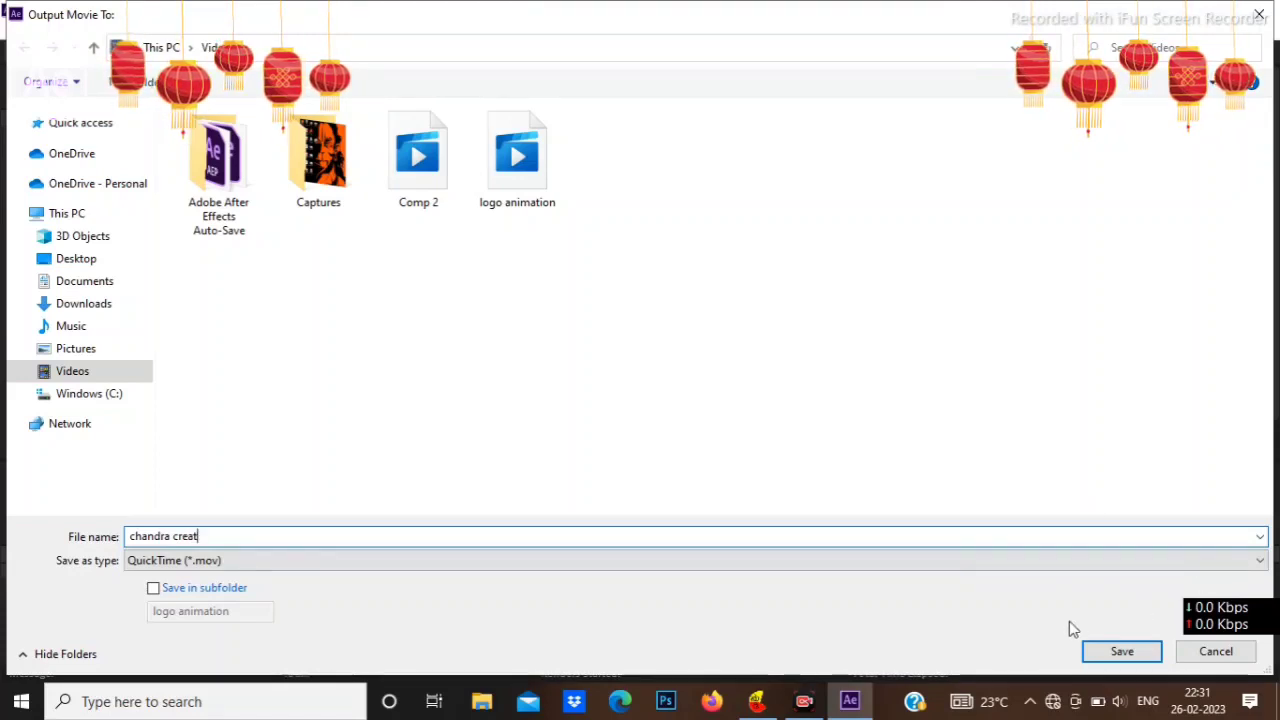
key(Return)
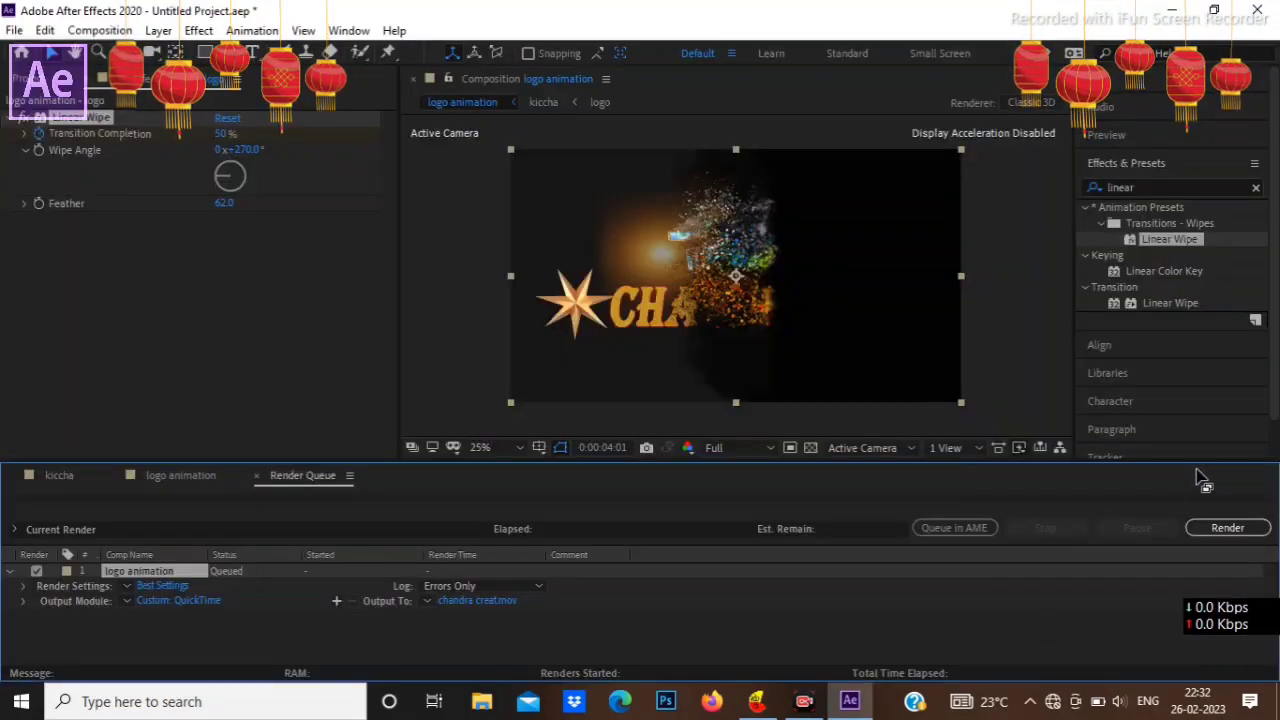
click(1228, 529)
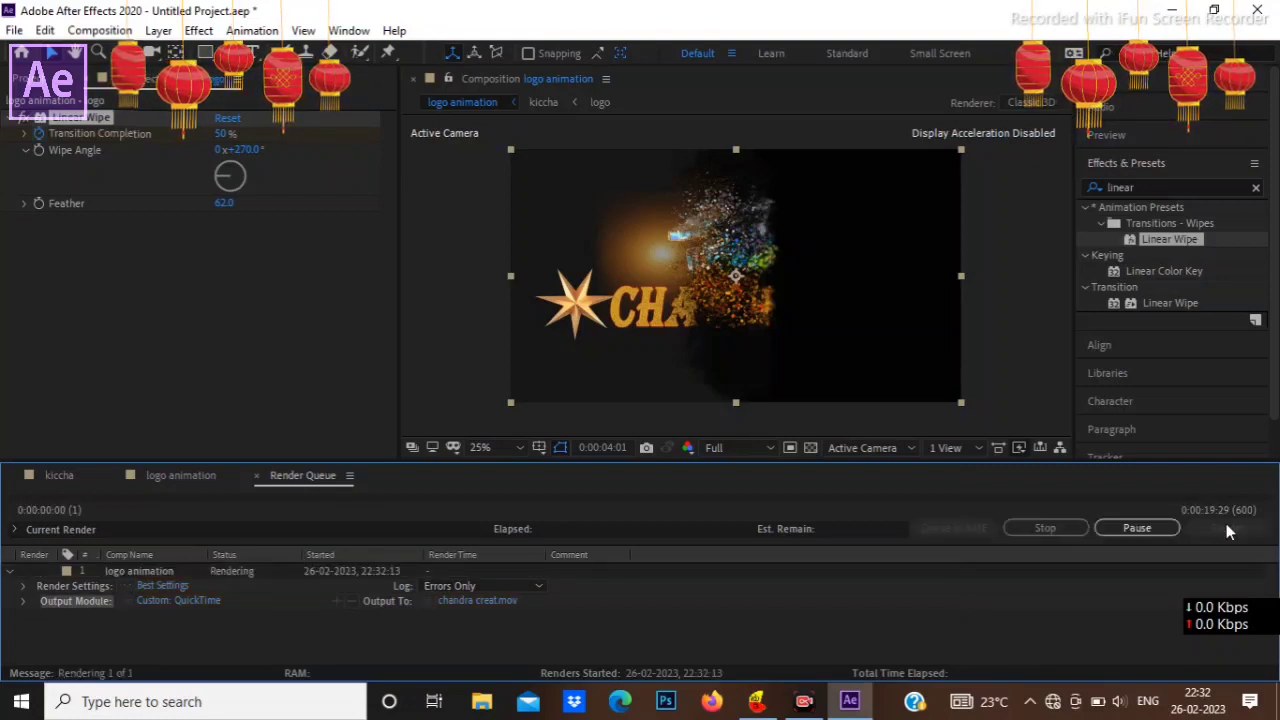